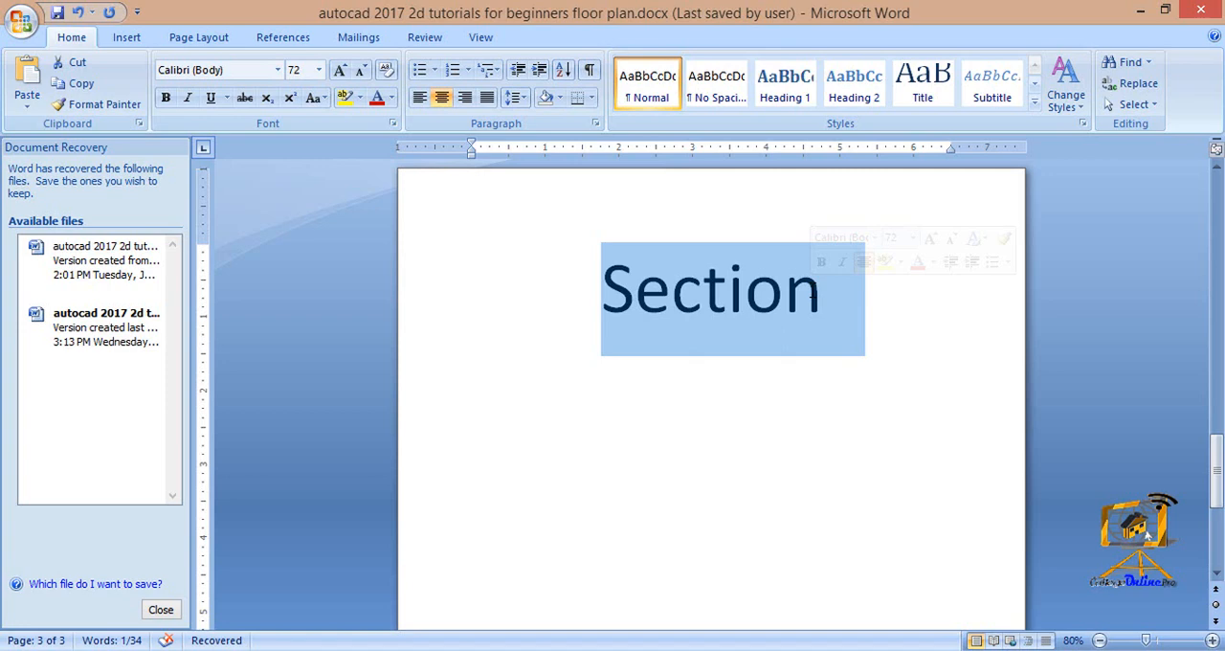
# Switch to AutoCAD and look over the section and the floor plans in room2.dwg.
pyautogui.moveTo(486, 634)
pyautogui.click(356, 609)
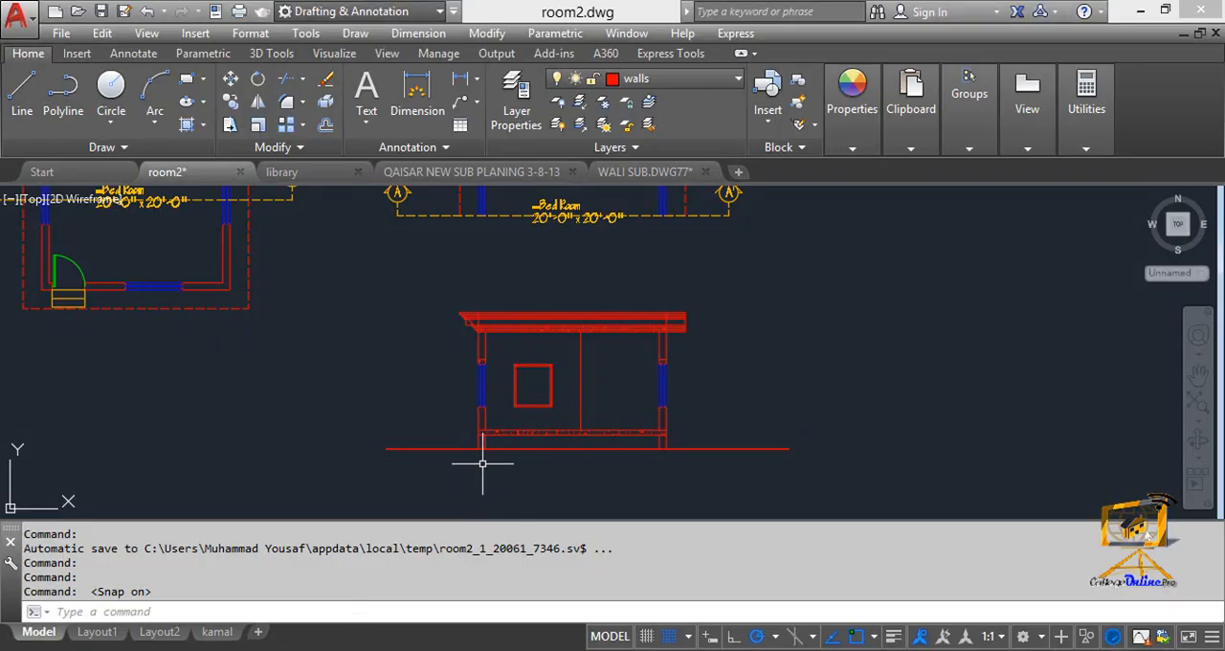
pyautogui.moveTo(495, 349); pyautogui.dragTo(654, 418, button='middle')
pyautogui.scroll(-4, 608, 352)
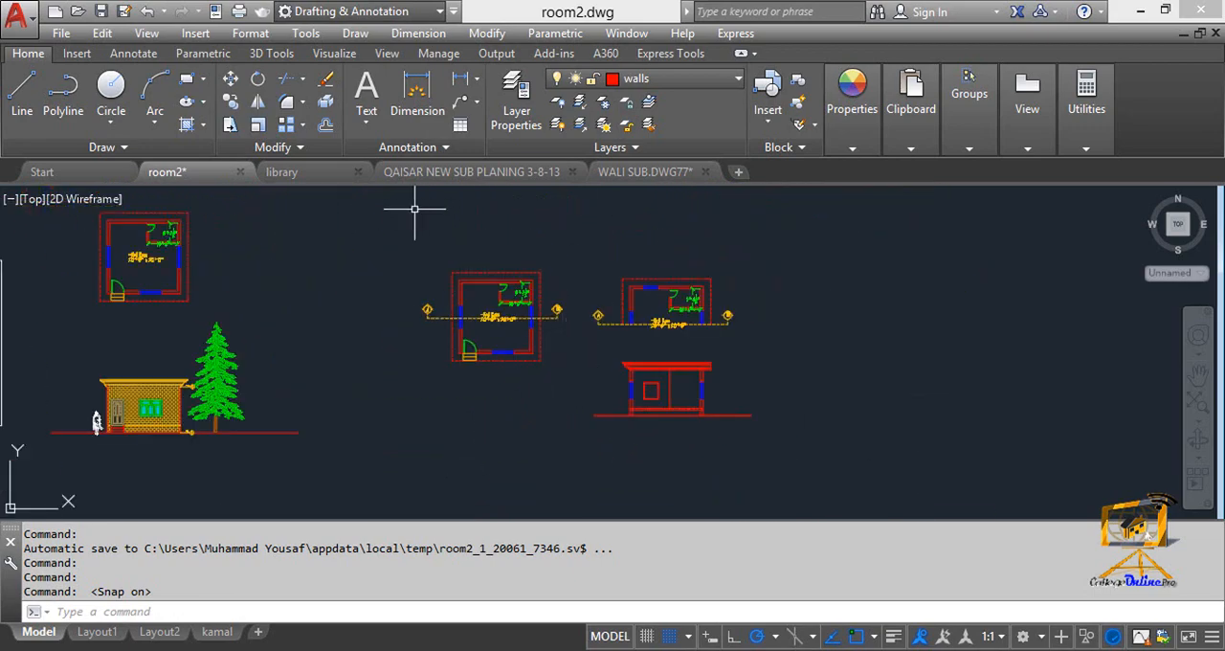
# Bring up the WALI SUB.DWG77 drawing and look over its floor plans and sections.
pyautogui.click(631, 176)
pyautogui.moveTo(463, 310)
pyautogui.mouseDown(button='middle')
pyautogui.moveTo(555, 301)
pyautogui.moveTo(561, 348)
pyautogui.moveTo(584, 340)
pyautogui.mouseUp(button='middle')
pyautogui.scroll(-2, 551, 320)
pyautogui.scroll(2, 549, 313)
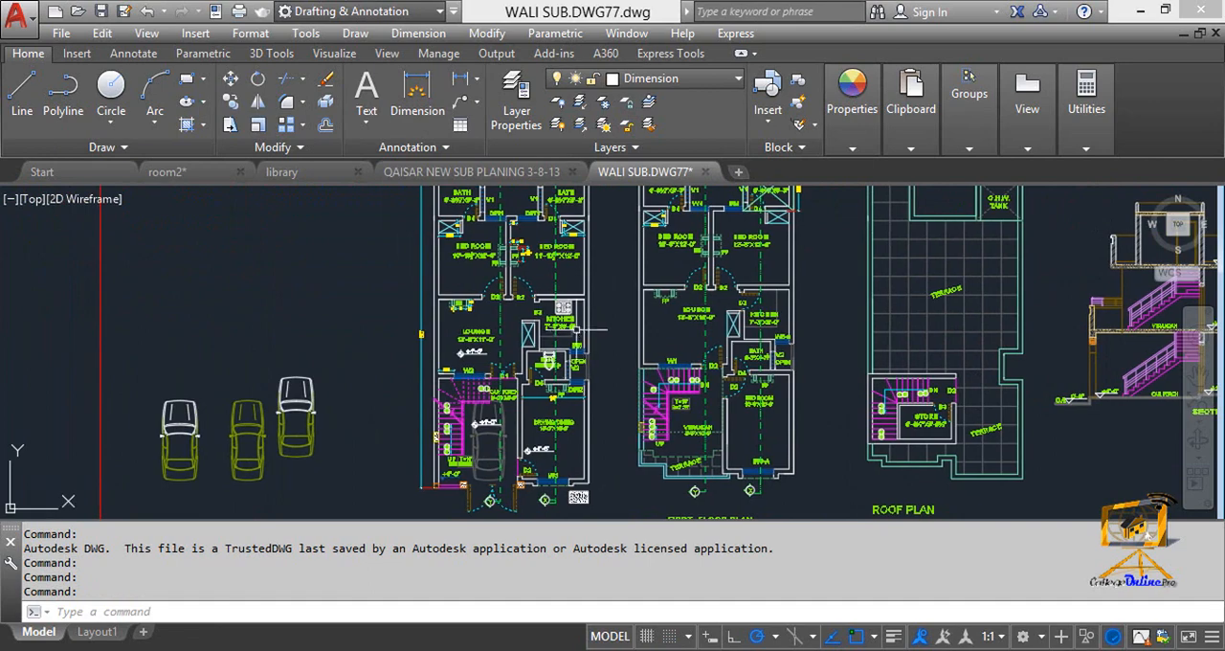
pyautogui.scroll(-3, 584, 341)
pyautogui.scroll(3, 532, 330)
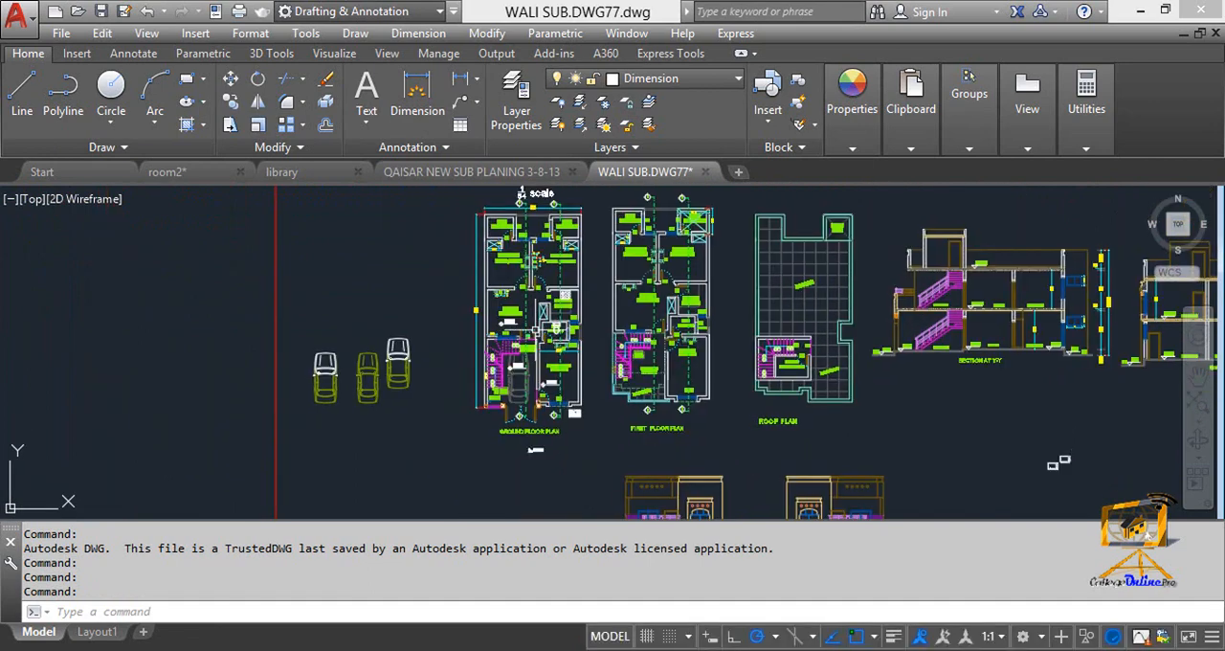
# Examine the X section mark below the ground floor plan and follow its cutting line up through the kitchen.
pyautogui.scroll(1, 506, 411)
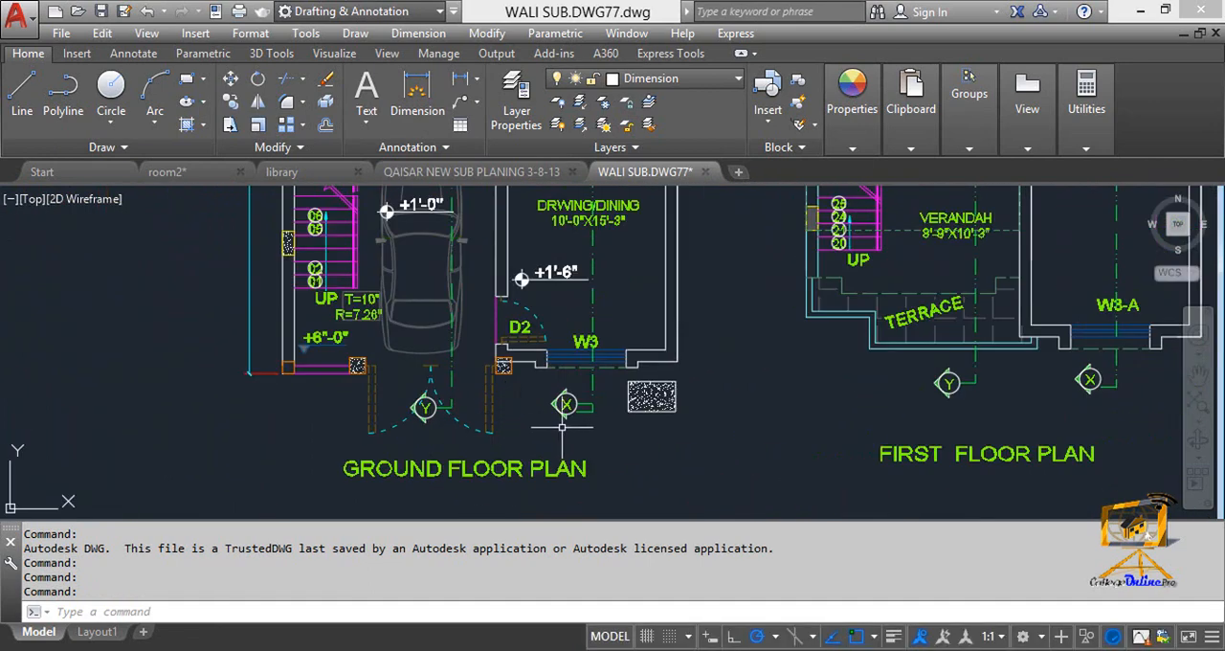
pyautogui.scroll(3, 553, 417)
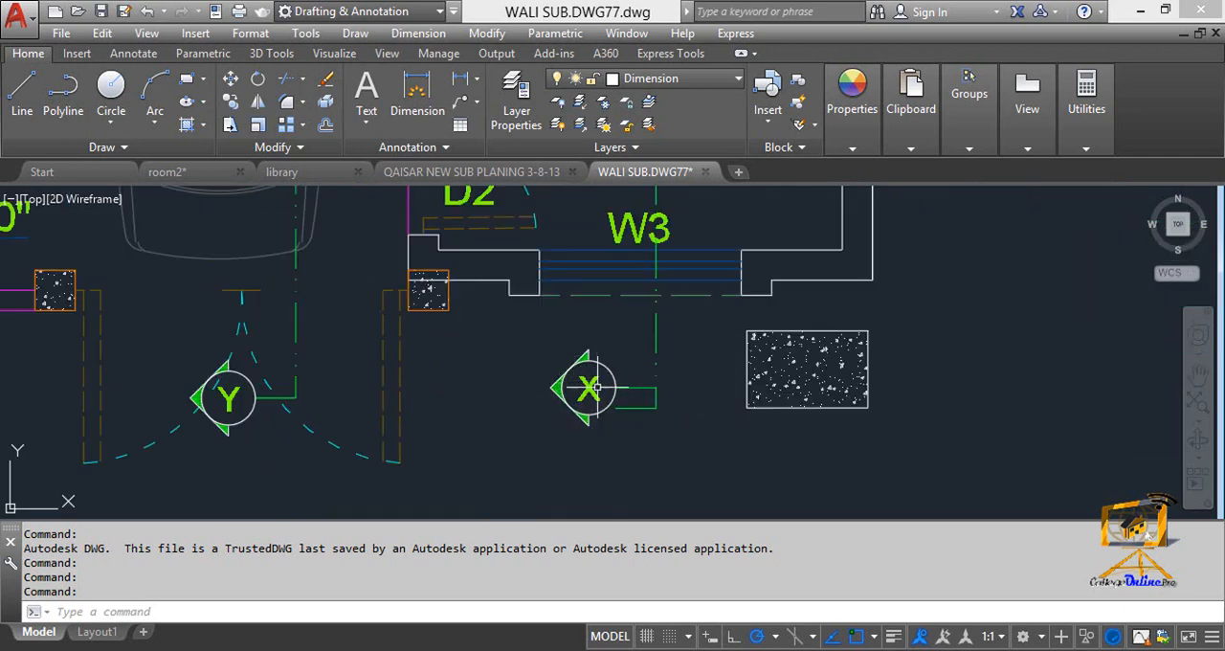
pyautogui.scroll(4, 594, 387)
pyautogui.scroll(-2, 560, 391)
pyautogui.moveTo(603, 396); pyautogui.dragTo(569, 437, button='middle')
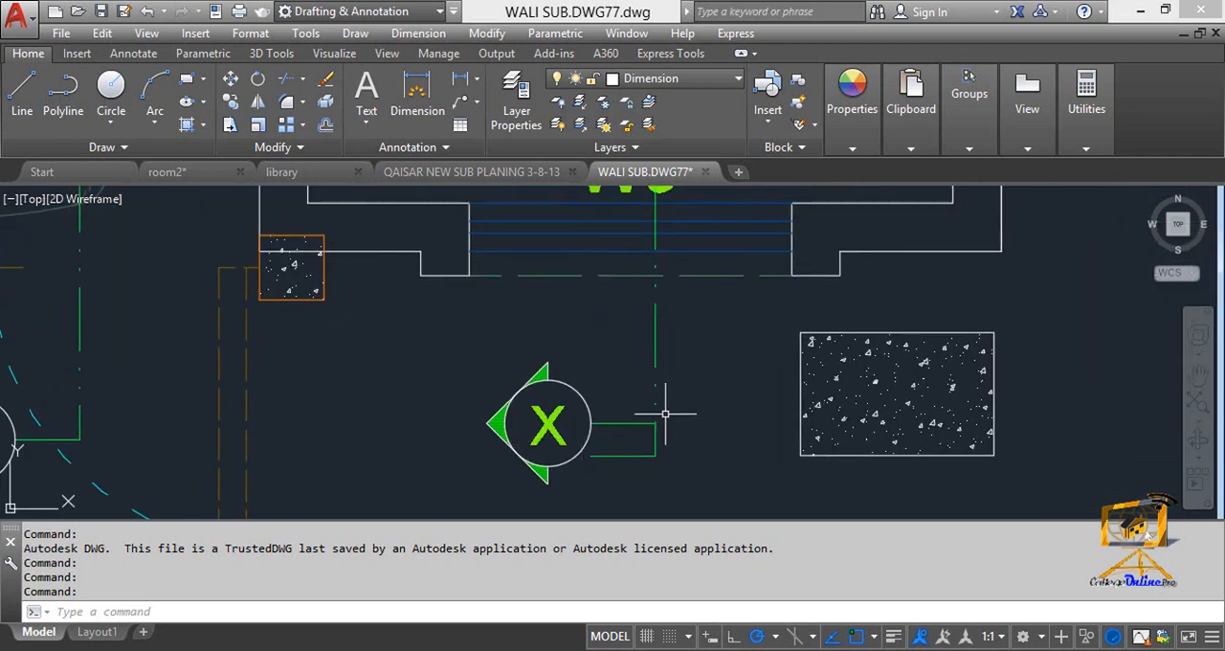
pyautogui.scroll(-6, 665, 415)
pyautogui.moveTo(639, 356); pyautogui.dragTo(638, 431, button='middle')
pyautogui.moveTo(645, 314)
pyautogui.mouseDown(button='middle')
pyautogui.moveTo(644, 428)
pyautogui.moveTo(662, 407)
pyautogui.moveTo(647, 367)
pyautogui.moveTo(638, 404)
pyautogui.moveTo(653, 345)
pyautogui.moveTo(653, 394)
pyautogui.mouseUp(button='middle')
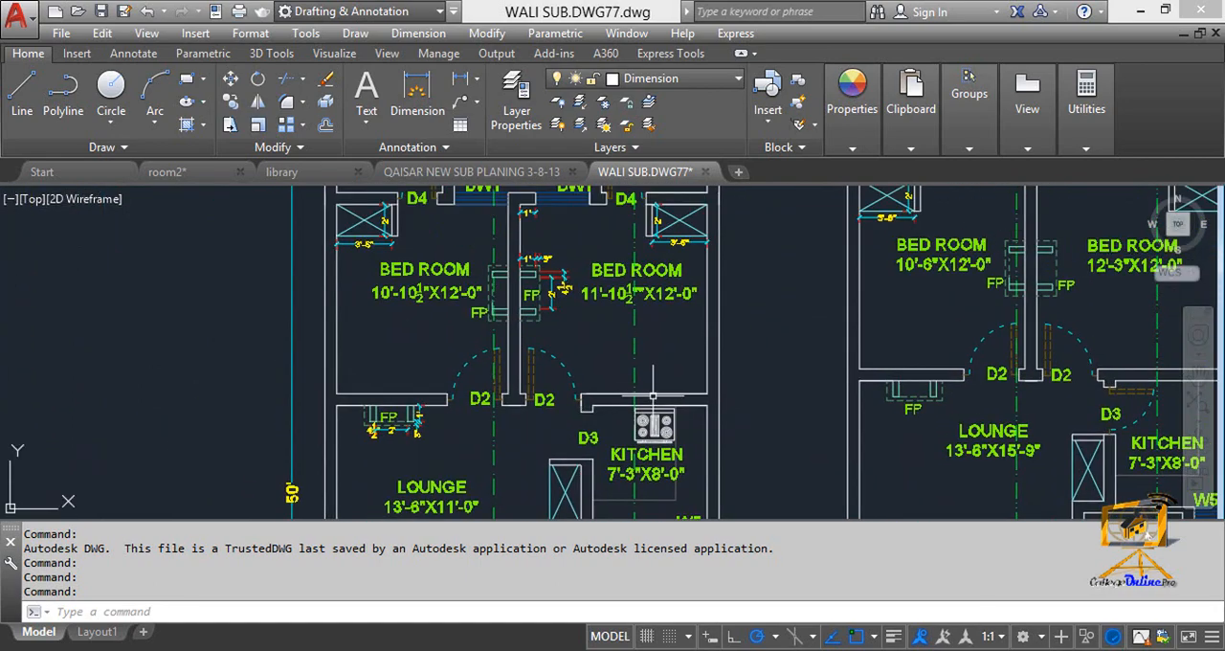
# Trace the X-X cutting line through the ground floor bedroom and bath to the X mark above the plan.
pyautogui.moveTo(653, 394)
pyautogui.click(728, 356)
pyautogui.scroll(-3, 661, 333)
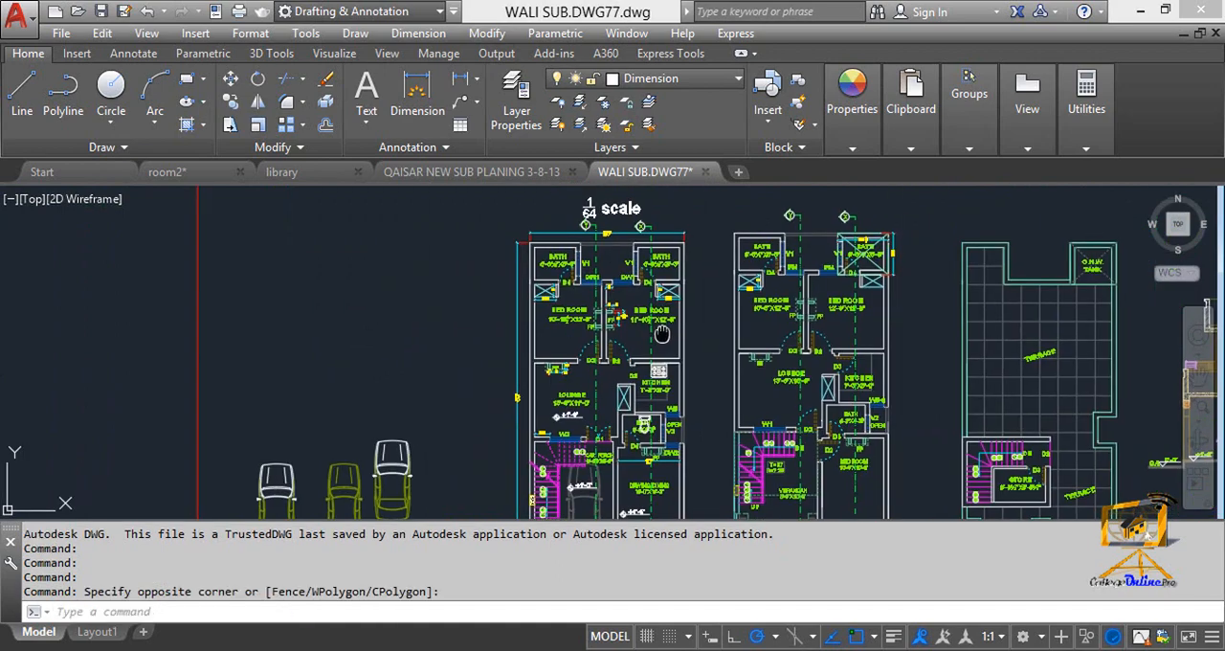
pyautogui.scroll(1, 660, 333)
pyautogui.scroll(-1, 651, 275)
pyautogui.scroll(3, 623, 244)
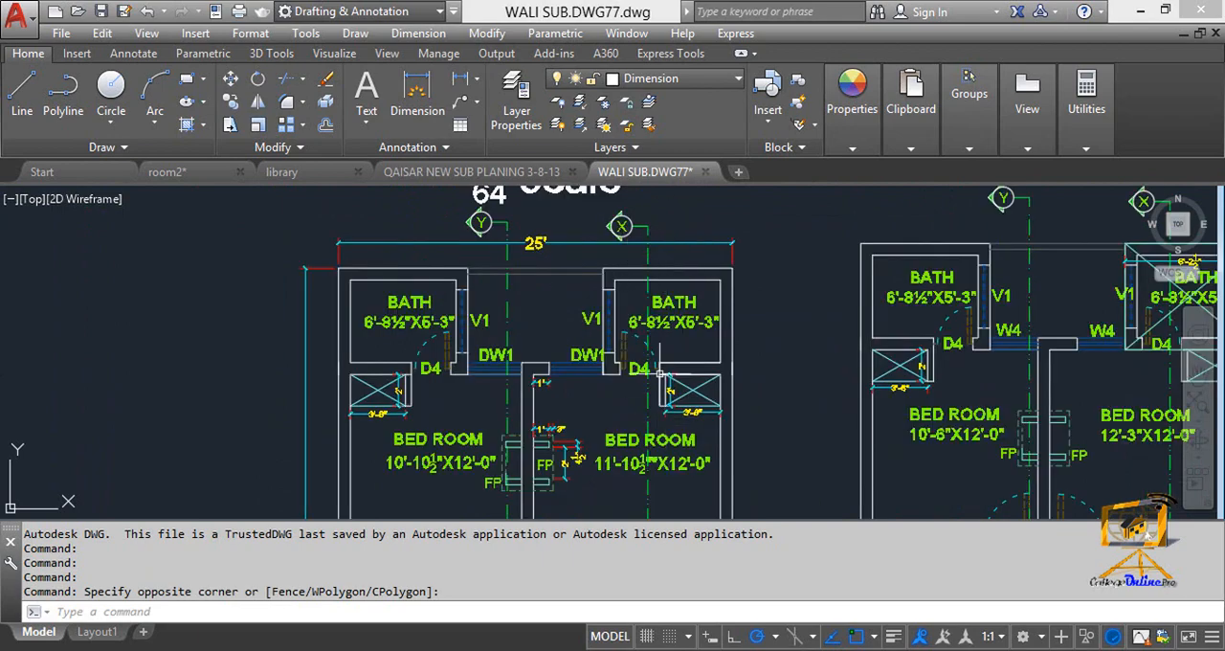
pyautogui.scroll(5, 623, 244)
pyautogui.moveTo(623, 221); pyautogui.dragTo(623, 254, button='middle')
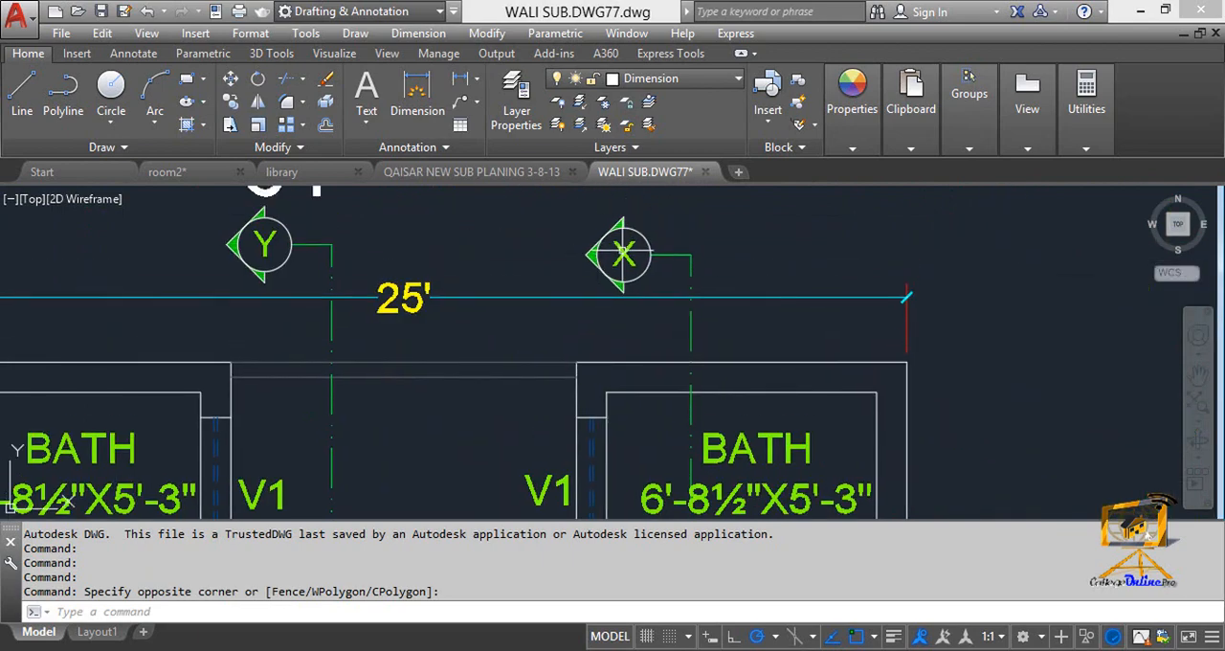
# Return to the front of the ground floor plan and inspect the X and Y section marks below it.
pyautogui.scroll(-5, 623, 253)
pyautogui.scroll(4, 625, 411)
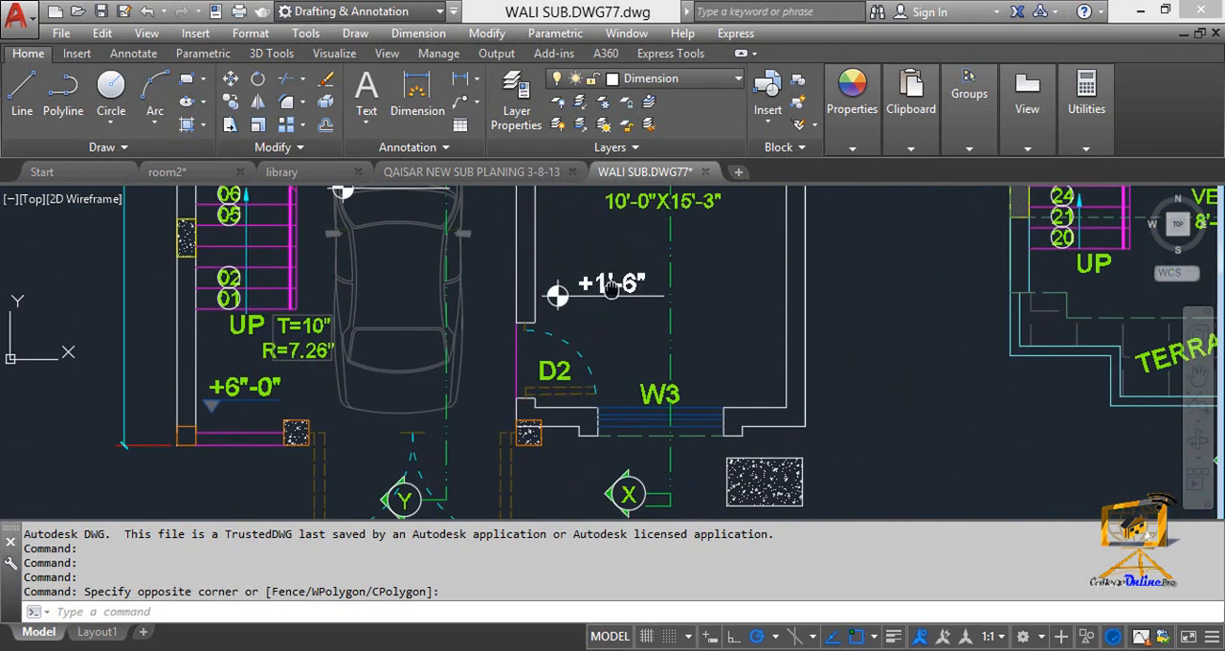
pyautogui.scroll(-4, 624, 411)
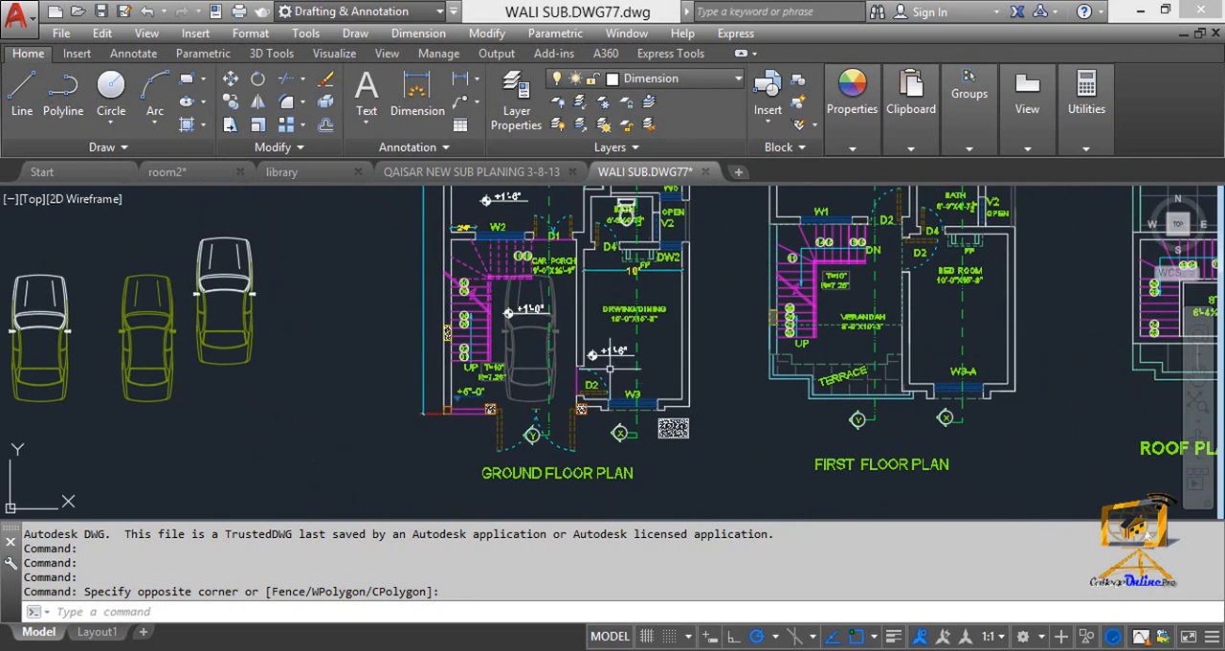
pyautogui.moveTo(591, 386); pyautogui.dragTo(591, 414, button='middle')
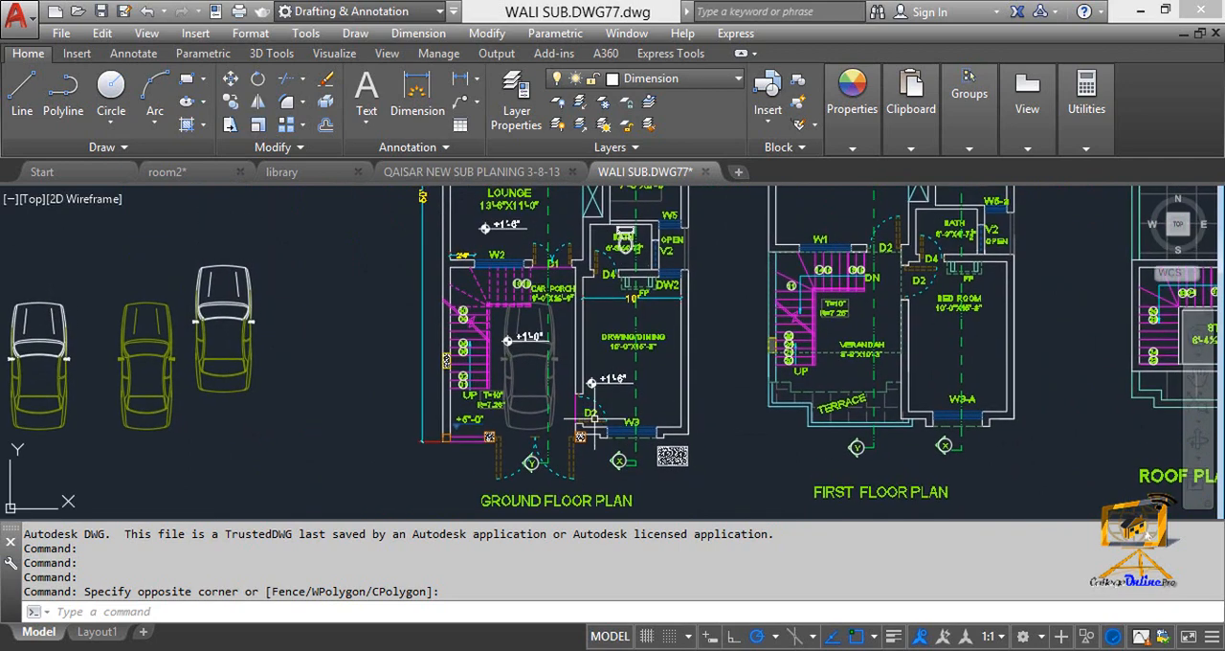
pyautogui.scroll(2, 532, 490)
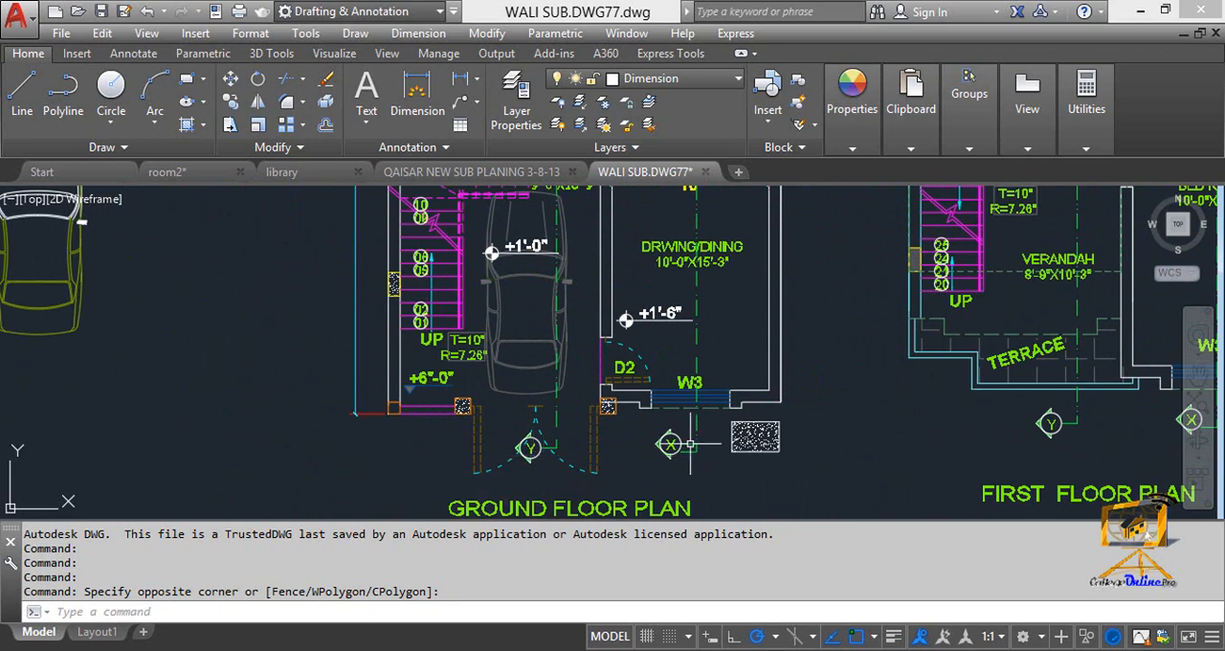
# Follow the Y-Y cutting line through the ground floor plan from the car porch up to the mark above the baths.
pyautogui.scroll(-2, 689, 443)
pyautogui.moveTo(625, 407); pyautogui.dragTo(614, 471, button='middle')
pyautogui.moveTo(596, 379); pyautogui.dragTo(590, 445, button='middle')
pyautogui.scroll(4, 578, 380)
pyautogui.moveTo(583, 280); pyautogui.dragTo(578, 428, button='middle')
pyautogui.scroll(2, 600, 341)
pyautogui.moveTo(599, 341); pyautogui.dragTo(587, 437, button='middle')
pyautogui.scroll(-2, 576, 383)
pyautogui.moveTo(572, 326); pyautogui.dragTo(566, 406, button='middle')
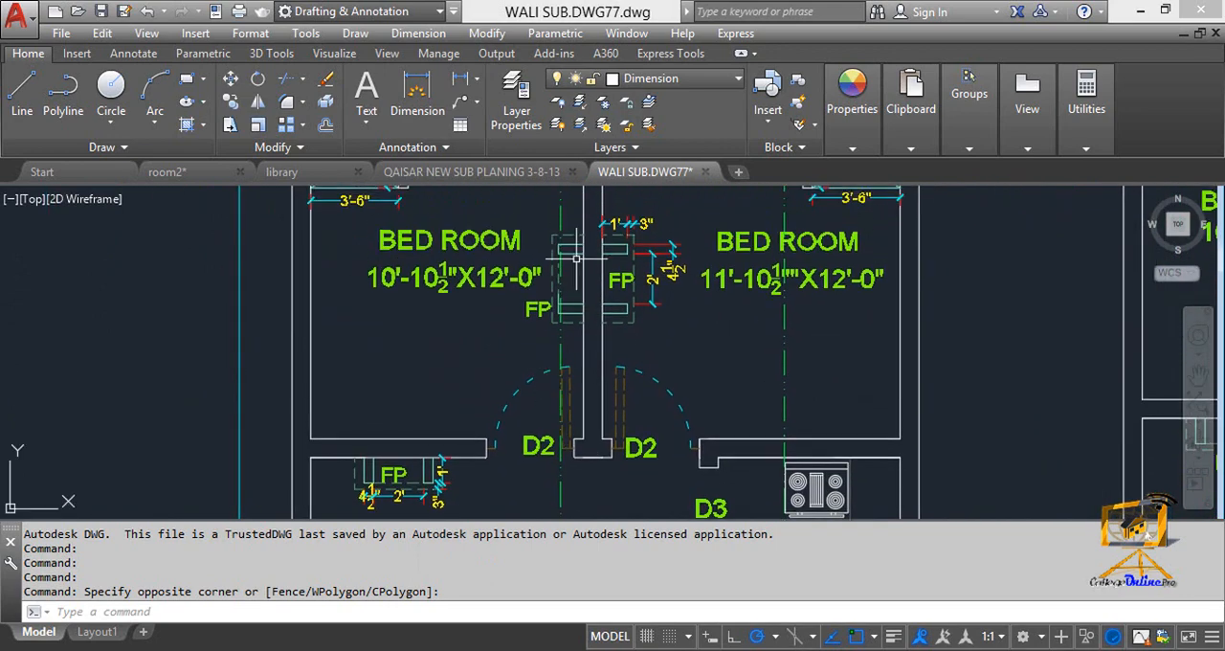
pyautogui.moveTo(570, 335); pyautogui.dragTo(566, 383, button='middle')
pyautogui.moveTo(557, 272); pyautogui.dragTo(561, 342, button='middle')
pyautogui.moveTo(553, 274); pyautogui.dragTo(551, 360, button='middle')
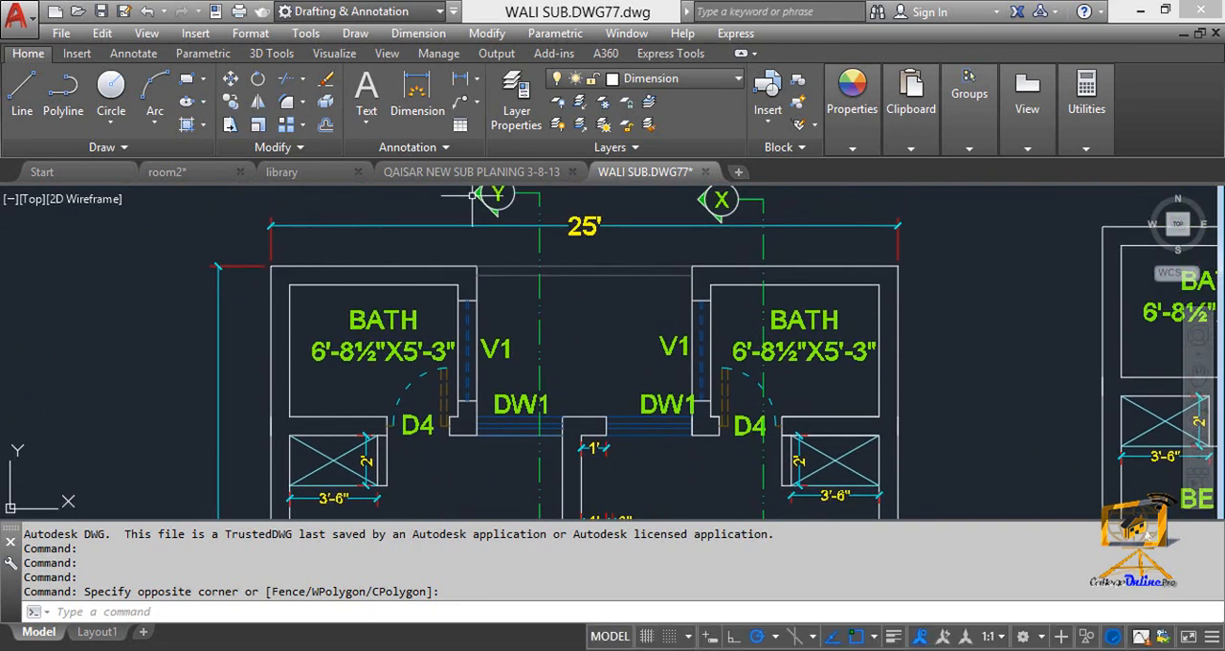
# Inspect the Y section mark beside the 25' overall dimension of the ground floor plan up close.
pyautogui.scroll(-2, 521, 380)
pyautogui.moveTo(528, 413); pyautogui.dragTo(523, 337, button='middle')
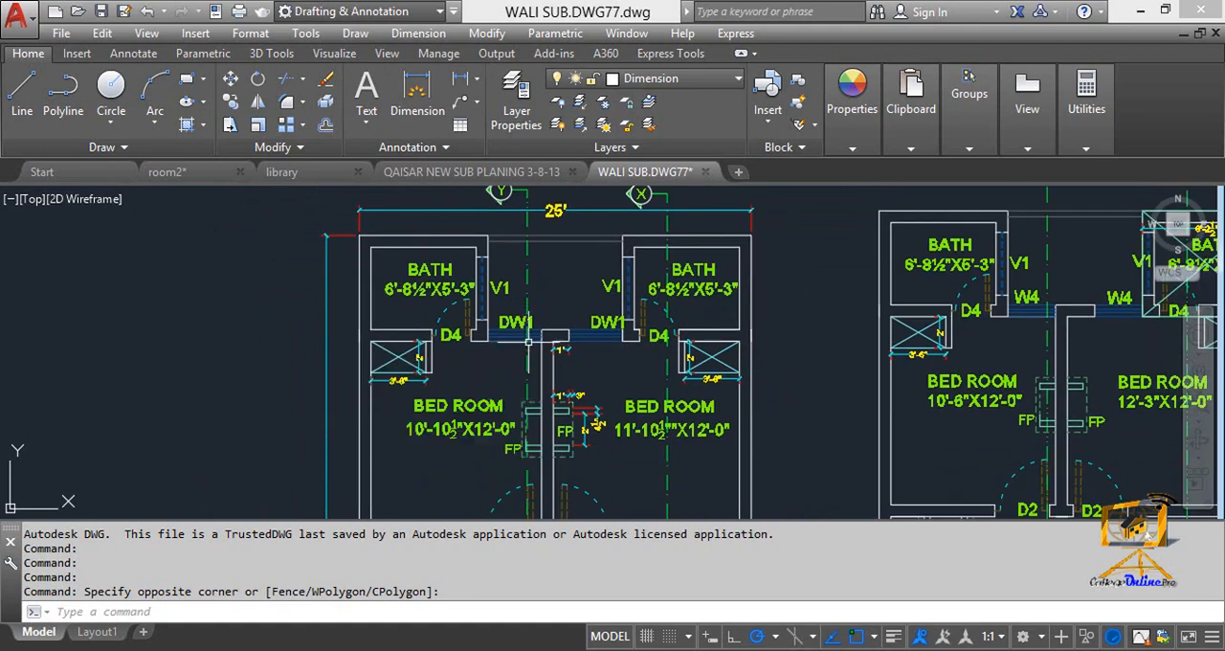
pyautogui.scroll(-1, 667, 358)
pyautogui.scroll(8, 502, 255)
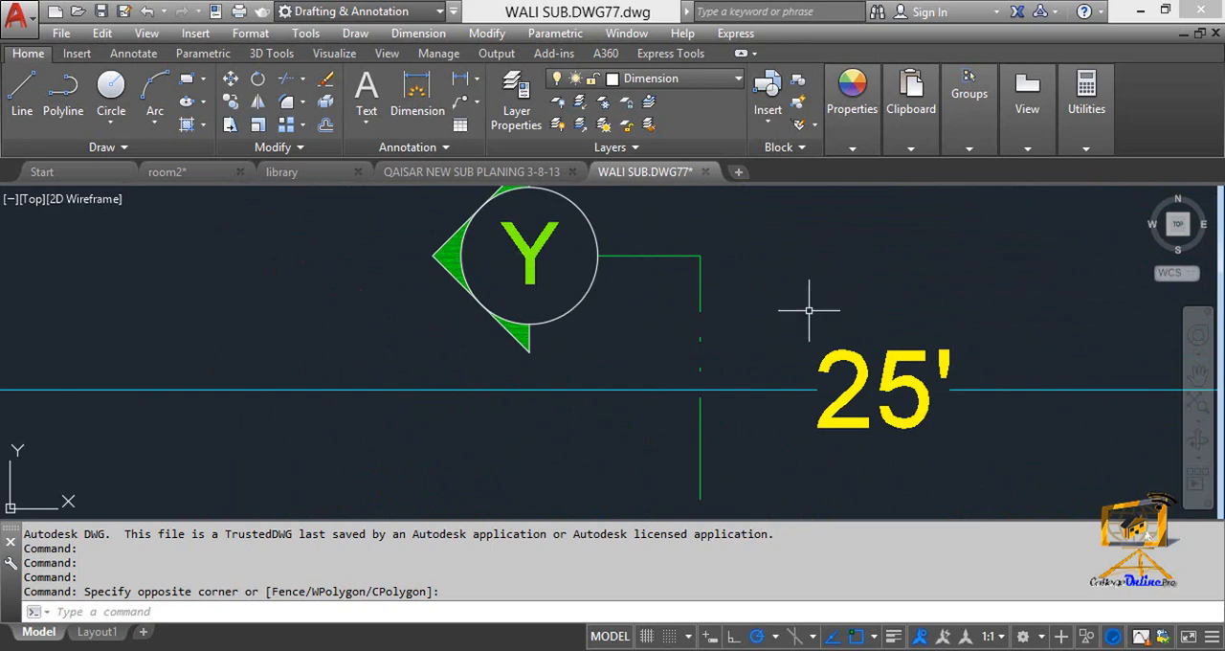
# Examine the X and Y section marks and their cutting lines on the first floor plan.
pyautogui.scroll(-8, 732, 381)
pyautogui.moveTo(732, 384); pyautogui.dragTo(716, 265, button='middle')
pyautogui.moveTo(722, 421); pyautogui.dragTo(683, 198, button='middle')
pyautogui.moveTo(689, 498)
pyautogui.mouseDown(button='middle')
pyautogui.moveTo(646, 318)
pyautogui.moveTo(643, 216)
pyautogui.mouseUp(button='middle')
pyautogui.moveTo(710, 406); pyautogui.dragTo(623, 286, button='middle')
pyautogui.moveTo(753, 421); pyautogui.dragTo(649, 314, button='middle')
pyautogui.moveTo(710, 345); pyautogui.dragTo(521, 385, button='middle')
pyautogui.moveTo(690, 358); pyautogui.dragTo(603, 346, button='middle')
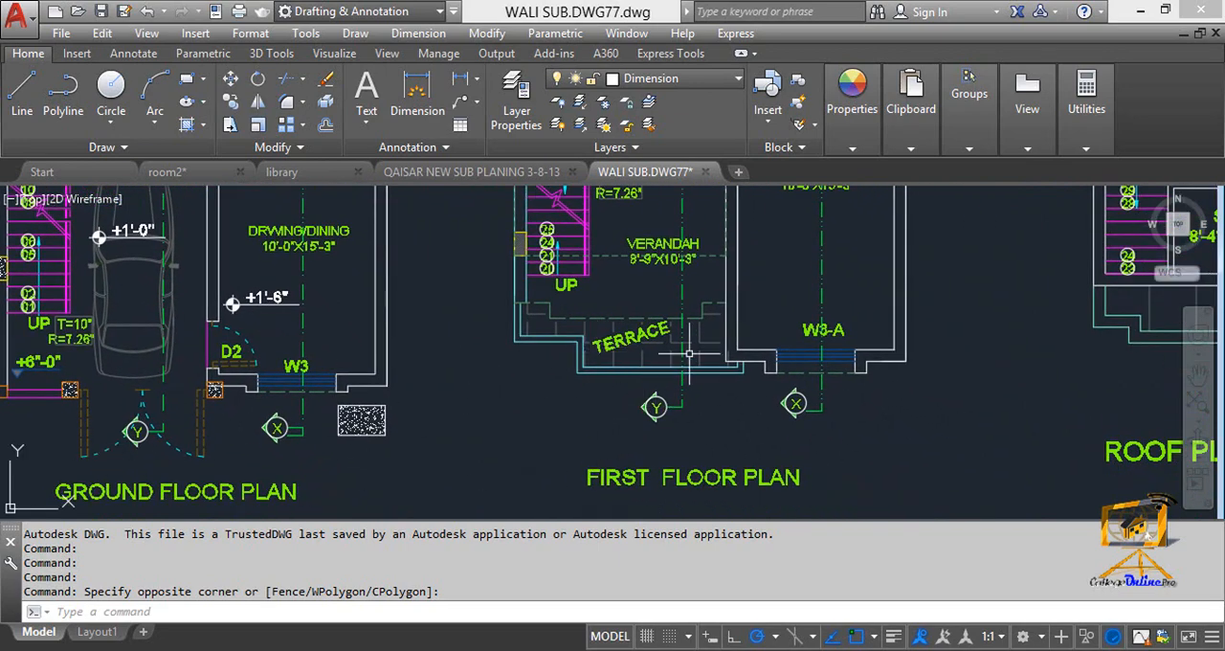
pyautogui.moveTo(686, 352); pyautogui.dragTo(646, 509, button='middle')
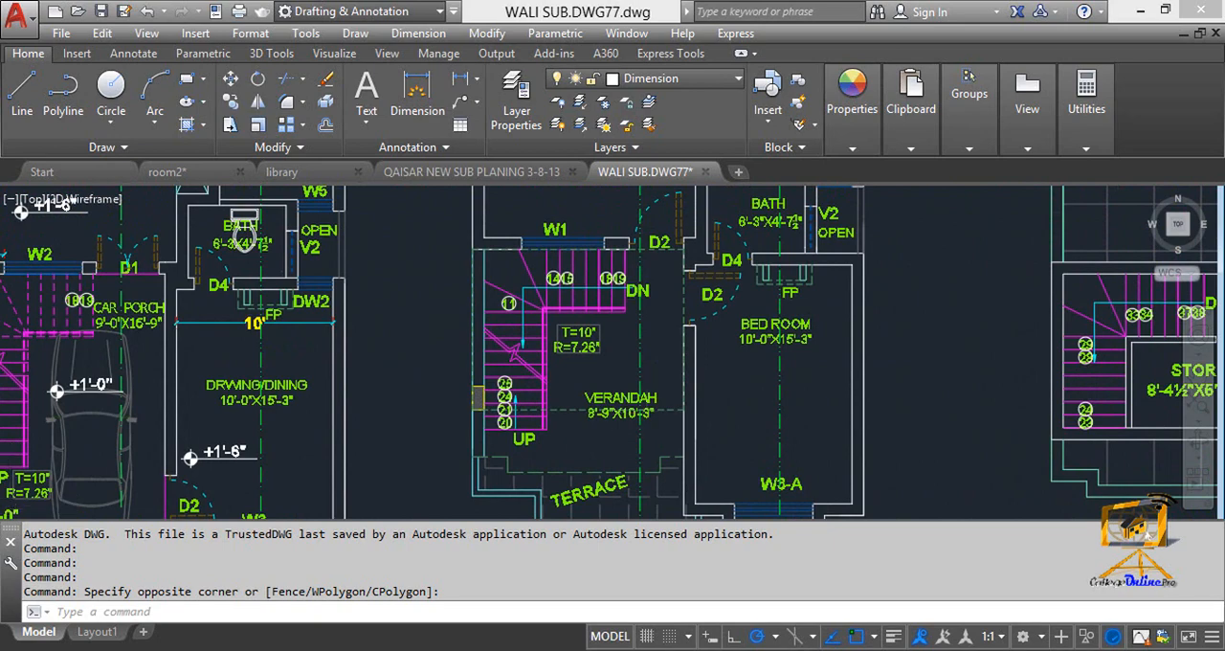
# Examine the roof plan from the store and stairs across the terrace to the O.H.W. tank.
pyautogui.scroll(-2, 646, 413)
pyautogui.moveTo(937, 478); pyautogui.dragTo(661, 478, button='middle')
pyautogui.scroll(4, 717, 459)
pyautogui.scroll(-4, 714, 415)
pyautogui.moveTo(665, 428); pyautogui.dragTo(636, 449, button='middle')
pyautogui.moveTo(652, 386); pyautogui.dragTo(617, 452, button='middle')
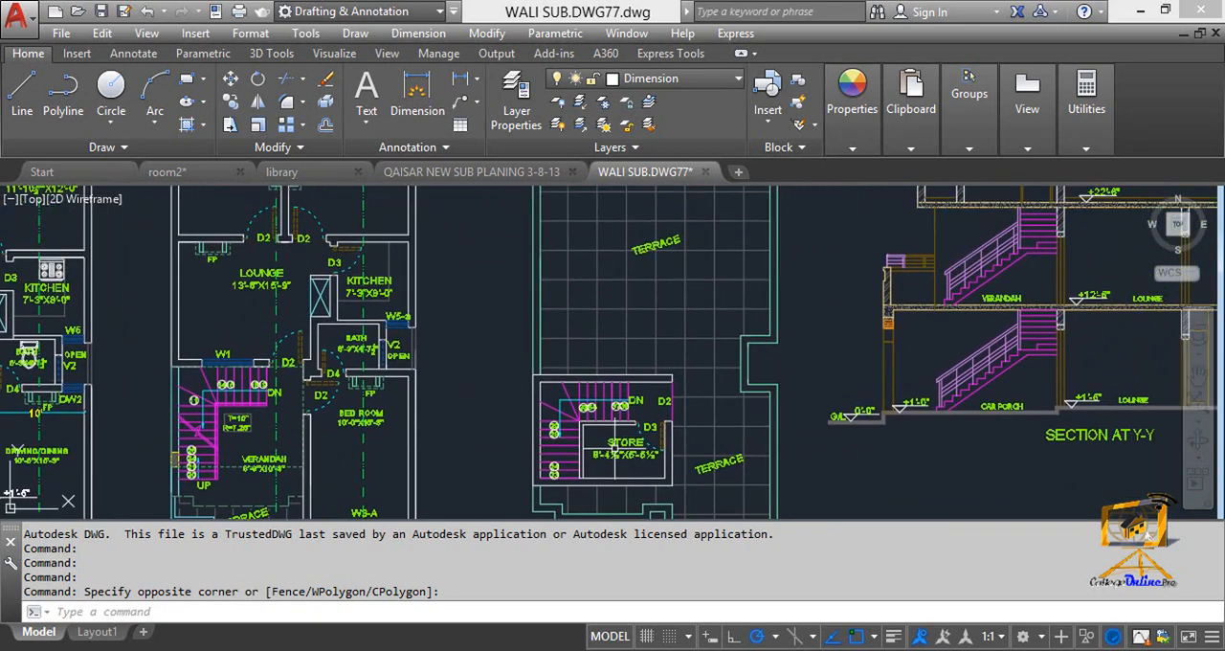
pyautogui.scroll(2, 624, 352)
pyautogui.moveTo(624, 346); pyautogui.dragTo(588, 419, button='middle')
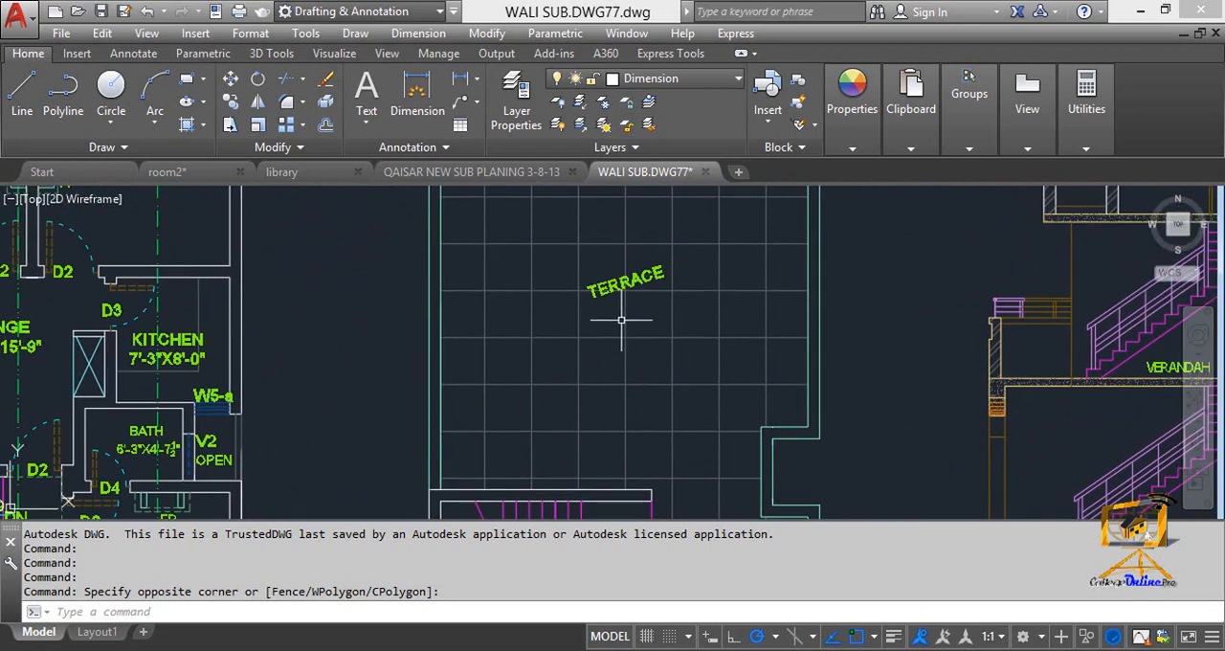
pyautogui.moveTo(624, 320); pyautogui.dragTo(597, 421, button='middle')
pyautogui.moveTo(592, 299); pyautogui.dragTo(597, 355, button='middle')
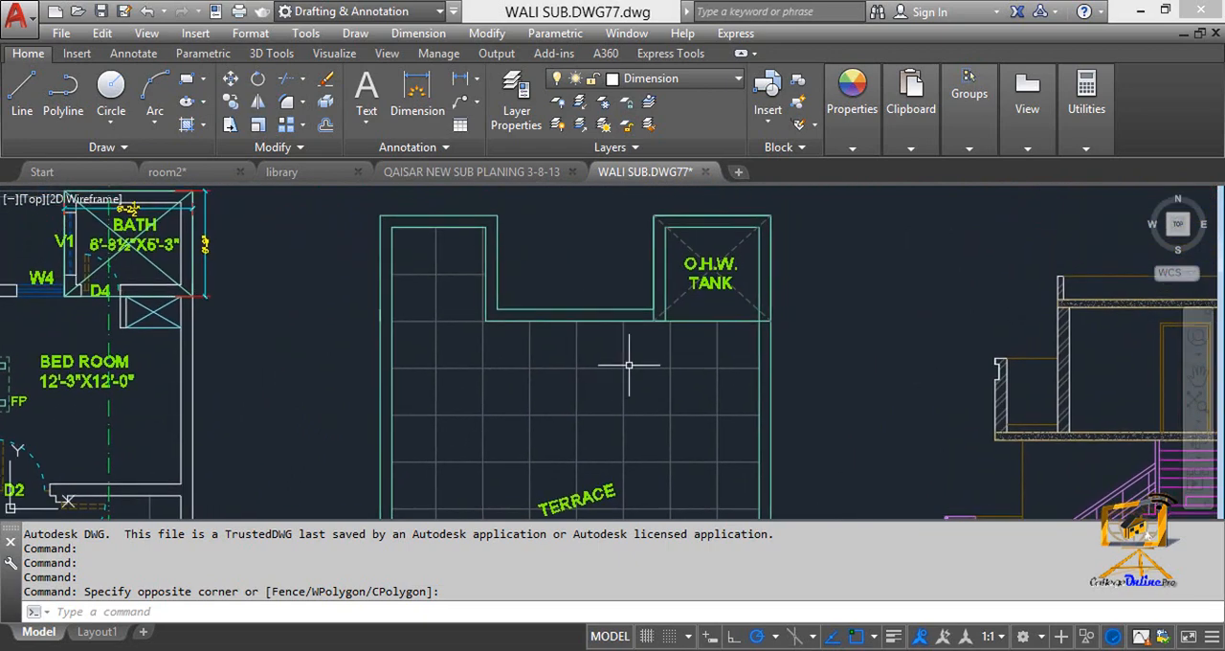
pyautogui.scroll(2, 732, 267)
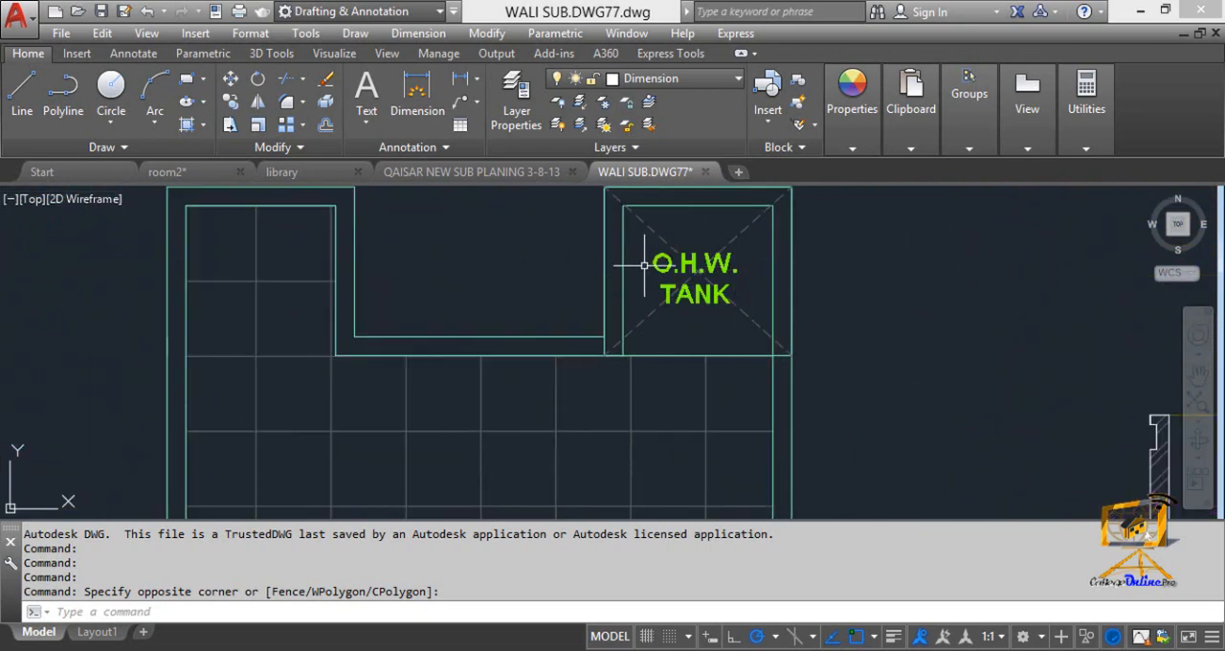
pyautogui.moveTo(634, 221); pyautogui.dragTo(634, 255, button='middle')
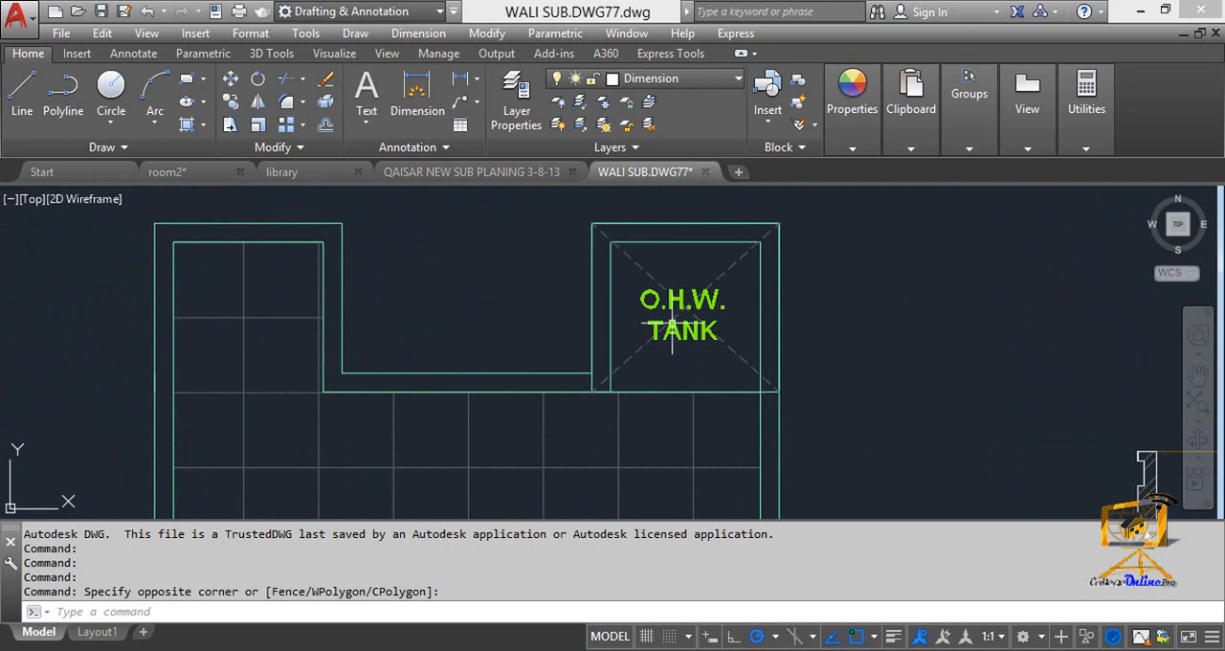
# Go back to the ground floor plan and inspect the Y section mark at the car porch gate.
pyautogui.scroll(-3, 584, 330)
pyautogui.moveTo(642, 517)
pyautogui.mouseDown(button='middle')
pyautogui.moveTo(660, 380)
pyautogui.moveTo(704, 264)
pyautogui.moveTo(995, 210)
pyautogui.moveTo(1017, 194)
pyautogui.mouseUp(button='middle')
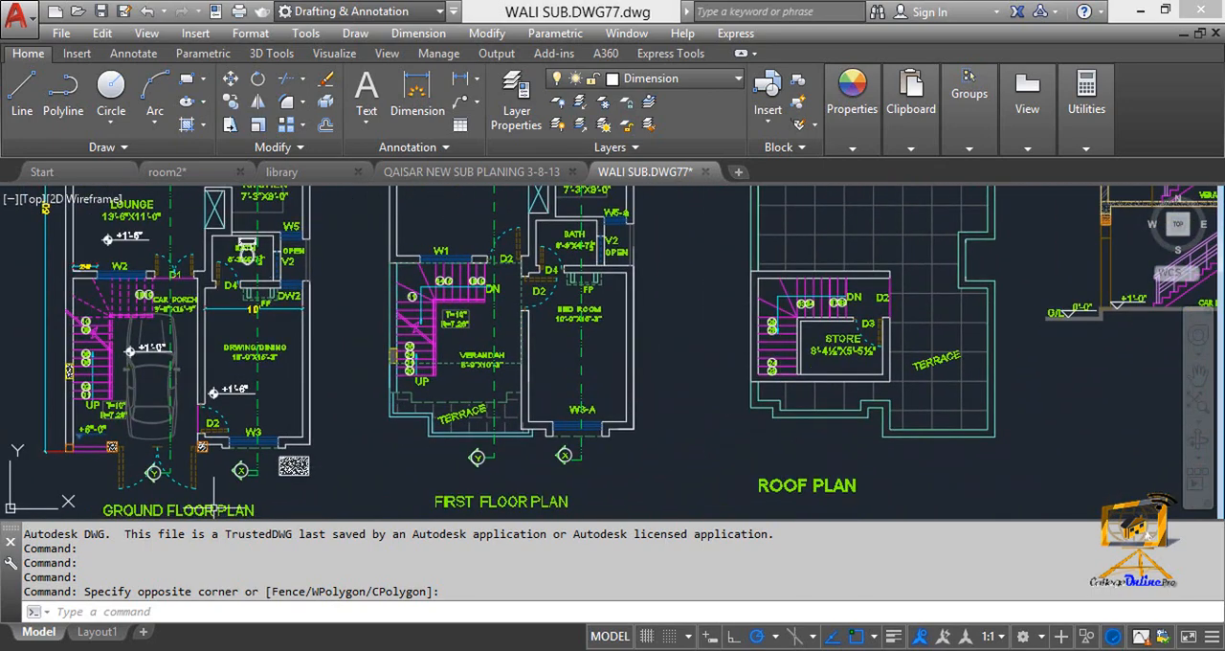
pyautogui.scroll(3, 152, 472)
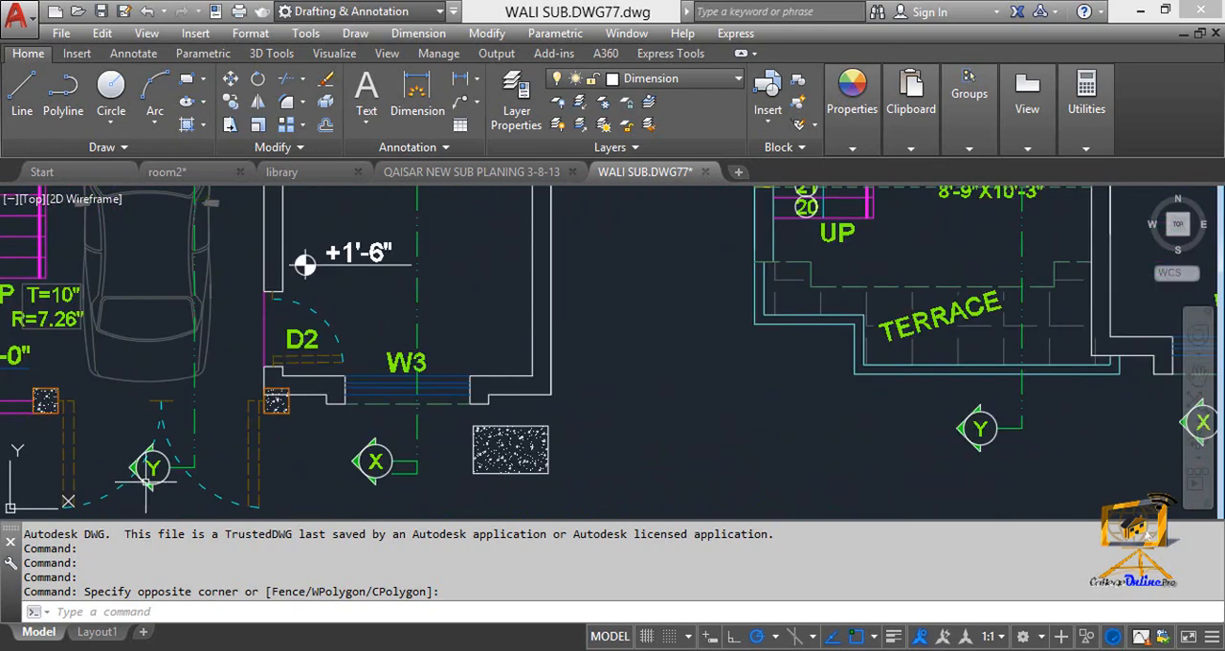
pyautogui.scroll(-3, 624, 436)
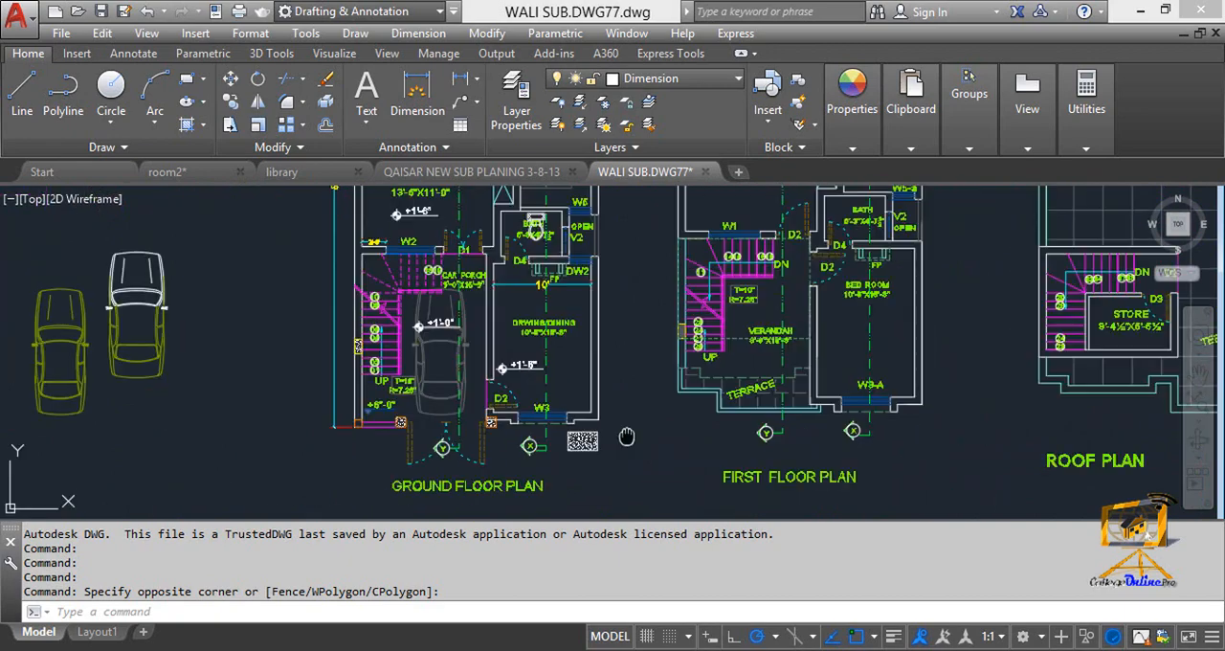
# Examine the Section at Y-Y drawing, including its title, floor levels, car porch staircase and lounge.
pyautogui.moveTo(626, 437); pyautogui.dragTo(202, 428, button='middle')
pyautogui.moveTo(506, 404); pyautogui.dragTo(251, 417, button='middle')
pyautogui.moveTo(689, 391); pyautogui.dragTo(492, 505, button='middle')
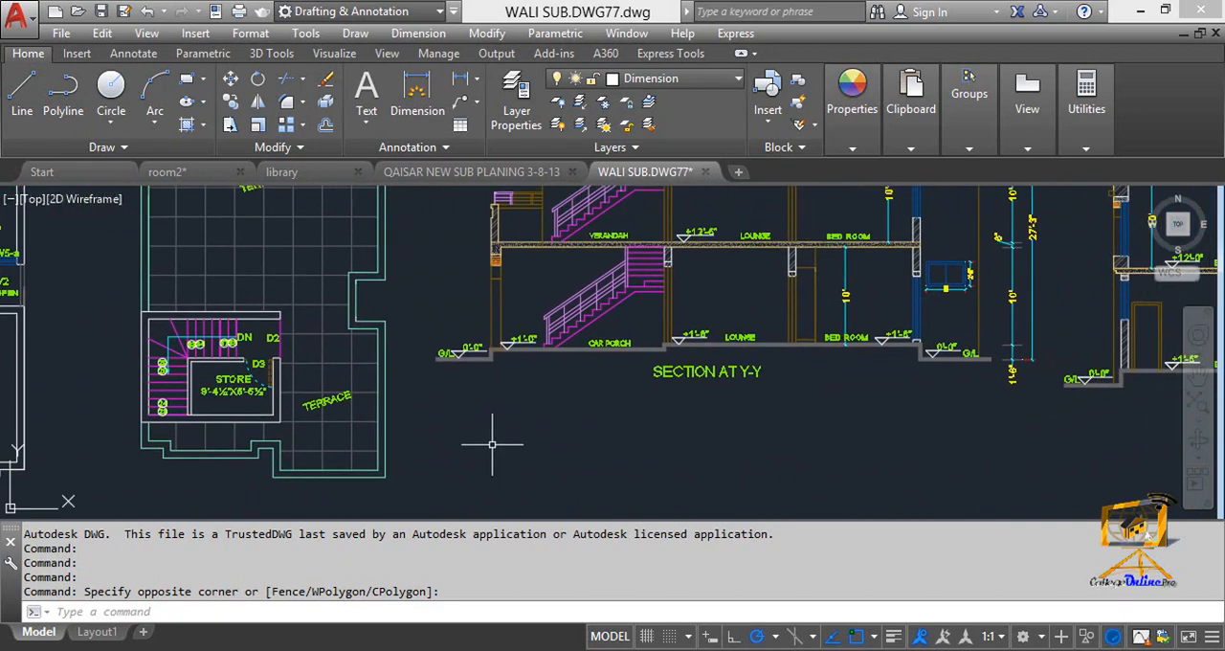
pyautogui.moveTo(604, 356); pyautogui.dragTo(566, 411, button='middle')
pyautogui.scroll(3, 631, 342)
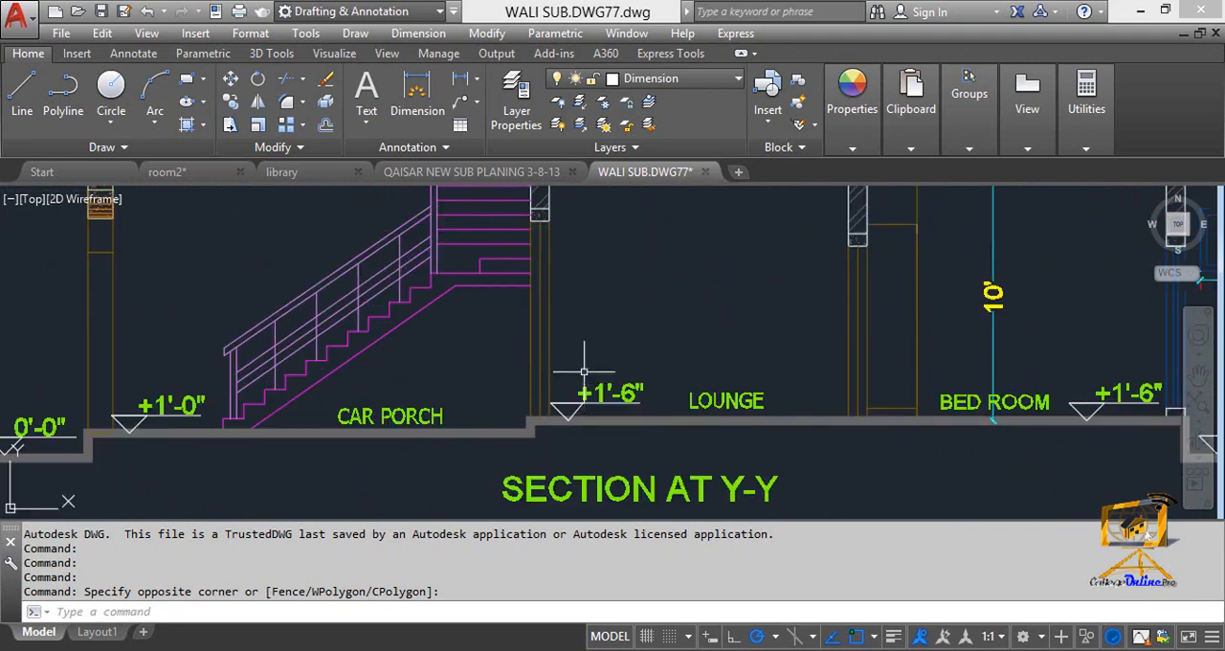
pyautogui.scroll(-3, 546, 409)
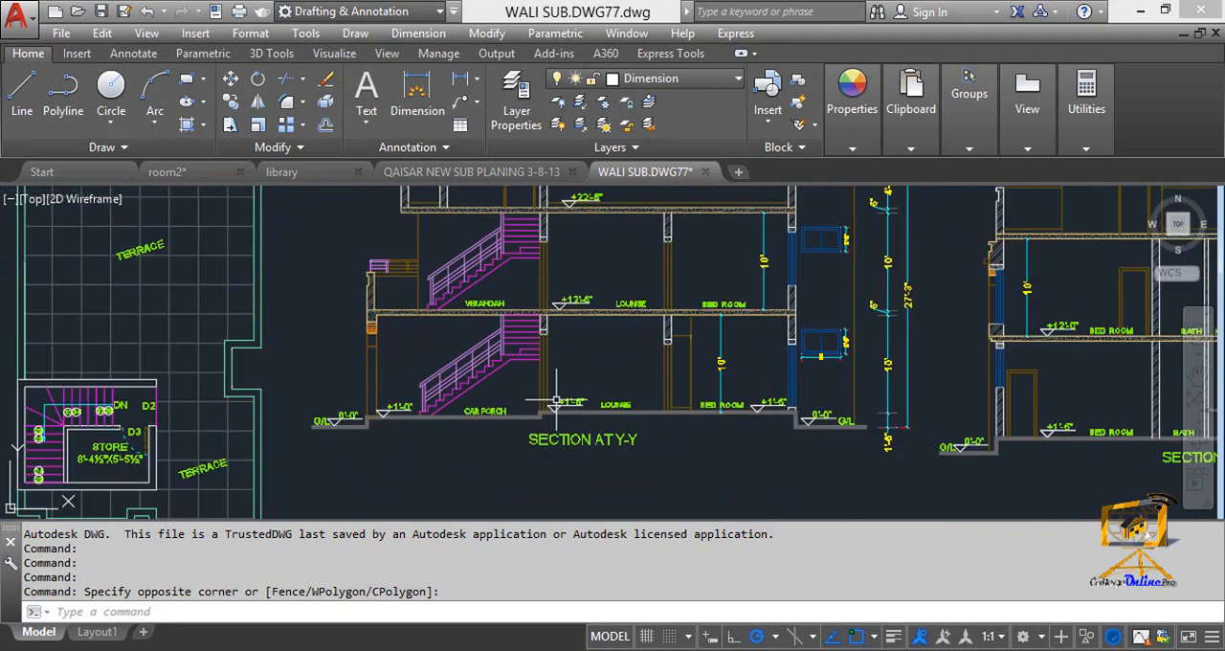
pyautogui.scroll(1, 564, 398)
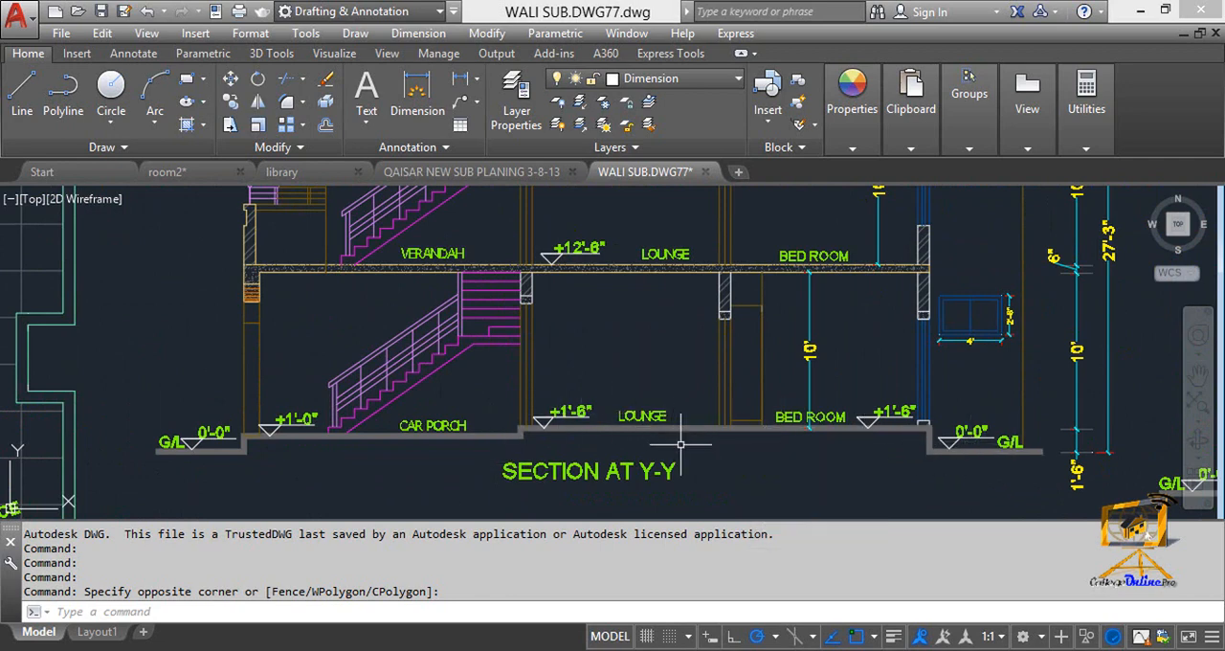
pyautogui.scroll(2, 627, 474)
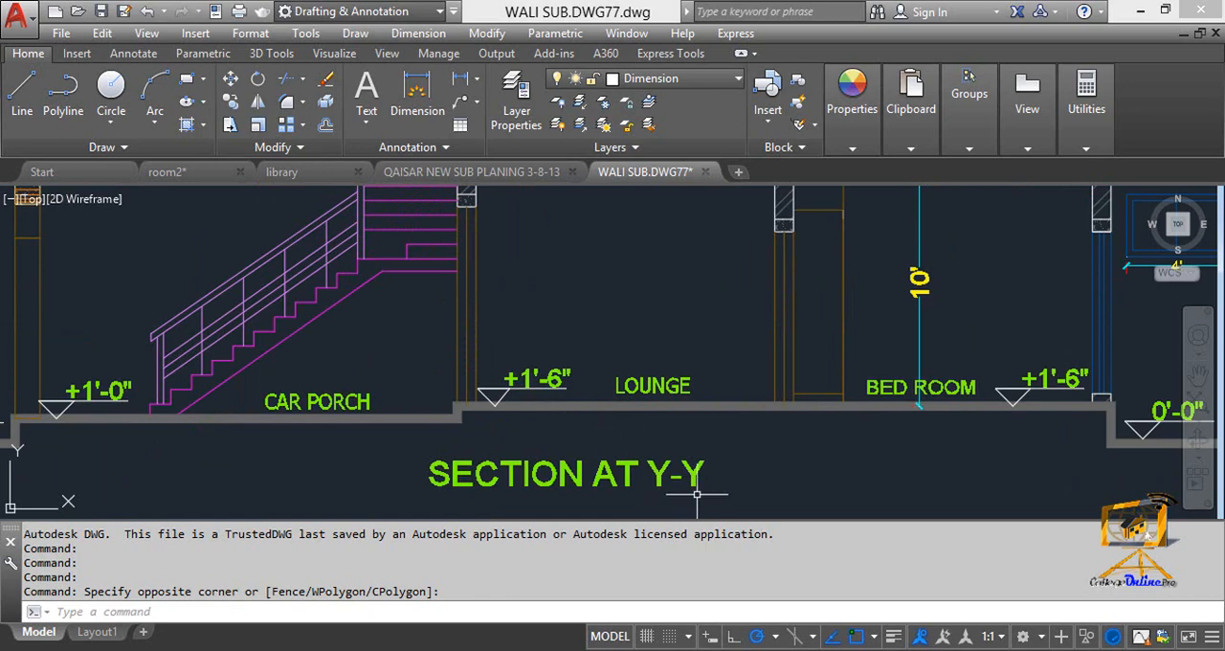
pyautogui.moveTo(565, 387)
pyautogui.mouseDown(button='middle')
pyautogui.moveTo(728, 456)
pyautogui.moveTo(762, 487)
pyautogui.mouseUp(button='middle')
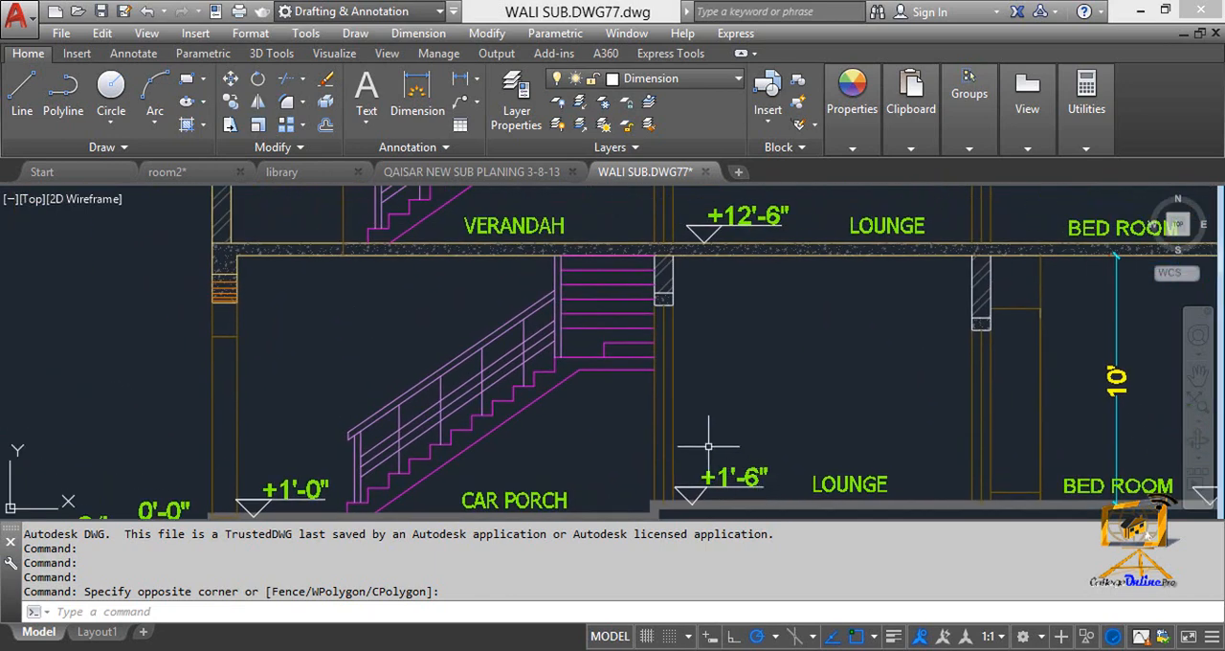
# Examine the car porch staircase and the lintel beside it under the first-floor slab in Section at Y-Y.
pyautogui.moveTo(709, 445); pyautogui.dragTo(711, 438, button='middle')
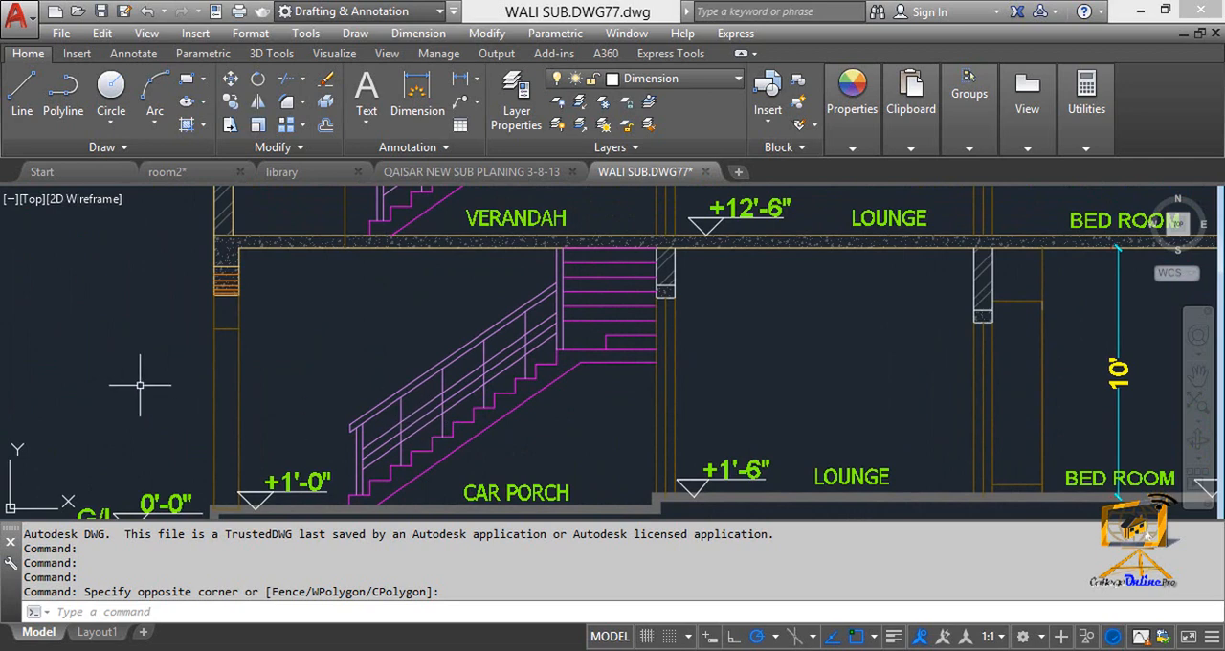
pyautogui.scroll(-2, 256, 384)
pyautogui.moveTo(258, 386); pyautogui.dragTo(304, 383, button='middle')
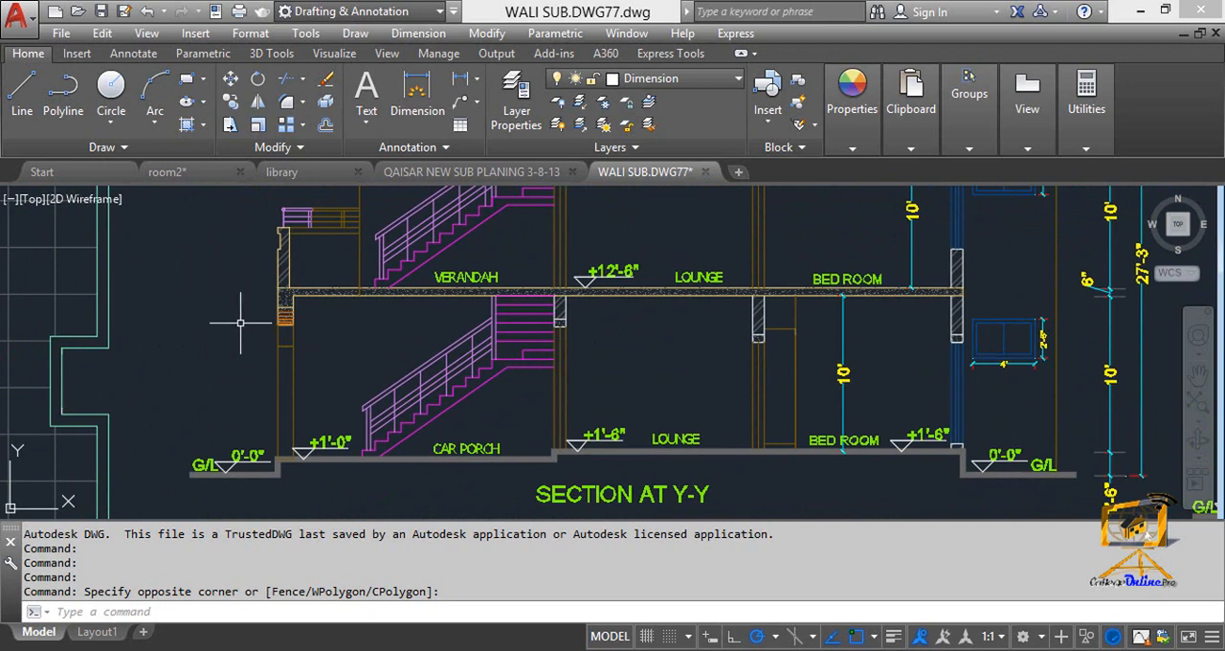
pyautogui.moveTo(525, 357)
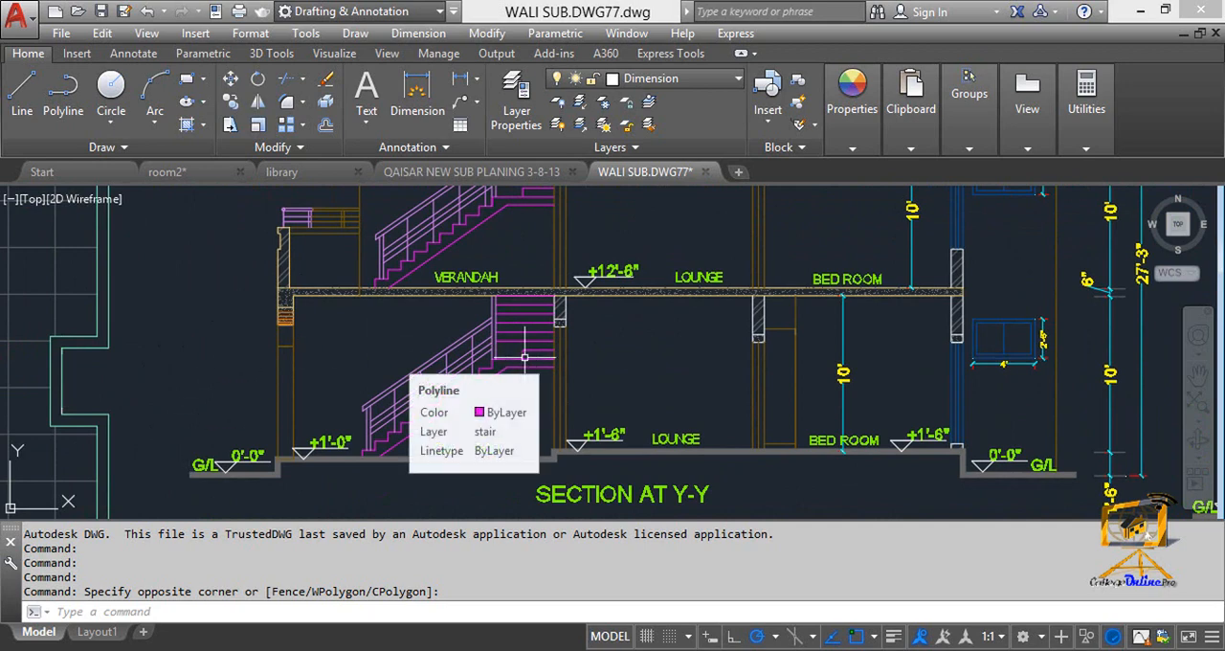
pyautogui.scroll(4, 551, 330)
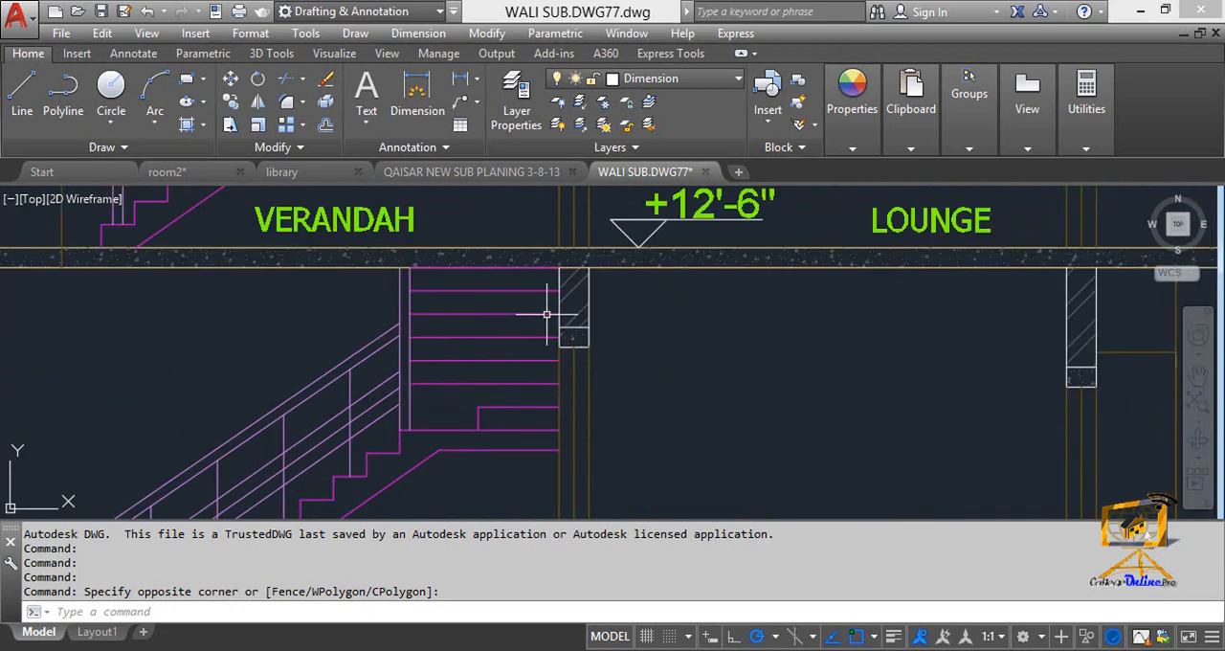
pyautogui.moveTo(565, 337); pyautogui.dragTo(523, 356, button='middle')
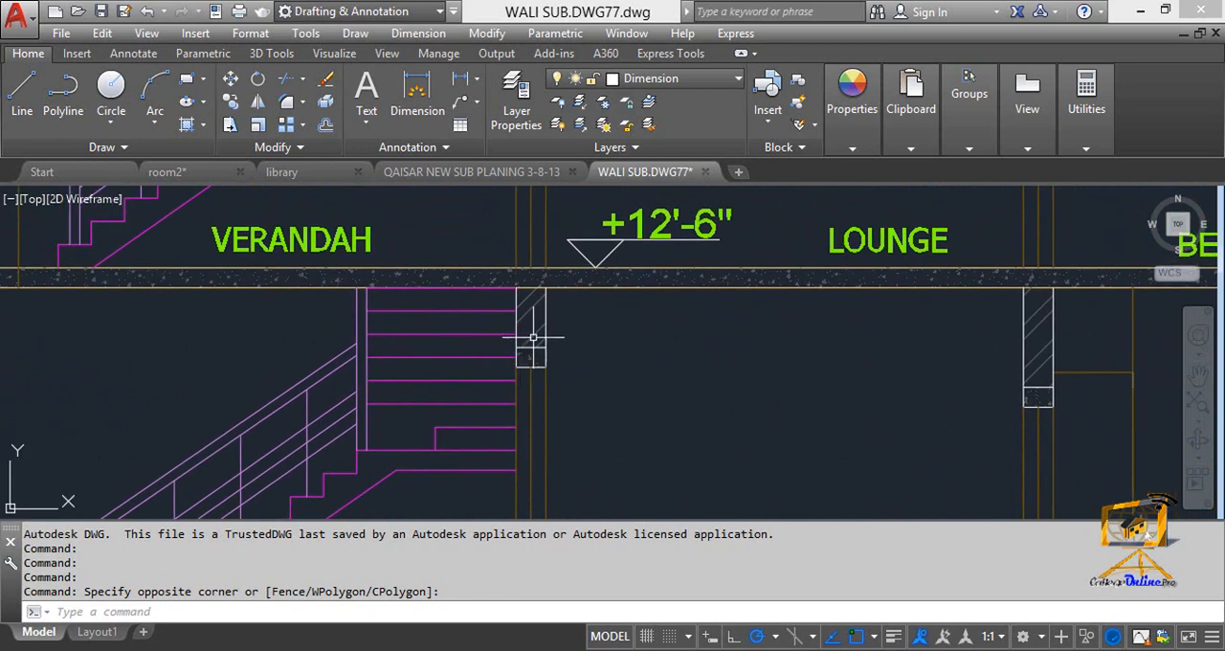
pyautogui.moveTo(547, 298); pyautogui.dragTo(539, 317, button='middle')
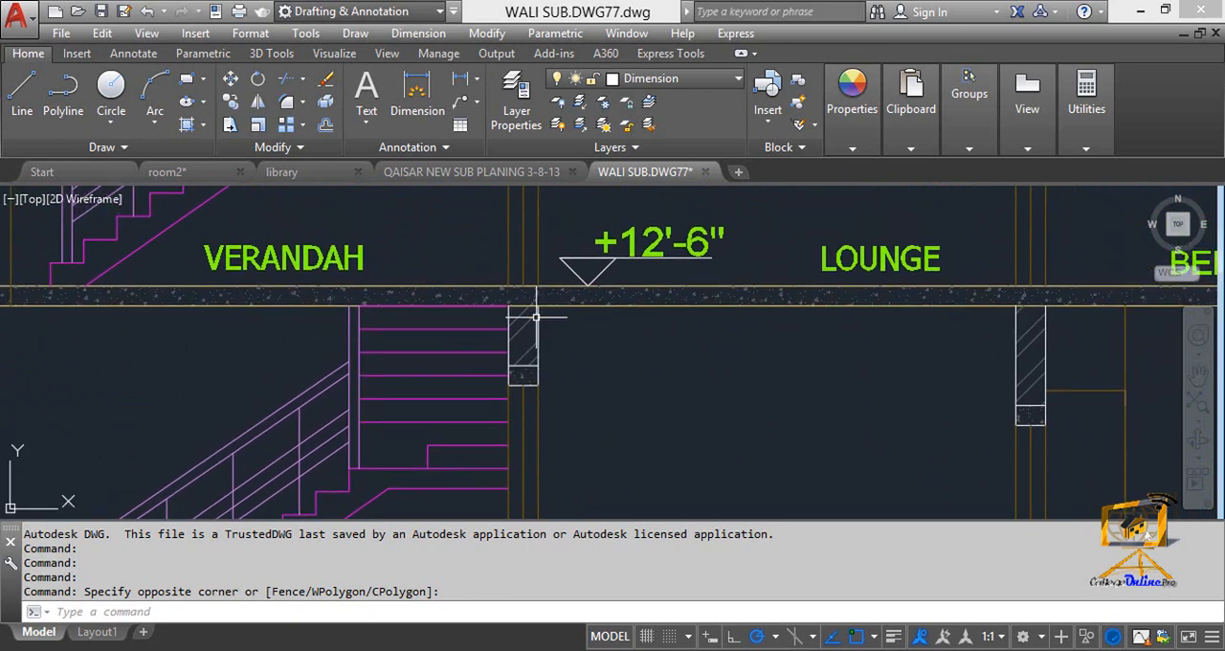
# Inspect the hatch patterns of the first-floor slab and of the wall piece above the lintel beside the stairs.
pyautogui.scroll(2, 508, 293)
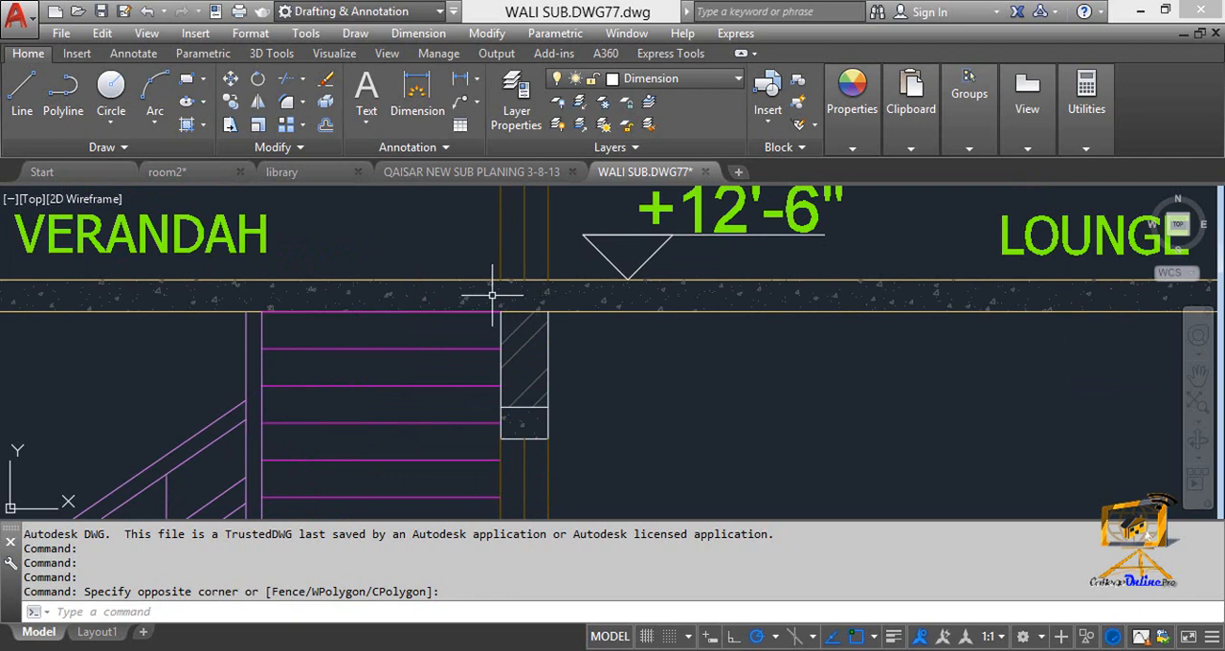
pyautogui.click(469, 298)
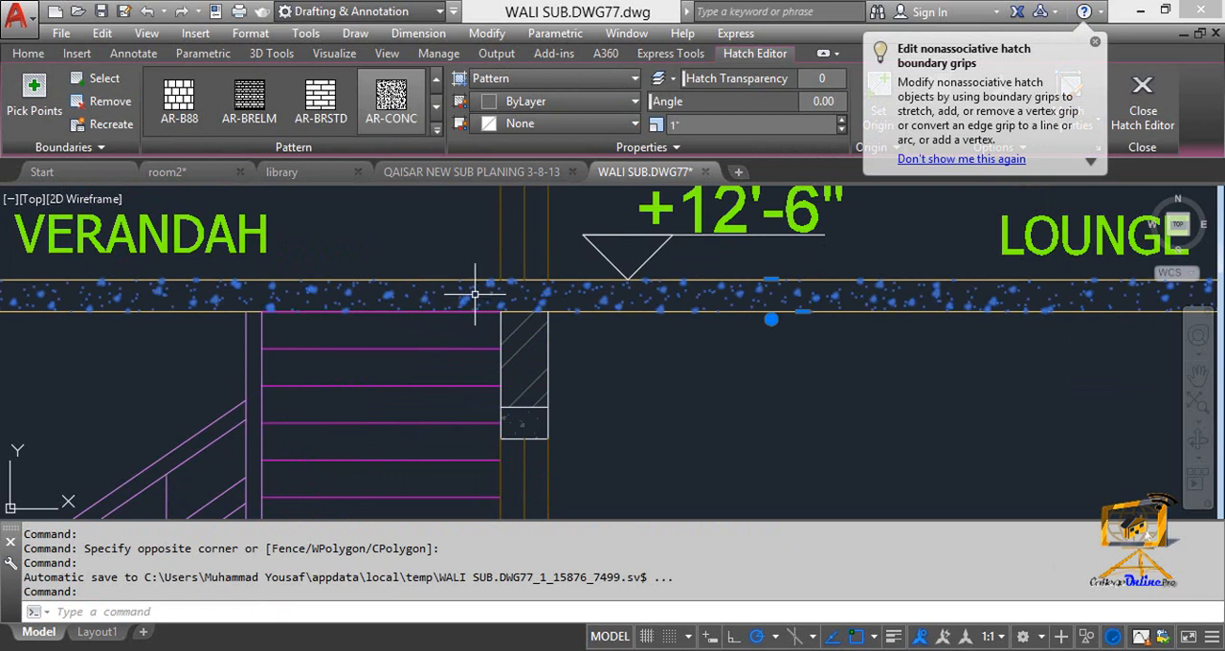
pyautogui.press('Escape')
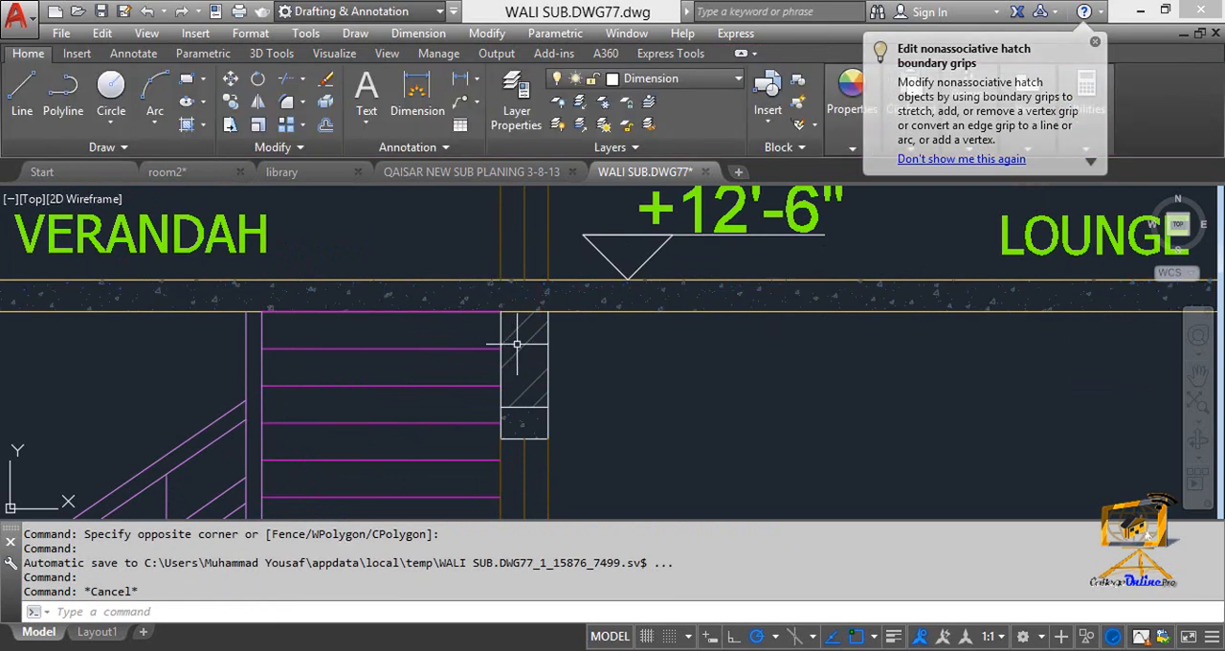
pyautogui.click(521, 348)
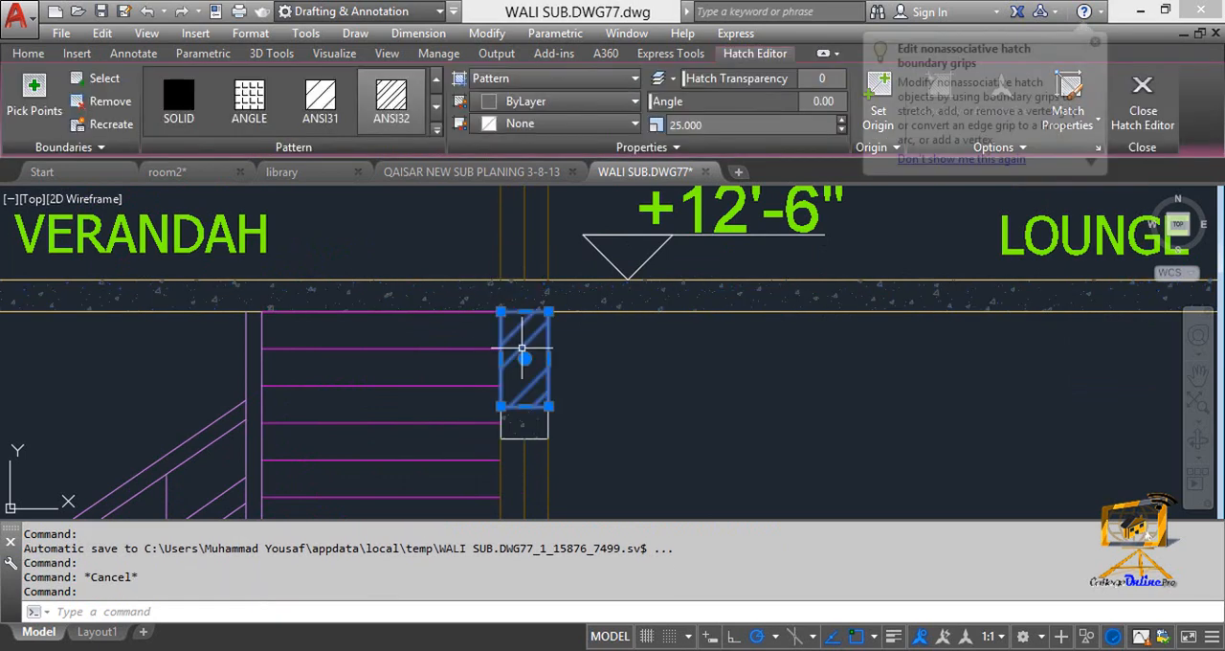
pyautogui.press('Escape')
# Examine the roof slab, cut walls and lintels over the first-floor lounge and bedroom in Section at Y-Y.
pyautogui.scroll(-6, 503, 459)
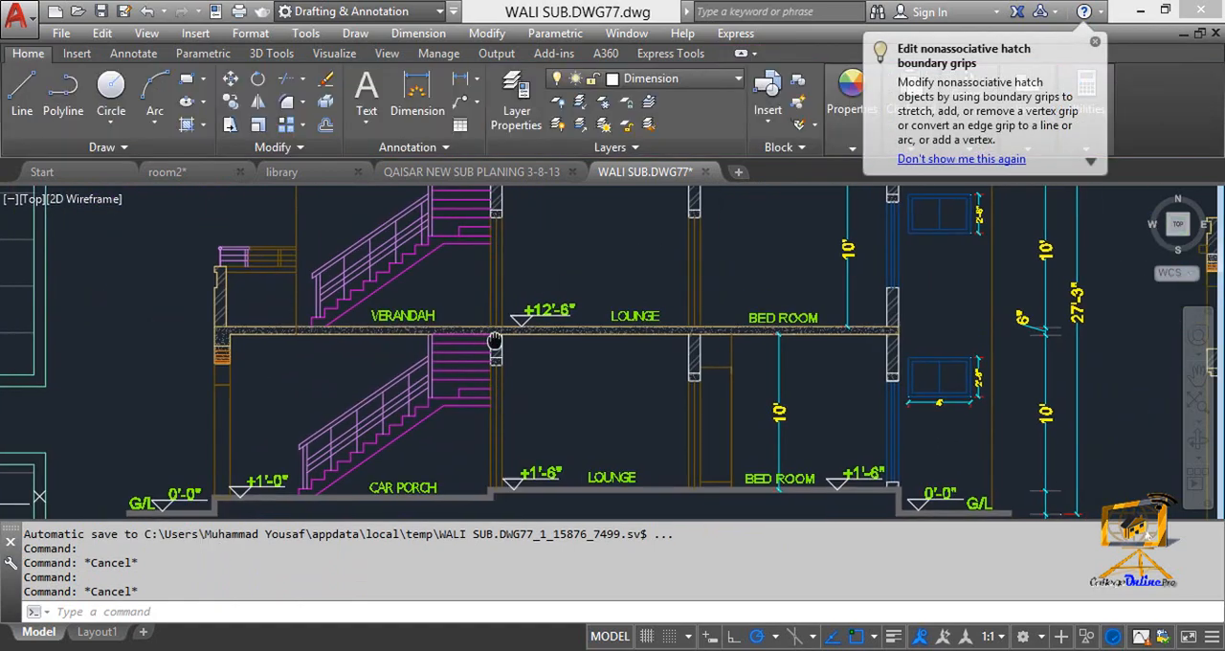
pyautogui.moveTo(505, 461)
pyautogui.mouseDown(button='middle')
pyautogui.moveTo(510, 431)
pyautogui.moveTo(418, 390)
pyautogui.mouseUp(button='middle')
pyautogui.scroll(2, 698, 227)
pyautogui.scroll(2, 544, 335)
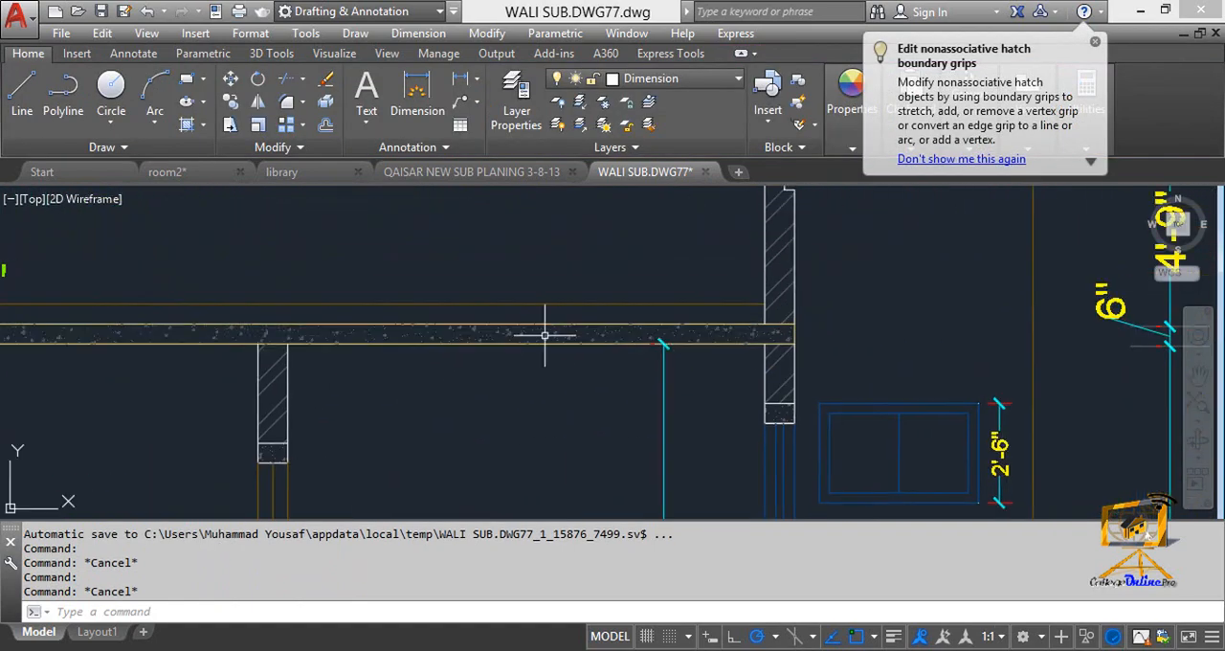
pyautogui.scroll(2, 766, 344)
pyautogui.scroll(-3, 656, 334)
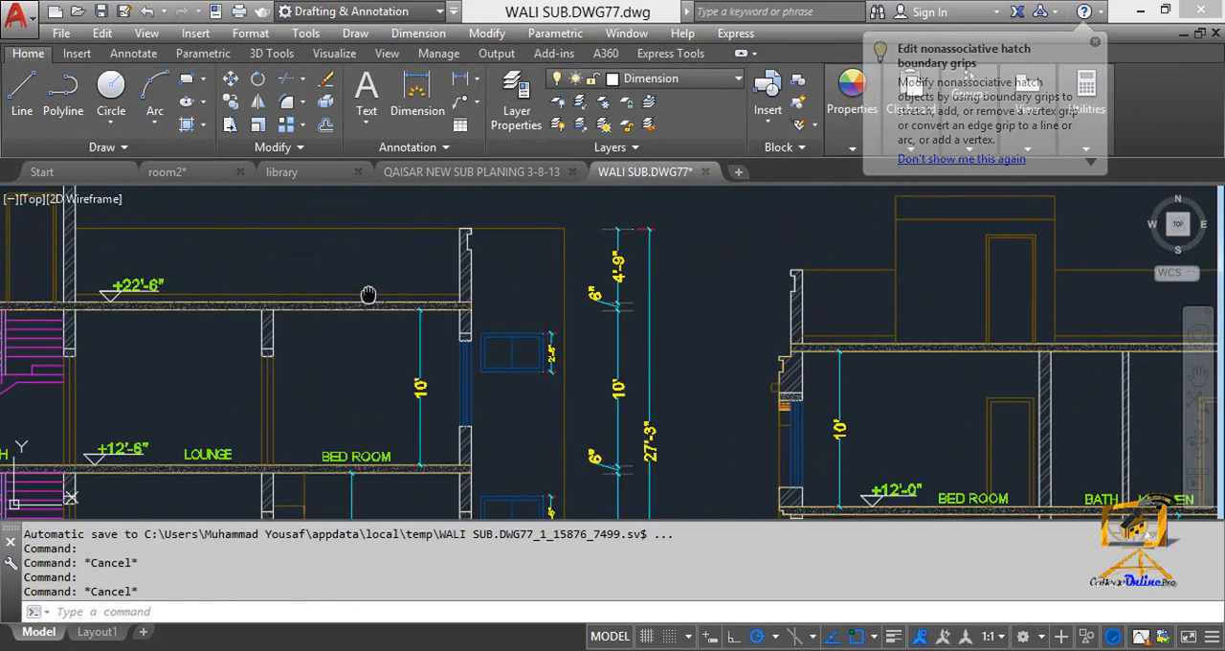
pyautogui.scroll(3, 479, 349)
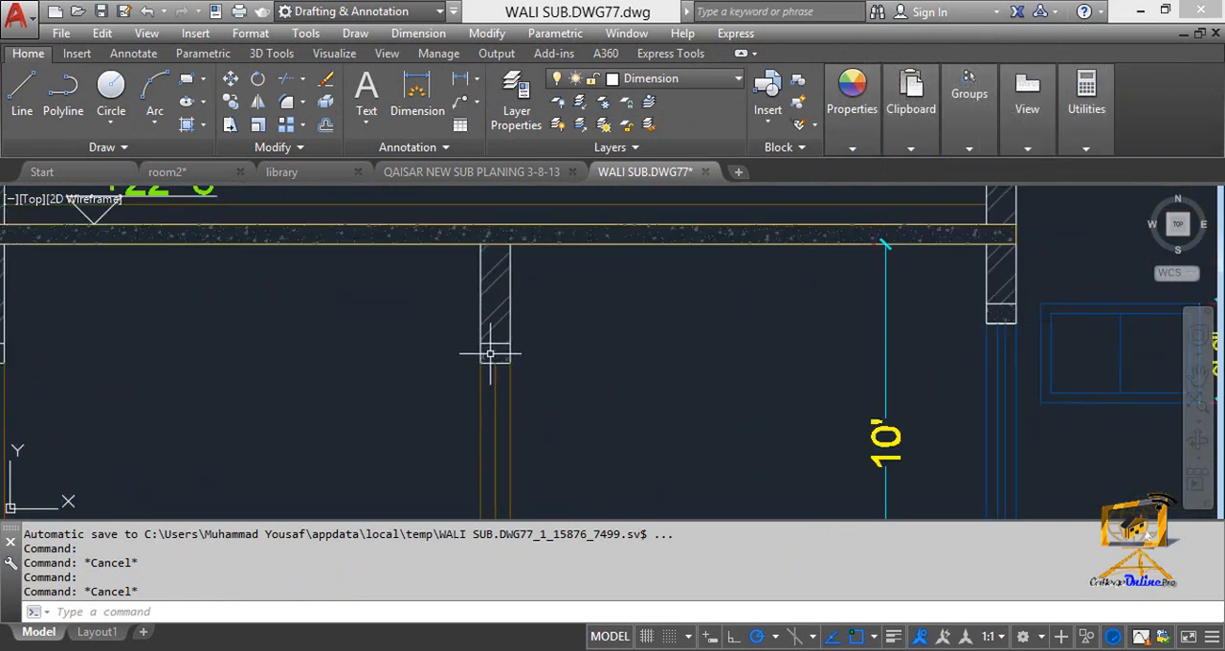
pyautogui.scroll(-3, 960, 313)
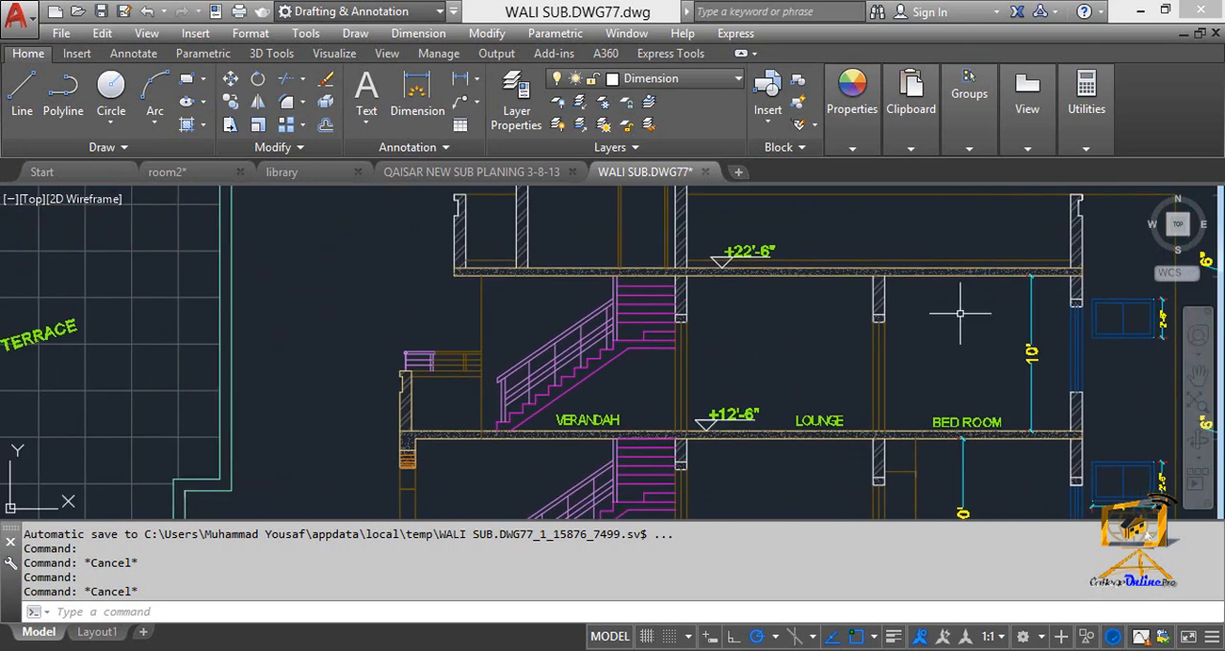
pyautogui.scroll(2, 654, 331)
pyautogui.scroll(-3, 654, 331)
pyautogui.scroll(-2, 665, 362)
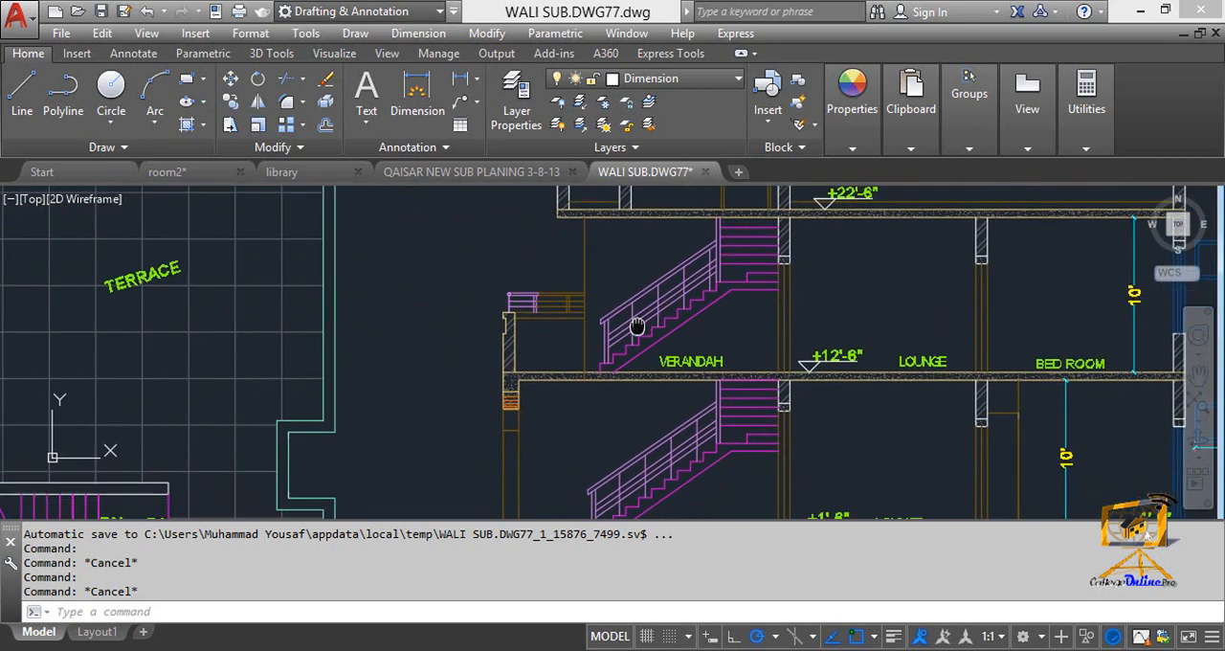
# Examine the verandah's front parapet wall and railing, and the staircases on both floors of Section at Y-Y.
pyautogui.scroll(4, 522, 337)
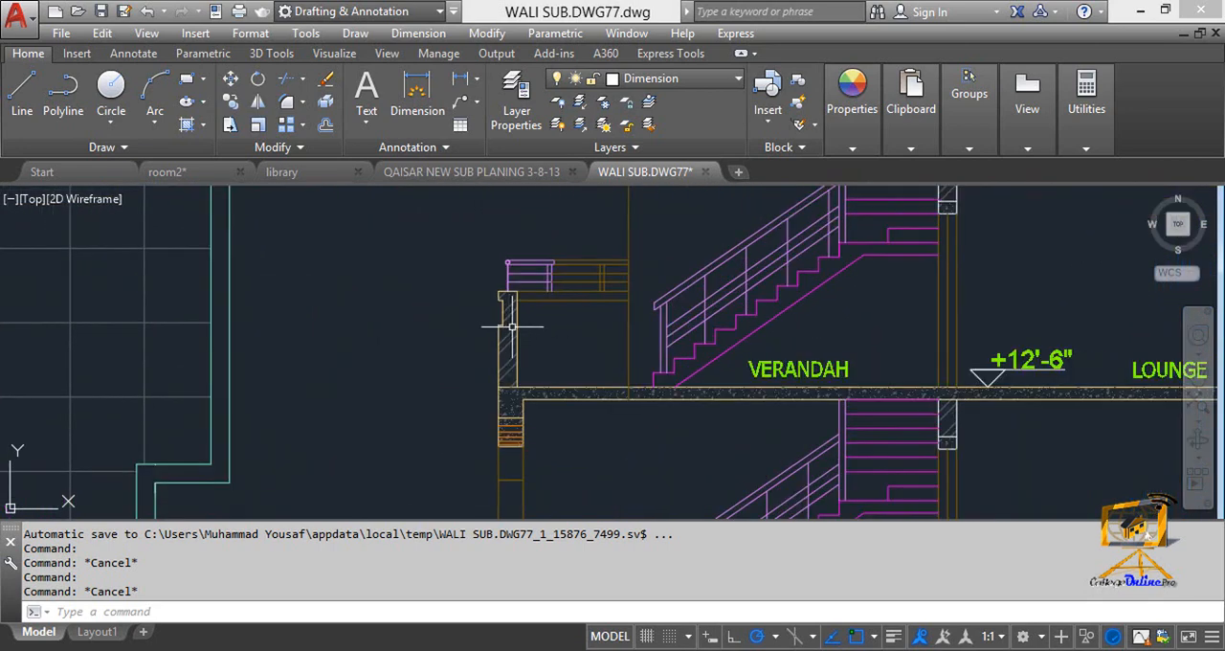
pyautogui.scroll(-4, 512, 326)
pyautogui.moveTo(550, 319)
pyautogui.mouseDown(button='middle')
pyautogui.moveTo(528, 252)
pyautogui.moveTo(517, 291)
pyautogui.mouseUp(button='middle')
pyautogui.scroll(2, 564, 294)
pyautogui.moveTo(654, 397); pyautogui.dragTo(653, 393, button='middle')
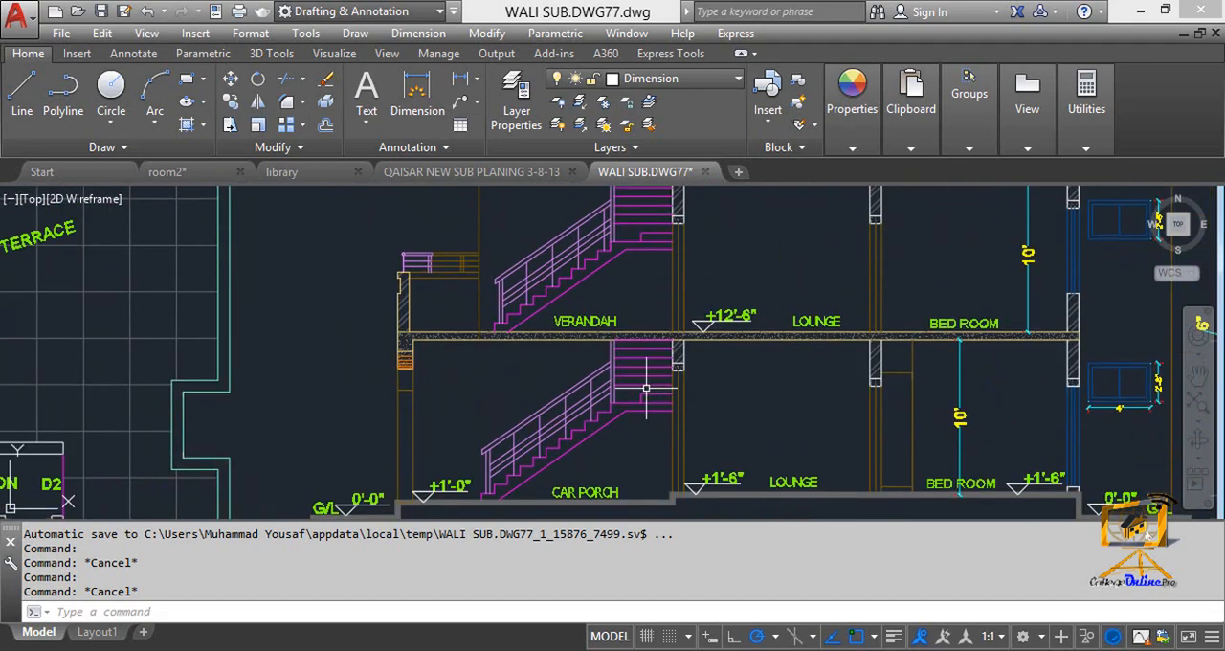
# Compare the car porch stairs on the ground floor plan with the staircase drawn in Section at Y-Y.
pyautogui.scroll(-4, 643, 388)
pyautogui.moveTo(144, 387); pyautogui.dragTo(518, 378, button='middle')
pyautogui.moveTo(233, 447); pyautogui.dragTo(376, 409, button='middle')
pyautogui.scroll(4, 422, 409)
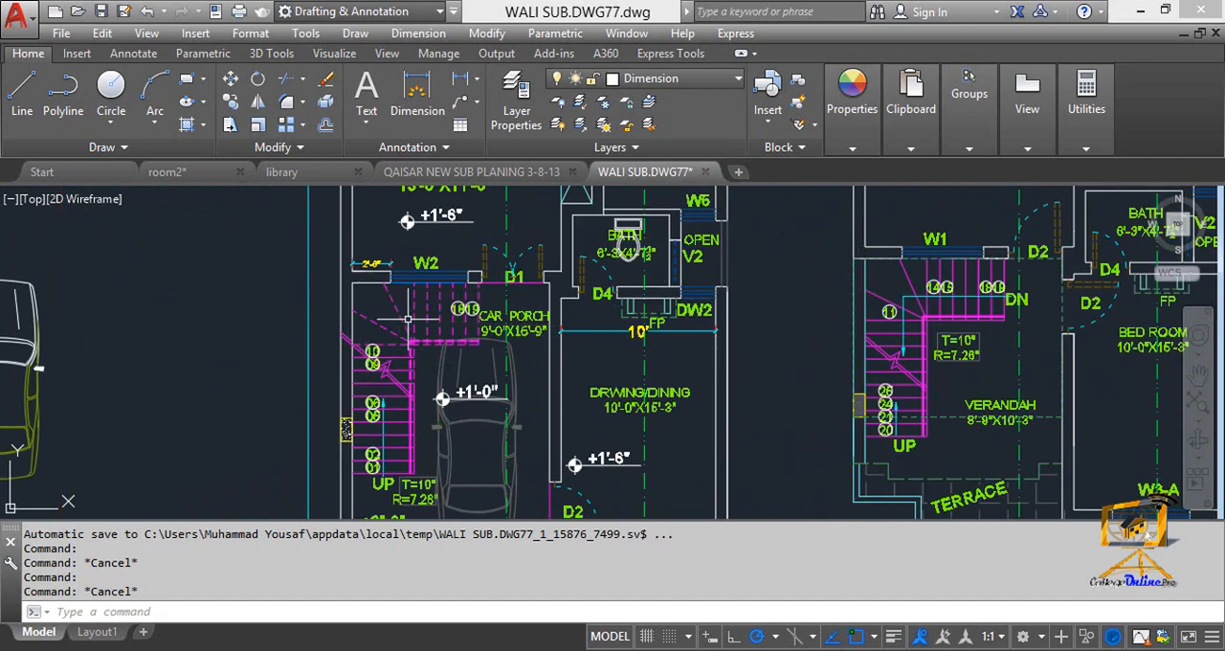
pyautogui.scroll(-6, 622, 309)
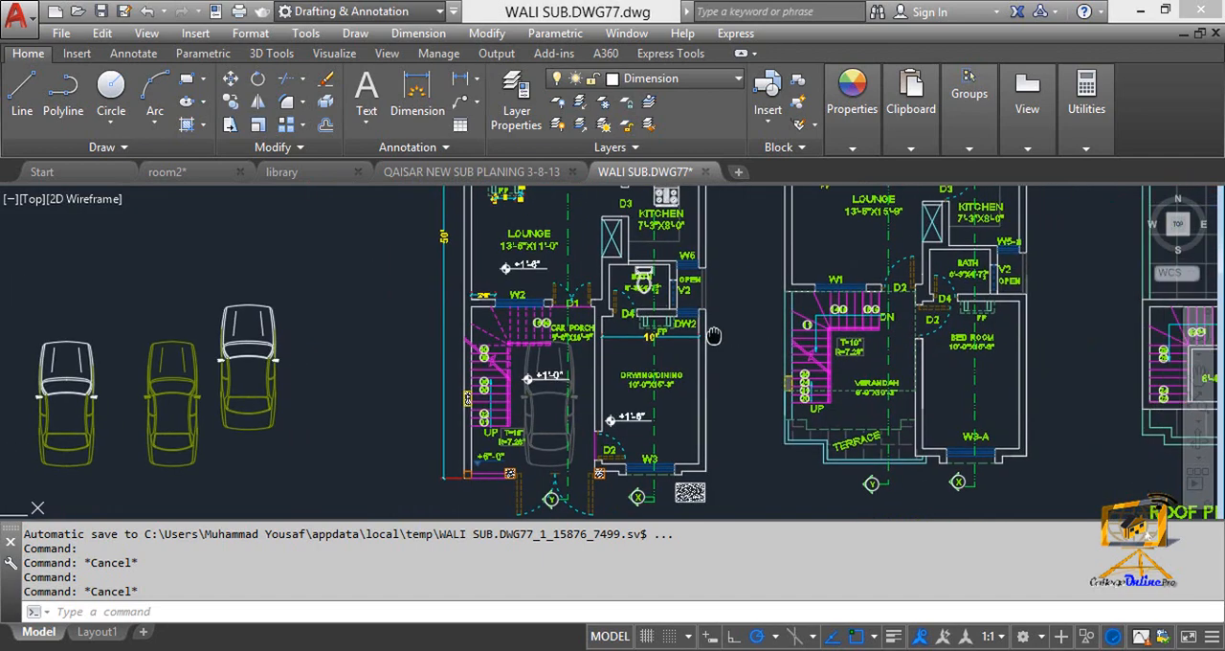
pyautogui.scroll(4, 753, 316)
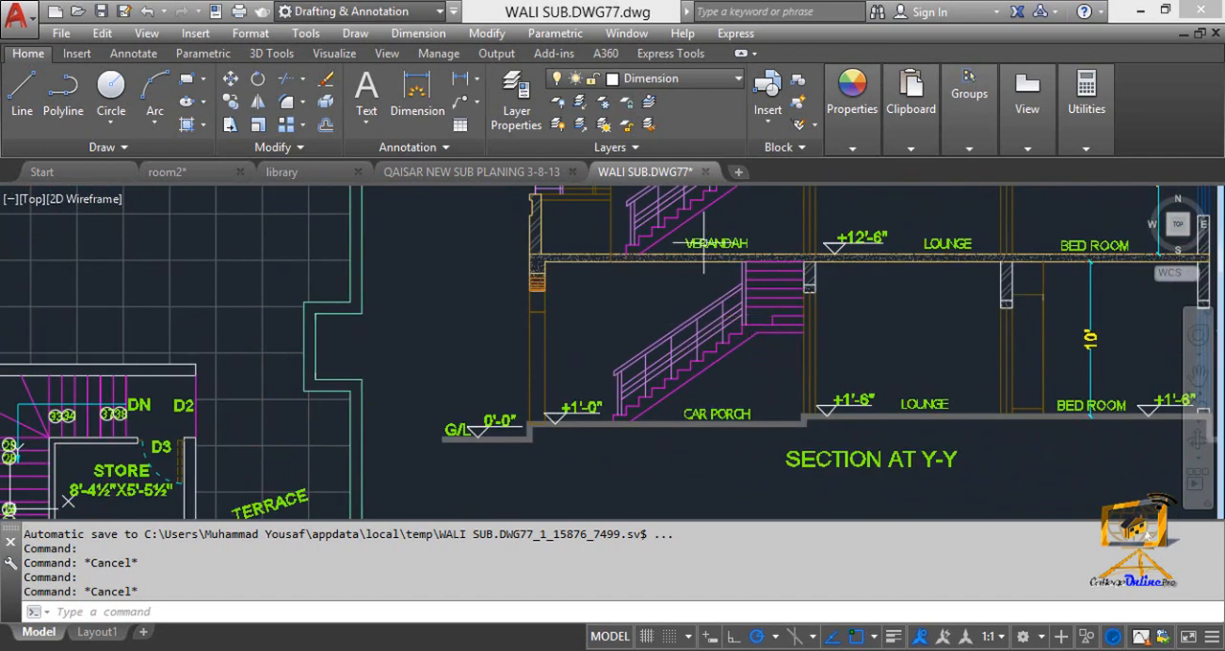
pyautogui.scroll(-5, 627, 419)
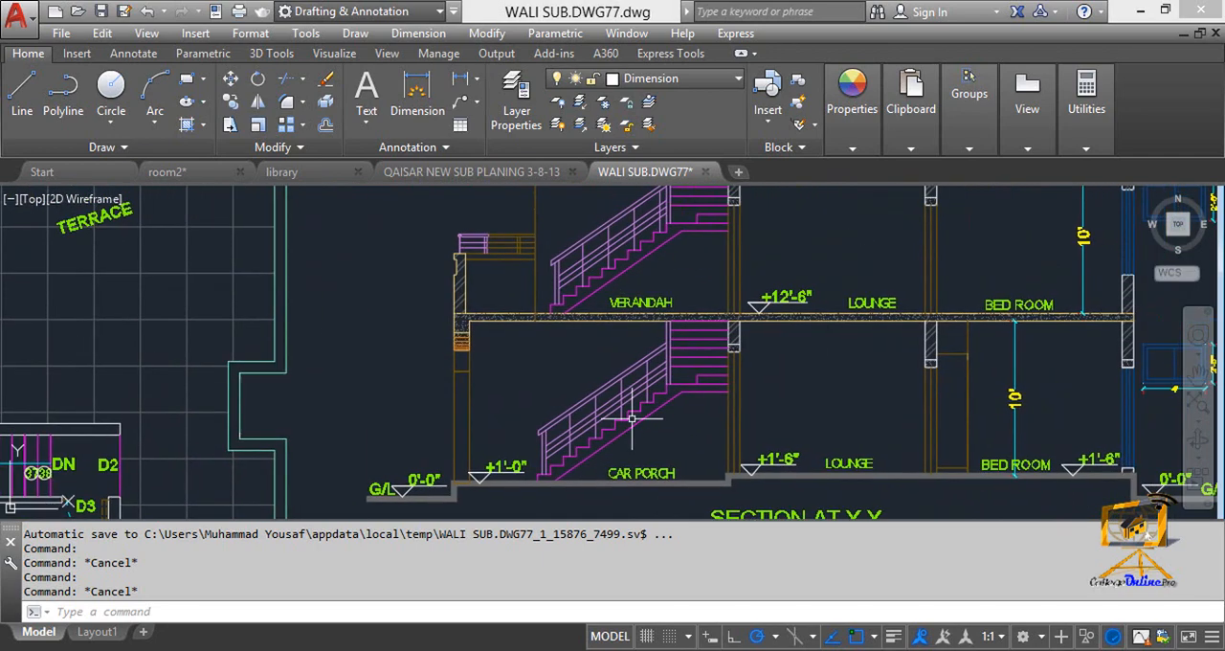
# Examine the Section at X-X drawing, from its ground-floor rooms and title up to the O.H.W. tank.
pyautogui.scroll(2, 763, 421)
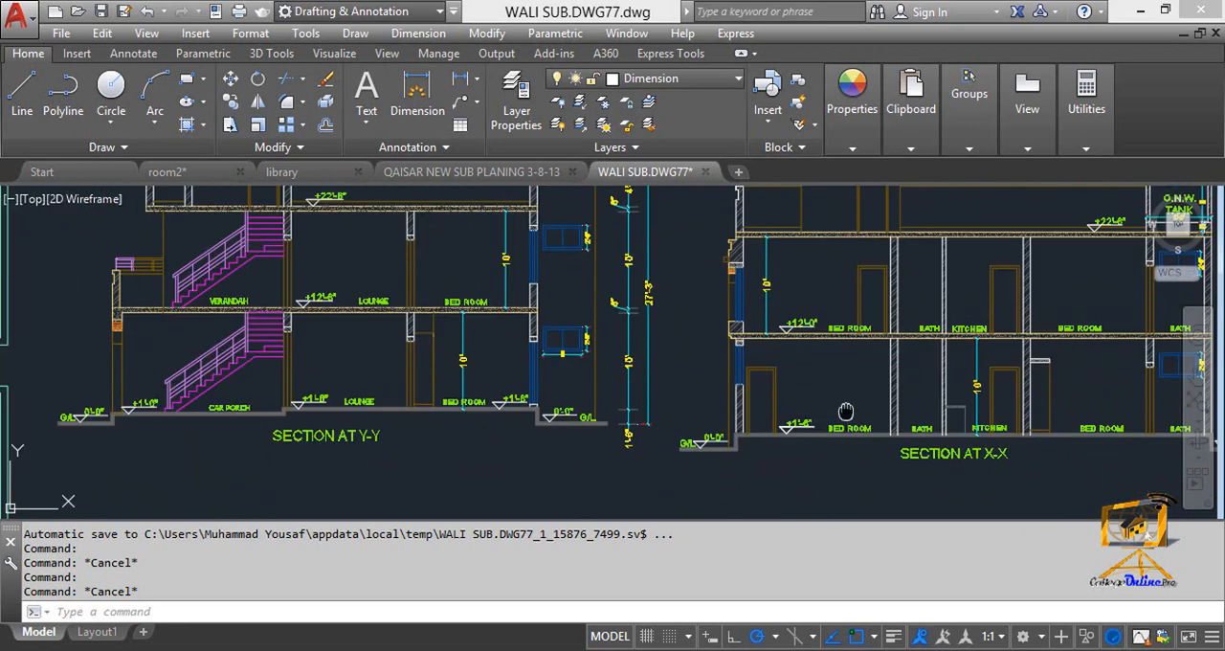
pyautogui.scroll(4, 683, 442)
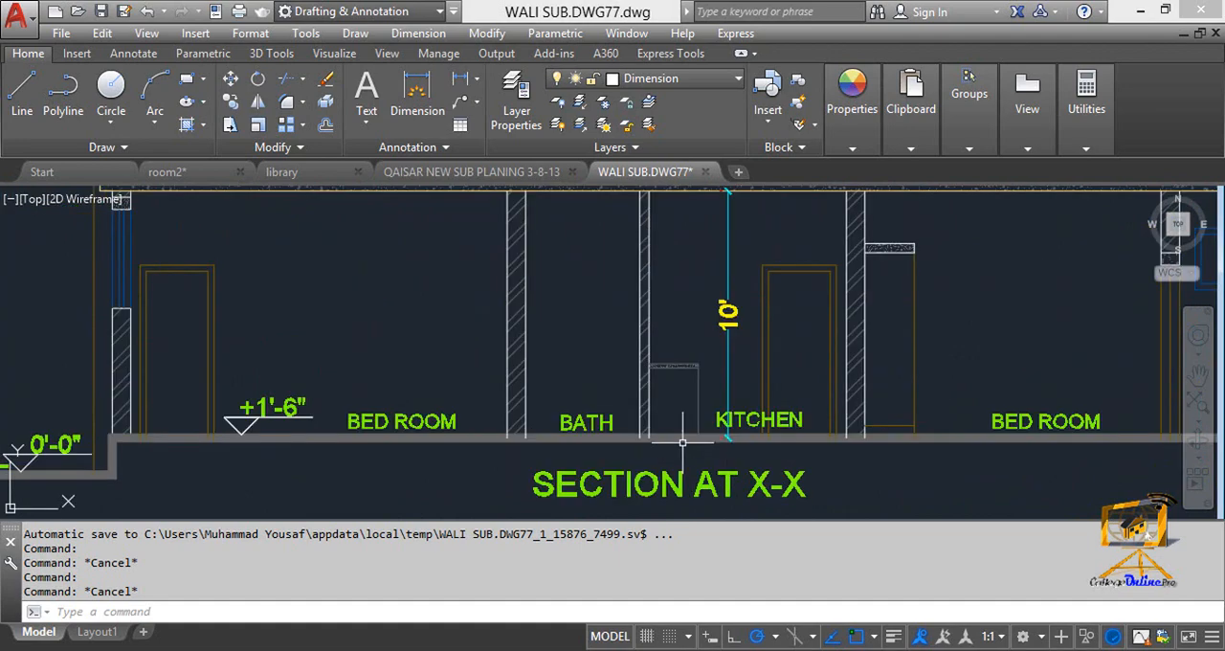
pyautogui.scroll(-5, 683, 443)
pyautogui.moveTo(605, 460); pyautogui.dragTo(599, 473, button='middle')
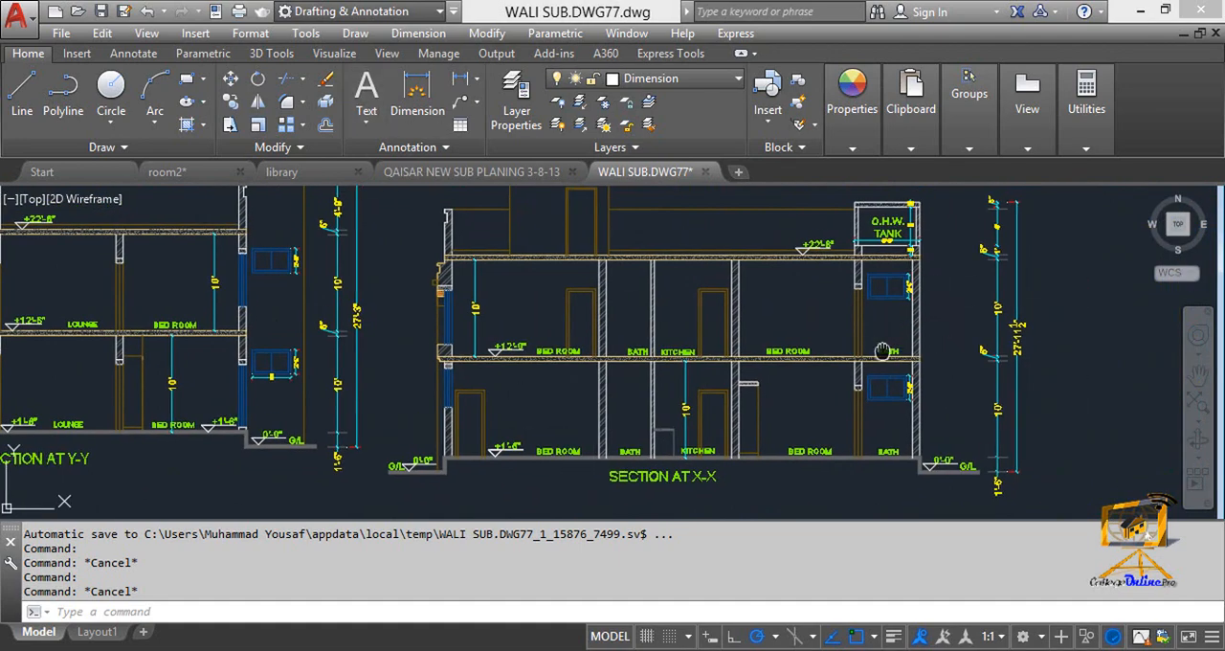
# Check the vertical dimension chain beside Section at Y-Y from below ground level up to the parapet.
pyautogui.scroll(4, 192, 442)
pyautogui.moveTo(567, 440); pyautogui.dragTo(570, 439, button='middle')
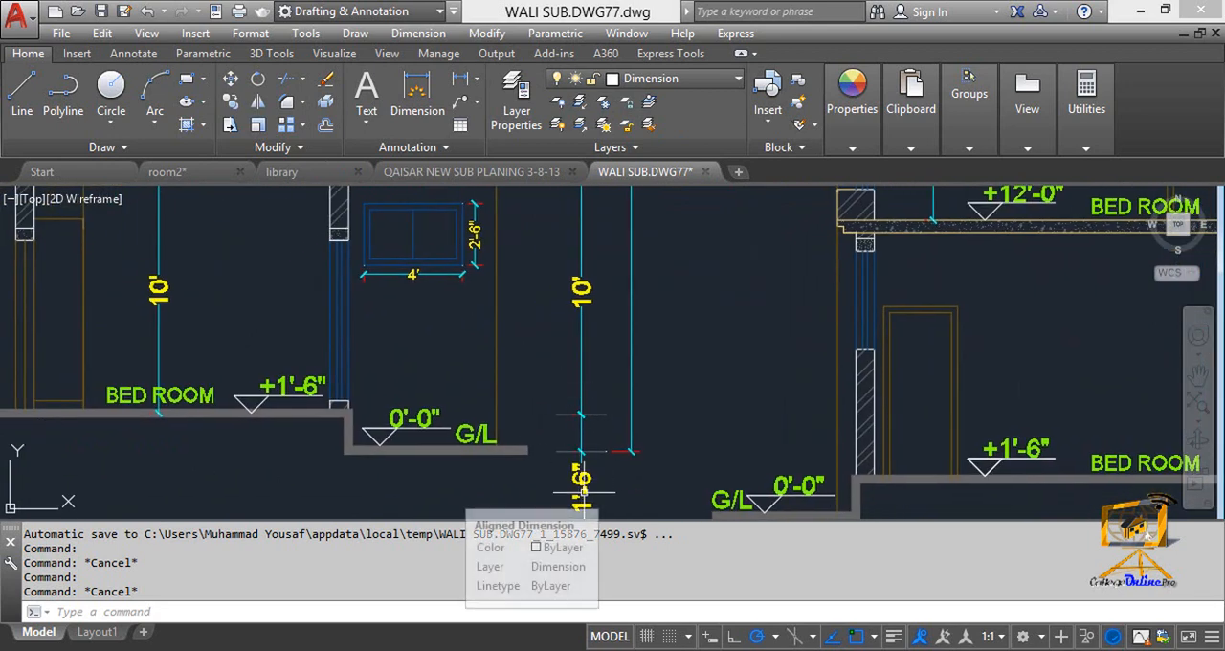
pyautogui.moveTo(580, 378); pyautogui.dragTo(581, 418, button='middle')
pyautogui.moveTo(590, 327); pyautogui.dragTo(606, 430, button='middle')
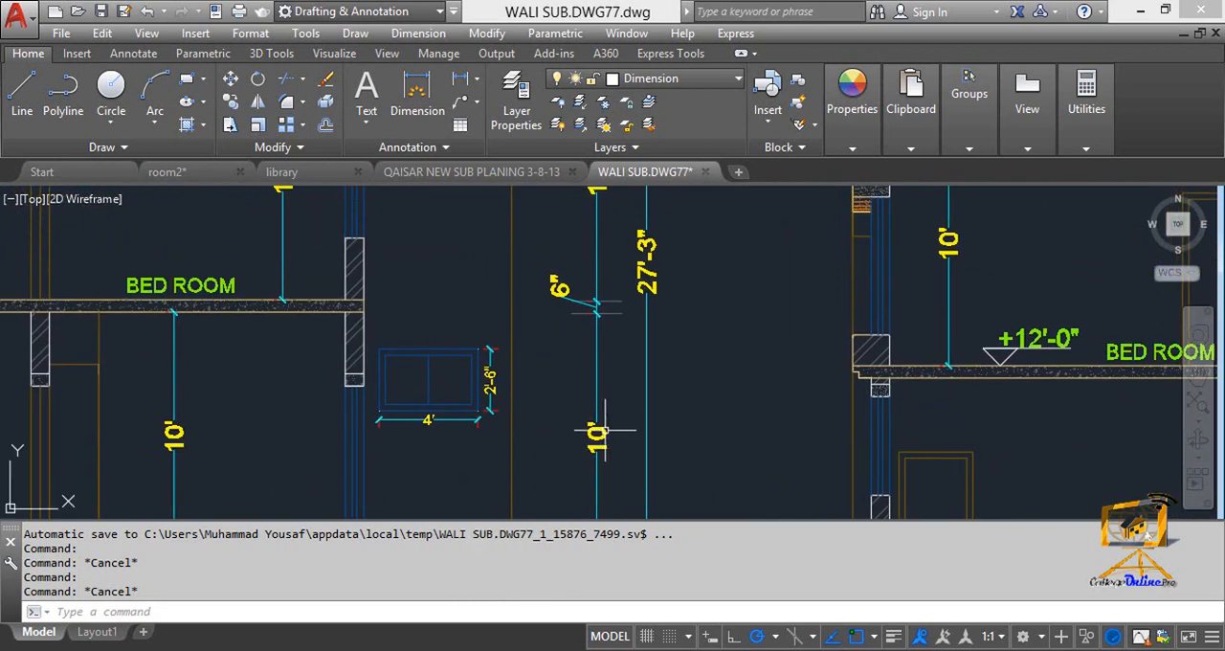
pyautogui.moveTo(594, 298)
pyautogui.mouseDown(button='middle')
pyautogui.moveTo(595, 400)
pyautogui.moveTo(576, 374)
pyautogui.mouseUp(button='middle')
pyautogui.scroll(-3, 576, 374)
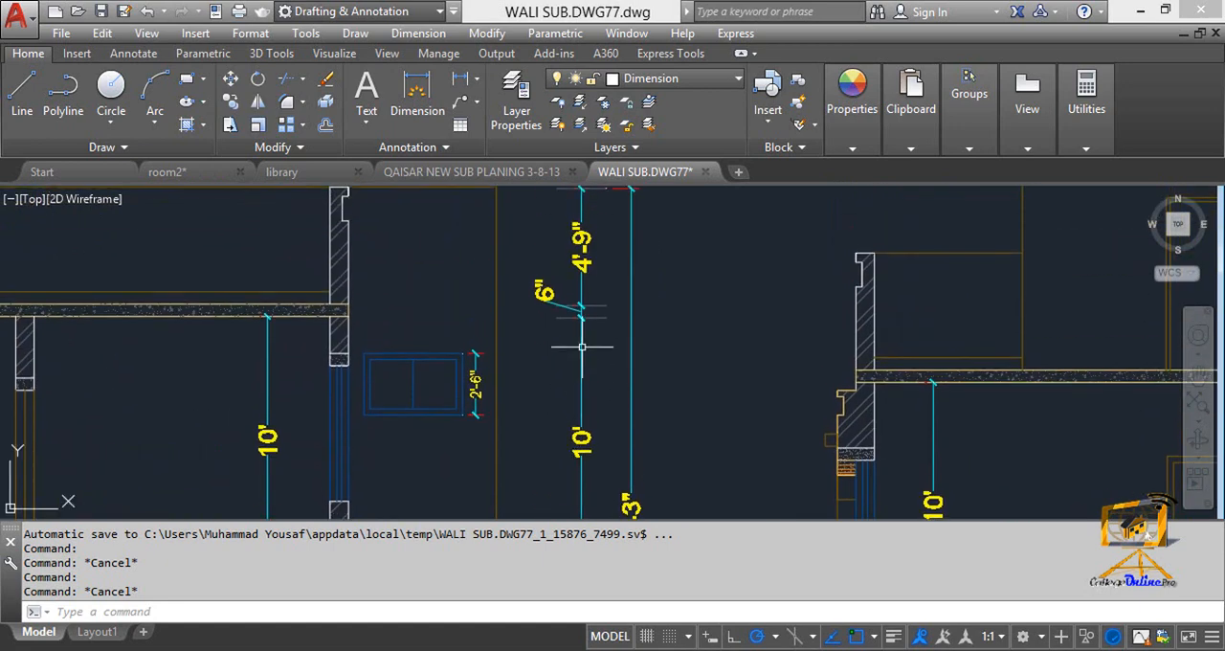
pyautogui.scroll(-2, 576, 373)
pyautogui.scroll(2, 584, 338)
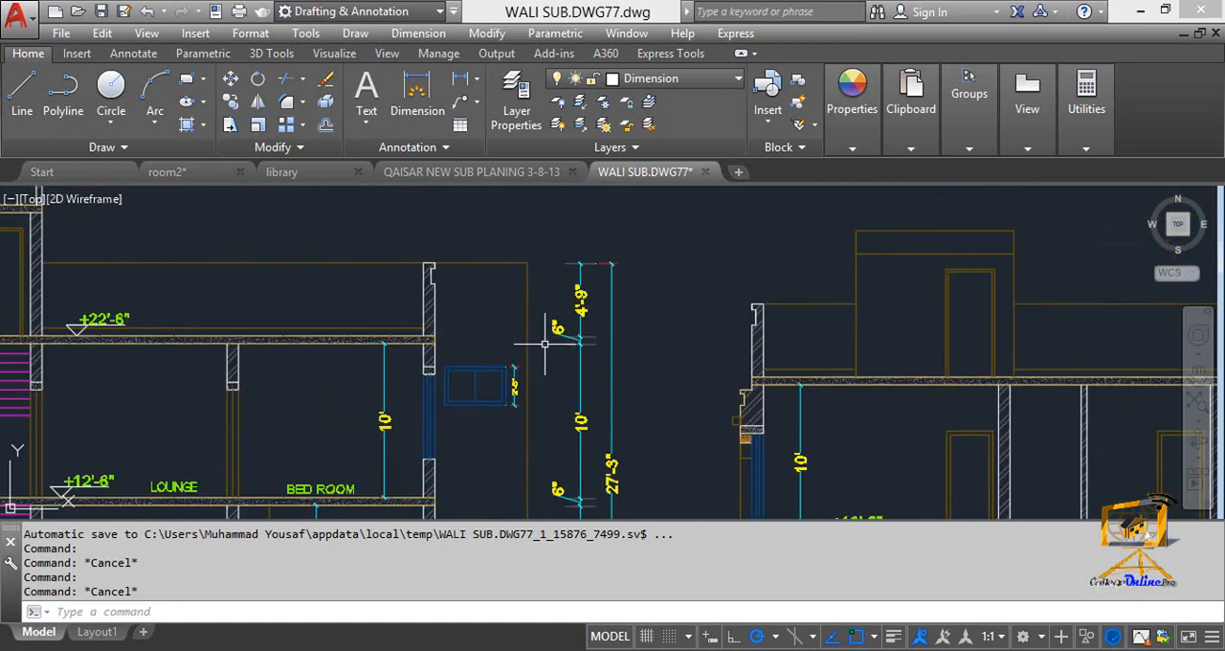
# Inspect the triangular level mark and its level text on the roof slab of Section at Y-Y.
pyautogui.moveTo(199, 293); pyautogui.dragTo(427, 246, button='middle')
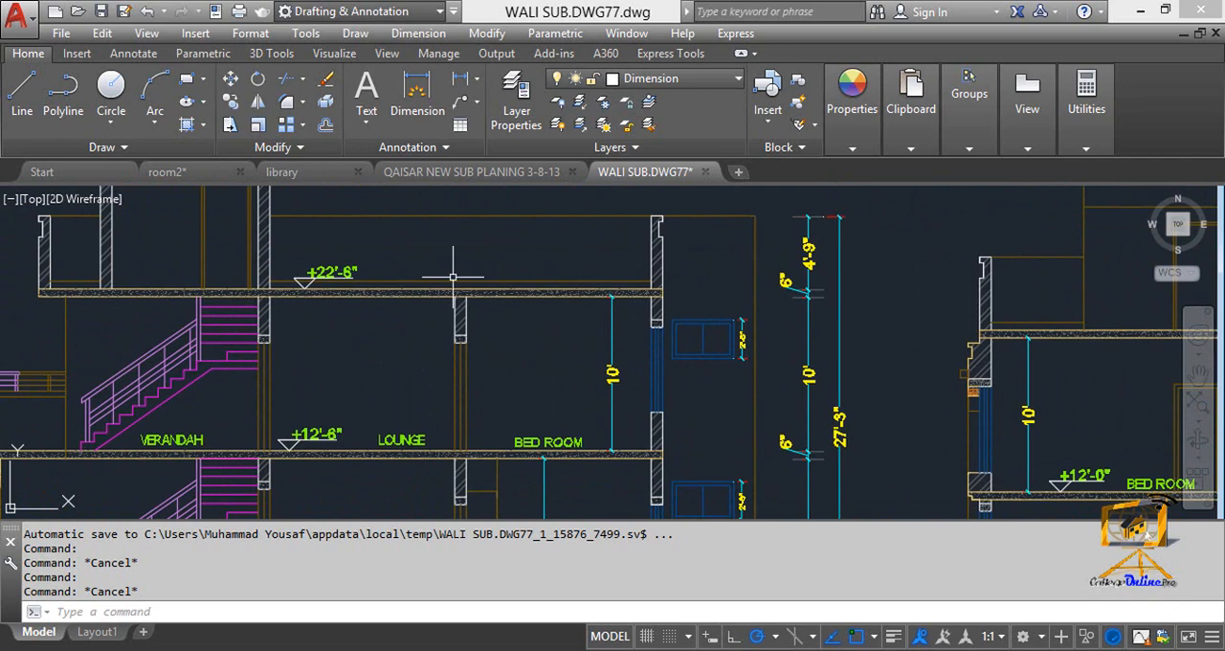
pyautogui.scroll(2, 318, 280)
pyautogui.scroll(4, 287, 282)
pyautogui.click(325, 279)
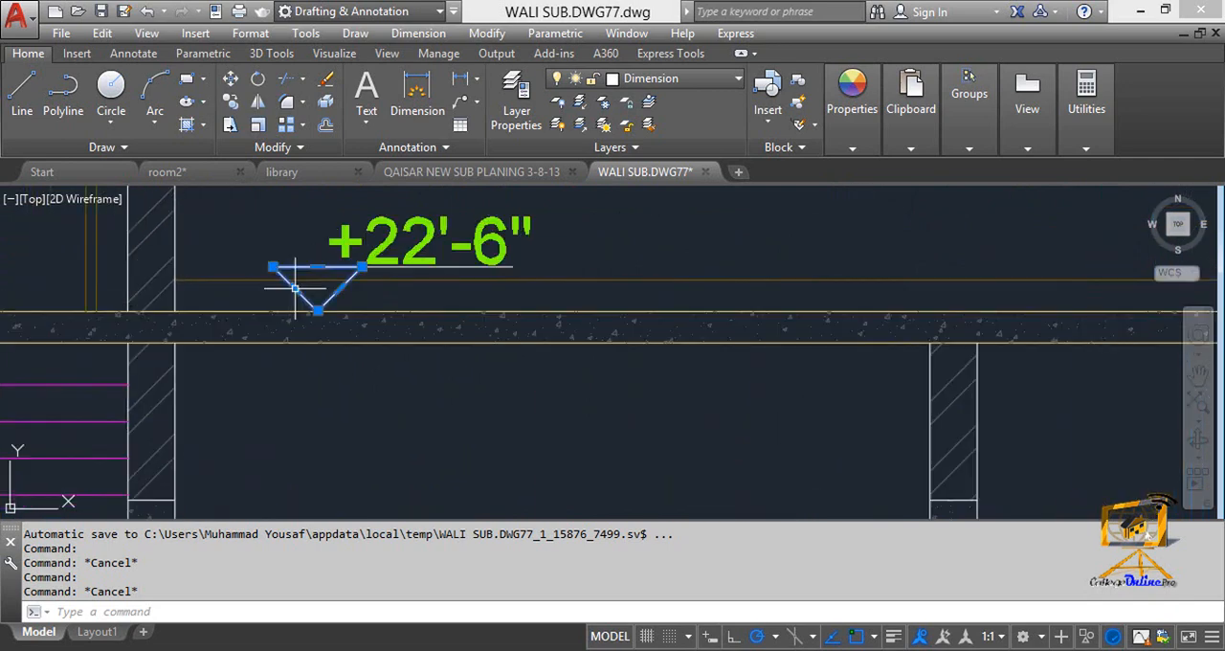
pyautogui.click(386, 269)
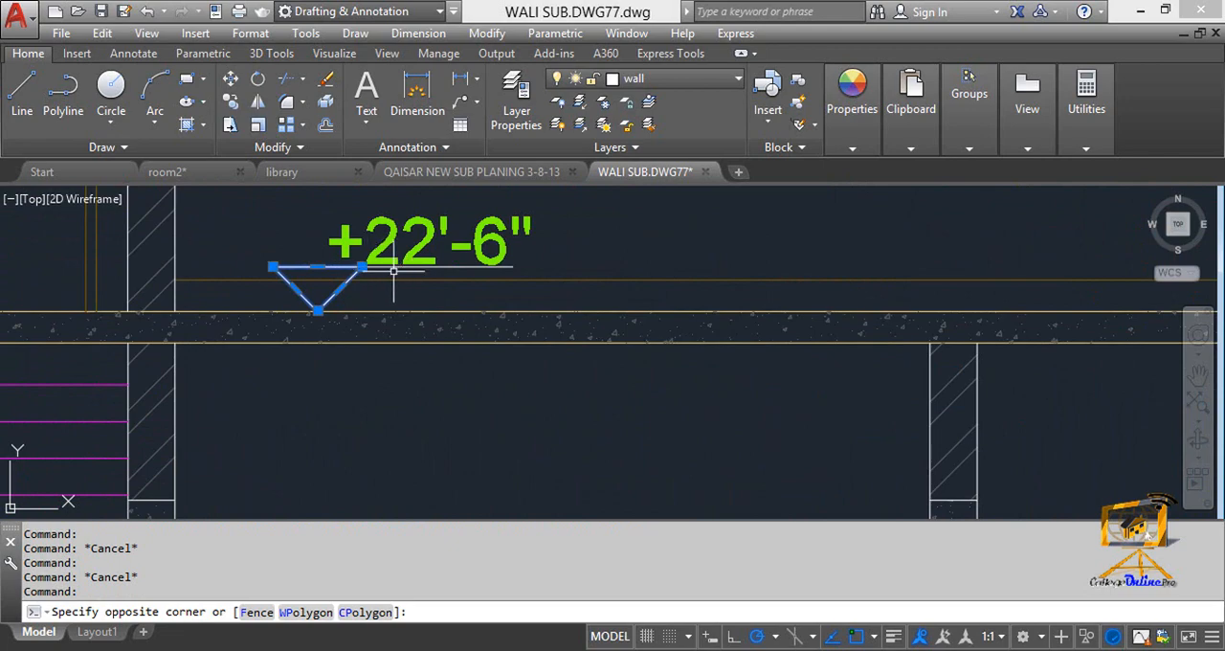
pyautogui.press('Escape')
# Examine the first-floor slab and its level mark between the verandah, lounge and bedroom in Section at Y-Y.
pyautogui.scroll(-5, 394, 274)
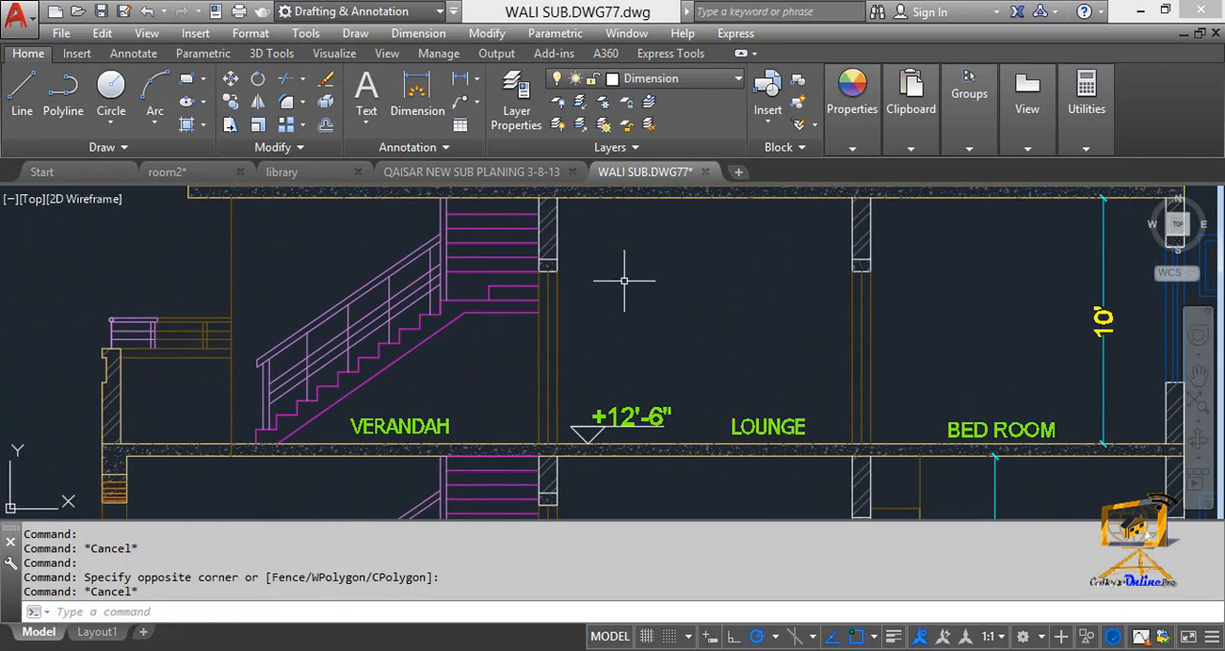
pyautogui.scroll(-3, 600, 296)
pyautogui.moveTo(601, 296); pyautogui.dragTo(585, 331, button='middle')
pyautogui.moveTo(614, 368); pyautogui.dragTo(608, 347, button='middle')
pyautogui.scroll(6, 608, 355)
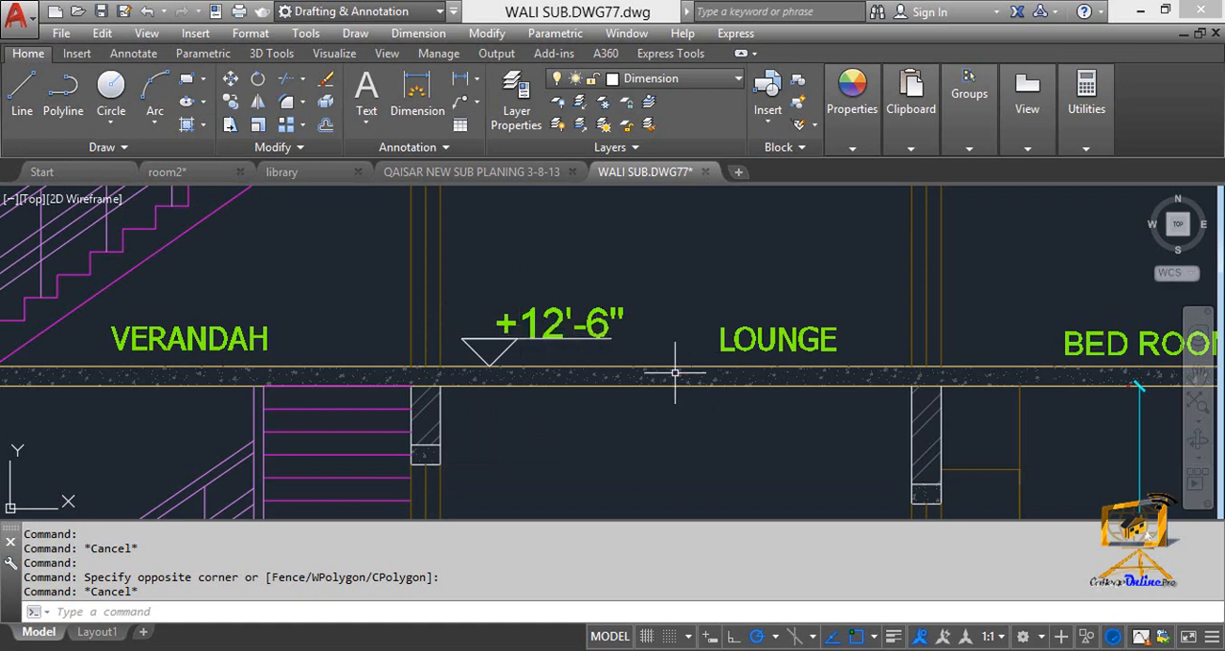
pyautogui.moveTo(714, 373); pyautogui.dragTo(684, 367, button='middle')
pyautogui.moveTo(797, 353); pyautogui.dragTo(728, 377, button='middle')
pyautogui.scroll(-4, 727, 377)
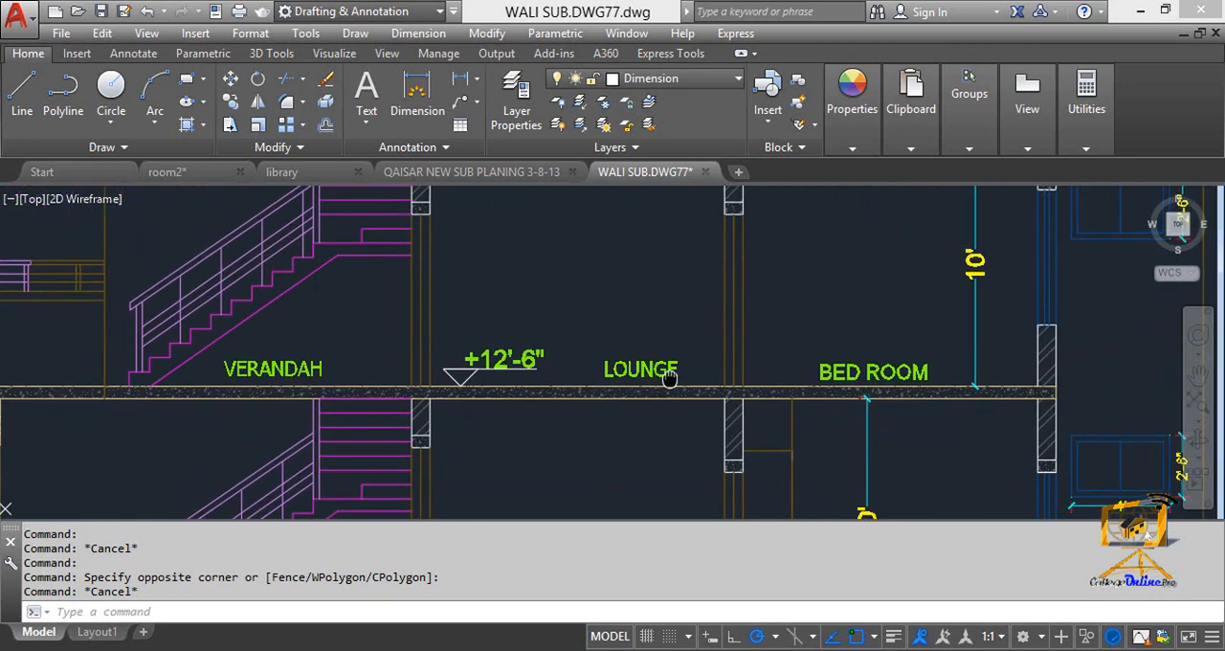
# Trace Section at Y-Y from the first-floor slab down to the G/L and car porch level marks.
pyautogui.scroll(2, 757, 375)
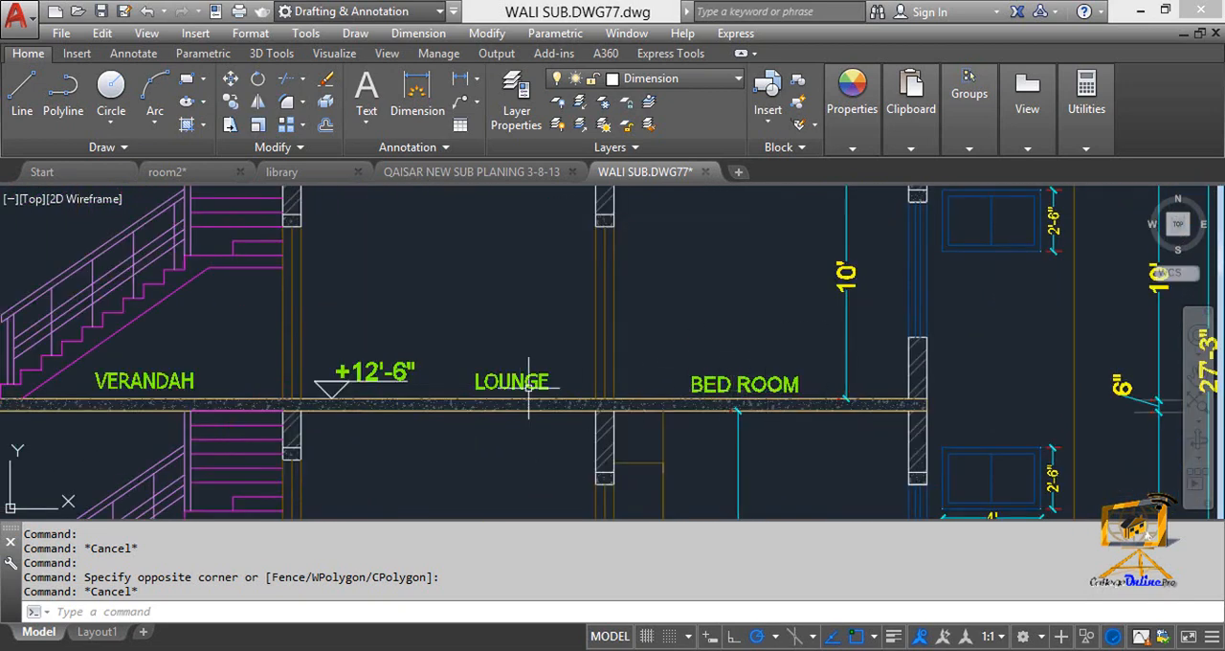
pyautogui.moveTo(366, 389); pyautogui.dragTo(631, 387, button='middle')
pyautogui.scroll(-5, 415, 404)
pyautogui.moveTo(416, 473)
pyautogui.mouseDown(button='middle')
pyautogui.moveTo(424, 381)
pyautogui.moveTo(425, 398)
pyautogui.moveTo(475, 346)
pyautogui.mouseUp(button='middle')
pyautogui.scroll(5, 424, 395)
pyautogui.moveTo(211, 420); pyautogui.dragTo(453, 391, button='middle')
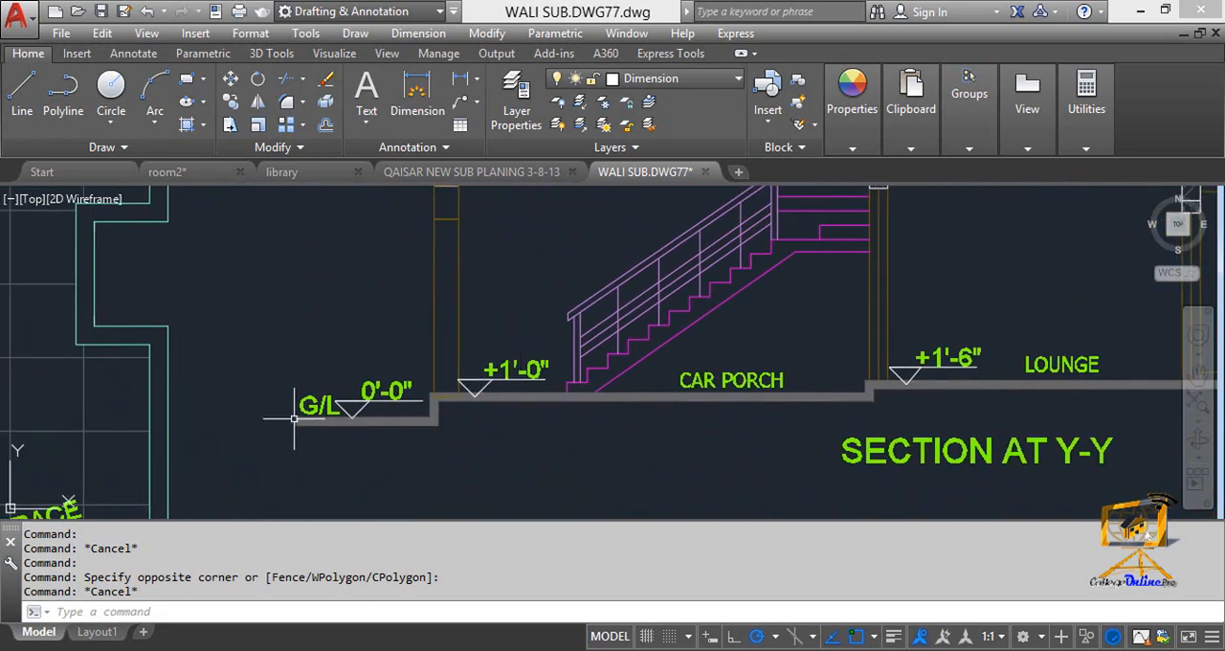
pyautogui.scroll(2, 402, 400)
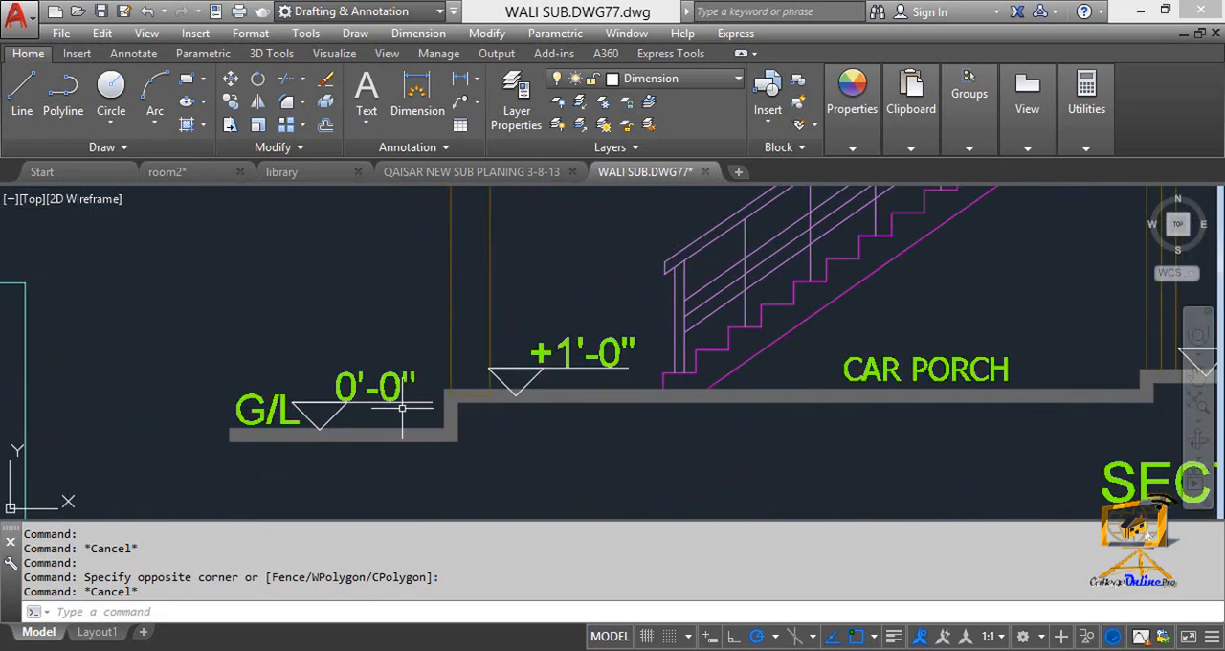
pyautogui.moveTo(518, 412); pyautogui.dragTo(472, 430, button='middle')
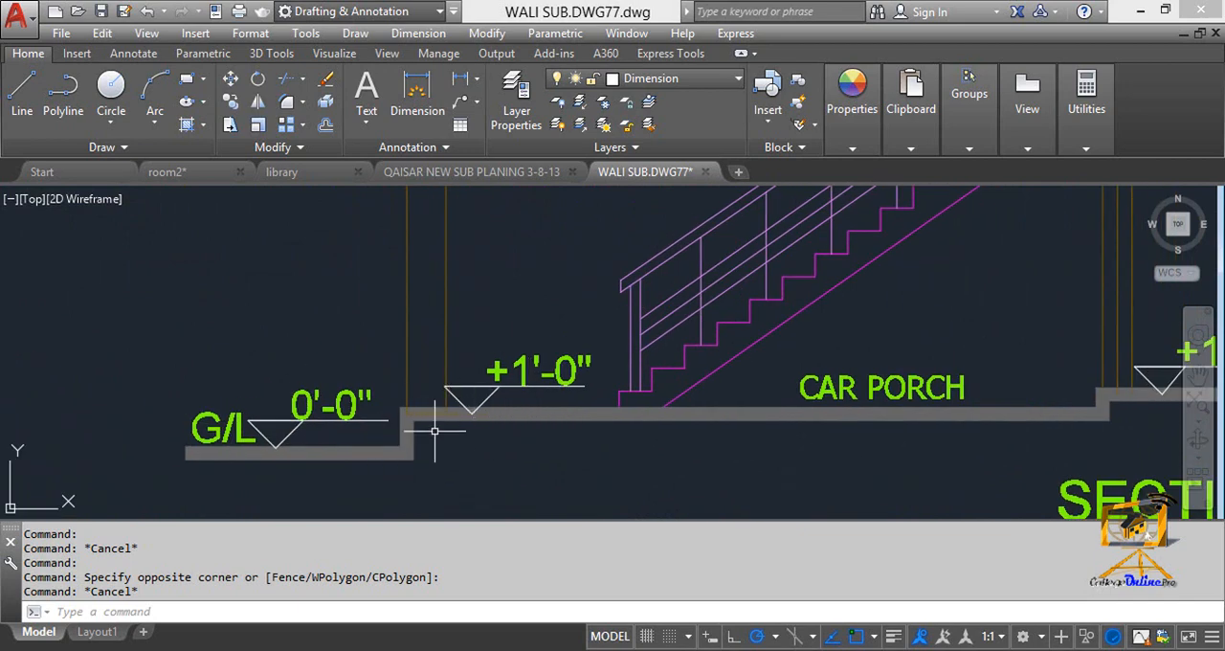
# Examine the ground-floor level marks of the car porch, lounge, bedroom and G/L in Section at Y-Y.
pyautogui.scroll(-2, 615, 395)
pyautogui.moveTo(616, 395); pyautogui.dragTo(371, 374, button='middle')
pyautogui.moveTo(716, 407); pyautogui.dragTo(390, 410, button='middle')
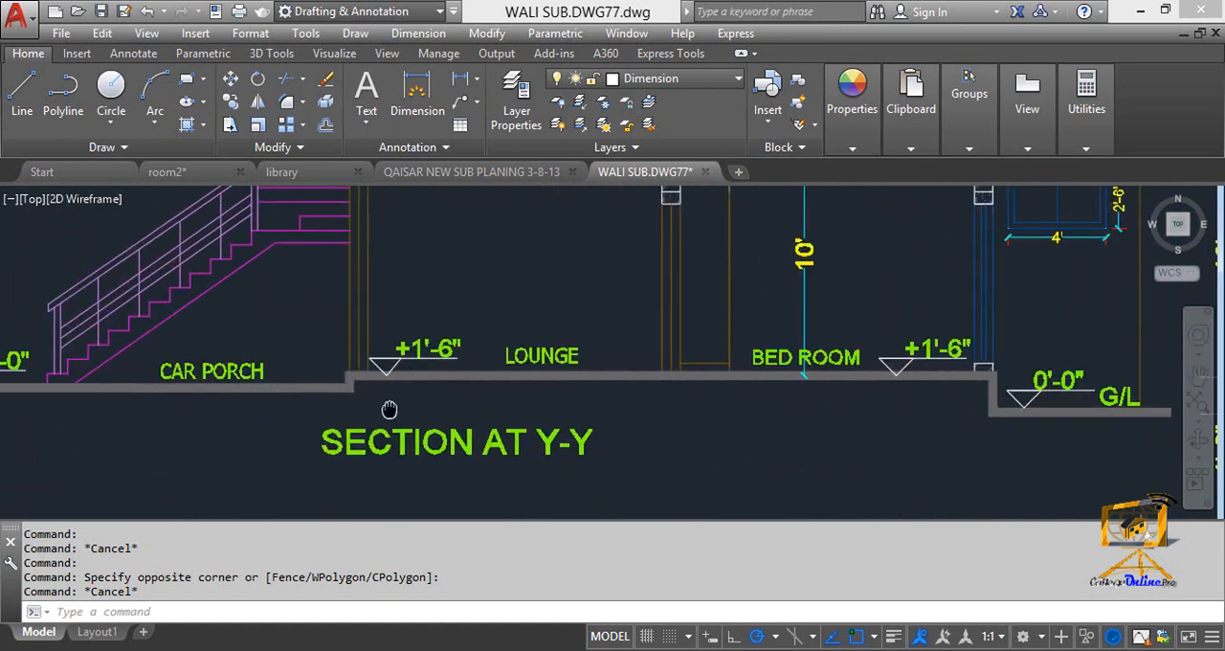
pyautogui.scroll(2, 388, 385)
pyautogui.scroll(-3, 382, 385)
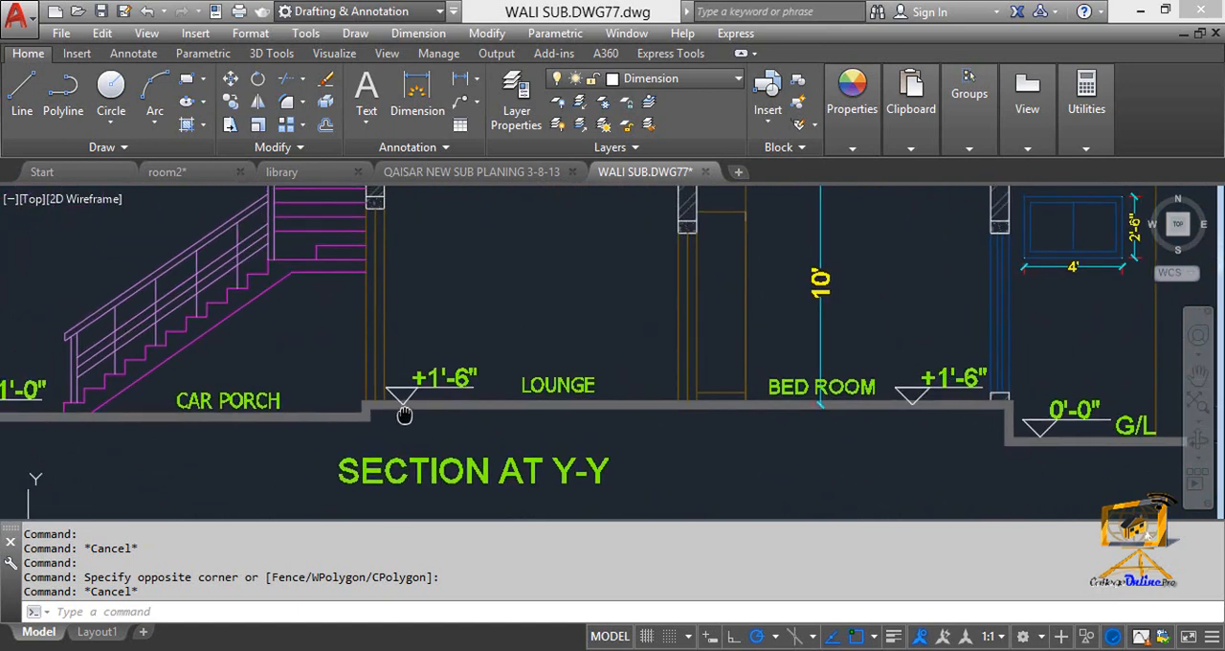
pyautogui.scroll(2, 433, 415)
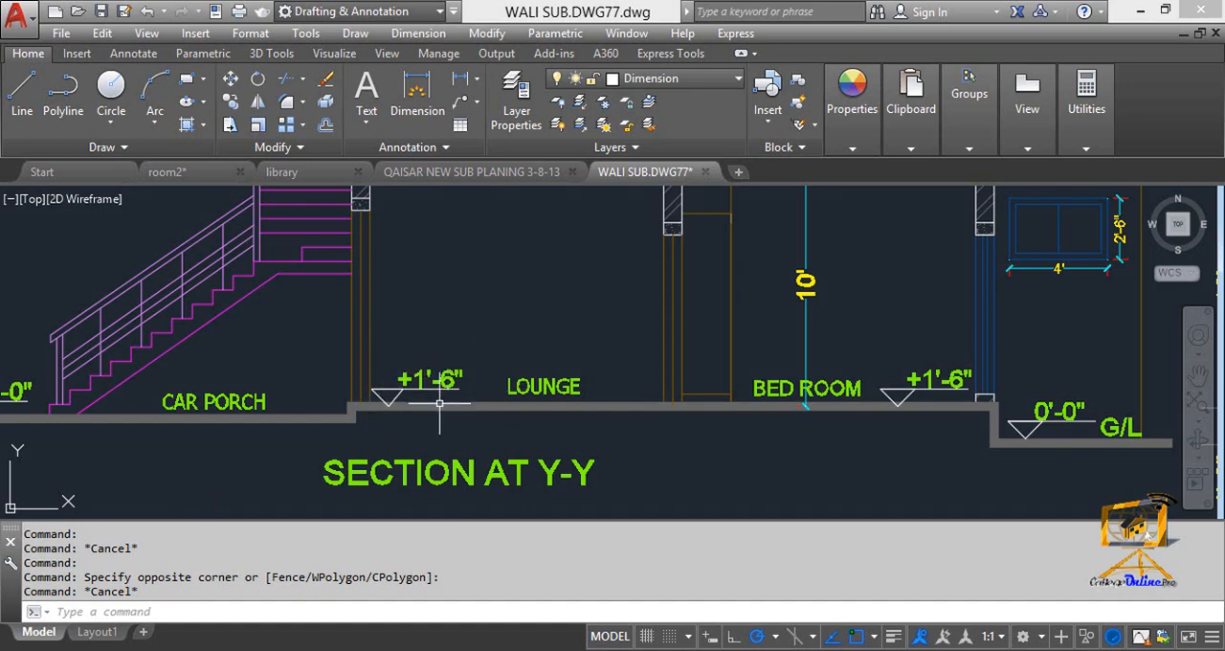
pyautogui.moveTo(553, 419); pyautogui.dragTo(356, 393, button='middle')
pyautogui.scroll(-2, 494, 399)
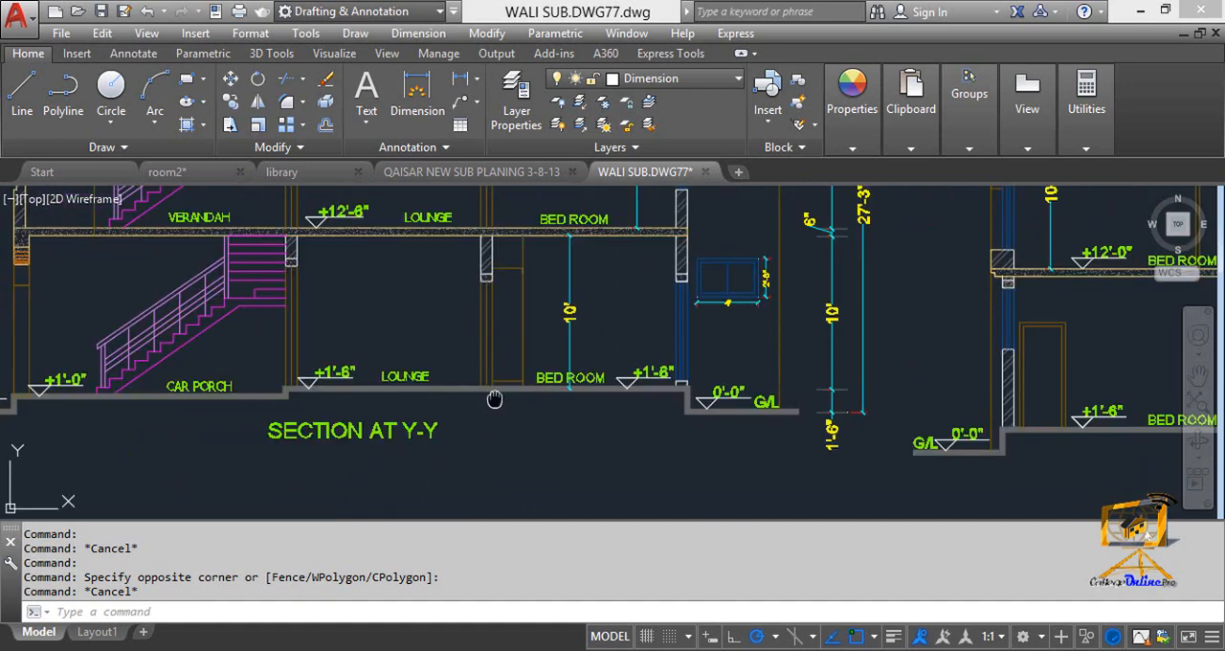
# Check the vertical dimension chain beside Section at X-X from ground level up through both storeys.
pyautogui.moveTo(495, 399); pyautogui.dragTo(495, 405, button='middle')
pyautogui.scroll(-2, 632, 423)
pyautogui.moveTo(637, 424); pyautogui.dragTo(425, 413, button='middle')
pyautogui.moveTo(692, 408); pyautogui.dragTo(417, 422, button='middle')
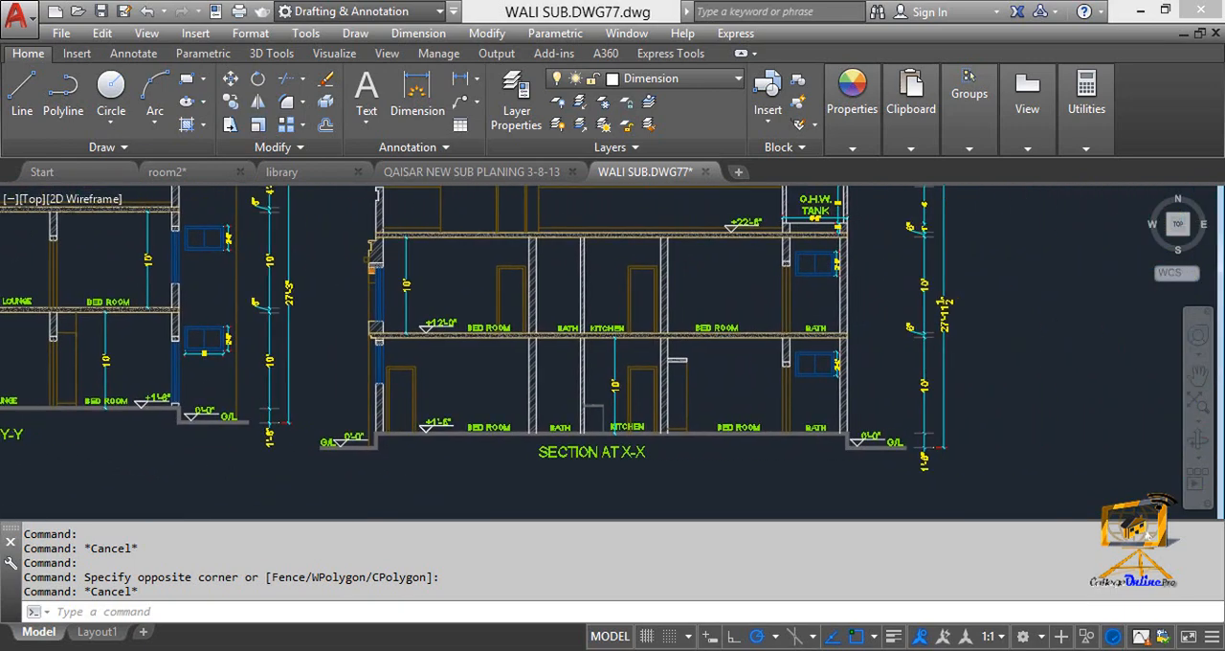
pyautogui.scroll(2, 856, 383)
pyautogui.scroll(2, 774, 409)
pyautogui.scroll(2, 843, 446)
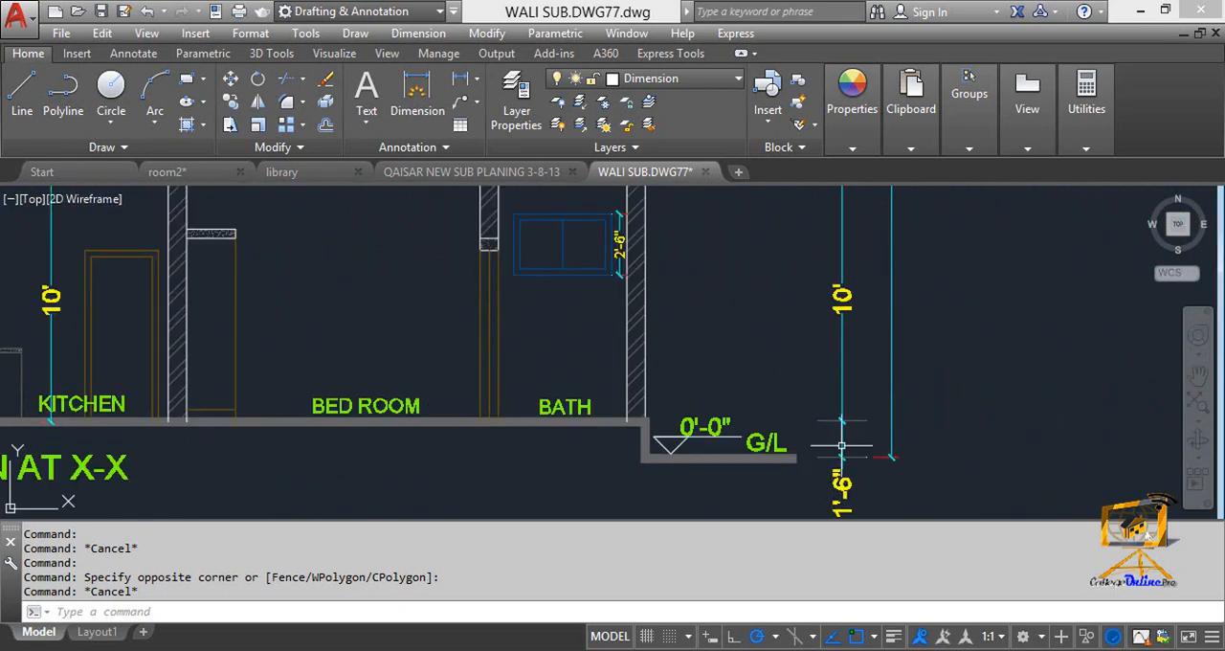
pyautogui.moveTo(836, 383); pyautogui.dragTo(812, 473, button='middle')
pyautogui.moveTo(808, 304); pyautogui.dragTo(799, 418, button='middle')
pyautogui.moveTo(844, 240); pyautogui.dragTo(834, 355, button='middle')
pyautogui.moveTo(826, 200)
pyautogui.mouseDown(button='middle')
pyautogui.moveTo(822, 367)
pyautogui.moveTo(853, 388)
pyautogui.moveTo(795, 227)
pyautogui.mouseUp(button='middle')
pyautogui.scroll(-3, 796, 229)
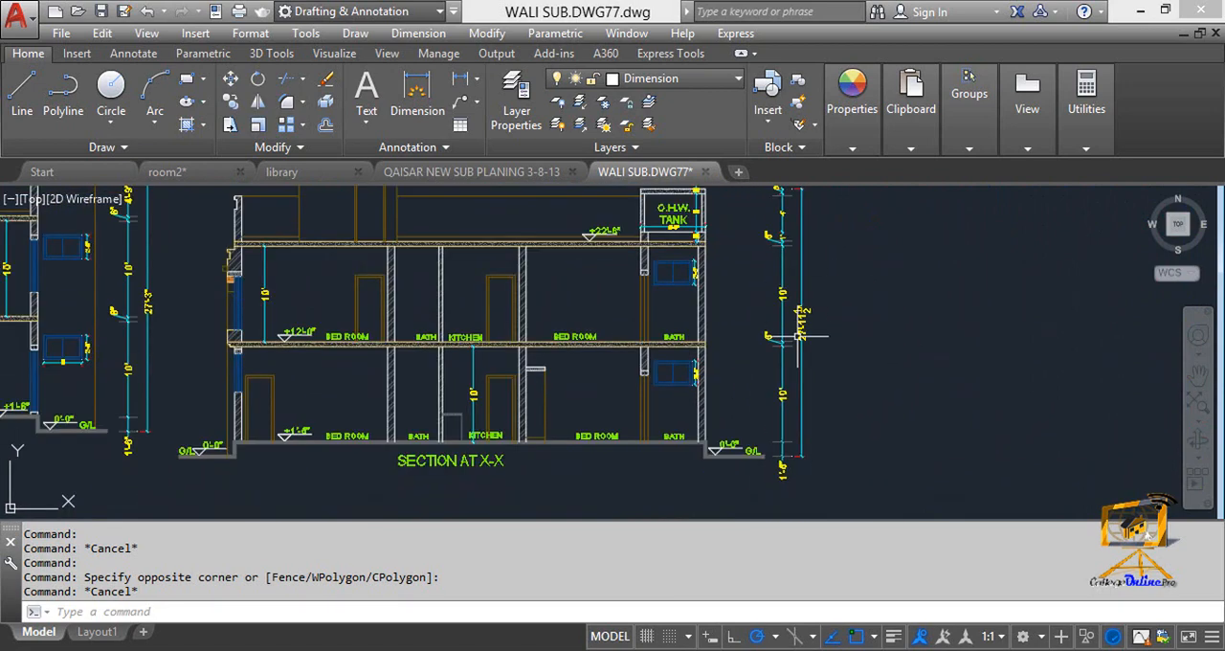
pyautogui.scroll(3, 799, 336)
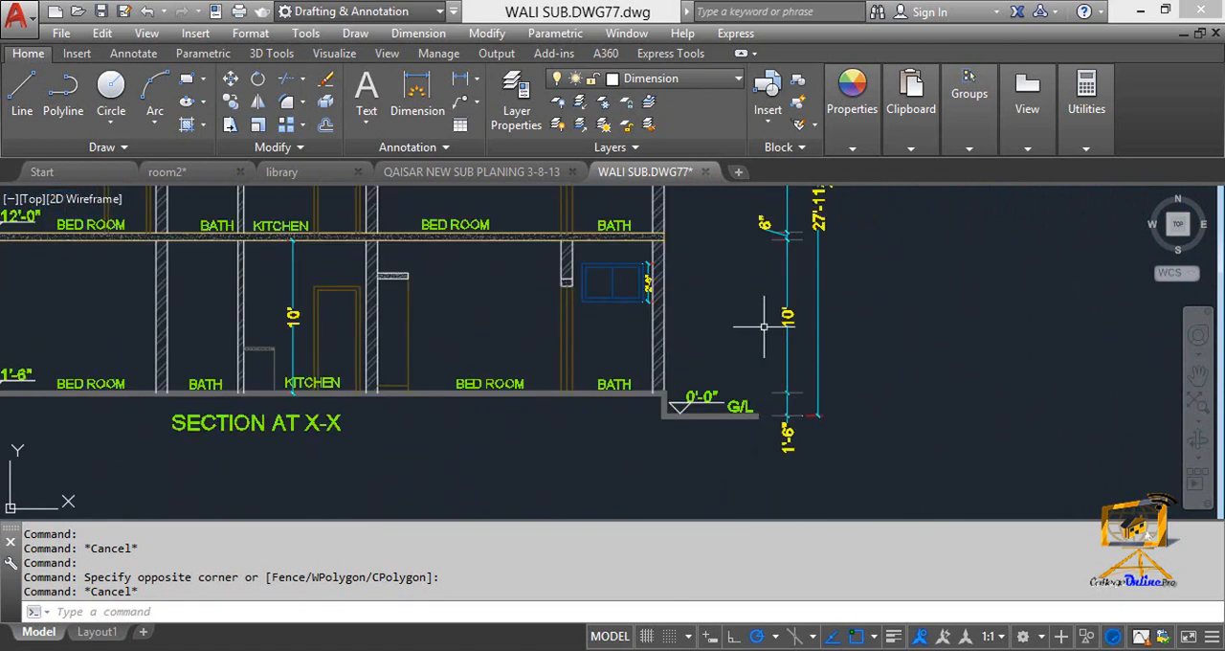
pyautogui.moveTo(764, 326)
pyautogui.mouseDown(button='middle')
pyautogui.moveTo(990, 390)
pyautogui.moveTo(951, 404)
pyautogui.mouseUp(button='middle')
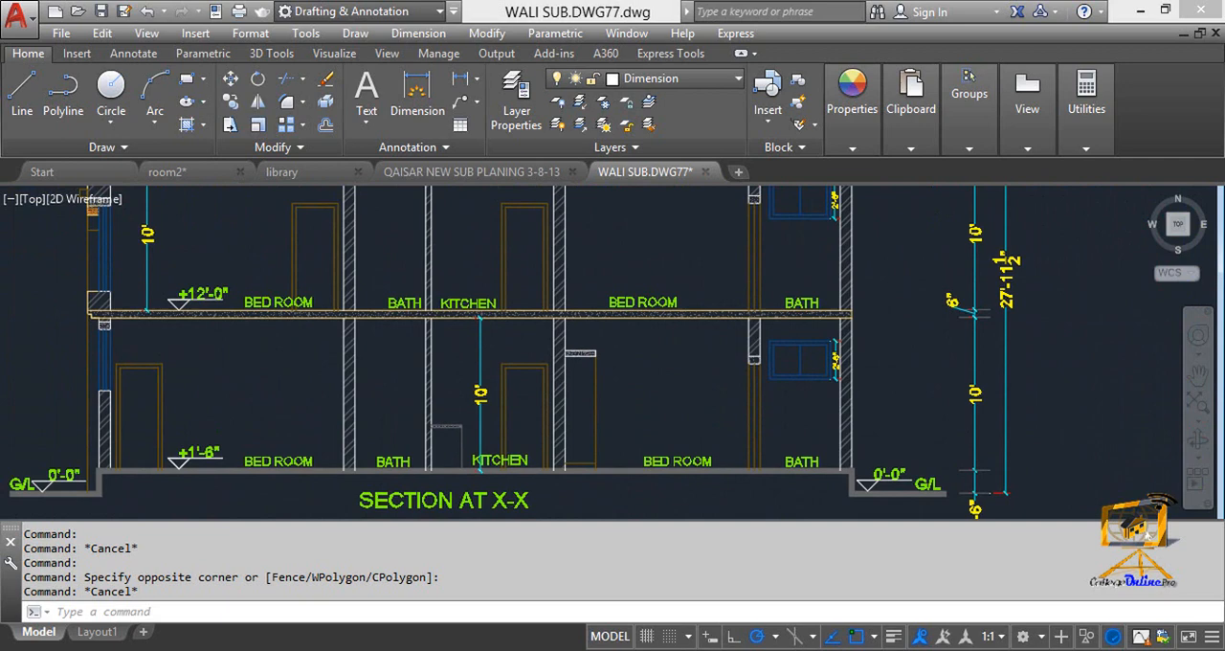
# Inspect the hatches of the wall between the ground-floor kitchen and bedroom and of the slab above in Section at X-X.
pyautogui.moveTo(495, 400); pyautogui.dragTo(692, 389, button='middle')
pyautogui.scroll(4, 785, 373)
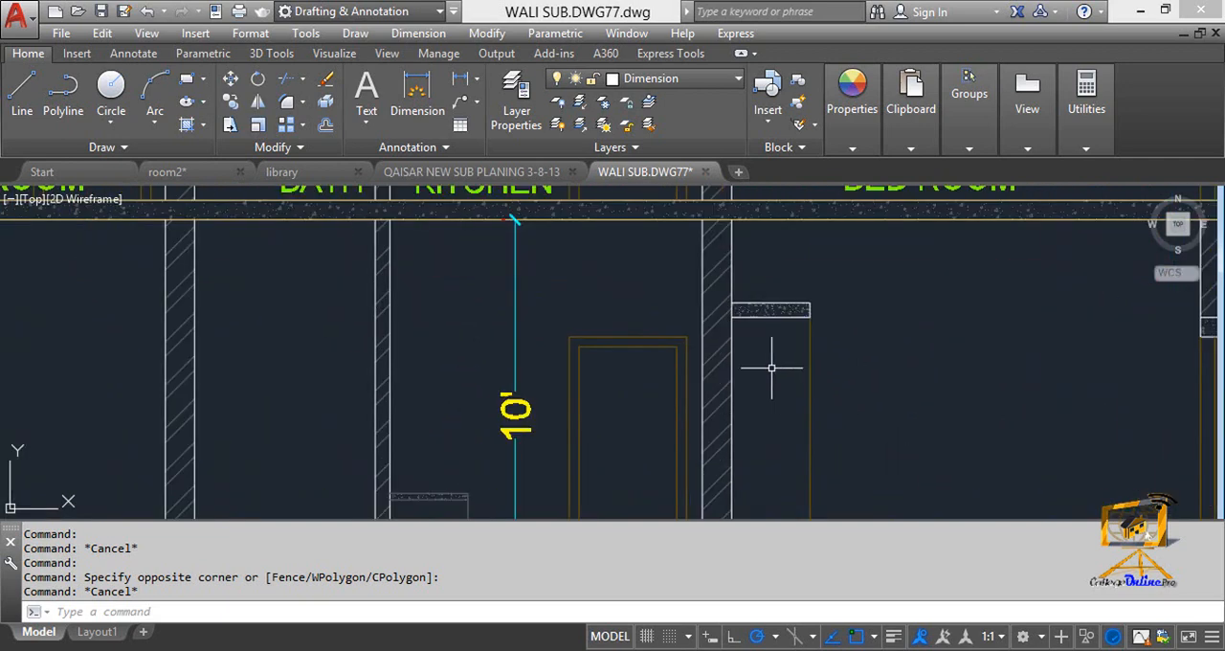
pyautogui.press('Escape')
pyautogui.click(716, 322)
pyautogui.scroll(-2, 712, 461)
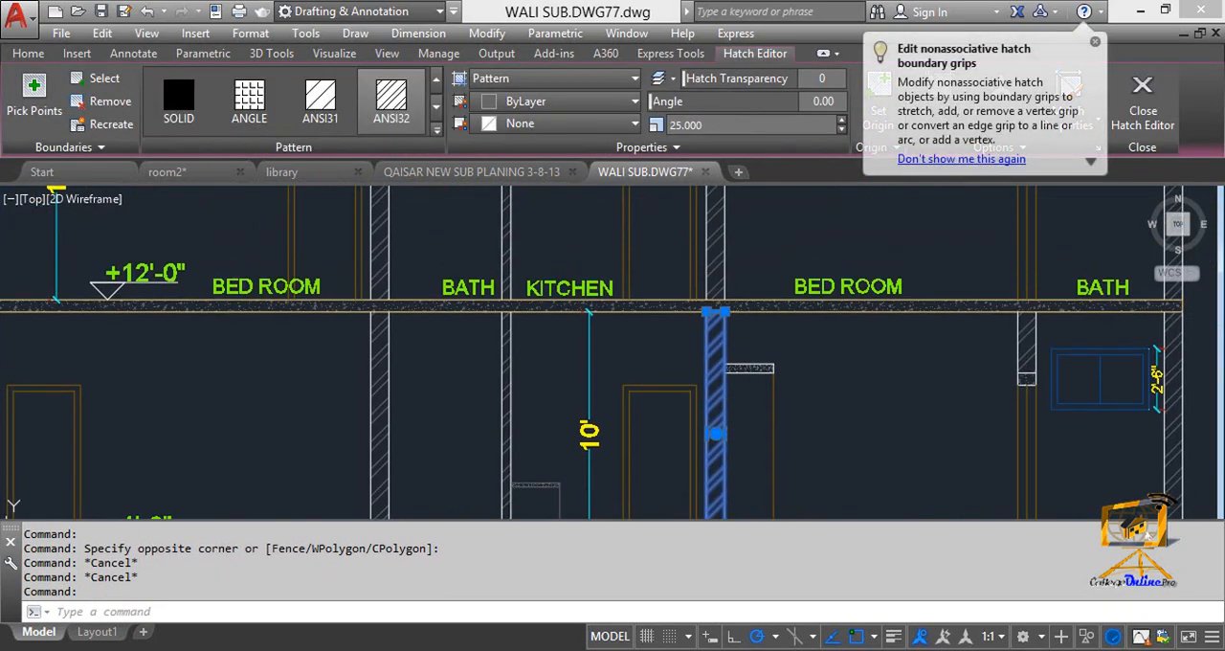
pyautogui.press('Escape')
pyautogui.scroll(2, 688, 324)
pyautogui.click(671, 297)
pyautogui.press('Escape')
pyautogui.scroll(-2, 612, 395)
pyautogui.moveTo(595, 407); pyautogui.dragTo(730, 285, button='middle')
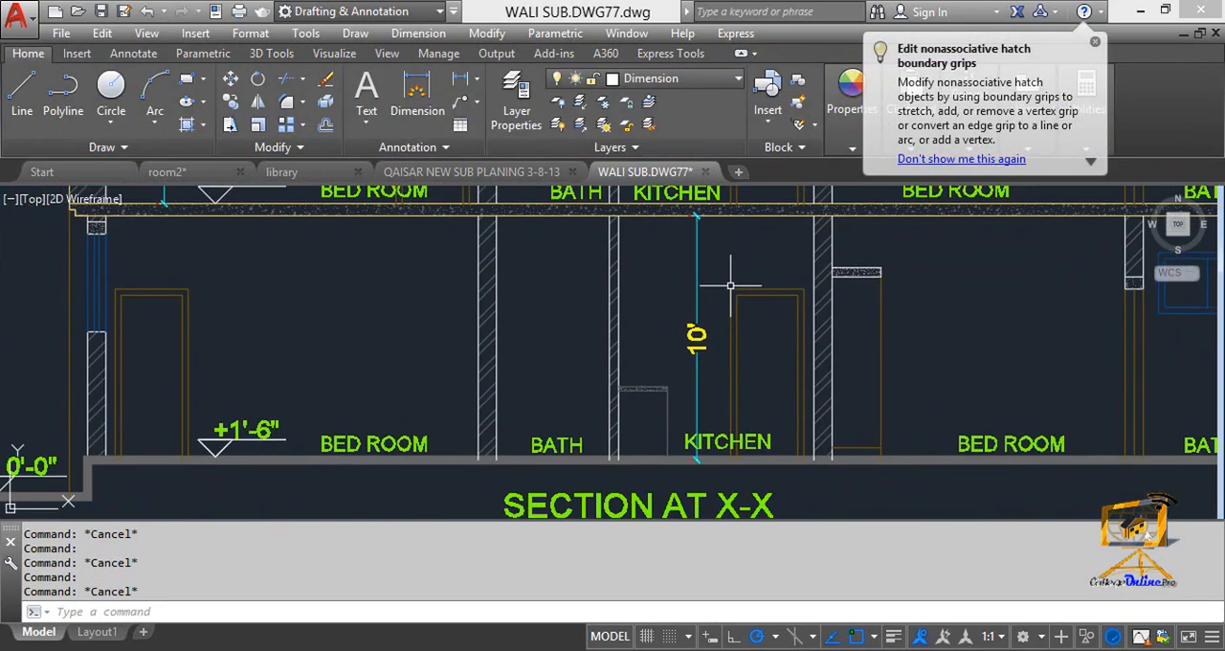
# Examine the walls, door openings and bath window of Section at X-X, and view it alongside Section at Y-Y.
pyautogui.moveTo(688, 360); pyautogui.dragTo(702, 326, button='middle')
pyautogui.moveTo(812, 357); pyautogui.dragTo(629, 391, button='middle')
pyautogui.moveTo(902, 431); pyautogui.dragTo(702, 470, button='middle')
pyautogui.moveTo(923, 330); pyautogui.dragTo(817, 434, button='middle')
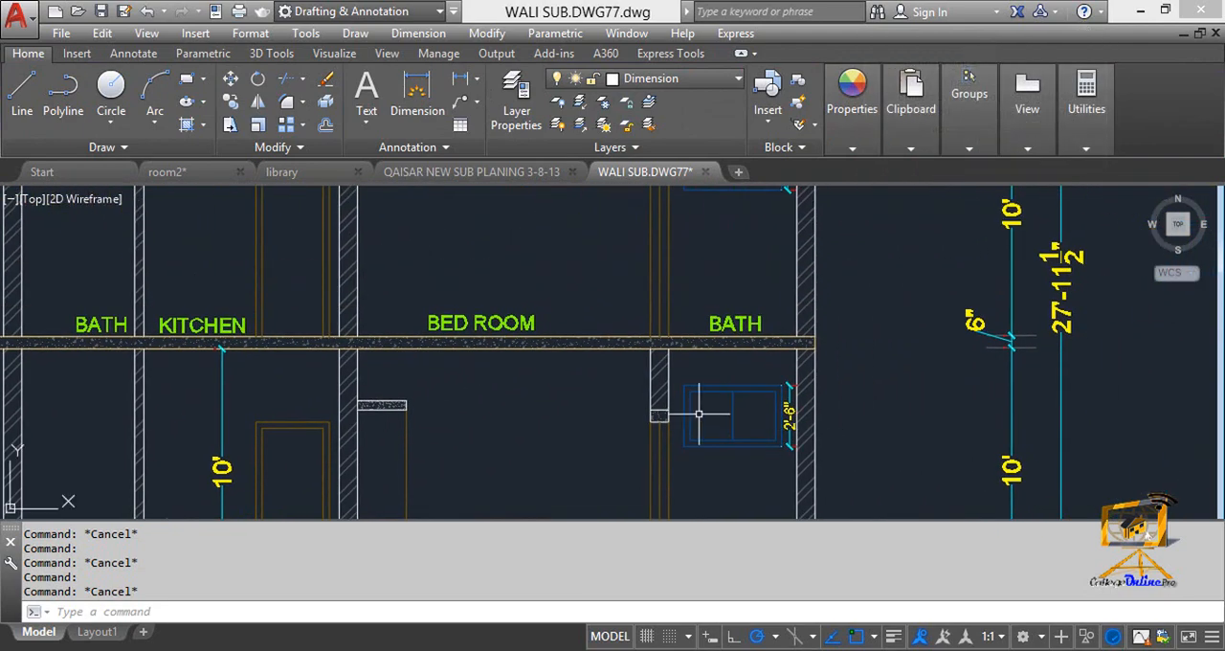
pyautogui.scroll(-4, 699, 414)
pyautogui.moveTo(699, 414); pyautogui.dragTo(815, 379, button='middle')
pyautogui.moveTo(682, 375); pyautogui.dragTo(784, 377, button='middle')
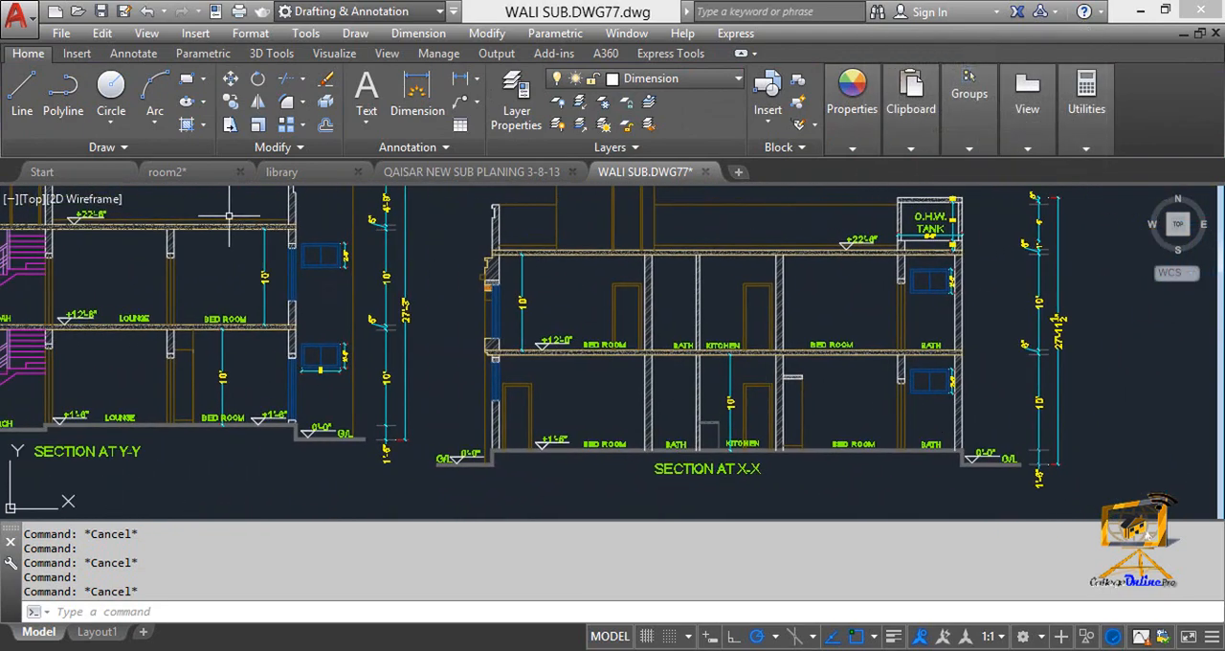
# Switch to the room2 drawing and examine its elevation, section and bedroom plan with the A-A' cutting line.
pyautogui.click(182, 176)
pyautogui.moveTo(263, 256); pyautogui.dragTo(479, 328, button='middle')
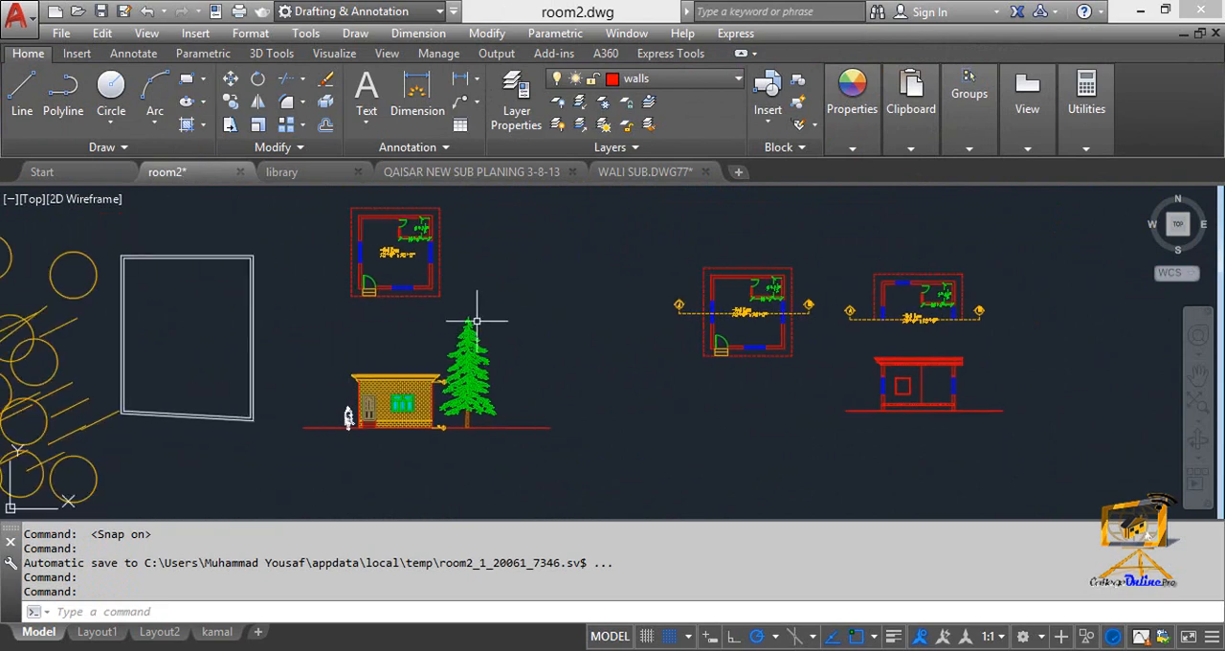
pyautogui.scroll(3, 487, 348)
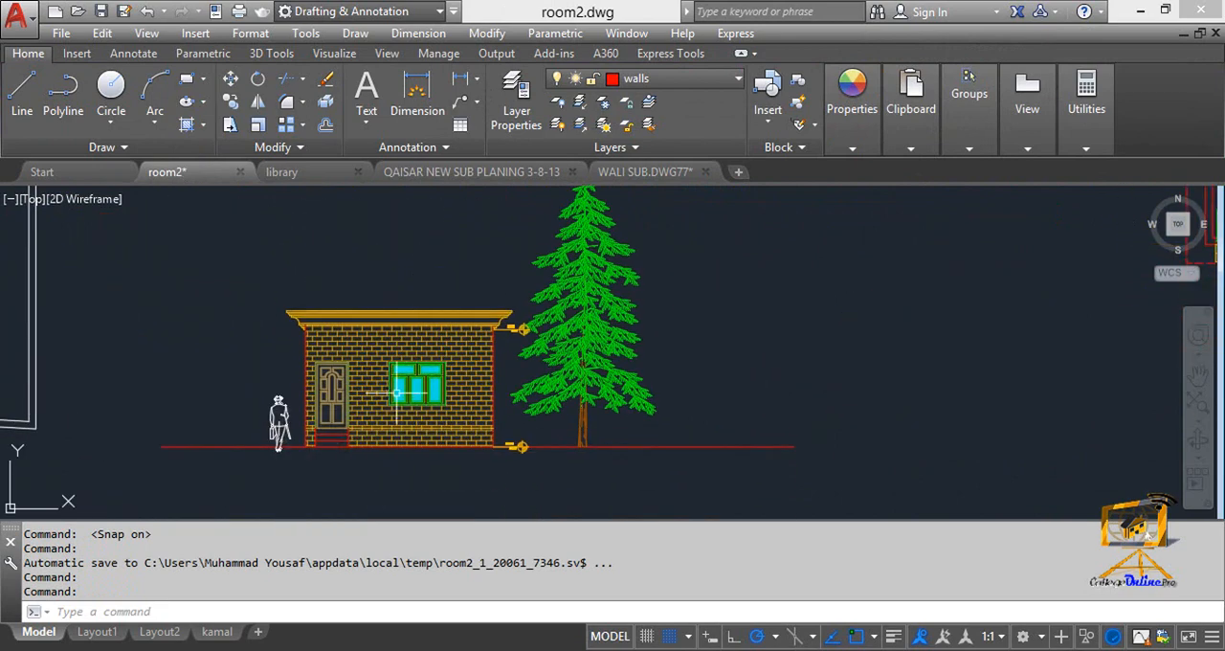
pyautogui.scroll(-4, 396, 393)
pyautogui.moveTo(397, 392); pyautogui.dragTo(164, 389, button='middle')
pyautogui.scroll(4, 634, 367)
pyautogui.moveTo(608, 365)
pyautogui.mouseDown(button='middle')
pyautogui.moveTo(571, 364)
pyautogui.moveTo(689, 384)
pyautogui.moveTo(809, 322)
pyautogui.moveTo(871, 428)
pyautogui.mouseUp(button='middle')
pyautogui.scroll(-2, 689, 384)
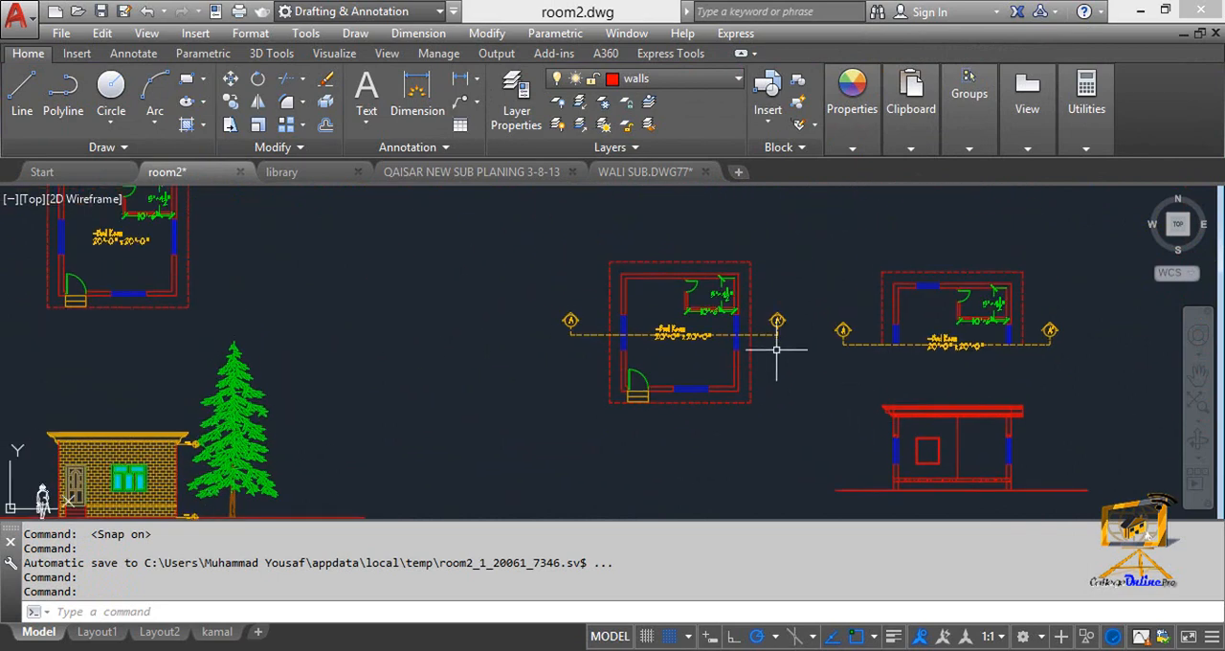
pyautogui.scroll(2, 776, 352)
pyautogui.moveTo(777, 363); pyautogui.dragTo(804, 346, button='middle')
pyautogui.scroll(2, 604, 318)
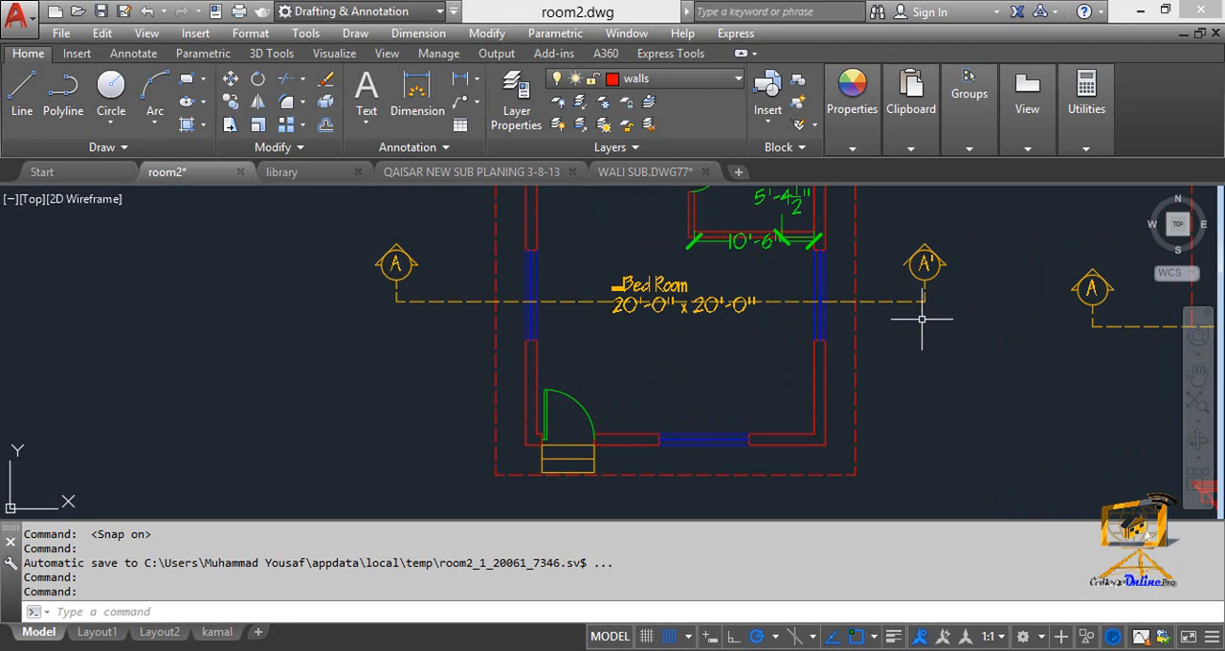
# Copy the complete bedroom plan with its A-A' cutting line to the empty area right of the section drawing.
pyautogui.scroll(-2, 580, 317)
pyautogui.moveTo(580, 318)
pyautogui.mouseDown(button='middle')
pyautogui.moveTo(553, 355)
pyautogui.moveTo(587, 353)
pyautogui.moveTo(583, 341)
pyautogui.mouseUp(button='middle')
pyautogui.press('Escape')
pyautogui.press('Escape')
pyautogui.write('co')
pyautogui.press('Return')
pyautogui.click(754, 460)
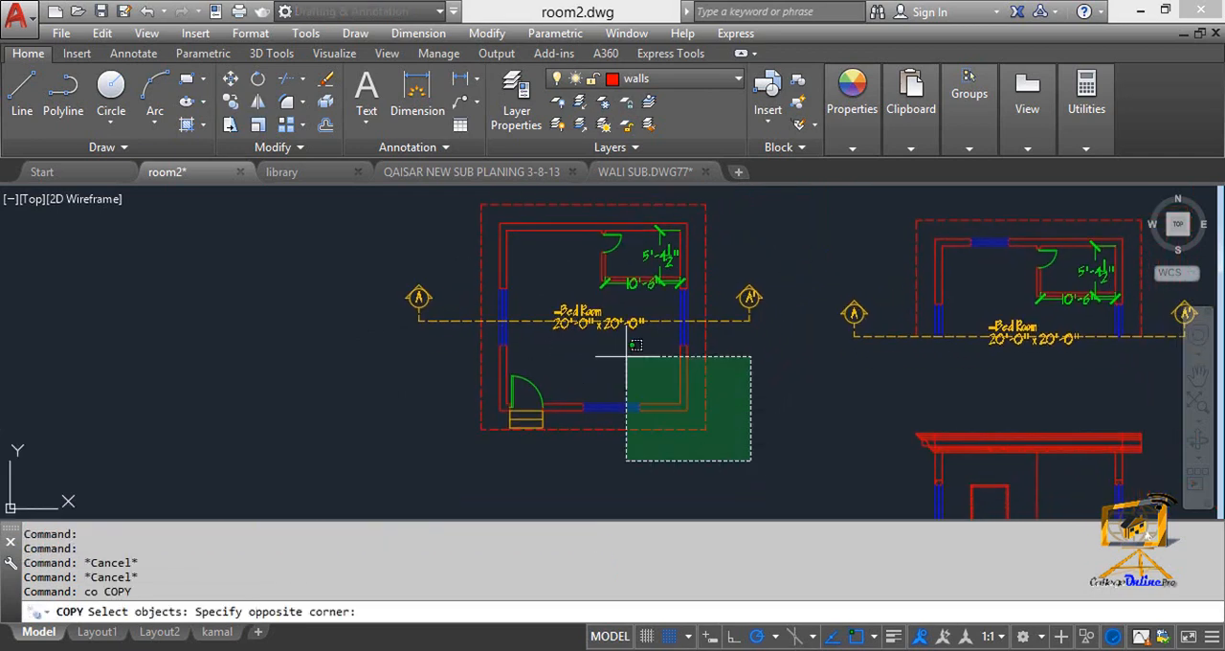
pyautogui.click(369, 193)
pyautogui.press('Return')
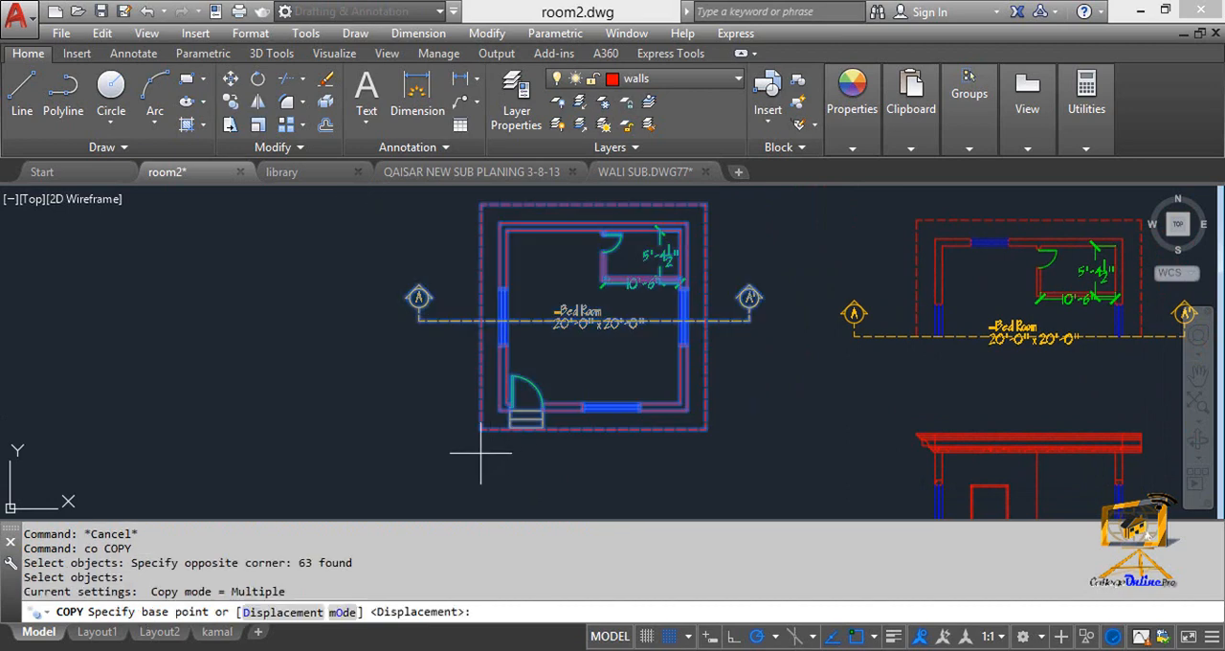
pyautogui.click(482, 430)
pyautogui.scroll(-5, 459, 383)
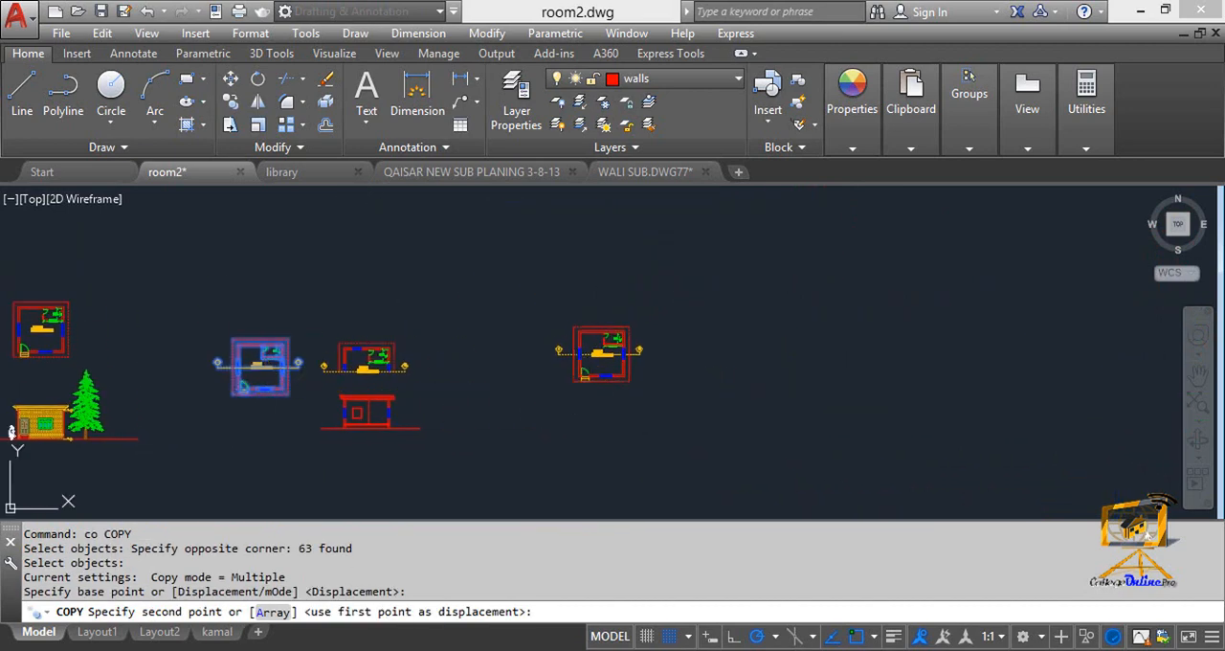
pyautogui.click(575, 381)
pyautogui.press('Escape')
pyautogui.press('Escape')
# Erase the dashed cutting line and both section markers A and A' from the copied bedroom plan.
pyautogui.scroll(5, 547, 323)
pyautogui.click(547, 323)
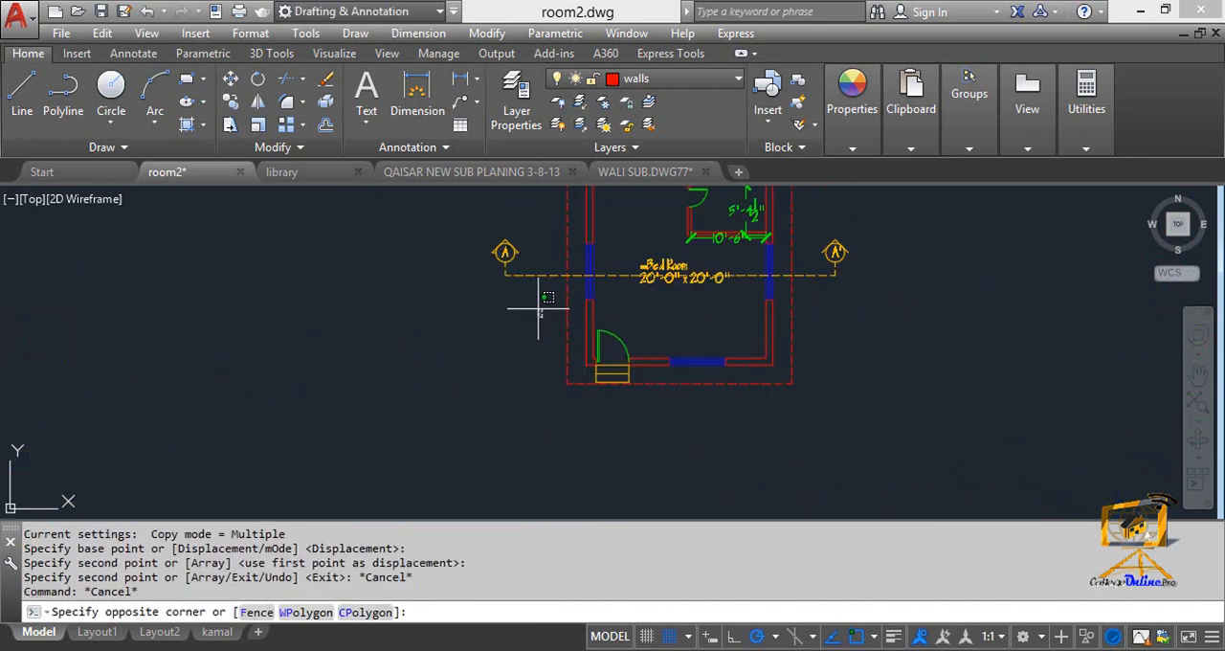
pyautogui.press('Delete')
pyautogui.click(858, 281)
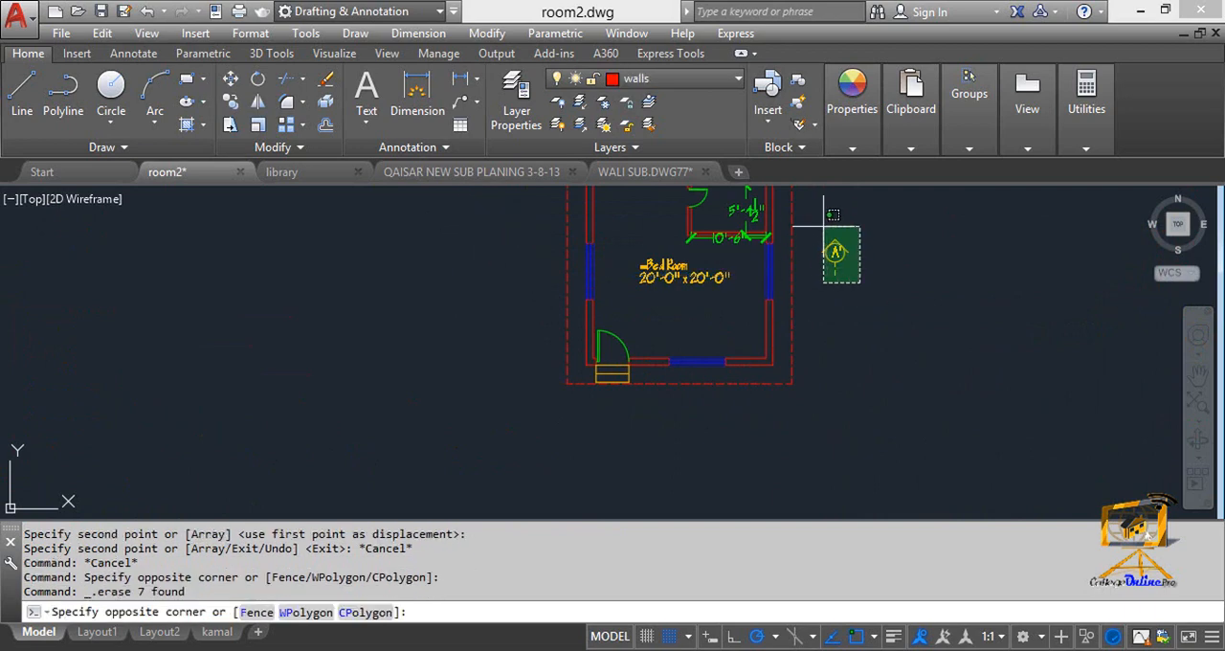
pyautogui.click(825, 226)
pyautogui.press('Delete')
pyautogui.click(817, 251)
pyautogui.moveTo(788, 271); pyautogui.dragTo(785, 274, button='middle')
pyautogui.scroll(3, 640, 285)
pyautogui.press('Escape')
pyautogui.press('Escape')
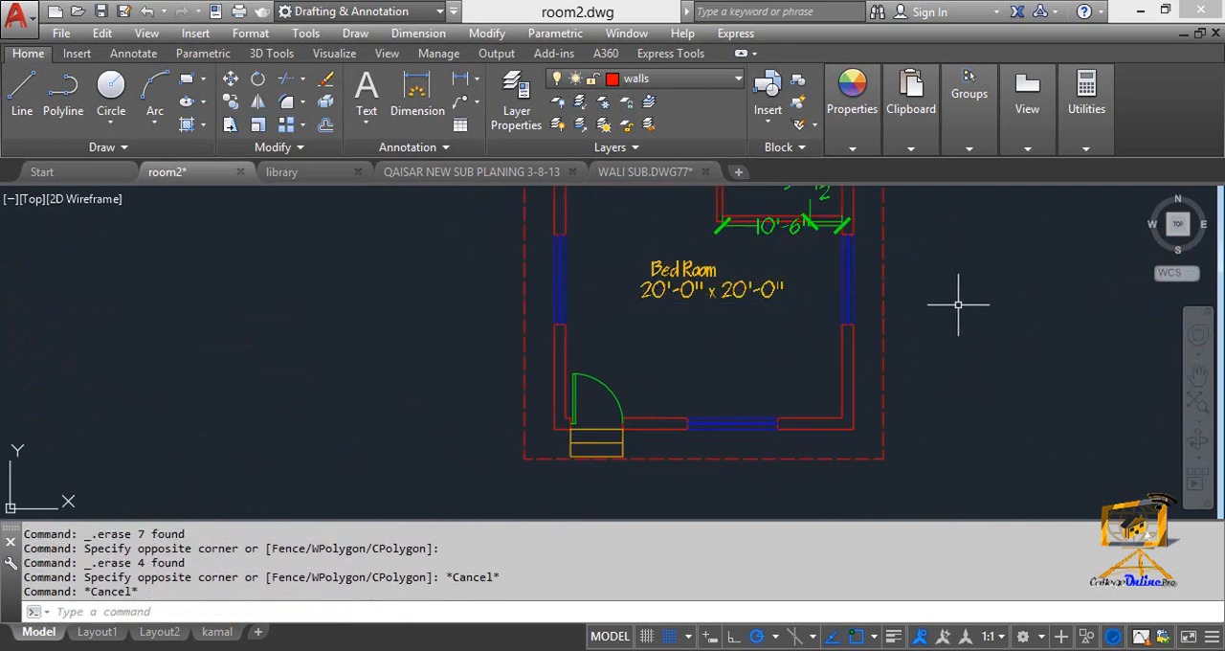
# Draw a horizontal cutting line from the plan's right roof outline through the bedroom to beyond the left outline, ending in a short upward segment.
pyautogui.write('l')
pyautogui.press('Return')
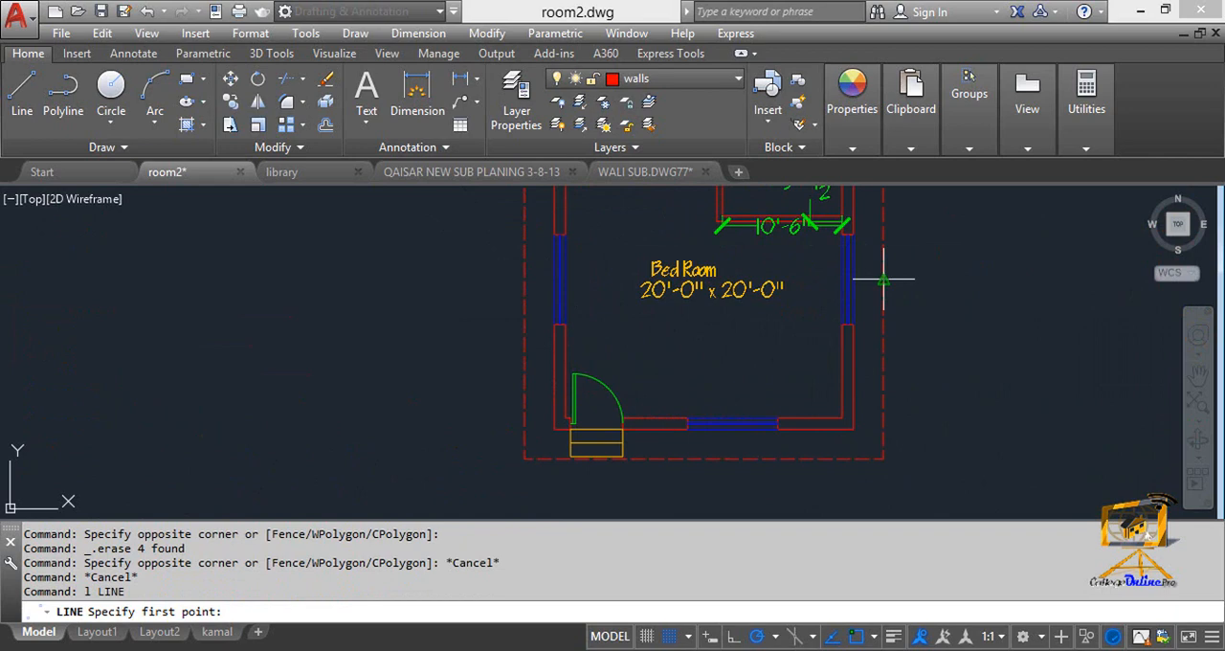
pyautogui.click(883, 280)
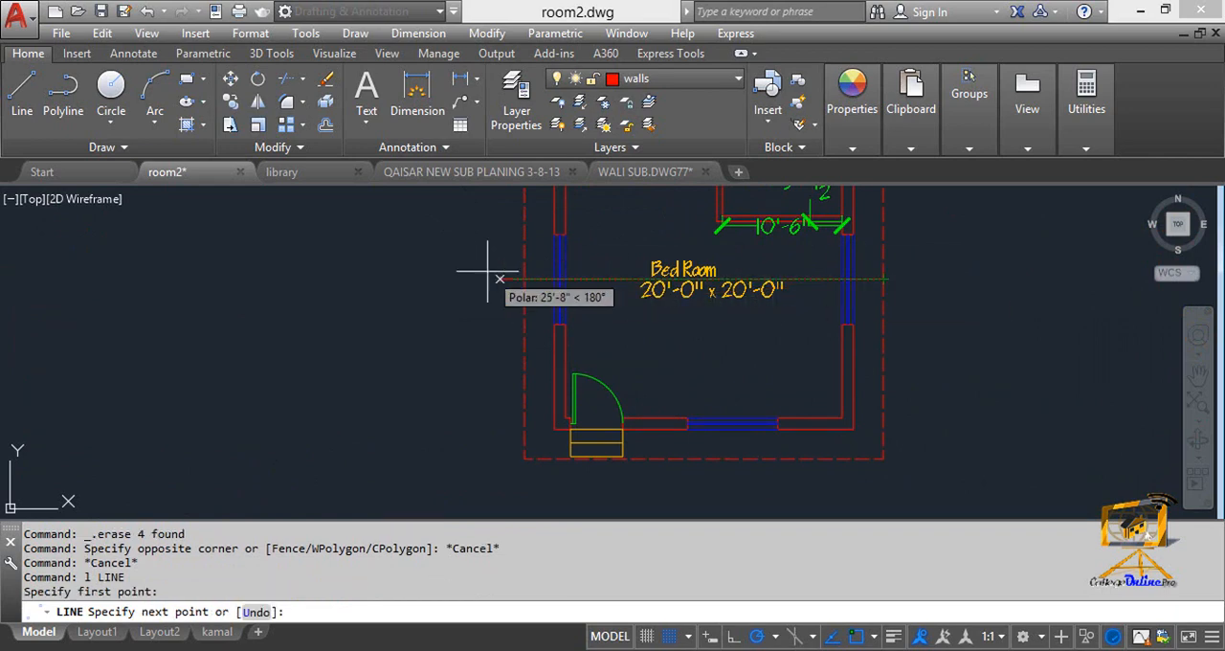
pyautogui.click(462, 232)
pyautogui.press('Escape')
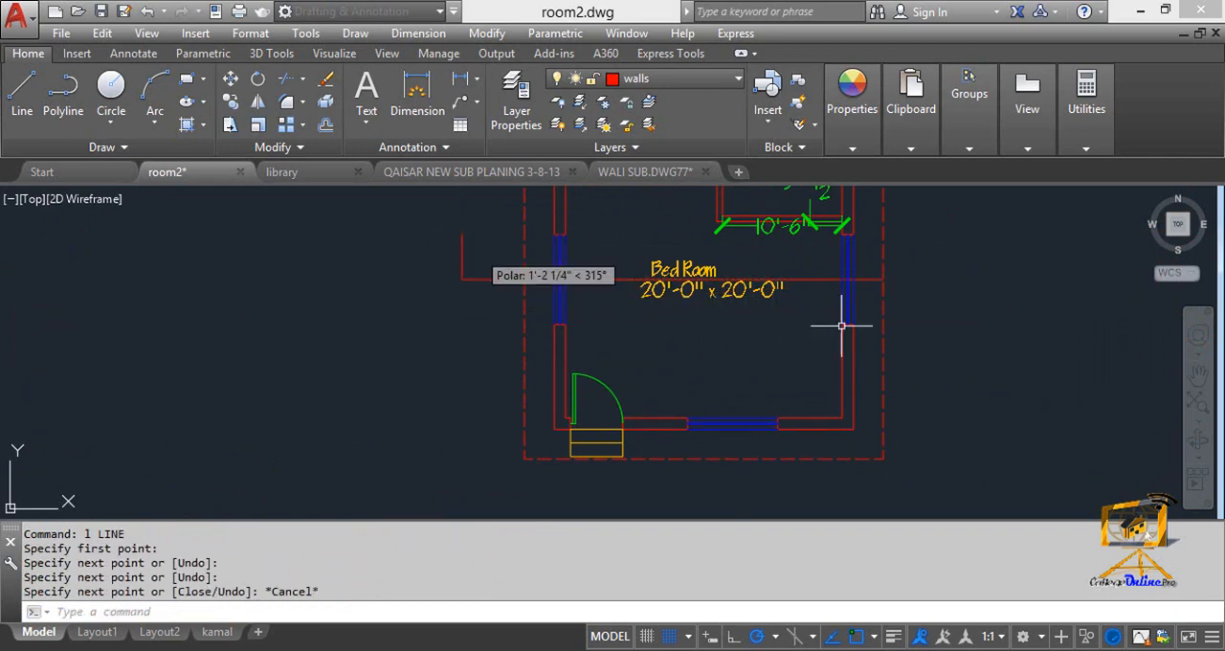
# Turn off snap and stretch the new cutting line's right end horizontally beyond the plan's dashed roof outline.
pyautogui.click(821, 283)
pyautogui.click(809, 272)
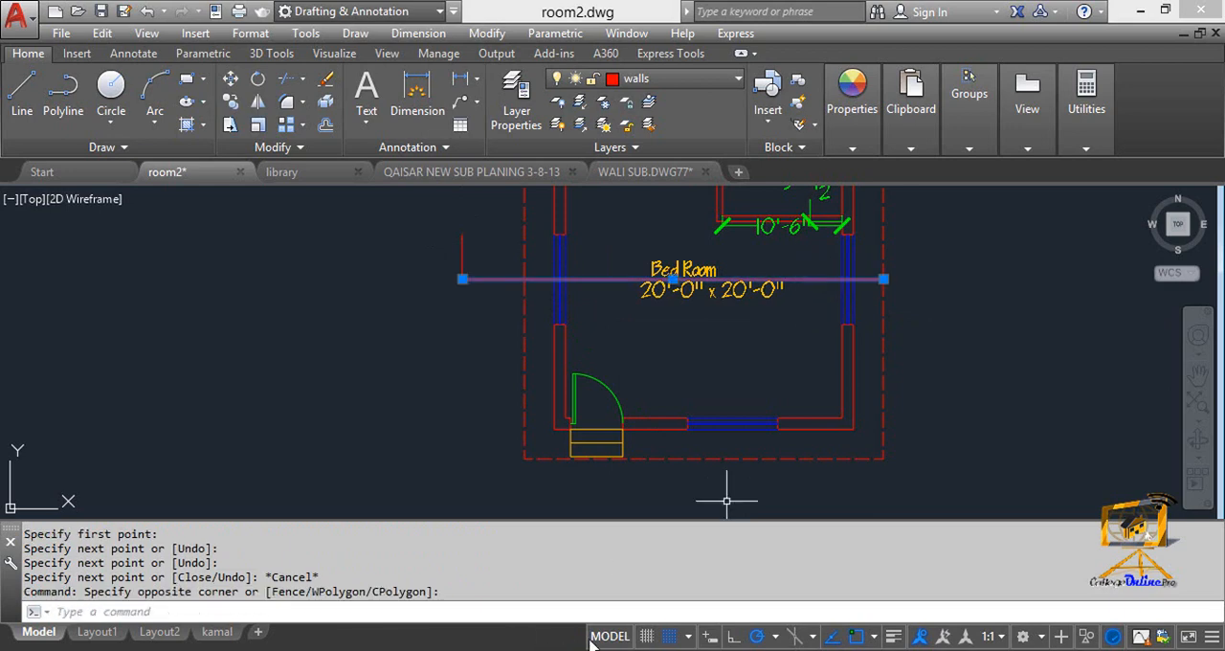
pyautogui.press('F9')
pyautogui.press('Escape')
pyautogui.press('Escape')
pyautogui.click(874, 281)
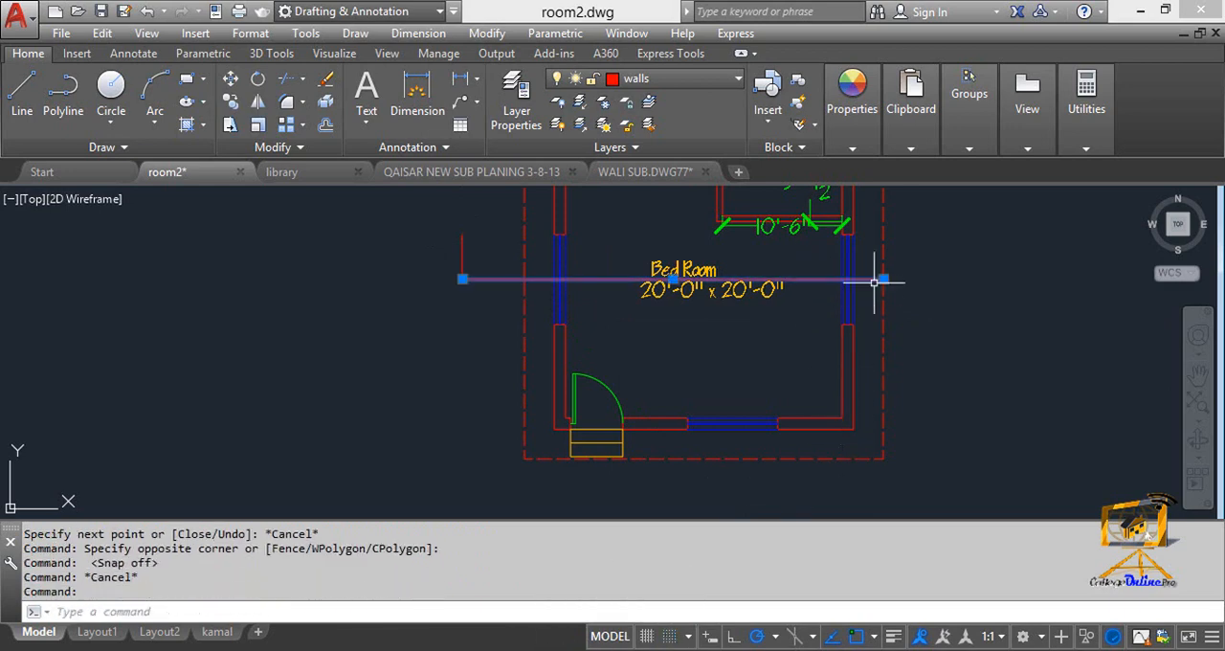
pyautogui.click(883, 278)
pyautogui.press('Escape')
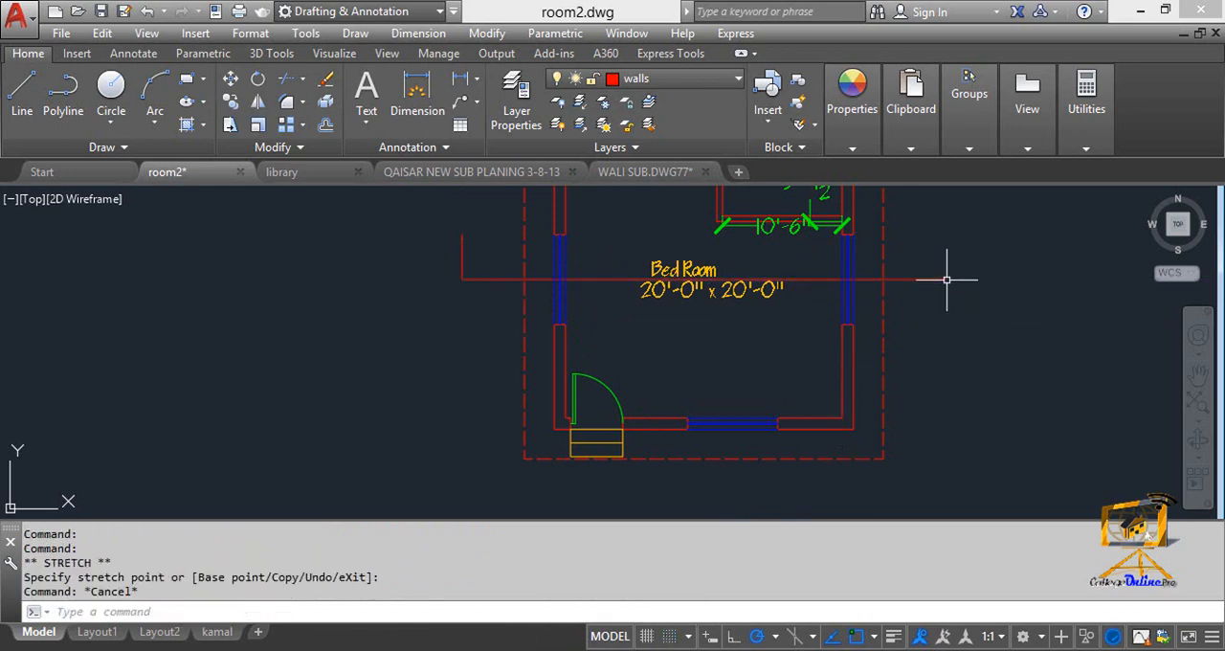
# Draw a short vertical line upward from the cutting line's right end, matching the one at its left end.
pyautogui.write('l')
pyautogui.press('Return')
pyautogui.click(947, 280)
pyautogui.click(948, 231)
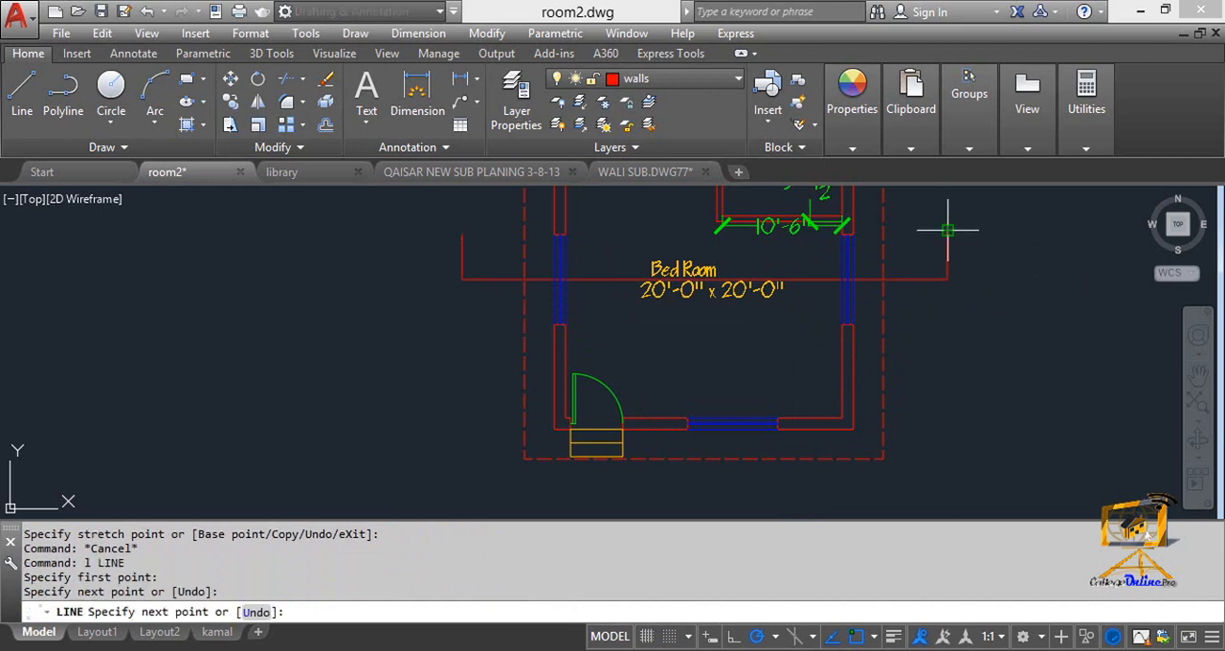
# Draw a 2' by 2' square in the empty space above and outside the cutting line's left end.
pyautogui.press('Escape')
pyautogui.press('Escape')
pyautogui.moveTo(767, 317); pyautogui.dragTo(936, 423, button='middle')
pyautogui.scroll(3, 625, 331)
pyautogui.moveTo(604, 380)
pyautogui.mouseDown(button='middle')
pyautogui.moveTo(663, 366)
pyautogui.moveTo(630, 321)
pyautogui.mouseUp(button='middle')
pyautogui.write('c')
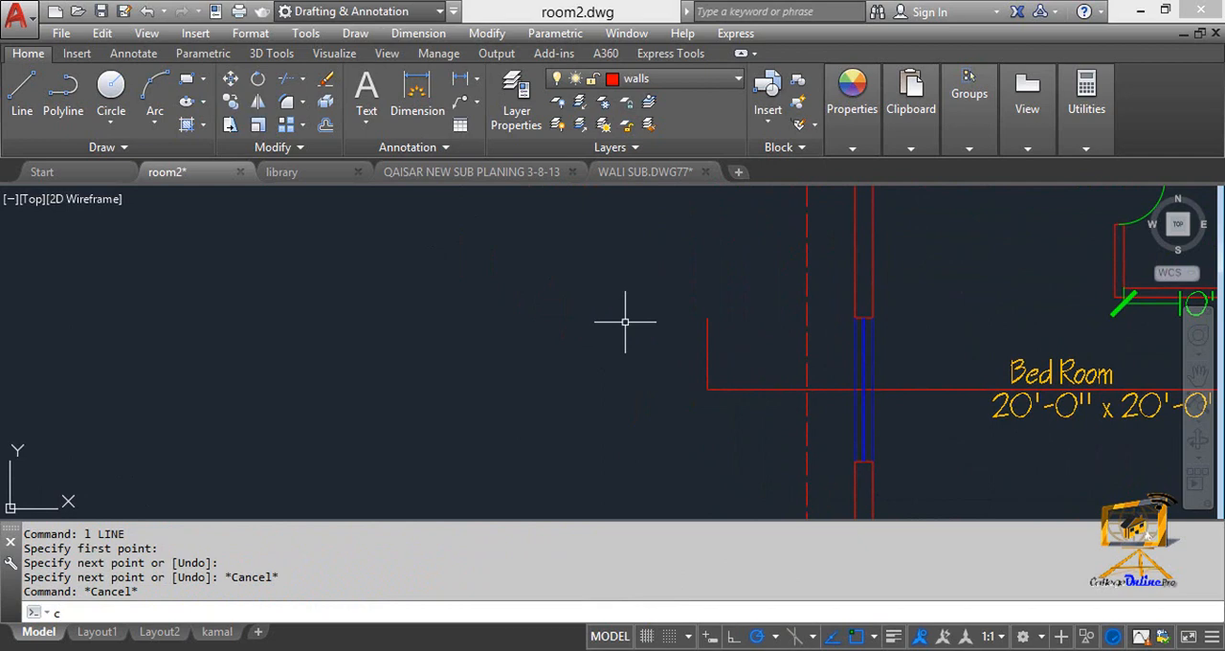
pyautogui.press('Escape')
pyautogui.write('rec')
pyautogui.press('Return')
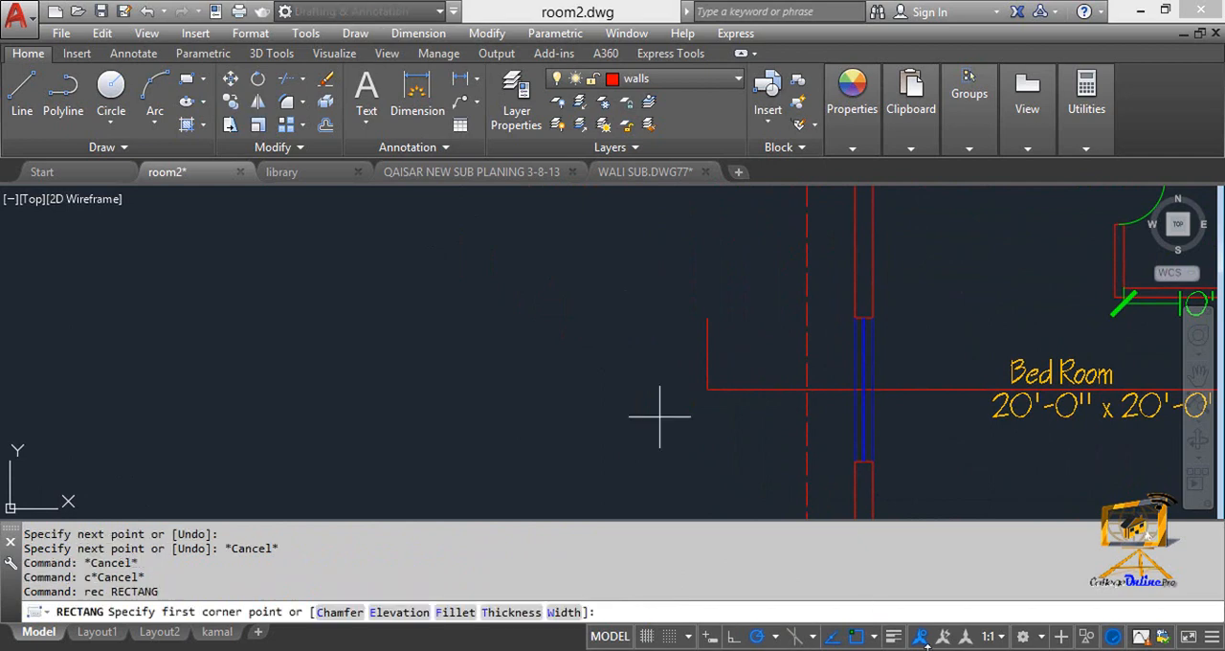
pyautogui.click(574, 282)
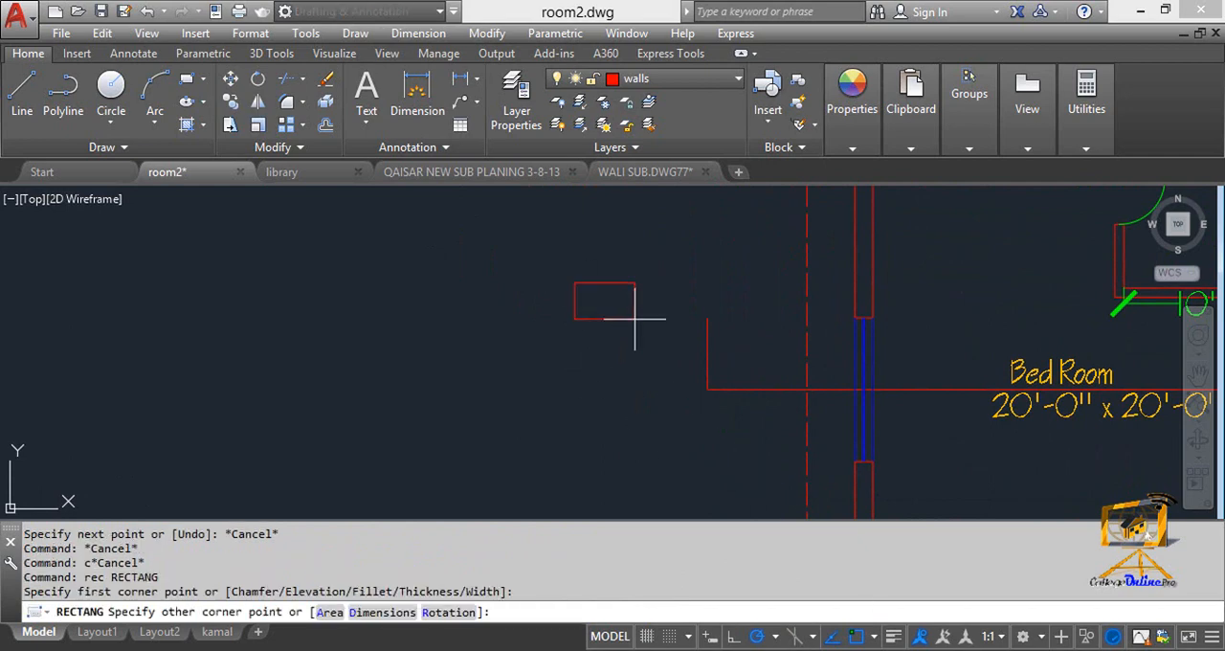
pyautogui.press('F8')
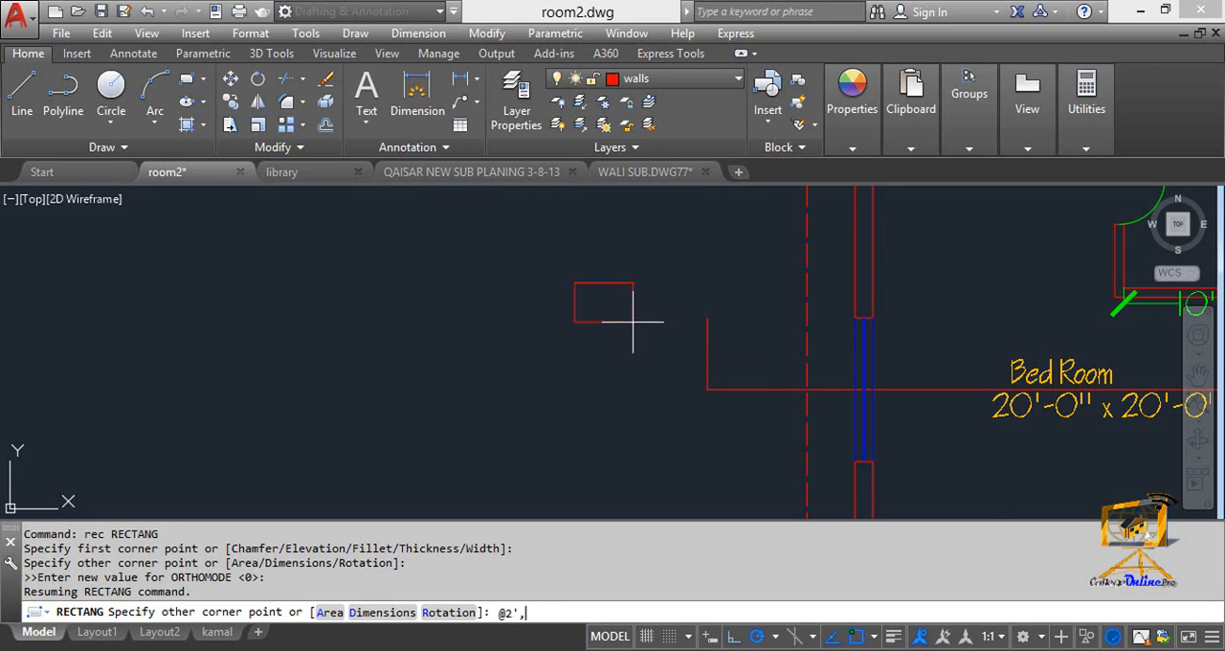
pyautogui.write("@2',2'")
pyautogui.press('Return')
pyautogui.press('Escape')
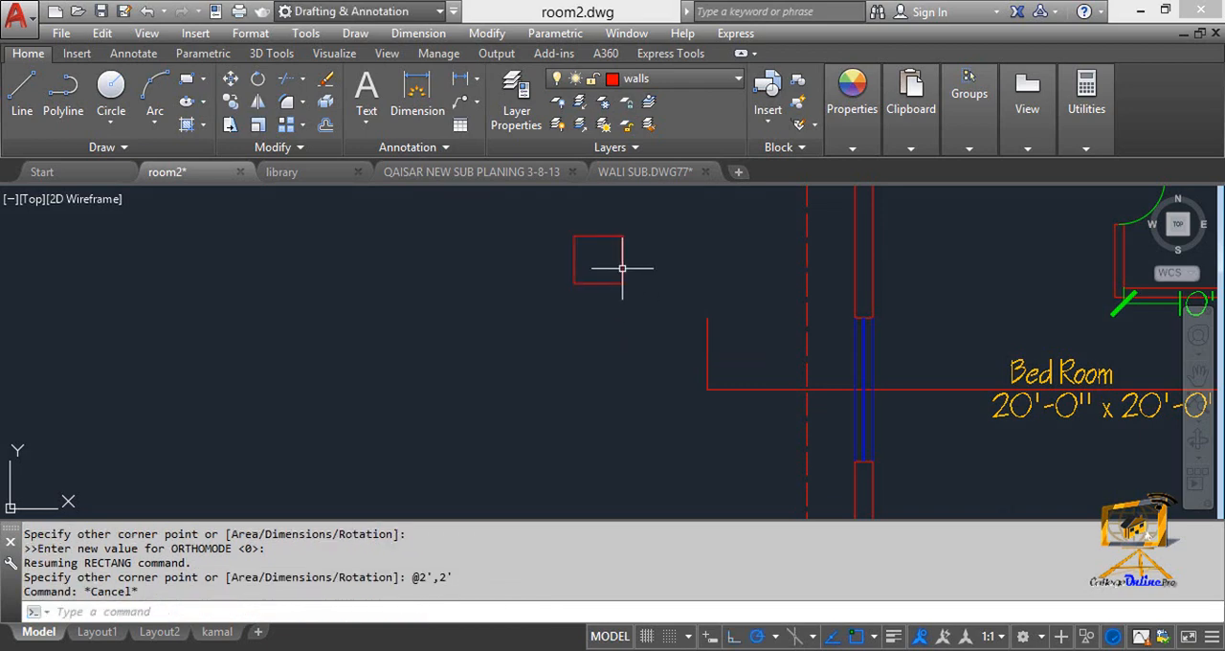
# Draw a circle centred in the square with its radius reaching the midpoint of the square's lower edge.
pyautogui.press('Escape')
pyautogui.scroll(3, 618, 272)
pyautogui.write('c')
pyautogui.press('Return')
pyautogui.click(611, 267)
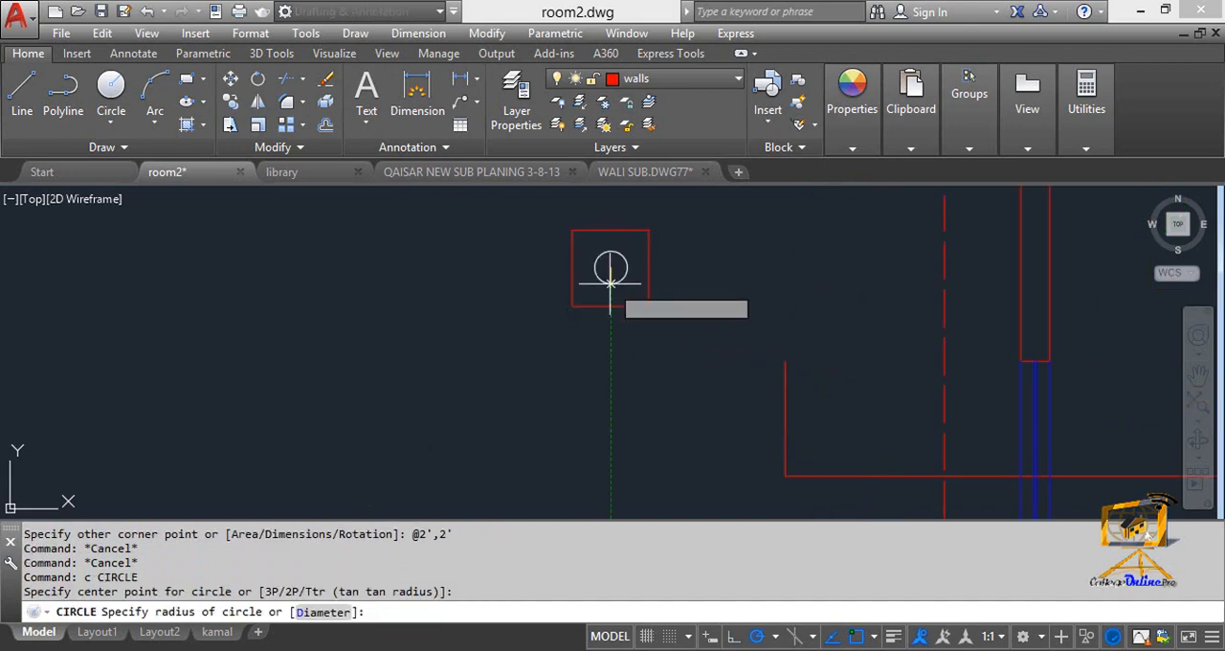
pyautogui.click(610, 307)
pyautogui.press('Escape')
pyautogui.press('Escape')
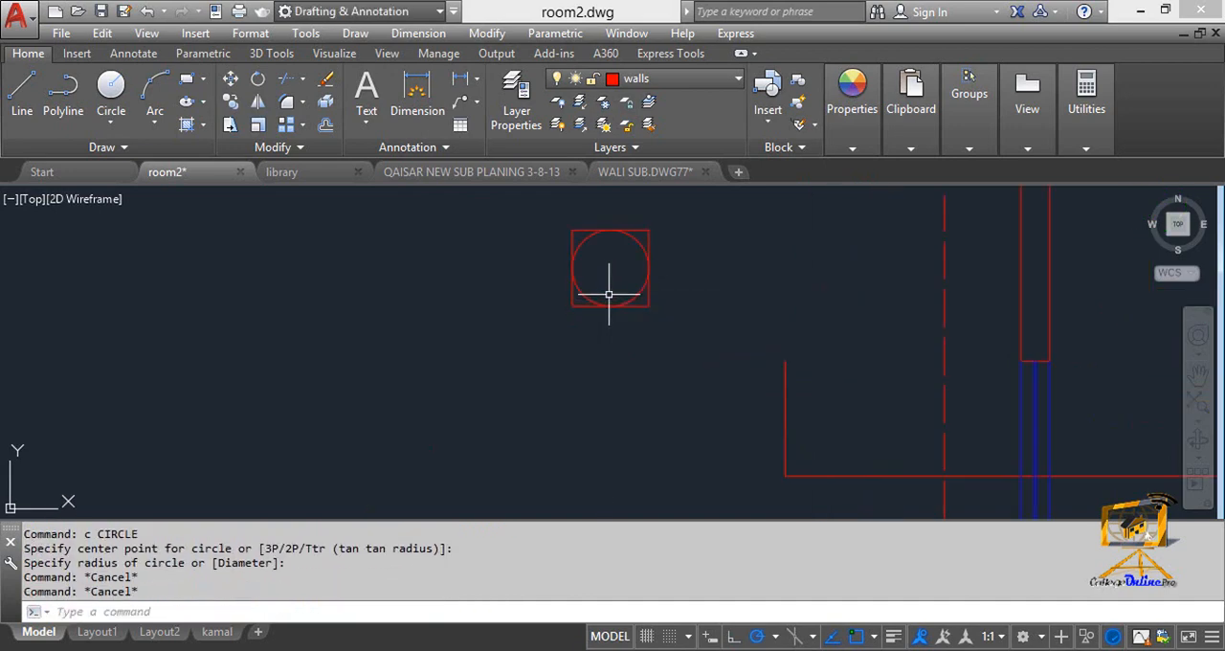
# Rotate the square 45 degrees about the circle's centre so it forms a diamond around the circle.
pyautogui.write('ro')
pyautogui.press('Return')
pyautogui.click(577, 302)
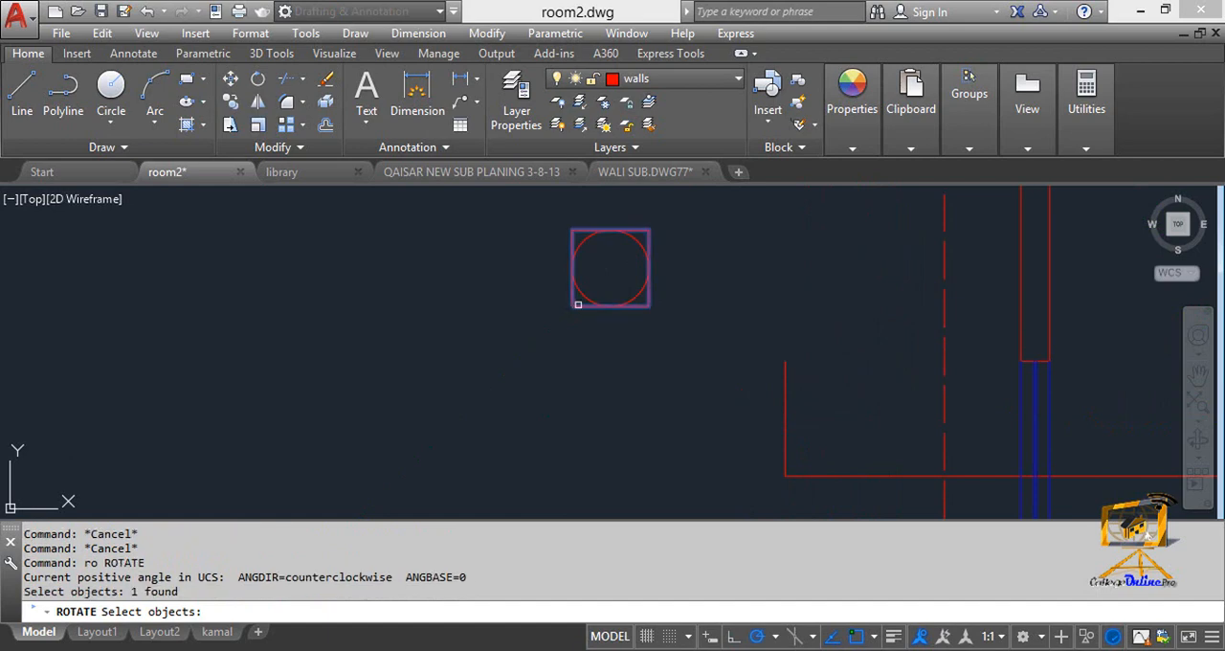
pyautogui.press('Return')
pyautogui.click(611, 267)
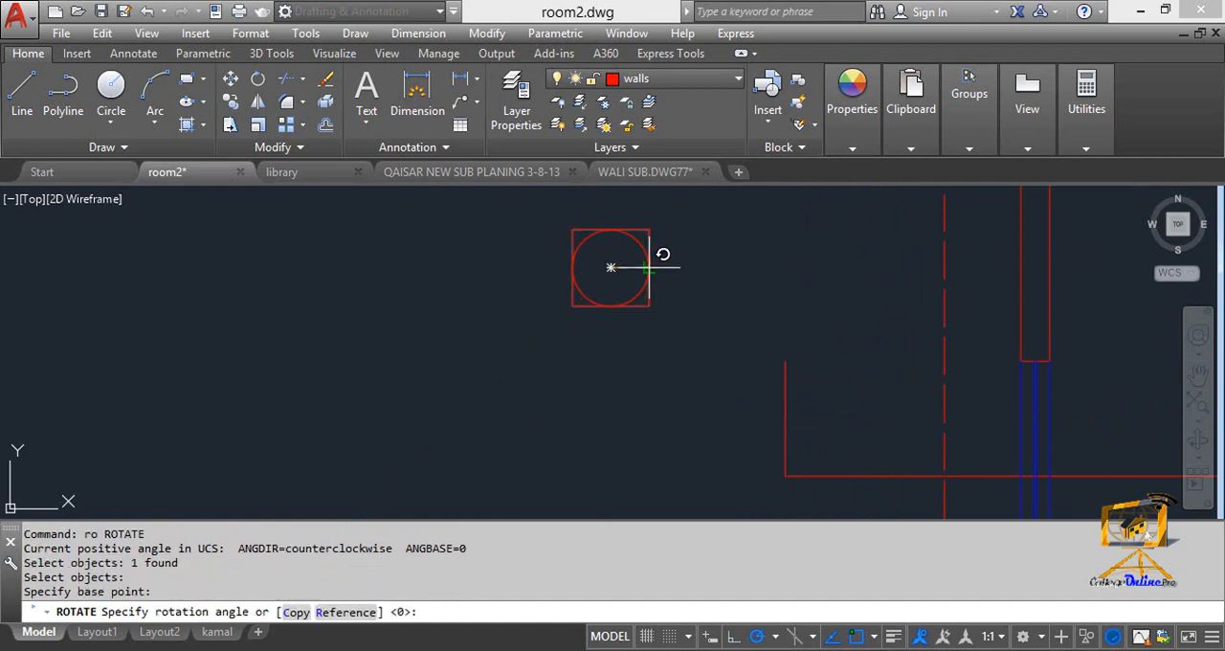
pyautogui.click(648, 232)
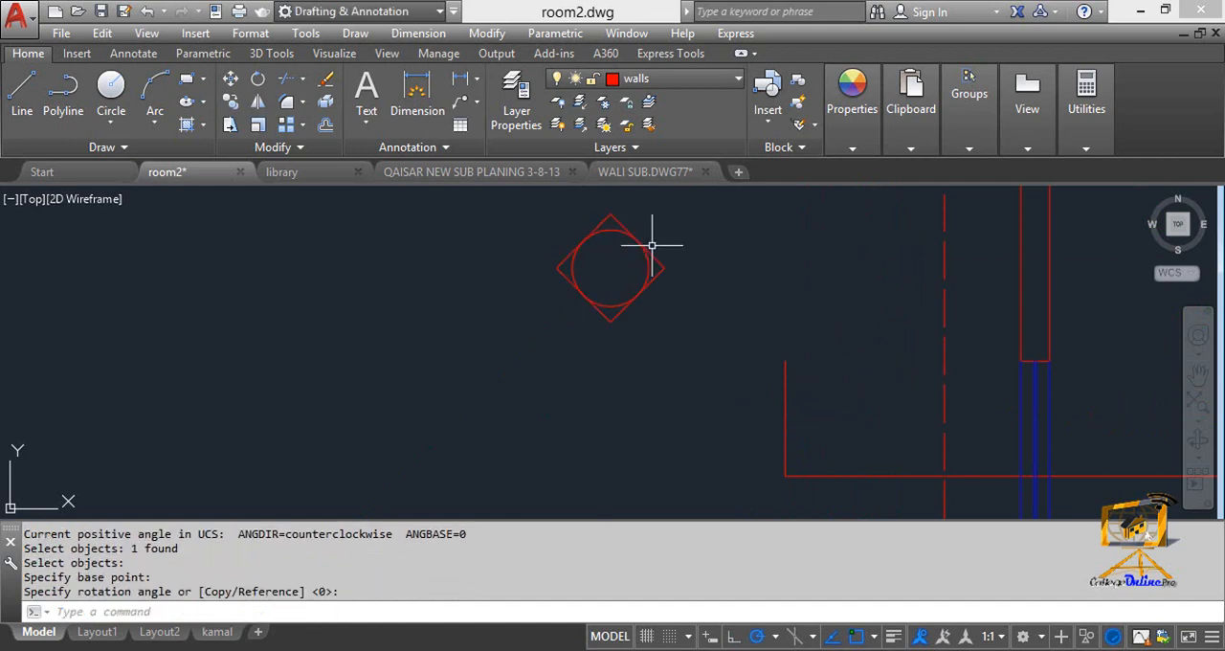
pyautogui.moveTo(620, 296); pyautogui.dragTo(611, 297, button='middle')
pyautogui.scroll(2, 607, 293)
pyautogui.press('Escape')
pyautogui.press('Escape')
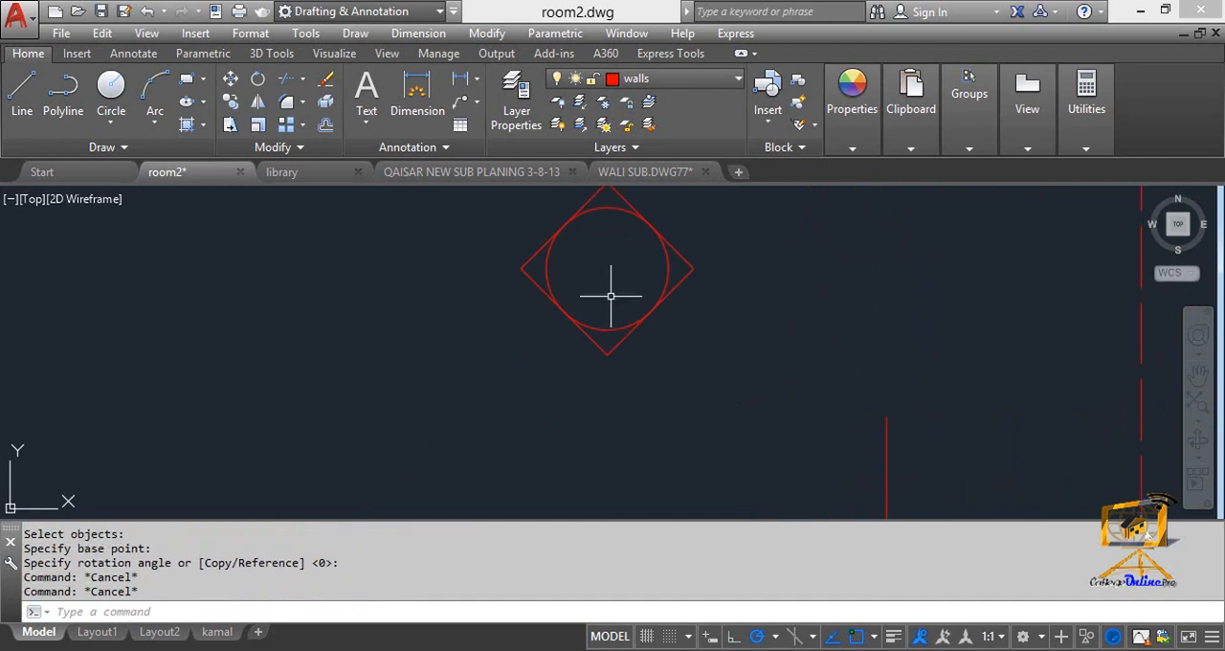
pyautogui.write('tr')
pyautogui.press('Return')
pyautogui.click(723, 405)
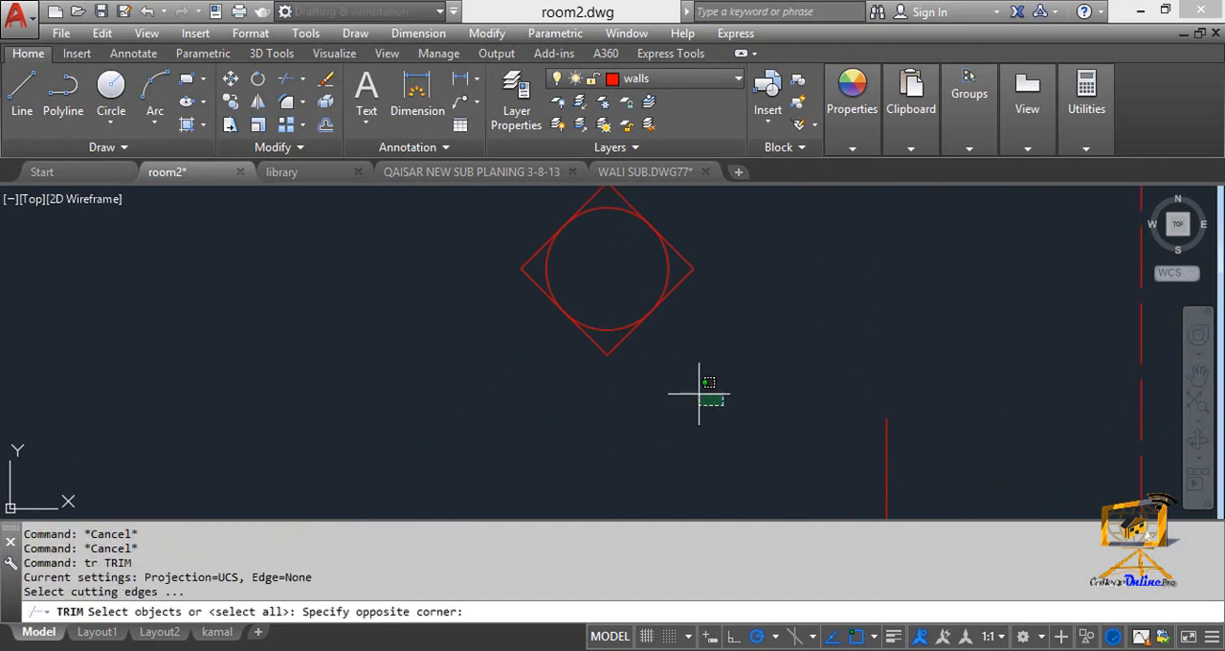
pyautogui.press('Escape')
pyautogui.press('Escape')
# Draw a horizontal line across the diamond from its right corner to its left corner.
pyautogui.write('l')
pyautogui.press('Return')
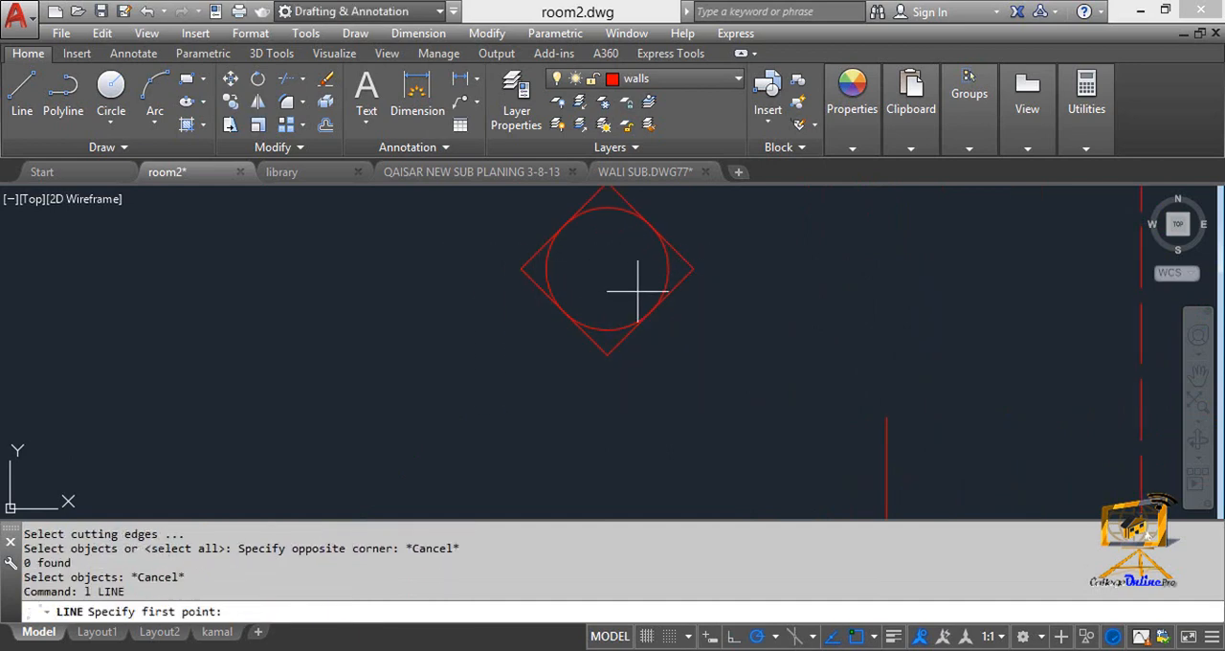
pyautogui.click(695, 268)
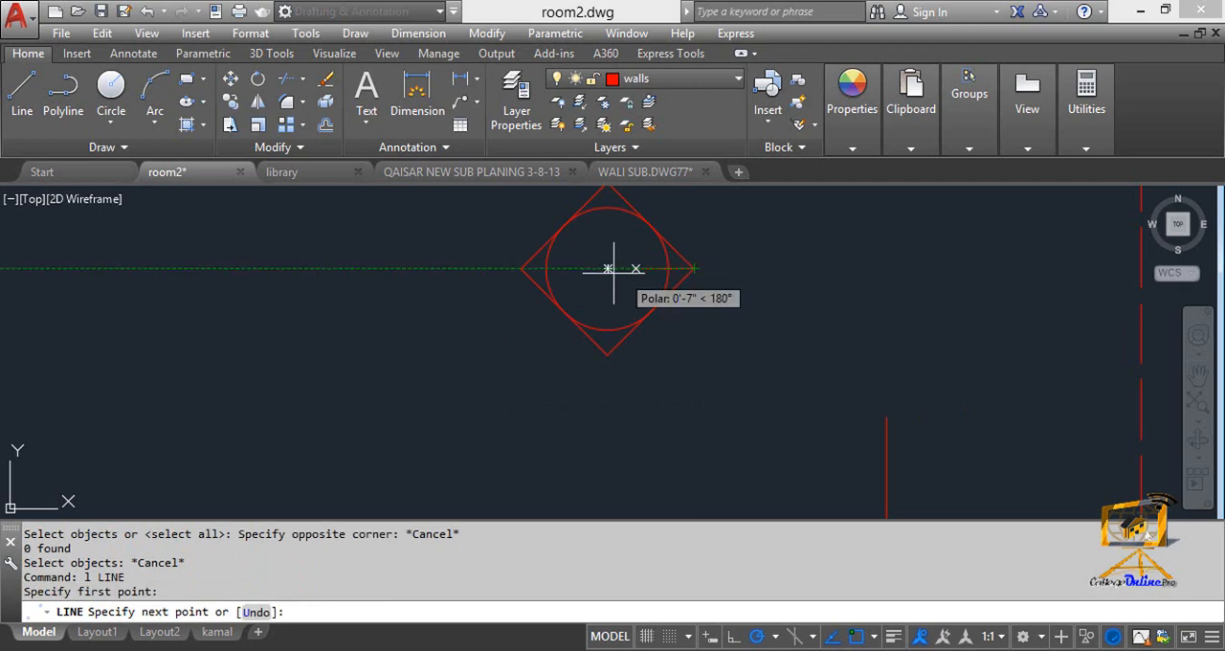
pyautogui.click(522, 269)
pyautogui.press('Escape')
# Trim away the diamond's lower half and the part of the horizontal line inside the circle.
pyautogui.write('tr')
pyautogui.press('Return')
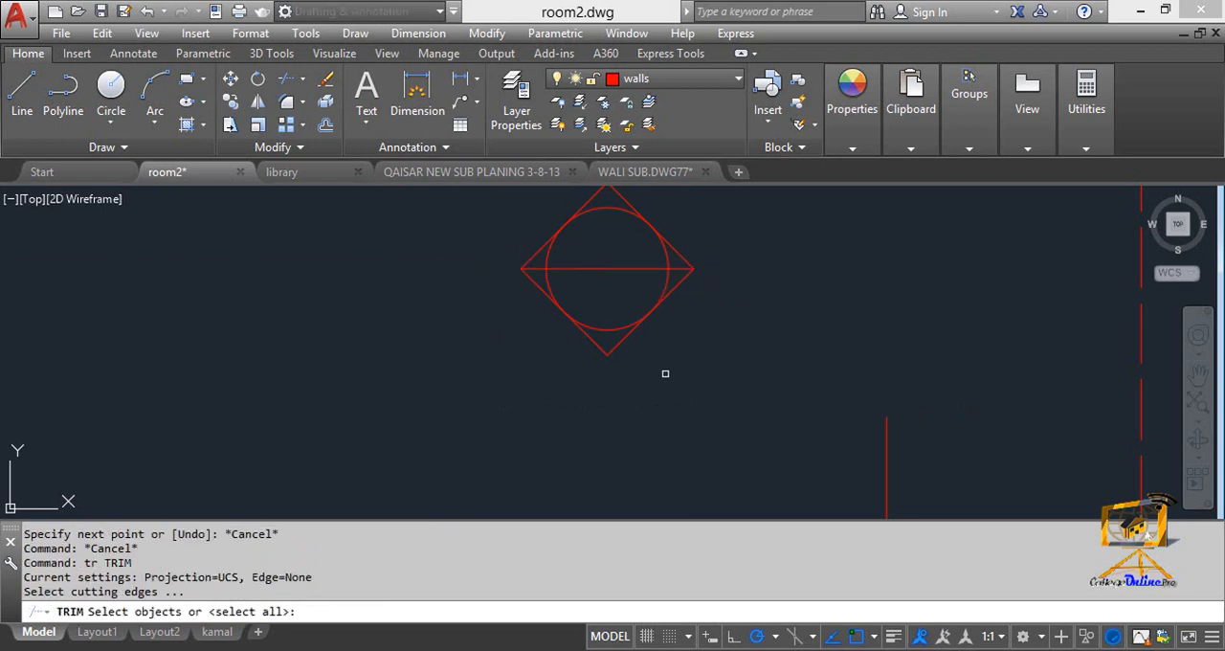
pyautogui.click(717, 374)
pyautogui.click(459, 227)
pyautogui.press('Return')
pyautogui.doubleClick(674, 297)
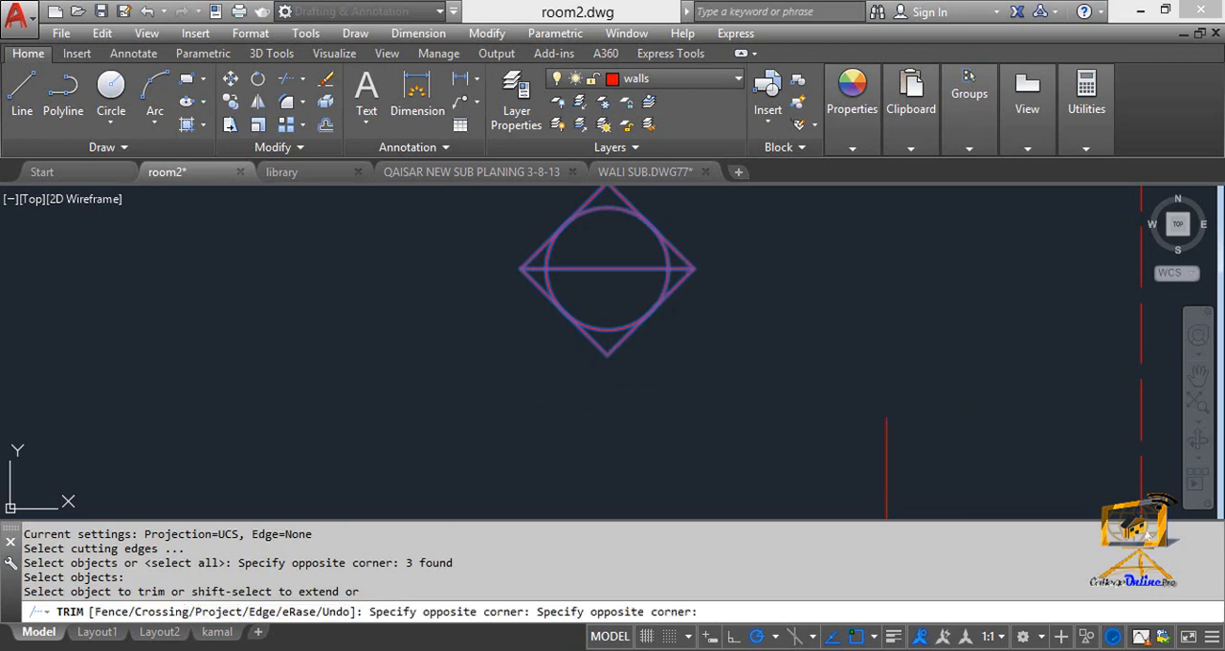
pyautogui.click(670, 284)
pyautogui.click(621, 339)
pyautogui.click(586, 338)
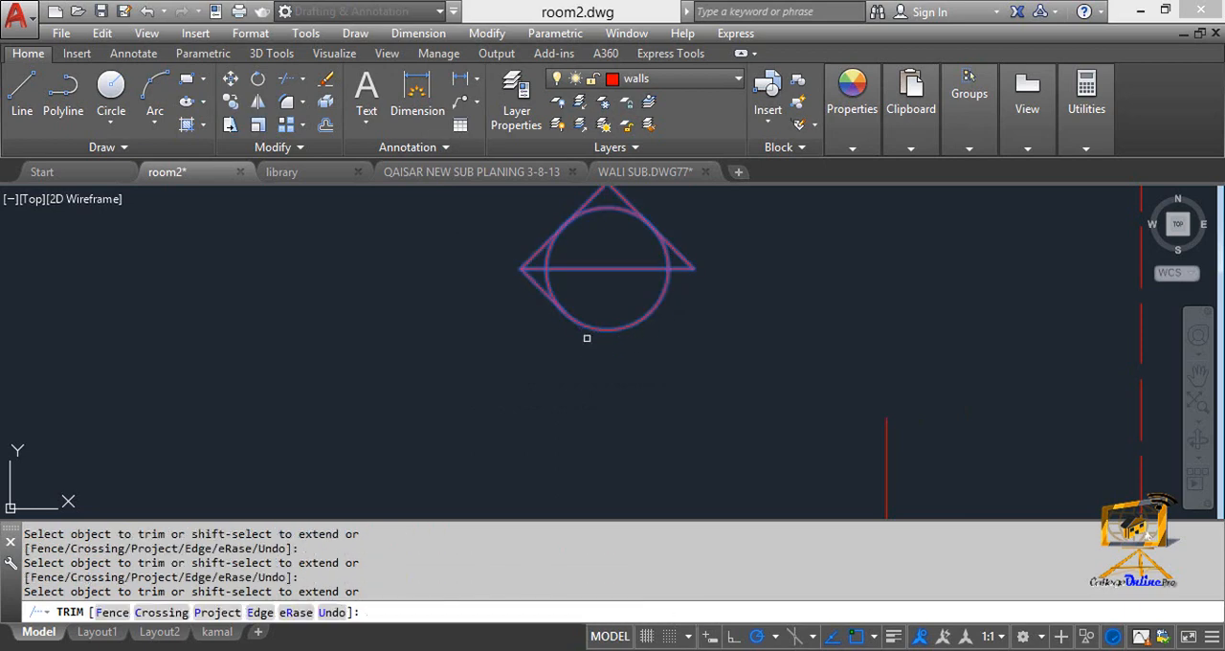
pyautogui.click(540, 288)
pyautogui.click(601, 286)
pyautogui.click(594, 262)
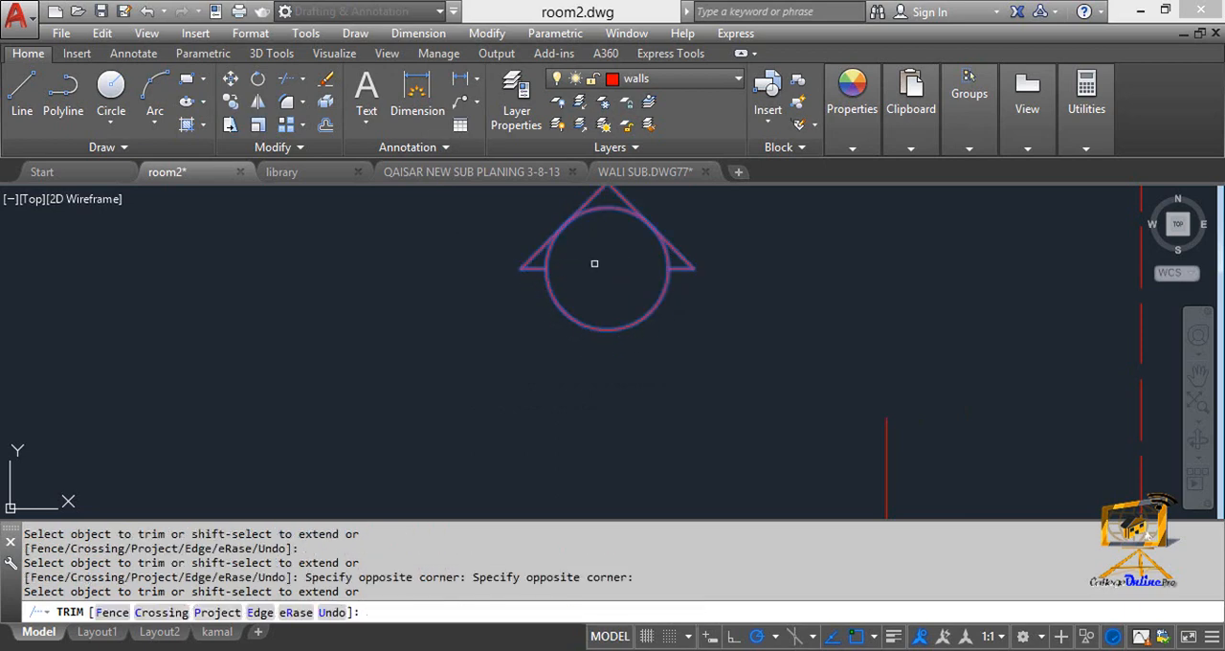
pyautogui.press('Escape')
pyautogui.scroll(-2, 601, 287)
pyautogui.moveTo(598, 304); pyautogui.dragTo(558, 301, button='middle')
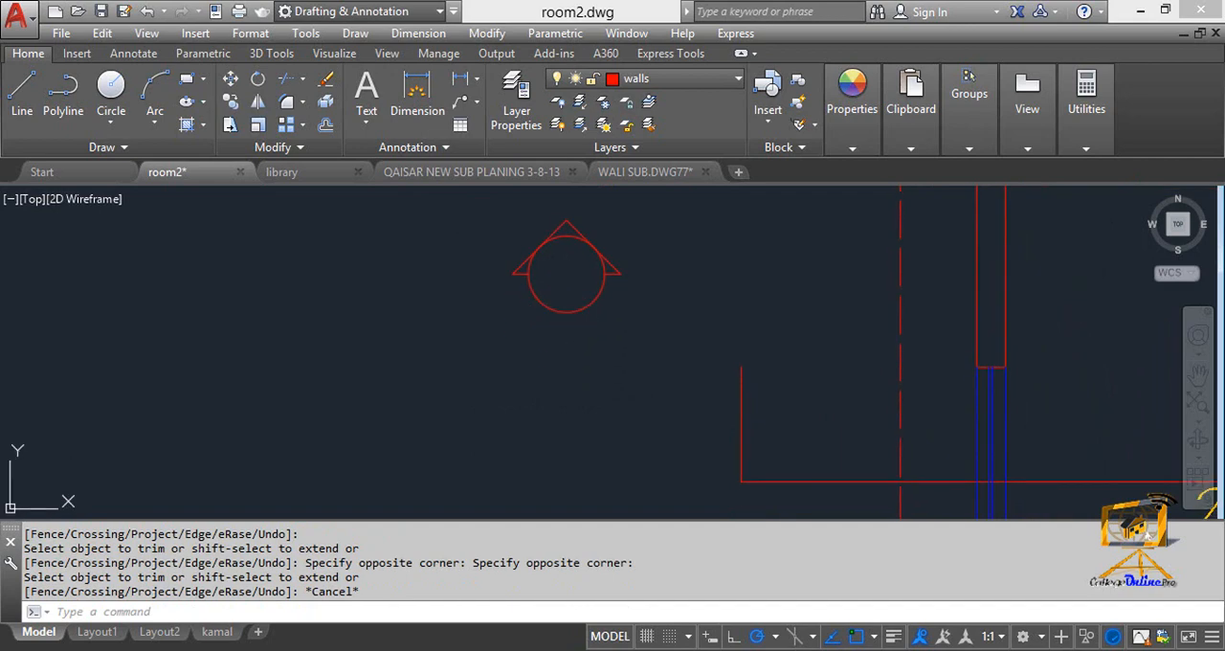
pyautogui.press('Escape')
pyautogui.write('m')
pyautogui.press('Return')
pyautogui.press('Escape')
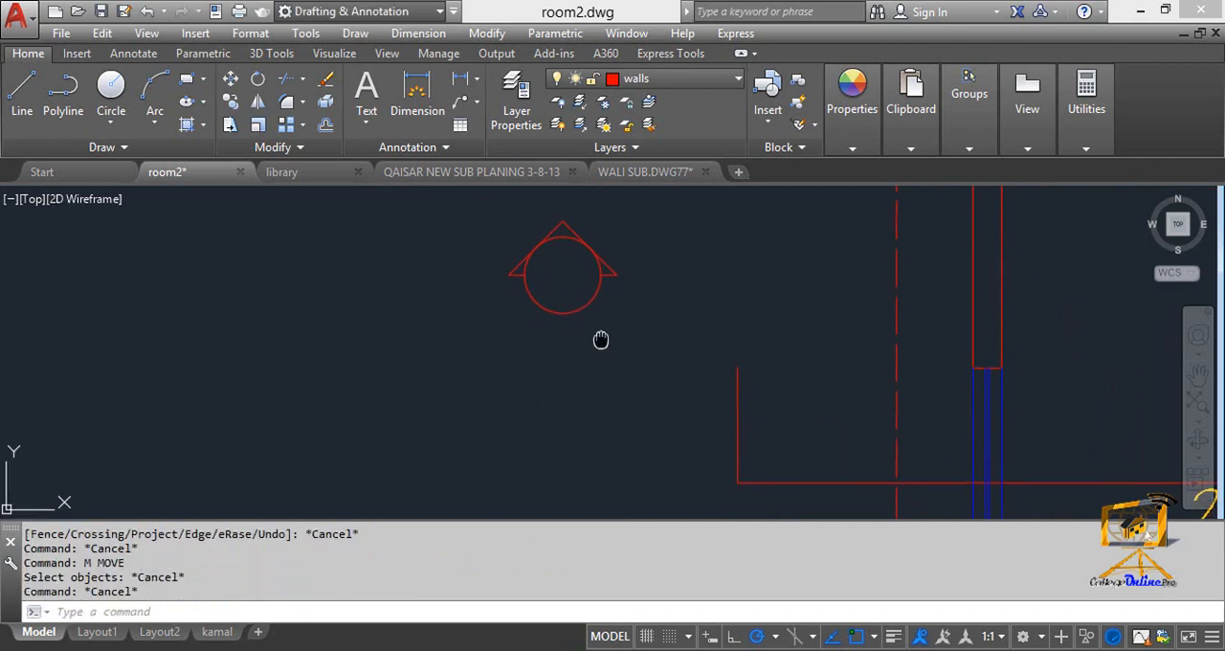
pyautogui.write('a')
pyautogui.press('Return')
pyautogui.scroll(4, 574, 298)
pyautogui.moveTo(567, 305); pyautogui.dragTo(582, 352, button='middle')
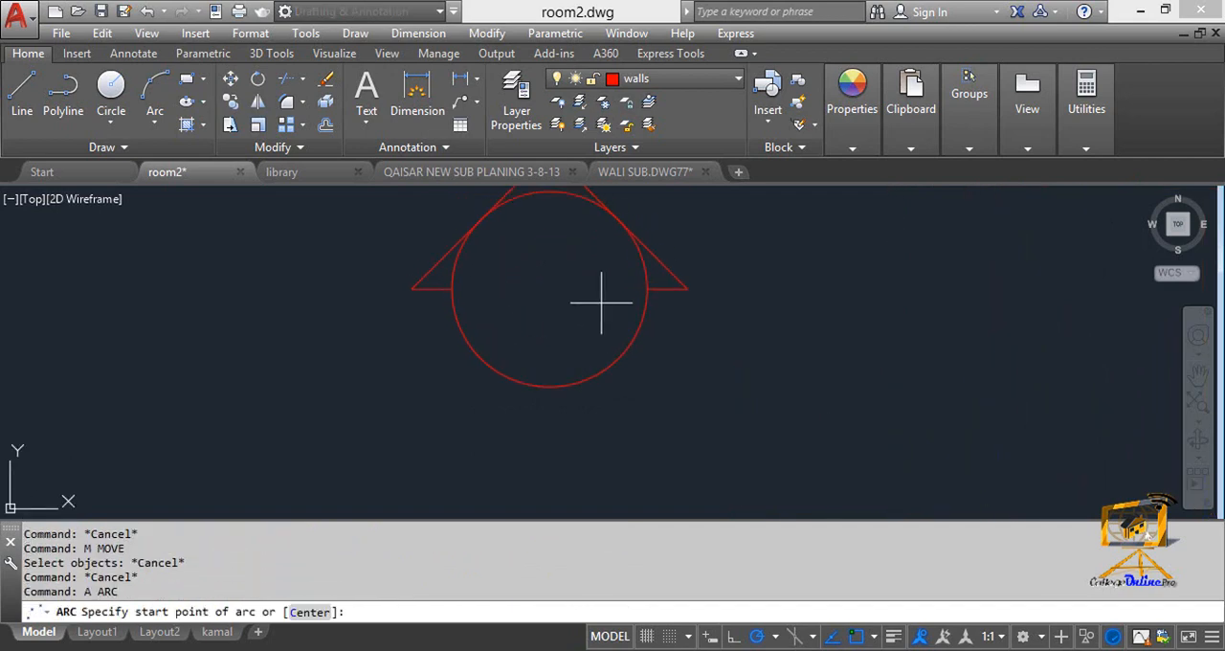
pyautogui.press('Escape')
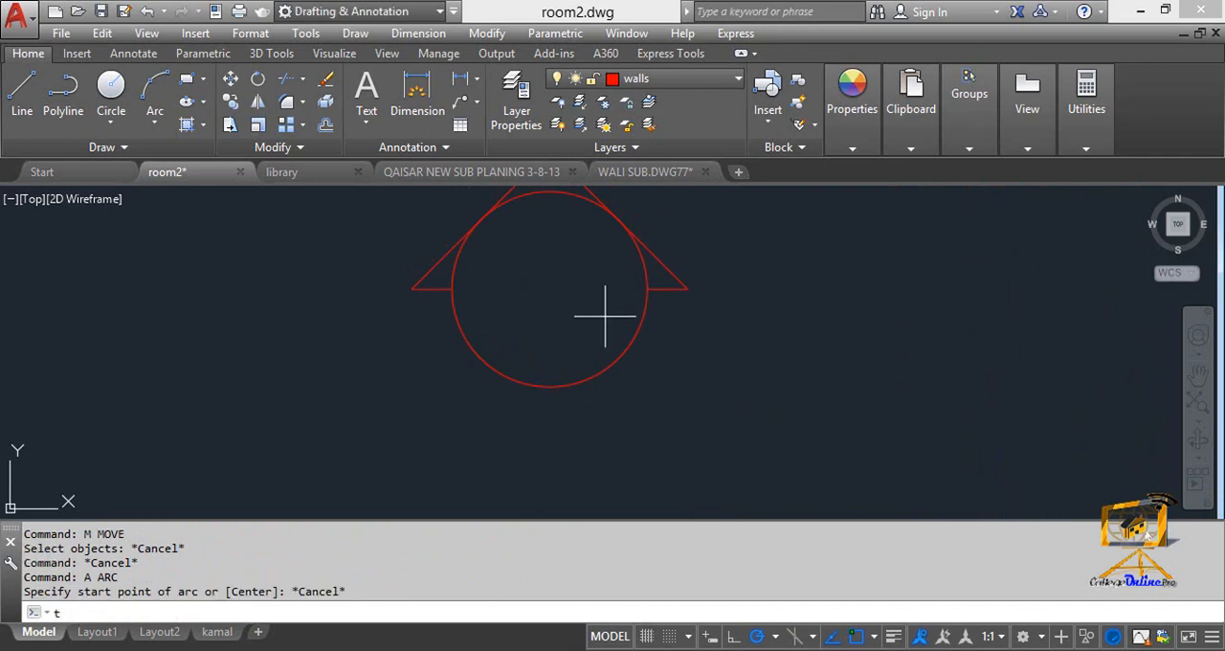
# Add the multiline text "A" inside the marker's circle with a text height of 1'.
pyautogui.write('t')
pyautogui.press('Return')
pyautogui.click(489, 234)
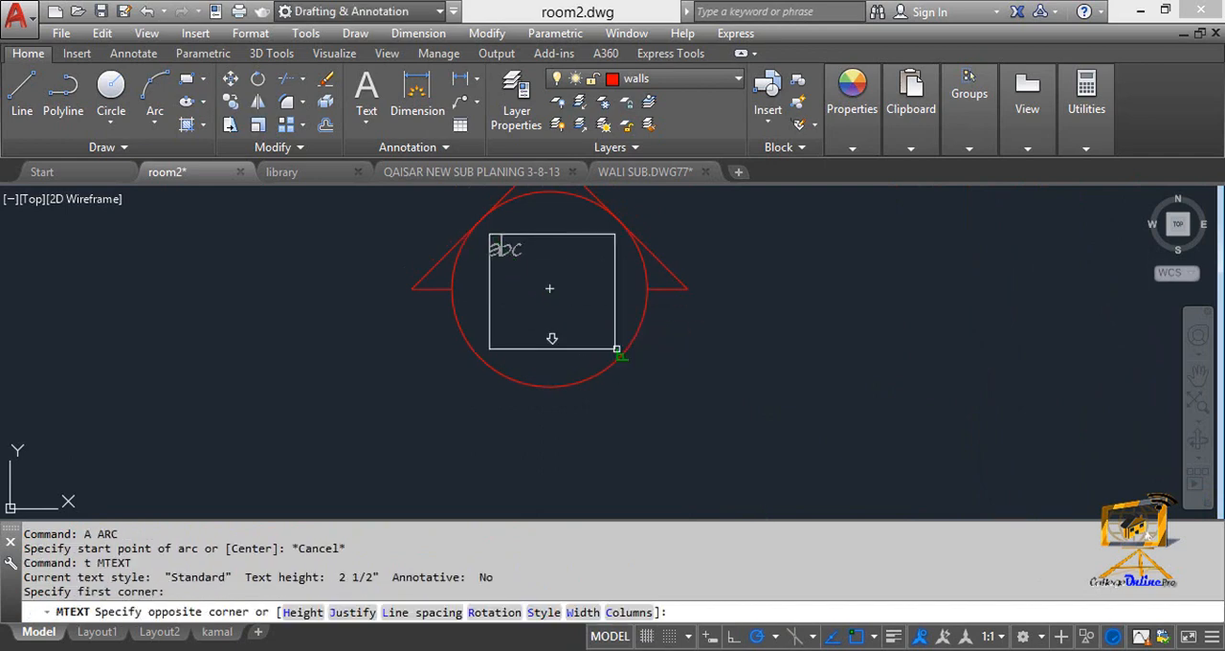
pyautogui.click(623, 354)
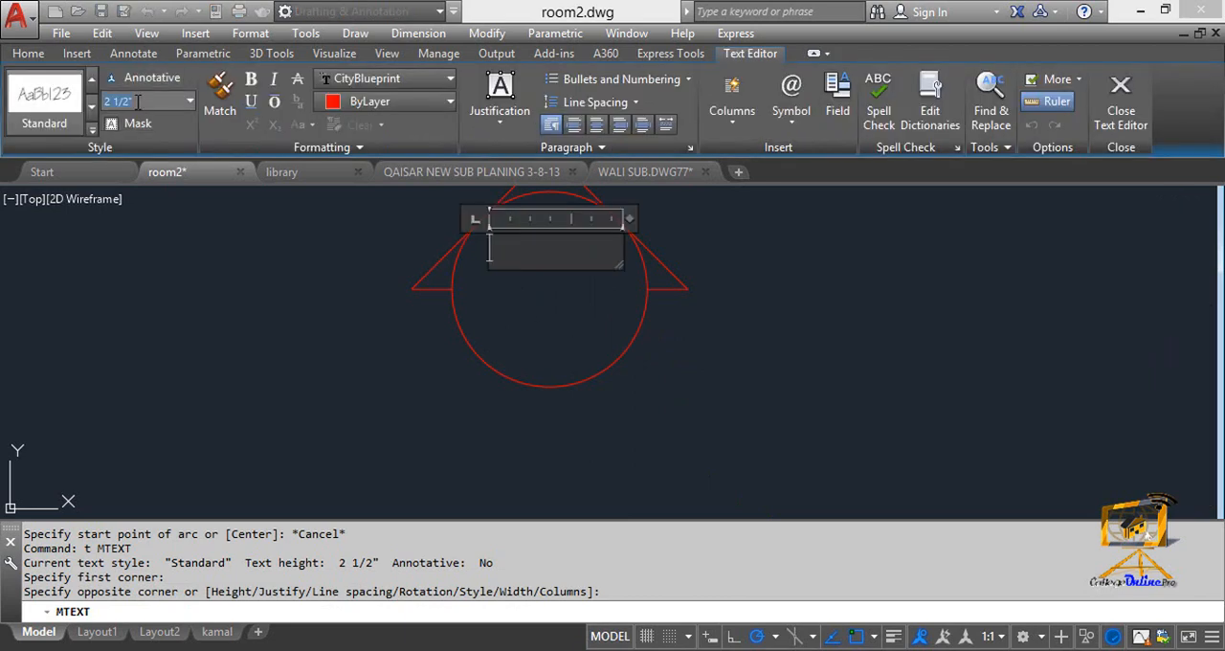
pyautogui.press('Return')
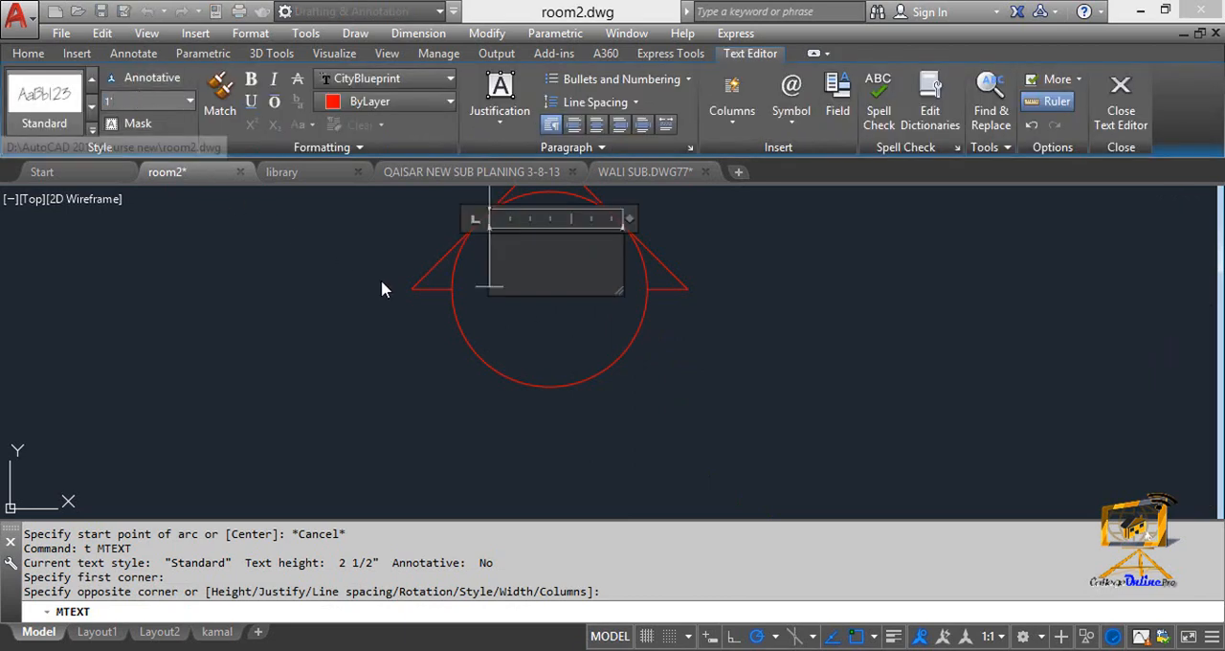
pyautogui.write('A')
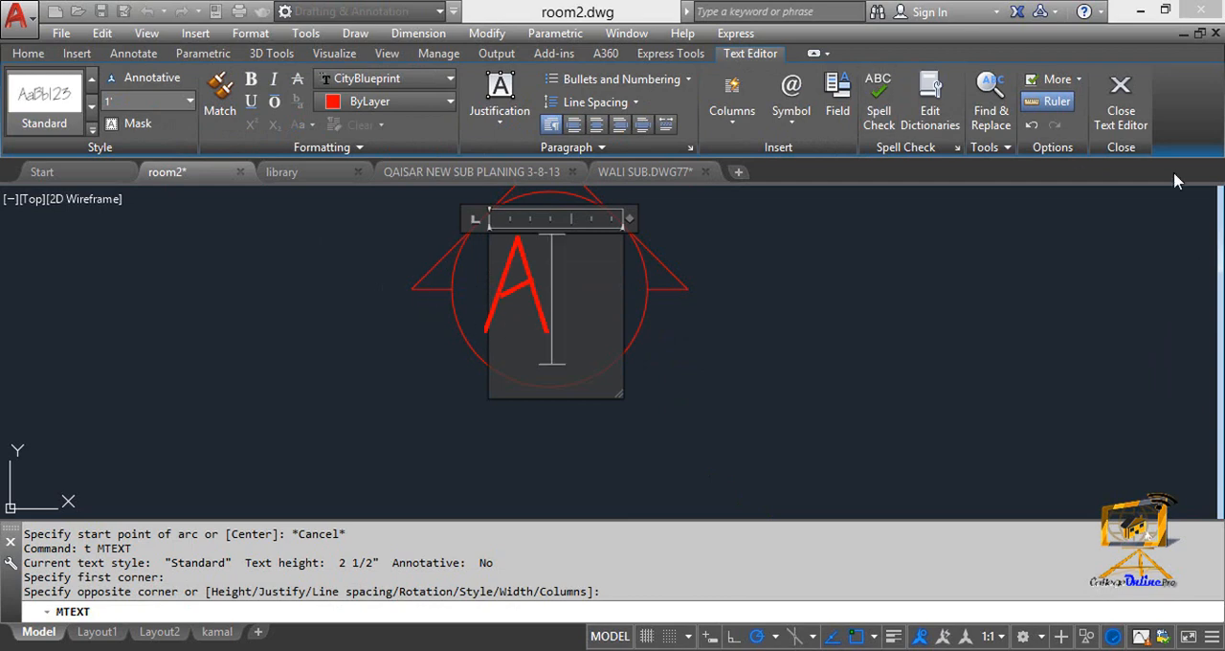
pyautogui.click(1121, 106)
# Move the letter A sideways towards the centre of the marker's circle.
pyautogui.write('m')
pyautogui.press('space')
pyautogui.click(572, 309)
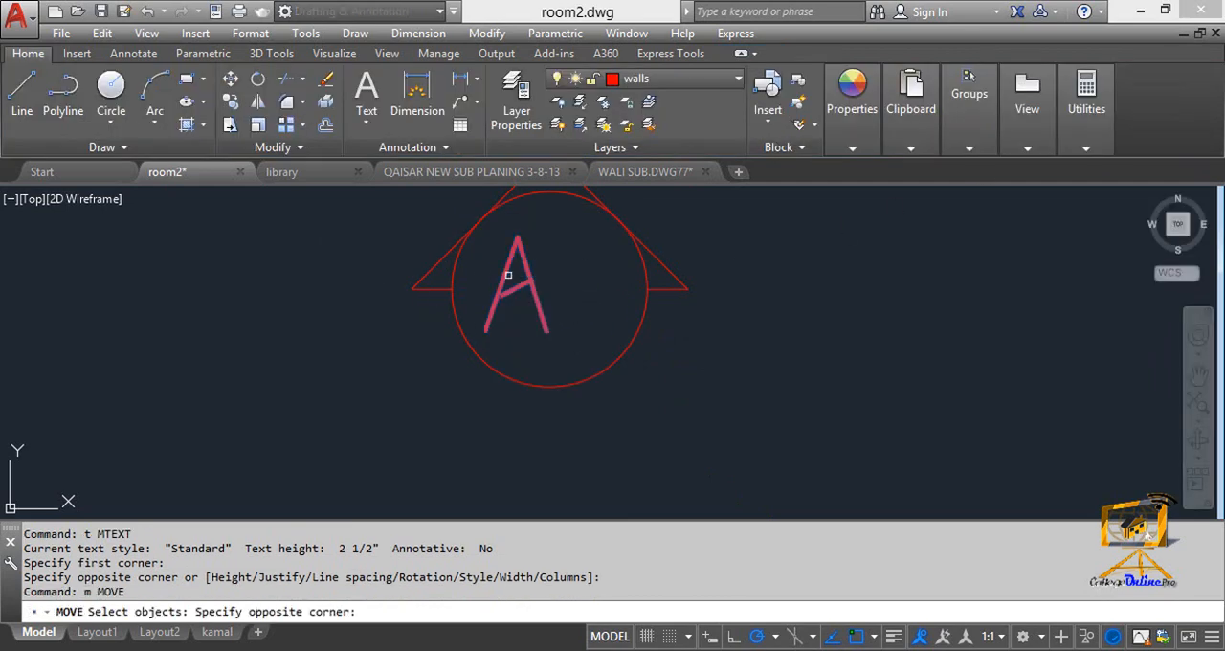
pyautogui.click(509, 275)
pyautogui.press('space')
pyautogui.click(507, 277)
pyautogui.scroll(6, 545, 296)
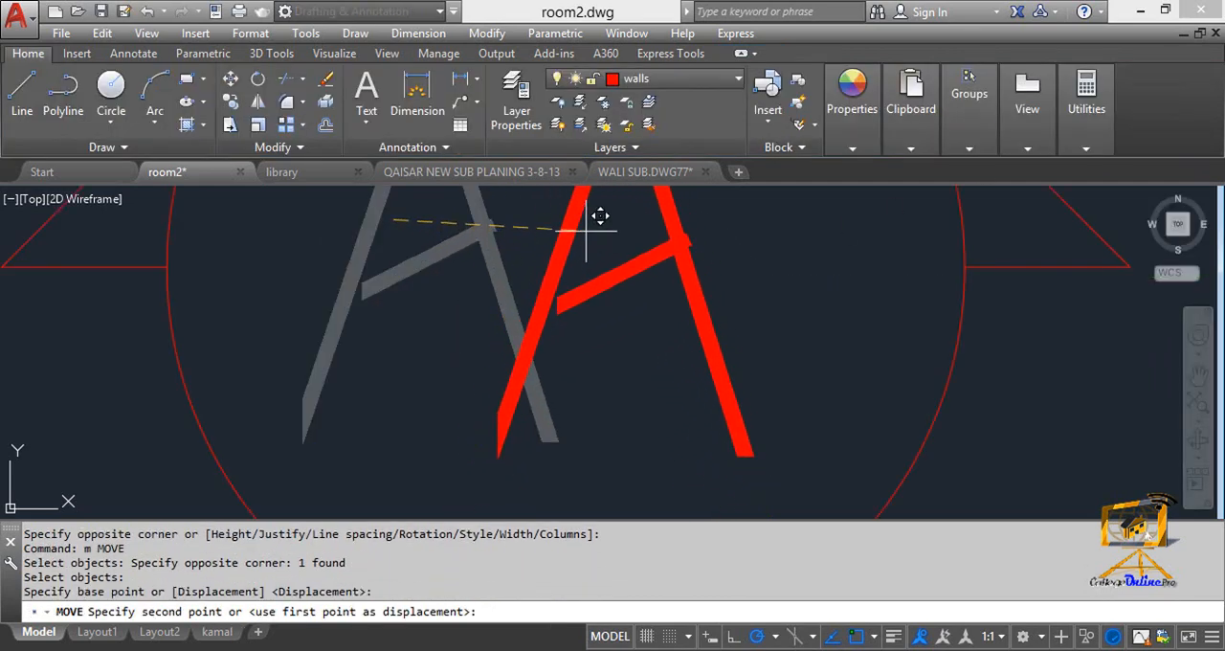
pyautogui.moveTo(579, 253); pyautogui.dragTo(540, 341, button='middle')
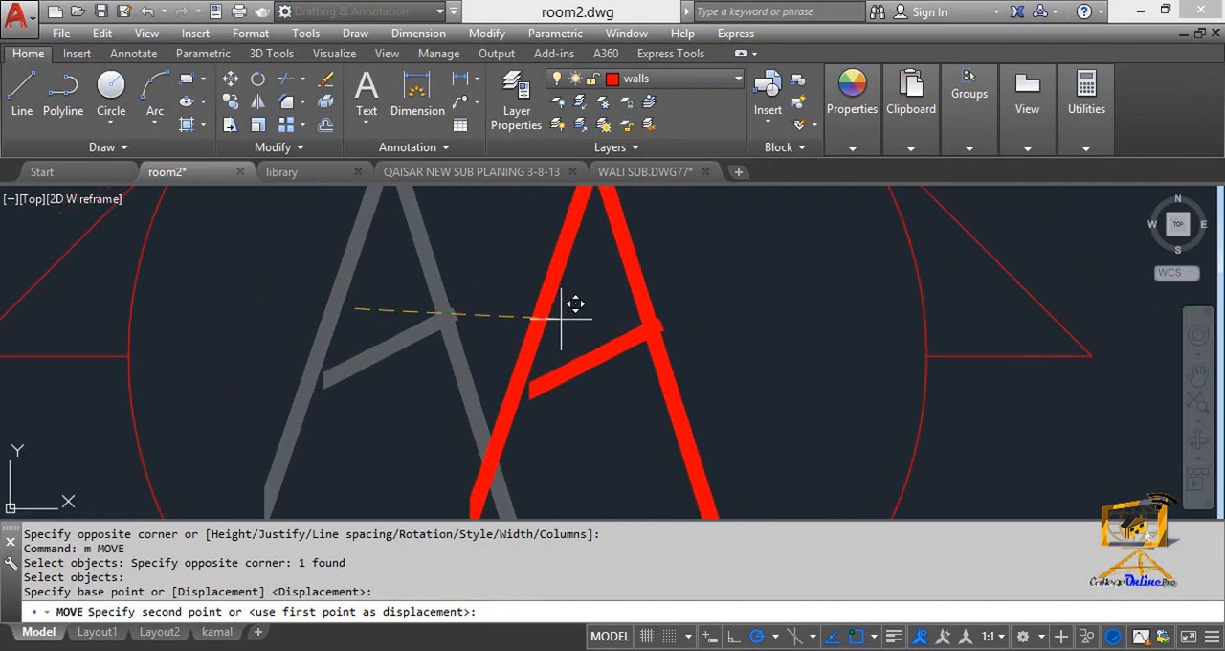
pyautogui.press('Escape')
pyautogui.scroll(-10, 542, 317)
pyautogui.scroll(3, 542, 317)
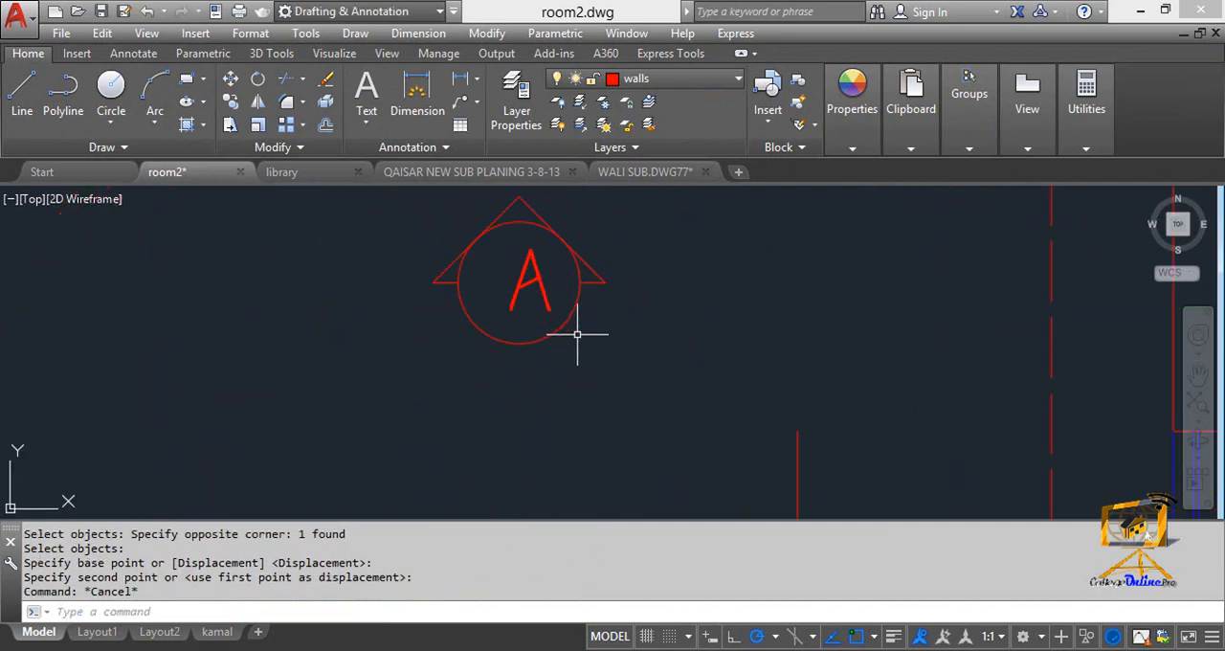
# Move the whole section marker so the circle's lowest point sits on the upper end of the cutting line's left vertical segment.
pyautogui.write('m')
pyautogui.press('space')
pyautogui.click(640, 386)
pyautogui.click(428, 256)
pyautogui.press('space')
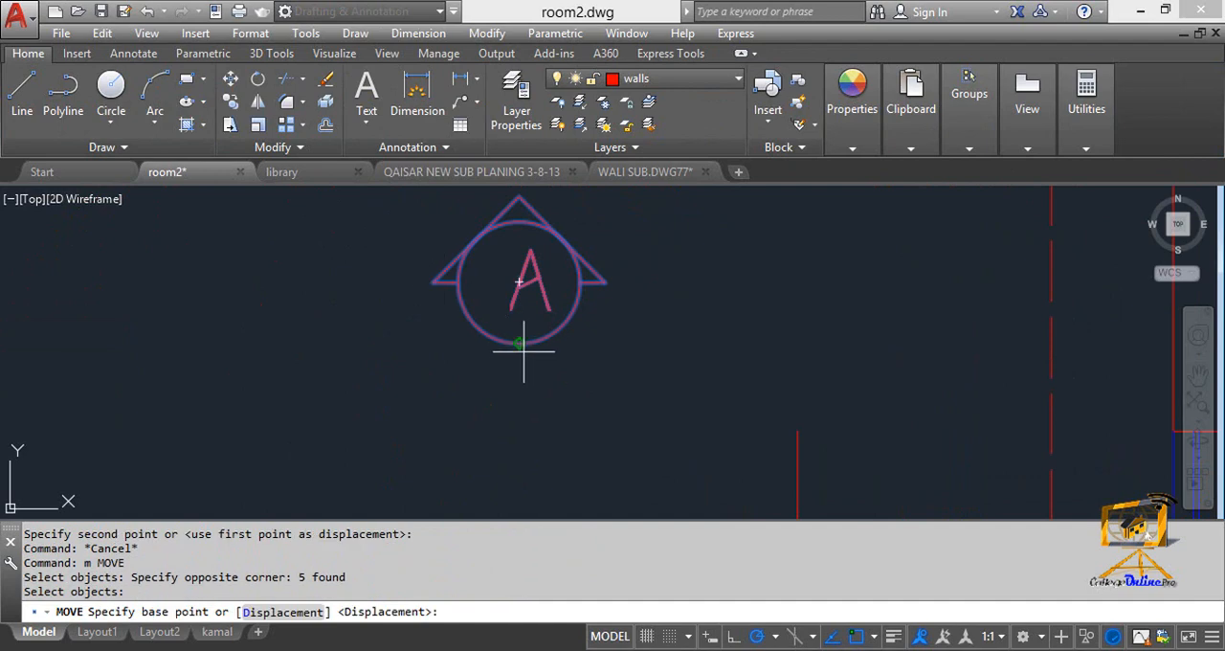
pyautogui.click(520, 343)
pyautogui.click(797, 430)
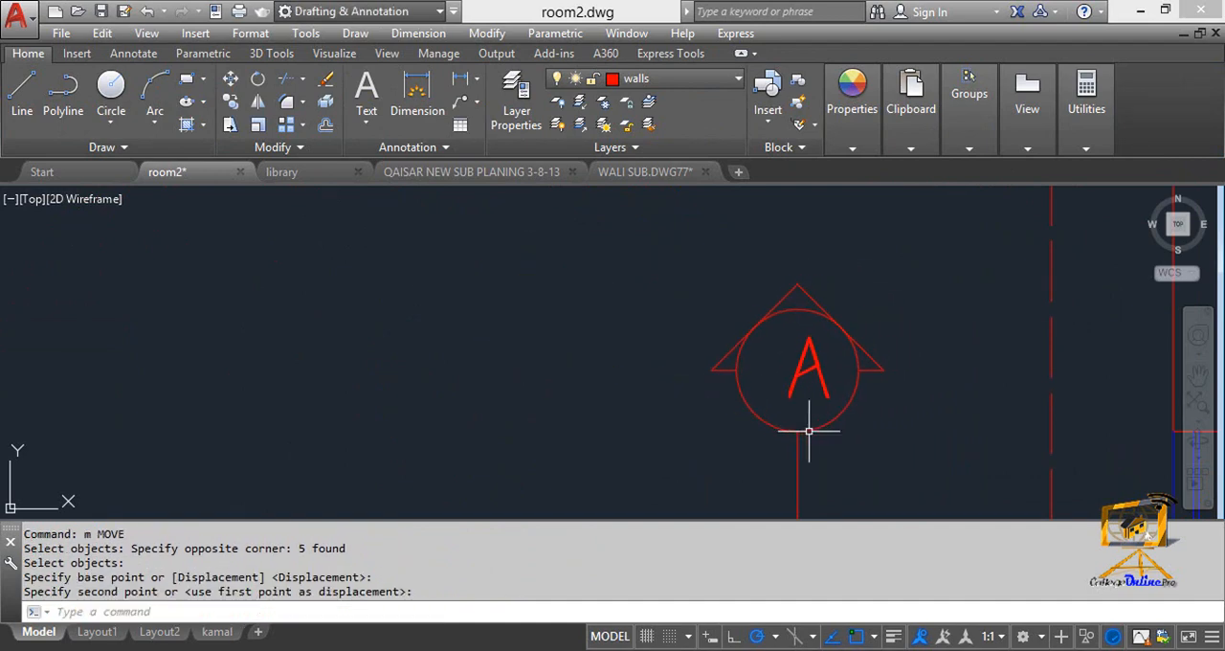
pyautogui.press('Escape')
pyautogui.scroll(-3, 711, 377)
pyautogui.press('Escape')
pyautogui.press('Escape')
# Move the letter A slightly up and sideways so it sits centred in the section marker's circle.
pyautogui.scroll(6, 637, 342)
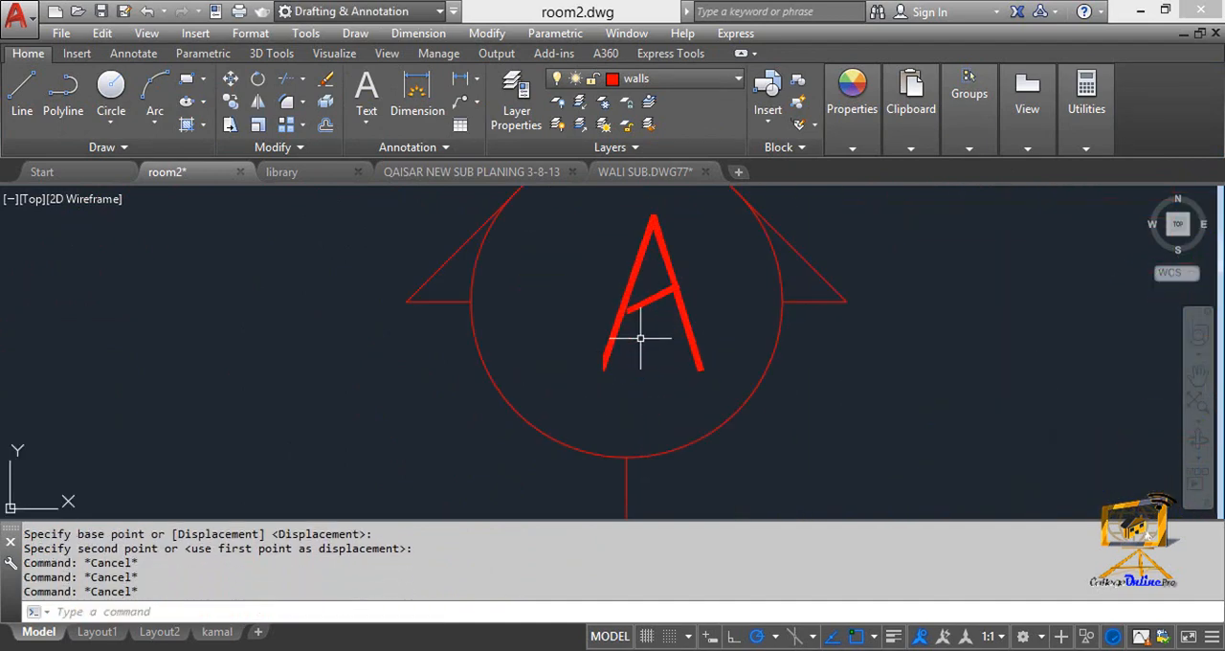
pyautogui.write('m')
pyautogui.press('space')
pyautogui.click(655, 374)
pyautogui.click(609, 299)
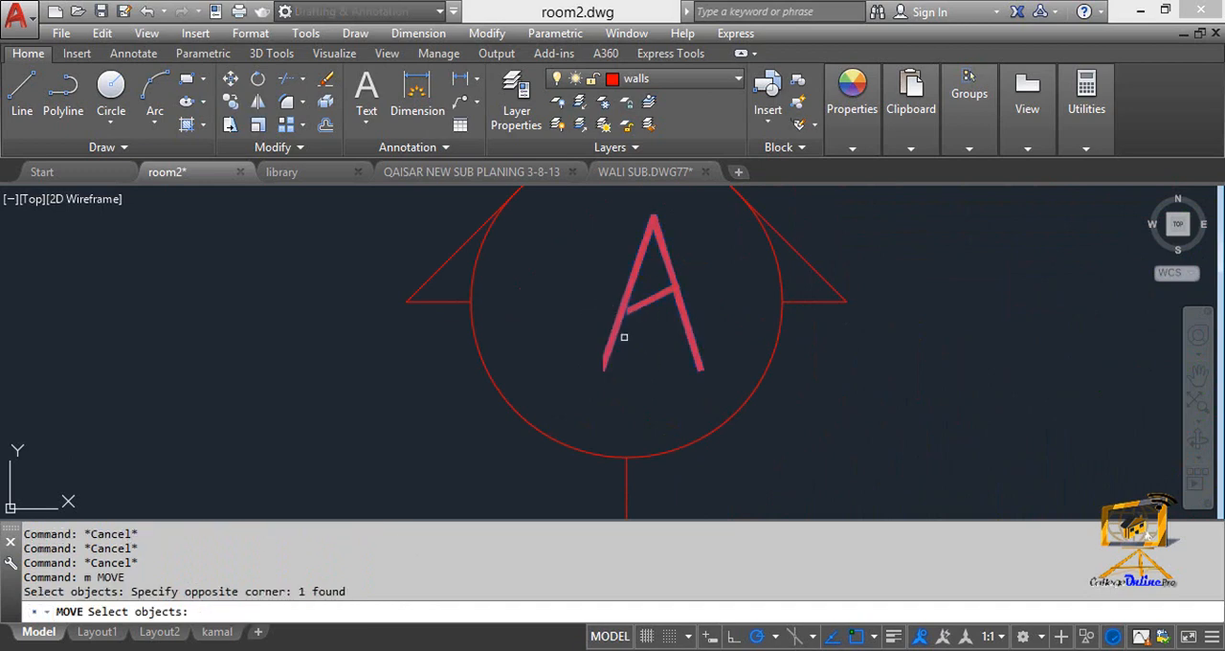
pyautogui.press('space')
pyautogui.click(629, 301)
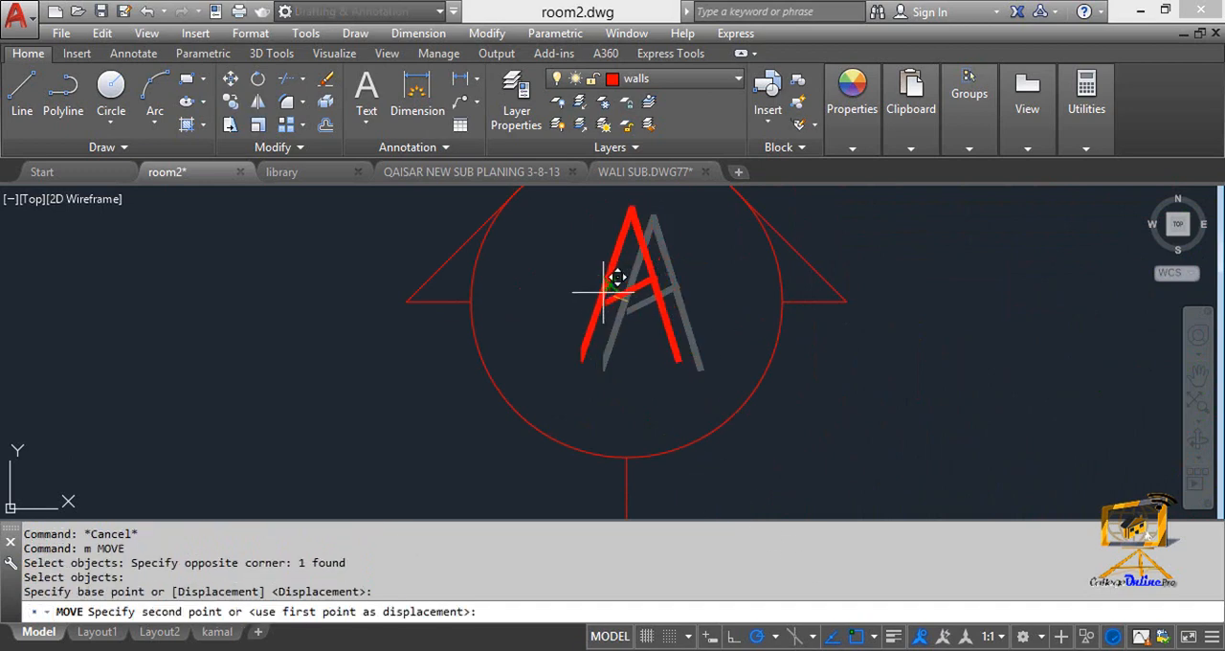
pyautogui.click(591, 293)
# Copy the section marker with its letter A from the cutting line's left corner to its right corner.
pyautogui.scroll(-4, 625, 382)
pyautogui.moveTo(625, 381)
pyautogui.mouseDown(button='middle')
pyautogui.moveTo(585, 358)
pyautogui.moveTo(492, 343)
pyautogui.mouseUp(button='middle')
pyautogui.press('Escape')
pyautogui.scroll(-2, 601, 362)
pyautogui.write('co')
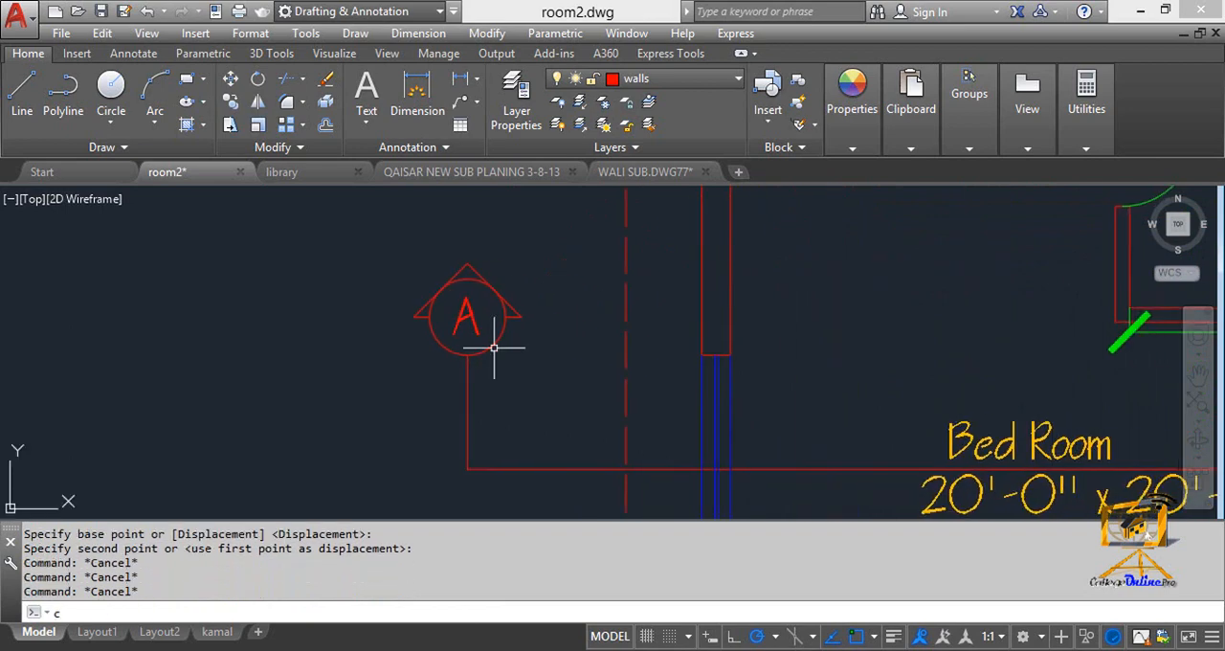
pyautogui.press('Return')
pyautogui.click(556, 365)
pyautogui.click(482, 267)
pyautogui.click(485, 331)
pyautogui.click(454, 305)
pyautogui.press('Return')
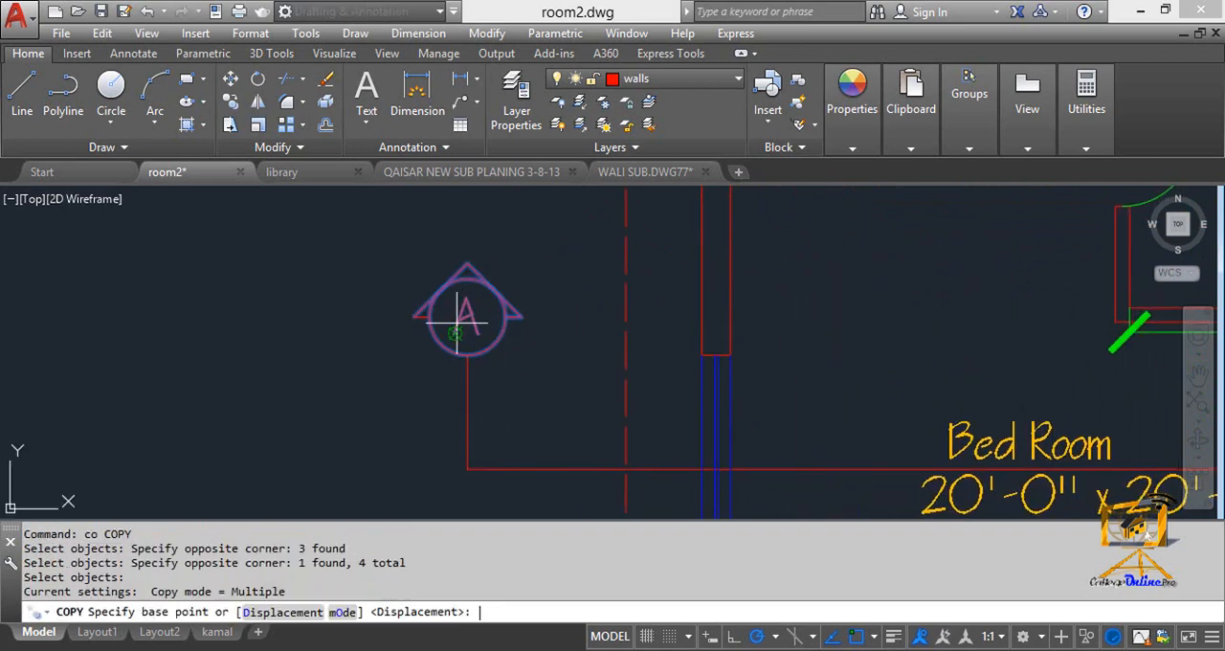
pyautogui.click(467, 469)
pyautogui.scroll(-8, 771, 466)
pyautogui.moveTo(780, 461); pyautogui.dragTo(273, 421, button='middle')
pyautogui.scroll(7, 274, 420)
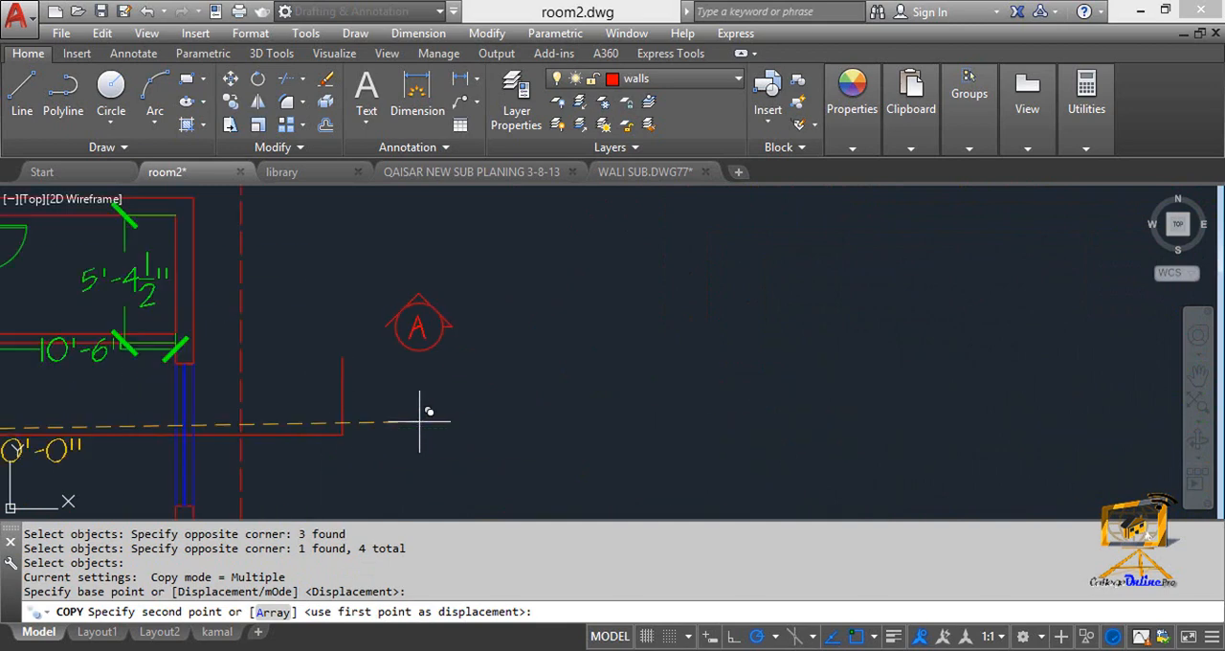
pyautogui.click(343, 434)
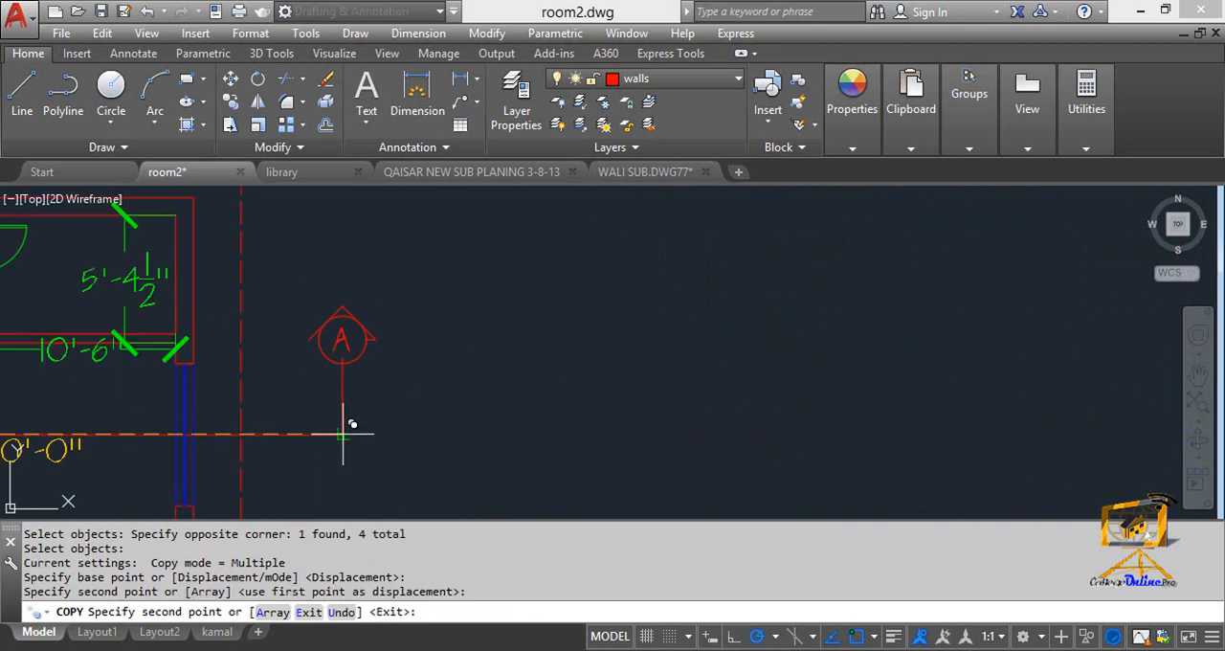
pyautogui.scroll(4, 349, 394)
pyautogui.press('Escape')
pyautogui.press('Escape')
pyautogui.press('Escape')
# Trim the right vertical segment's end inside the copied marker's circle and erase the leftover piece.
pyautogui.moveTo(346, 398); pyautogui.dragTo(473, 392, button='middle')
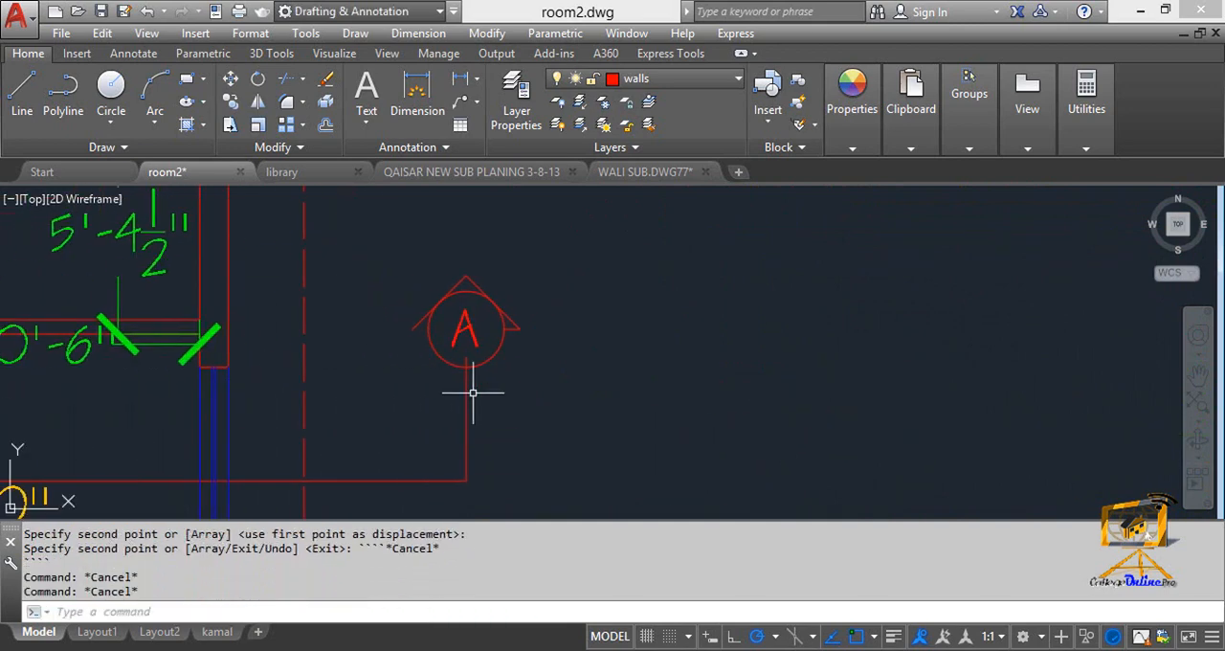
pyautogui.write('tr')
pyautogui.press('space')
pyautogui.scroll(2, 459, 361)
pyautogui.press('space')
pyautogui.click(476, 339)
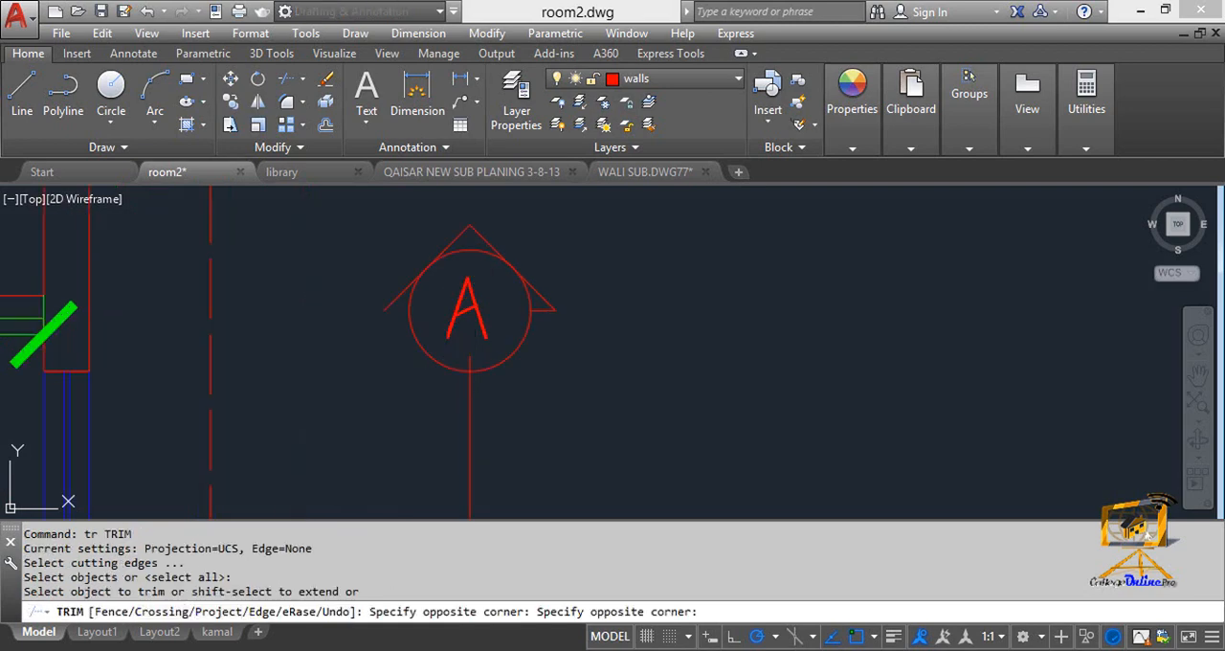
pyautogui.click(463, 358)
pyautogui.press('Escape')
pyautogui.click(463, 346)
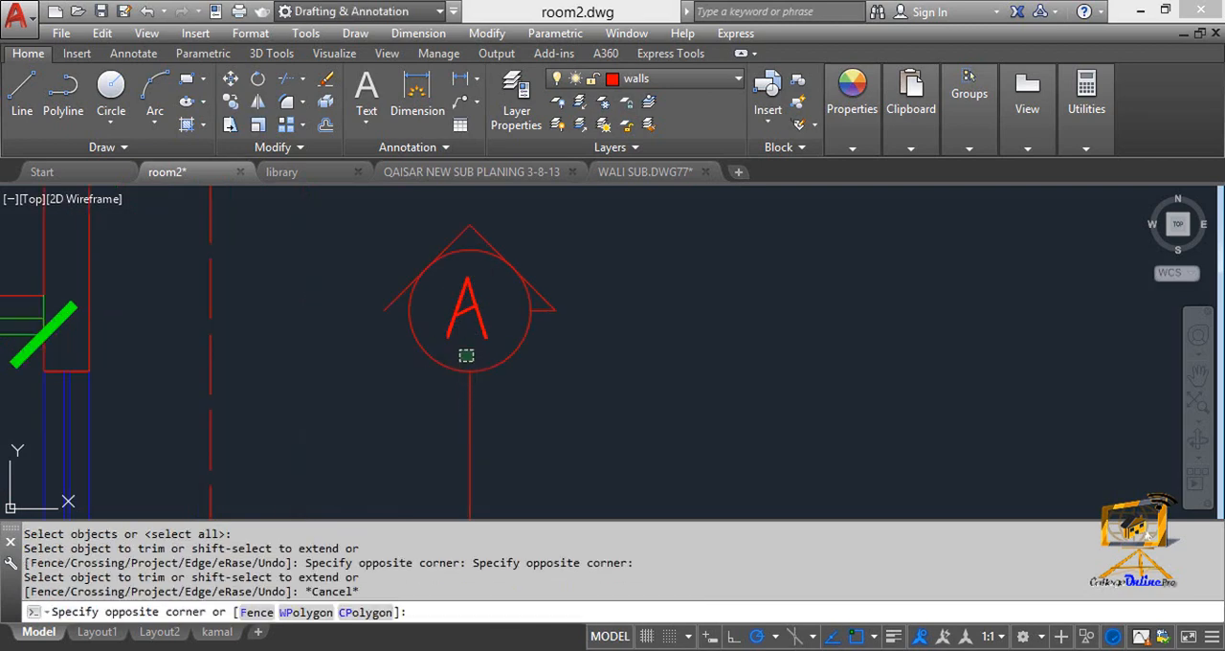
pyautogui.click(471, 356)
pyautogui.press('Delete')
# Select the cutting line's horizontal segment together with its two vertical end segments.
pyautogui.scroll(-2, 455, 356)
pyautogui.moveTo(447, 368)
pyautogui.mouseDown(button='middle')
pyautogui.moveTo(580, 341)
pyautogui.moveTo(738, 361)
pyautogui.mouseUp(button='middle')
pyautogui.scroll(-1, 738, 362)
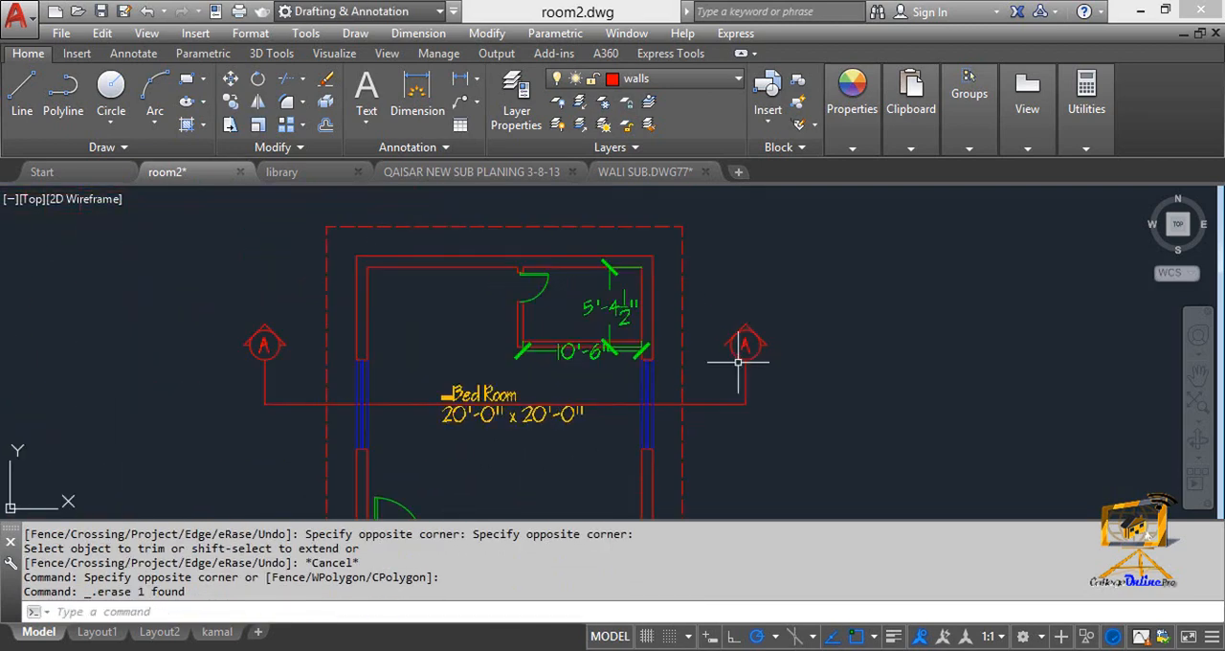
pyautogui.moveTo(612, 437); pyautogui.dragTo(743, 419, button='middle')
pyautogui.click(436, 384)
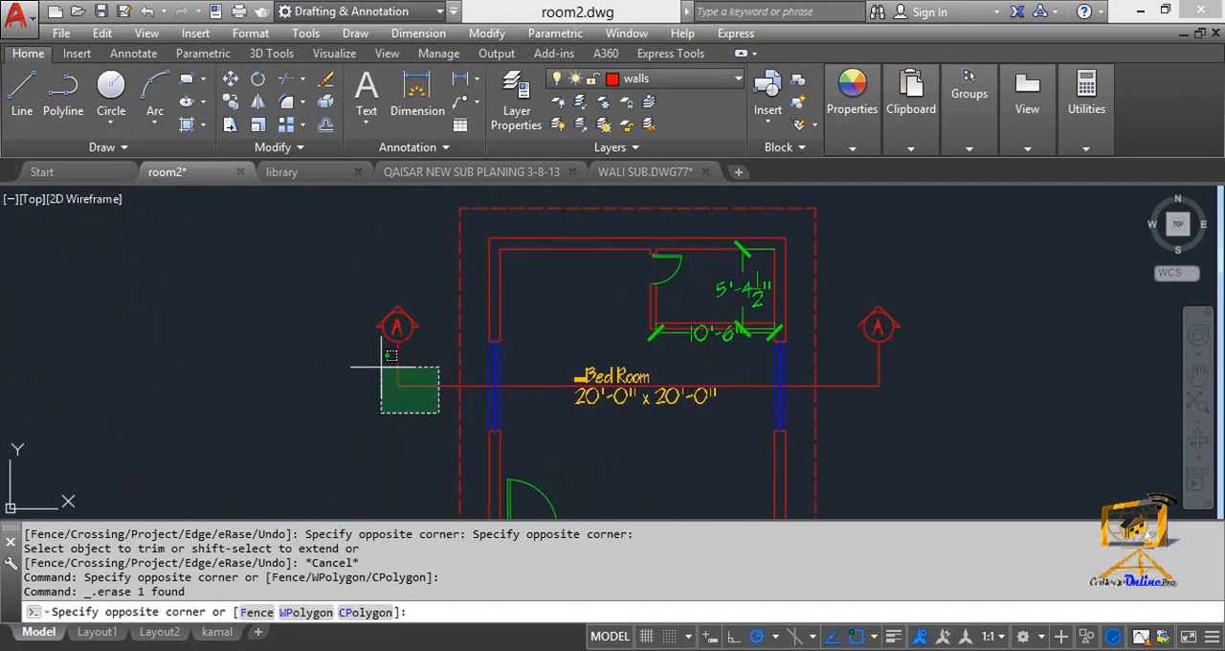
pyautogui.click(369, 417)
pyautogui.click(915, 417)
pyautogui.click(876, 366)
pyautogui.click(875, 366)
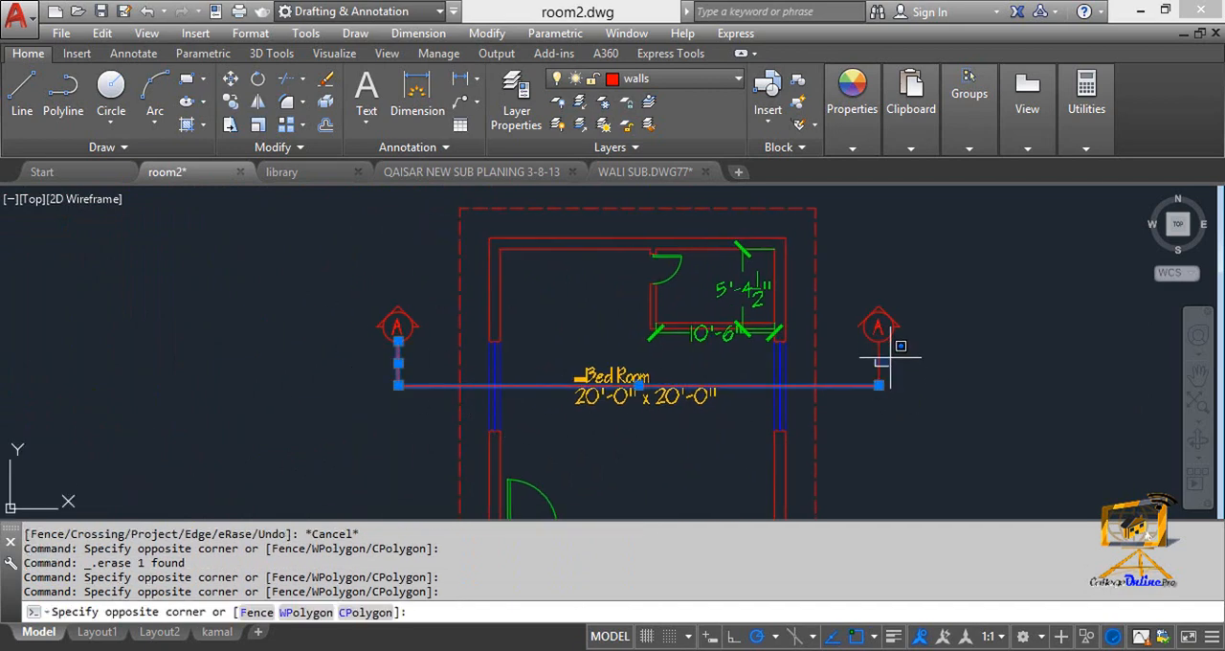
pyautogui.click(892, 355)
pyautogui.click(885, 368)
pyautogui.click(872, 360)
pyautogui.scroll(-4, 738, 380)
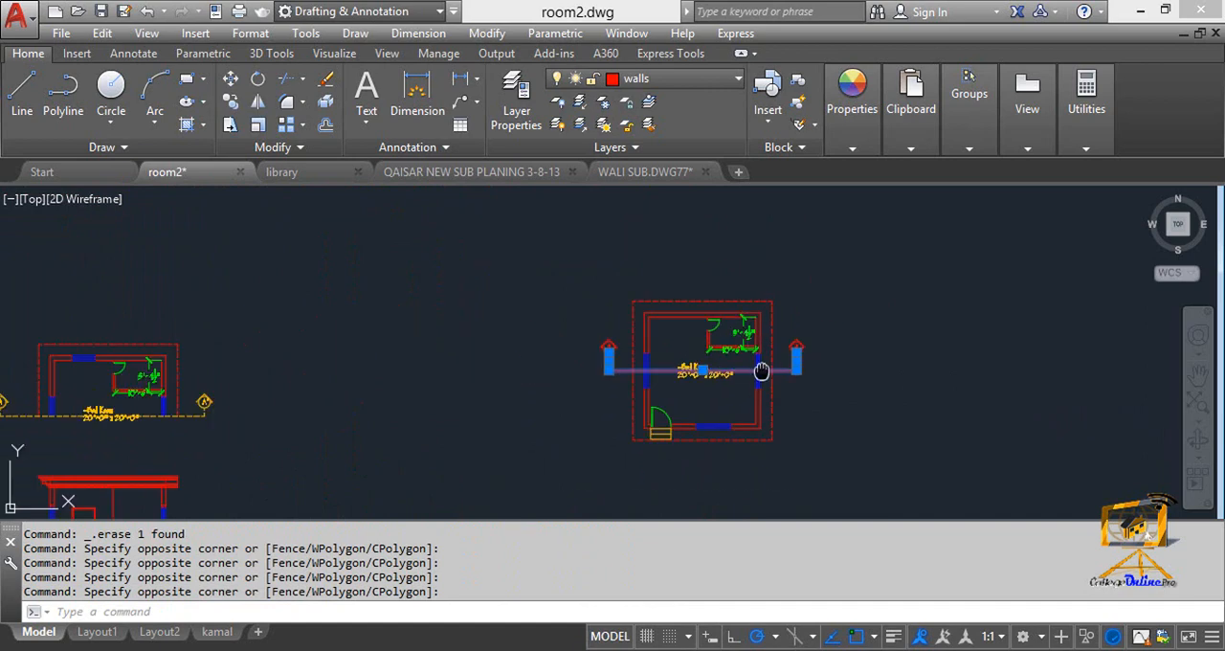
# Try to load the ACAD_ISO02W100 linetype from acadiso.lin for the cutting line.
pyautogui.click(852, 151)
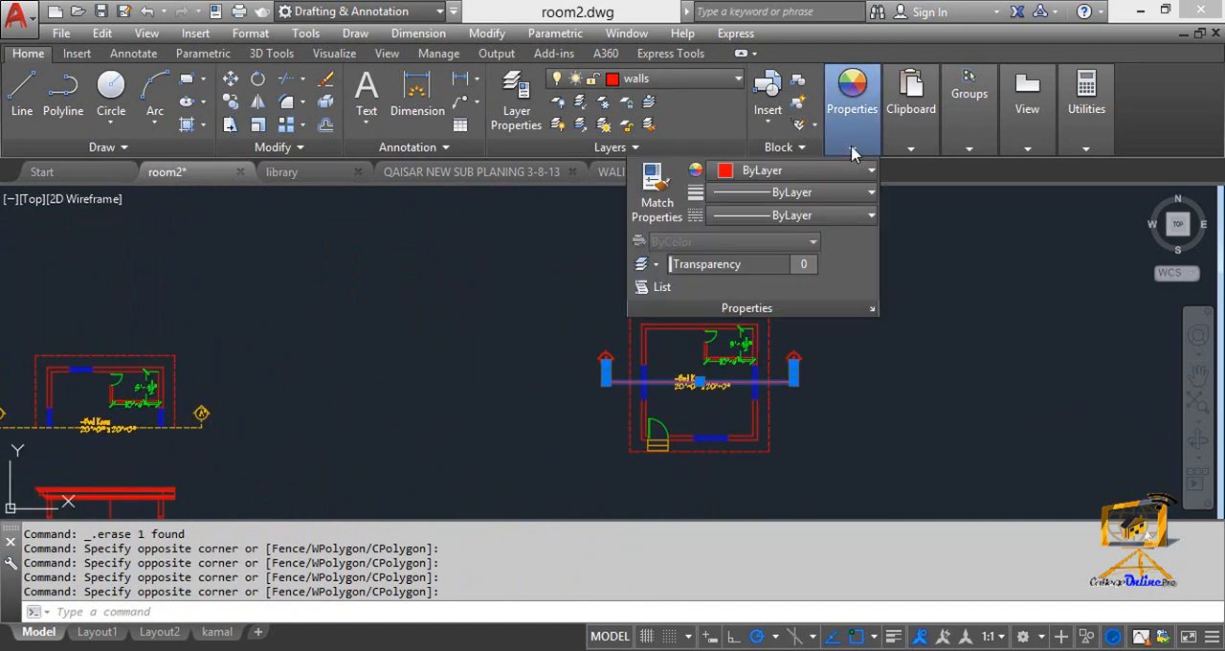
pyautogui.click(831, 217)
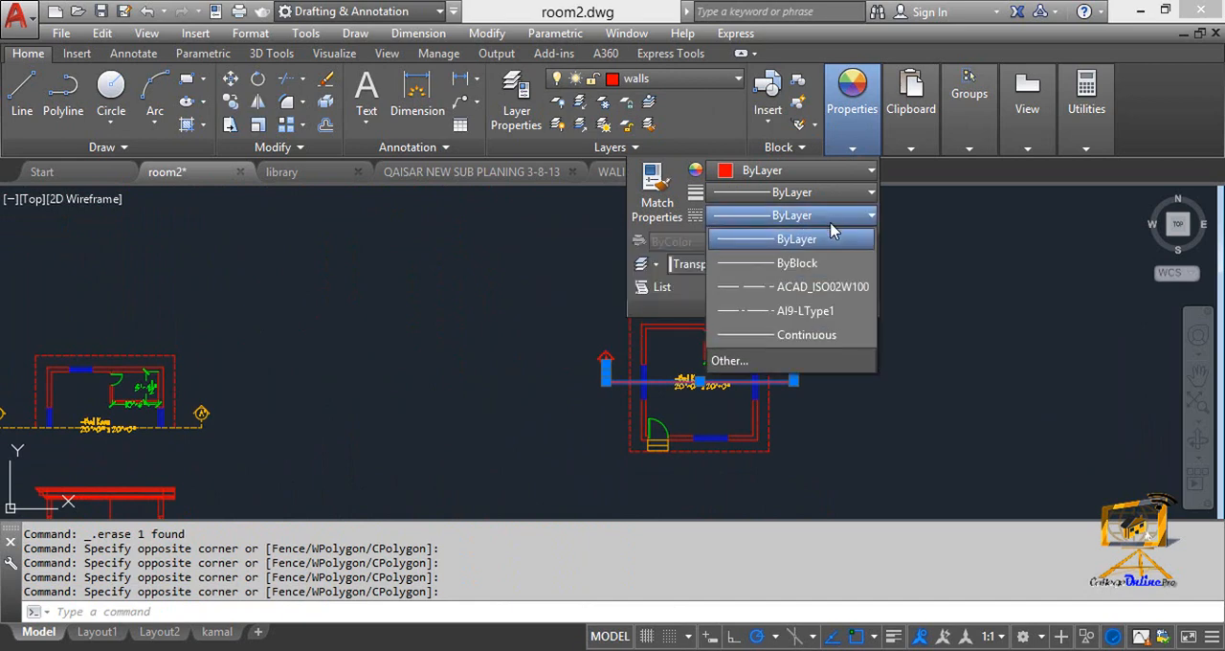
pyautogui.click(743, 361)
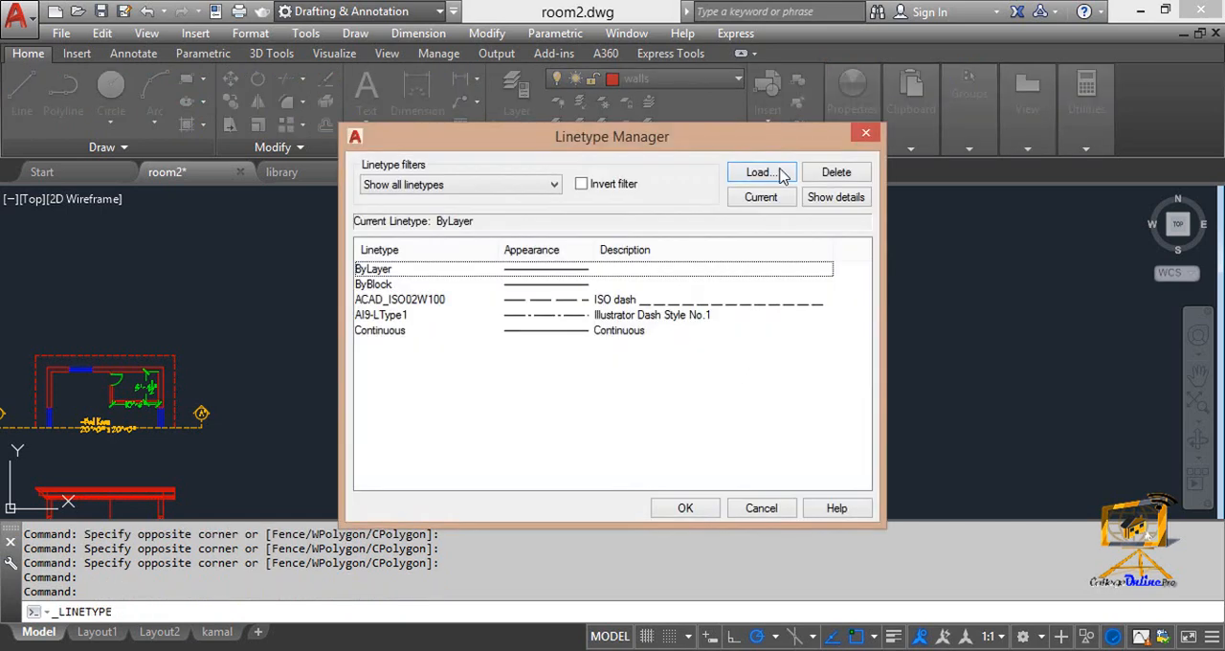
pyautogui.click(776, 178)
pyautogui.click(479, 298)
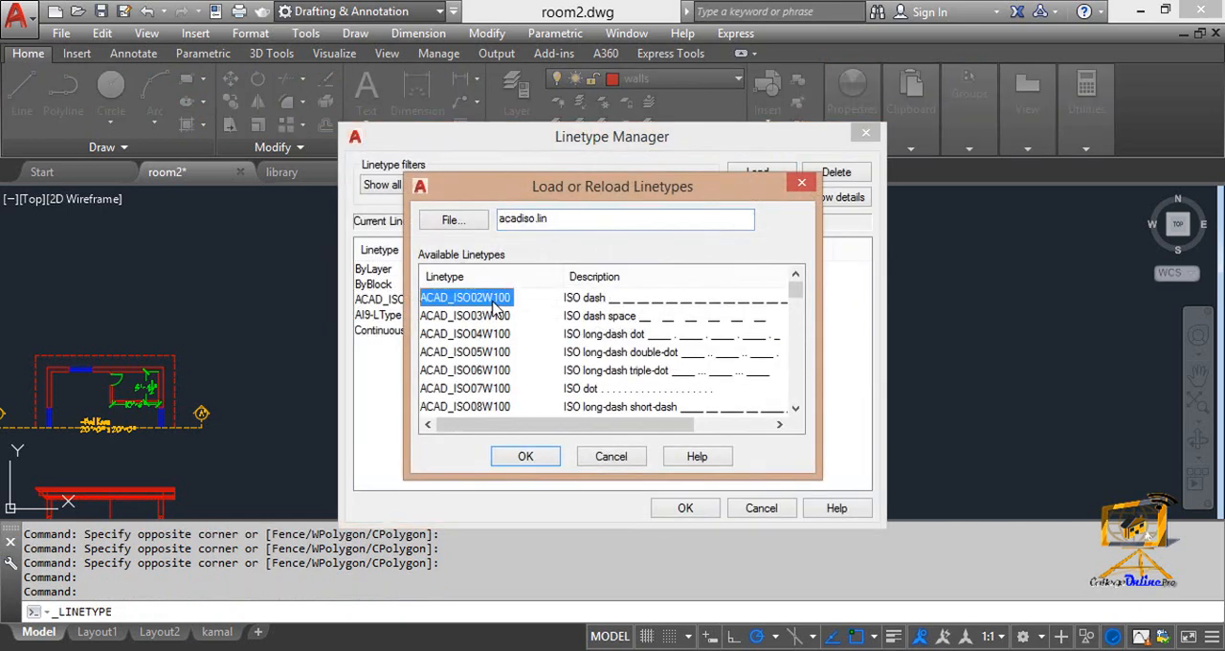
pyautogui.click(544, 459)
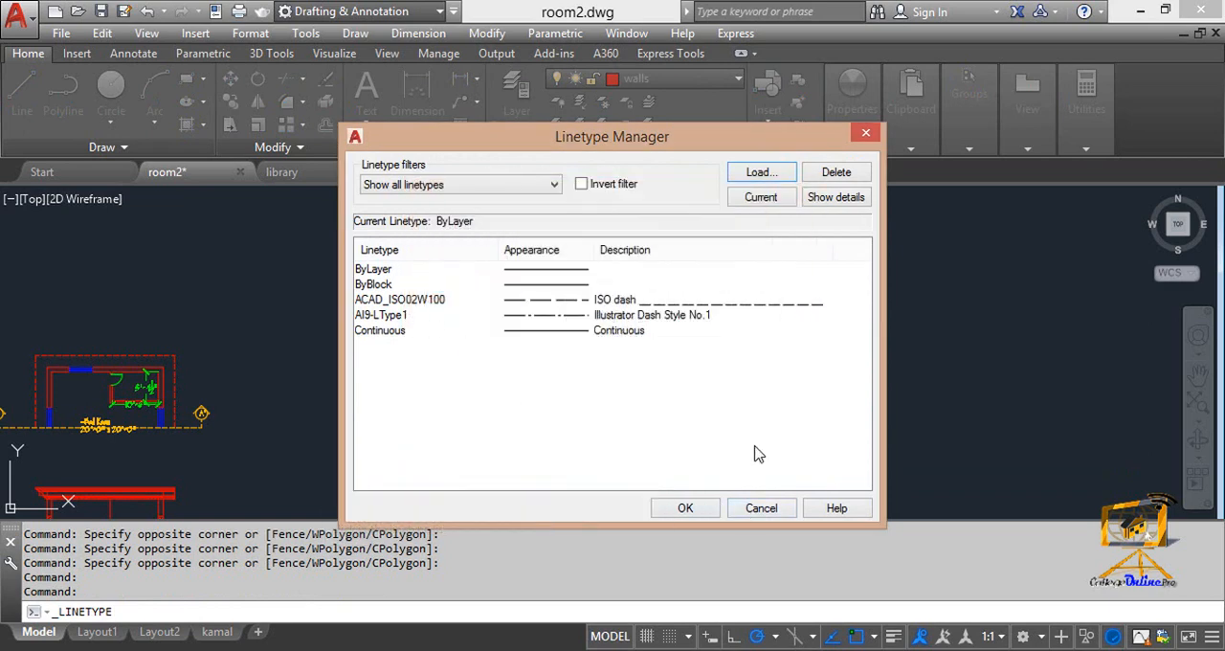
pyautogui.click(753, 514)
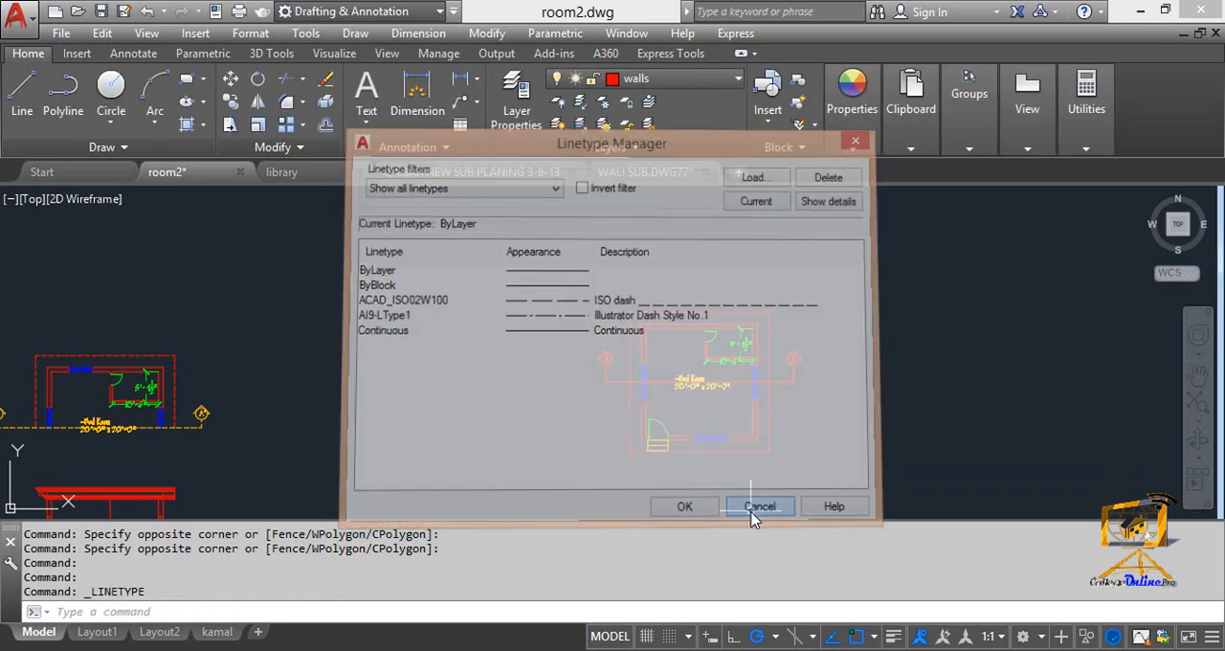
# Assign the ACAD_ISO02W100 linetype to the cutting line's horizontal segment and both vertical end segments.
pyautogui.click(793, 409)
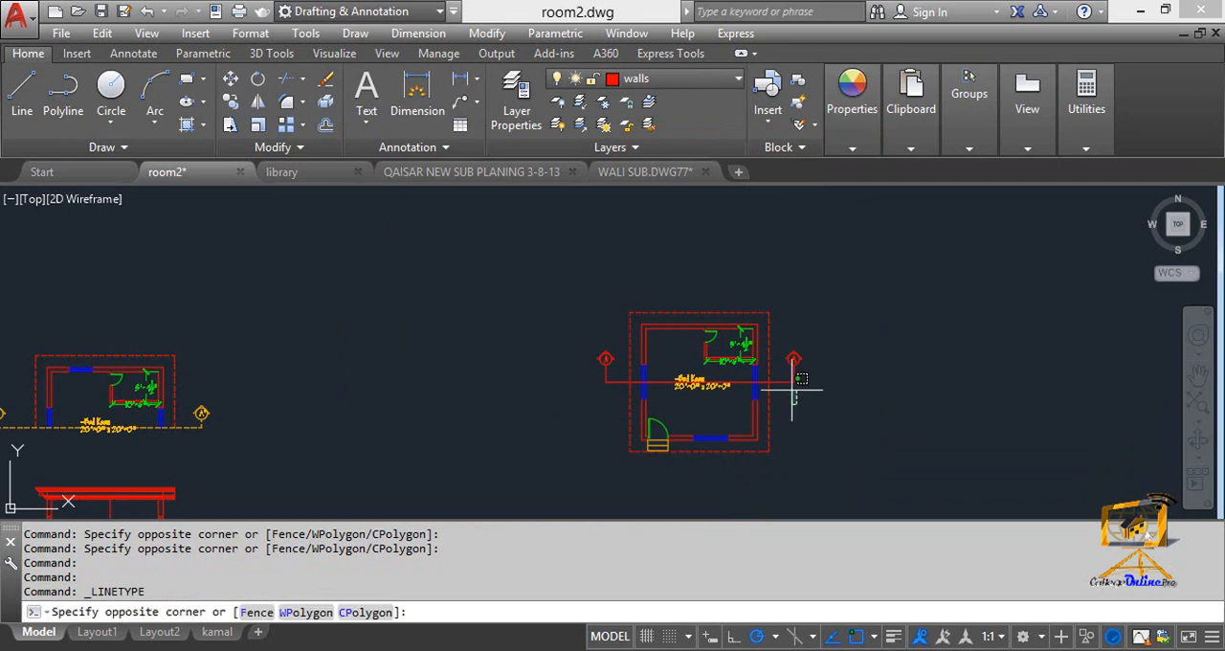
pyautogui.click(783, 378)
pyautogui.scroll(3, 615, 380)
pyautogui.click(607, 425)
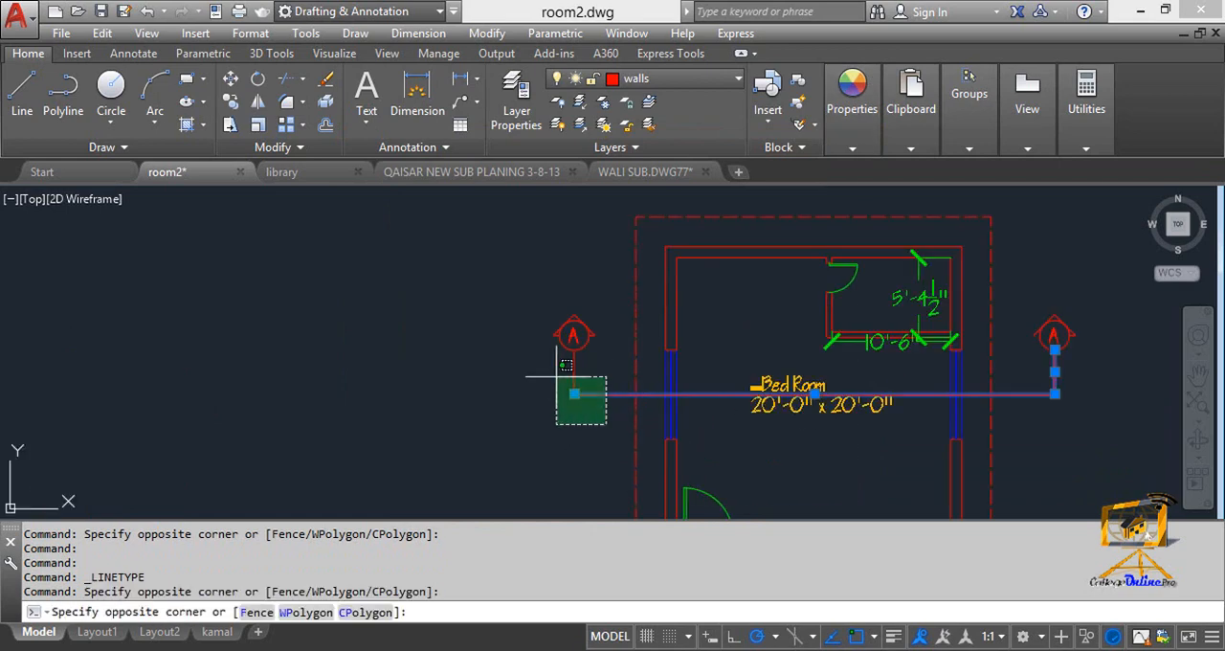
pyautogui.click(555, 370)
pyautogui.click(873, 153)
pyautogui.moveTo(910, 155)
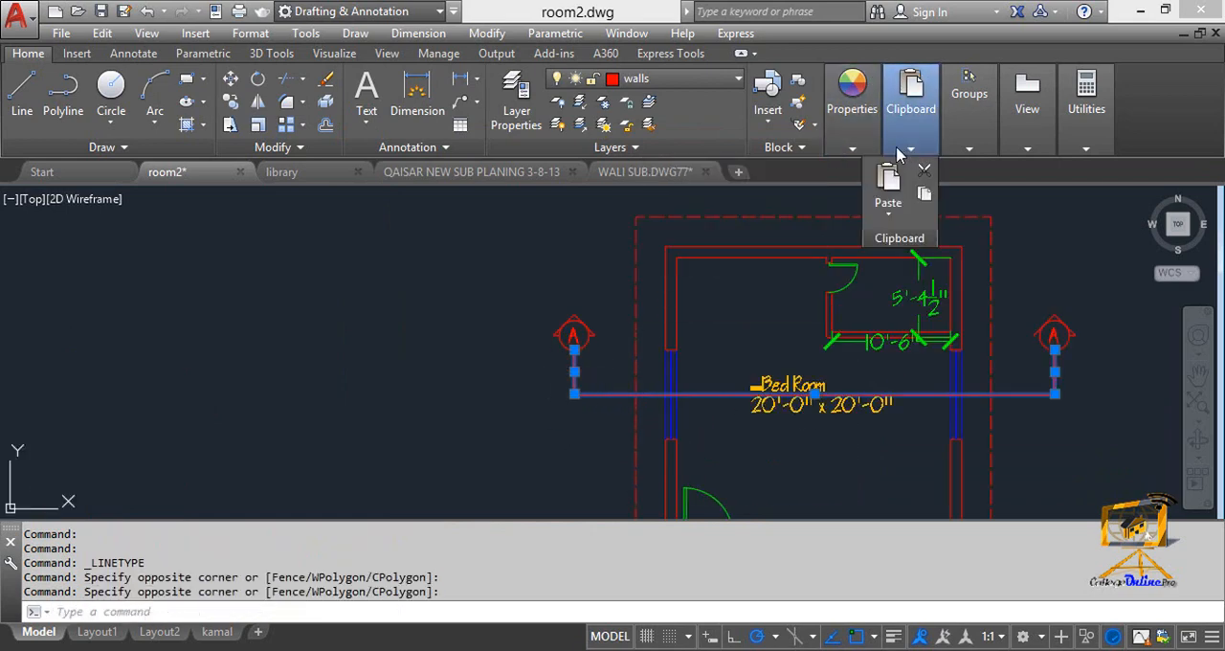
pyautogui.moveTo(852, 144)
pyautogui.click(854, 215)
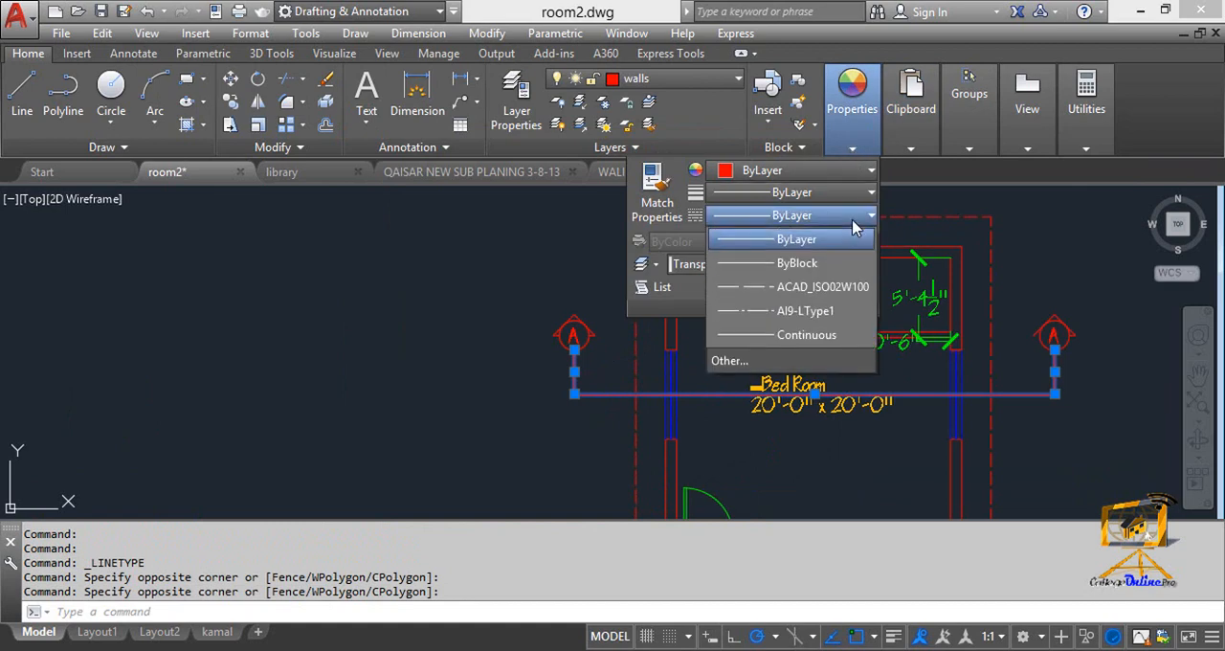
pyautogui.click(820, 293)
pyautogui.press('F1')
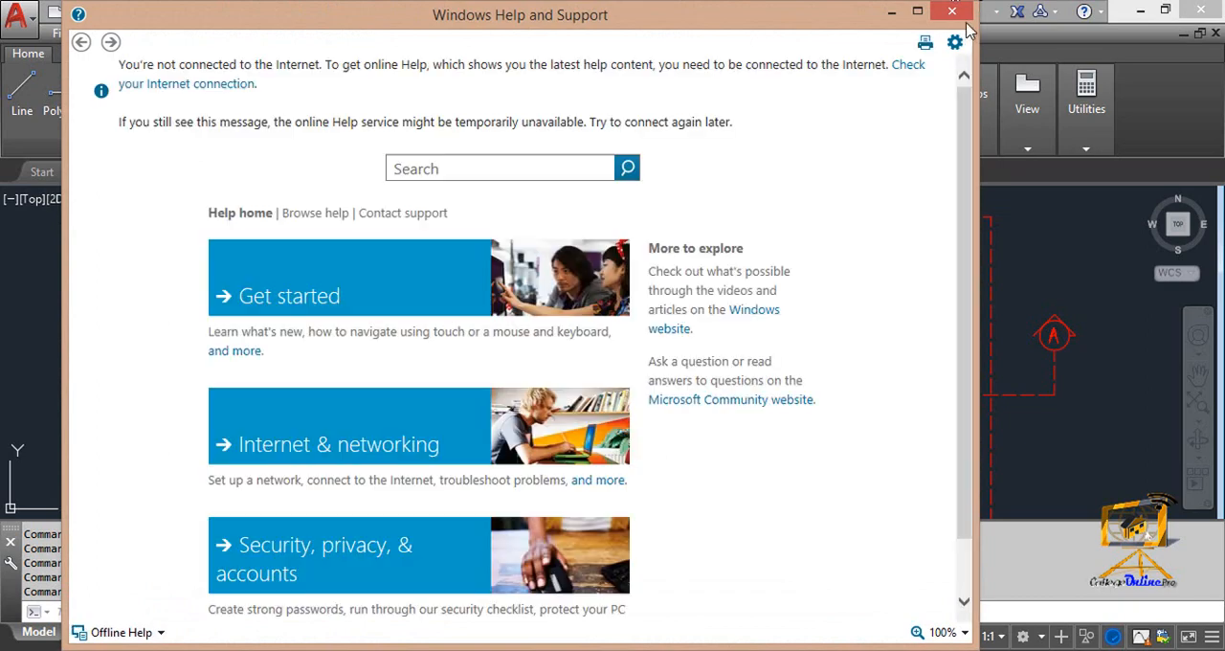
pyautogui.click(948, 15)
# Draw a short vertical line from the midpoint of the bedroom's upper inner wall line to just beyond the outer wall line.
pyautogui.scroll(-4, 795, 431)
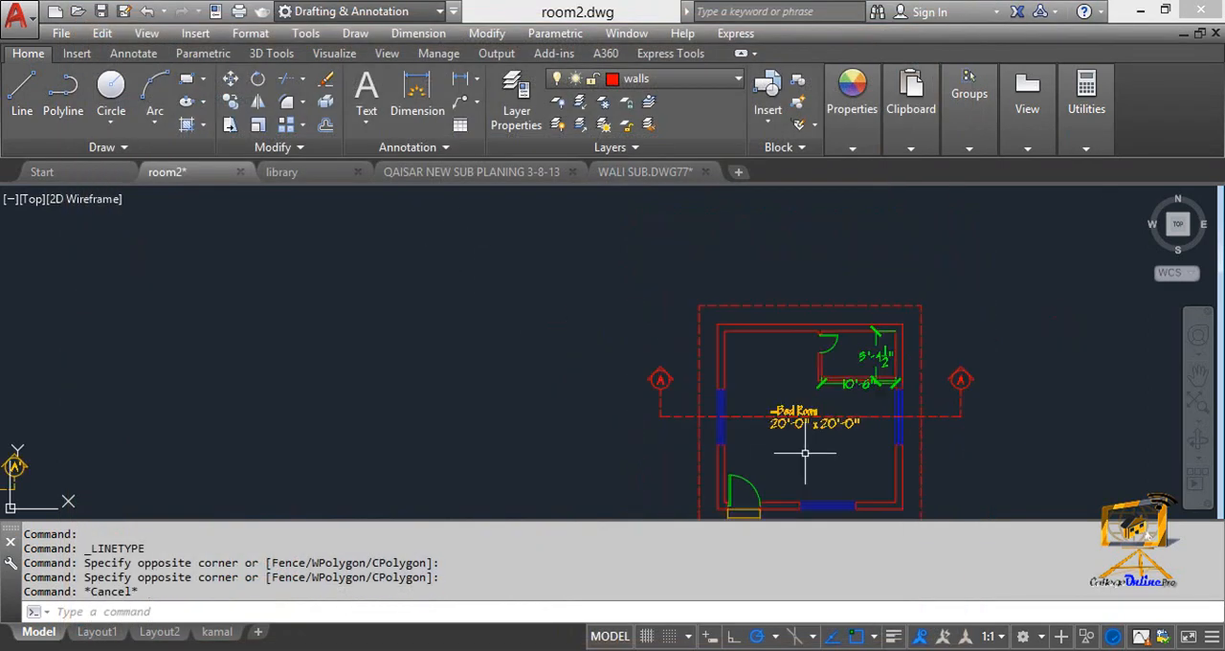
pyautogui.scroll(4, 732, 397)
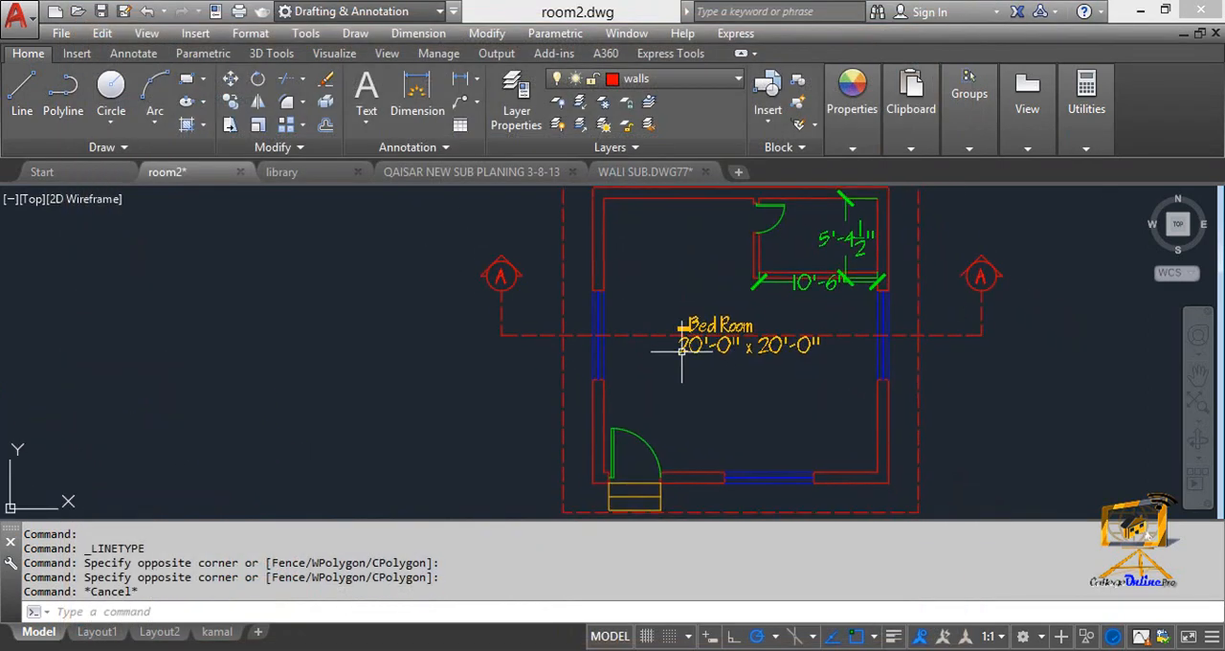
pyautogui.scroll(-2, 673, 222)
pyautogui.moveTo(651, 264)
pyautogui.mouseDown(button='middle')
pyautogui.moveTo(602, 297)
pyautogui.moveTo(584, 330)
pyautogui.mouseUp(button='middle')
pyautogui.scroll(5, 586, 316)
pyautogui.scroll(-2, 582, 265)
pyautogui.scroll(-1, 615, 284)
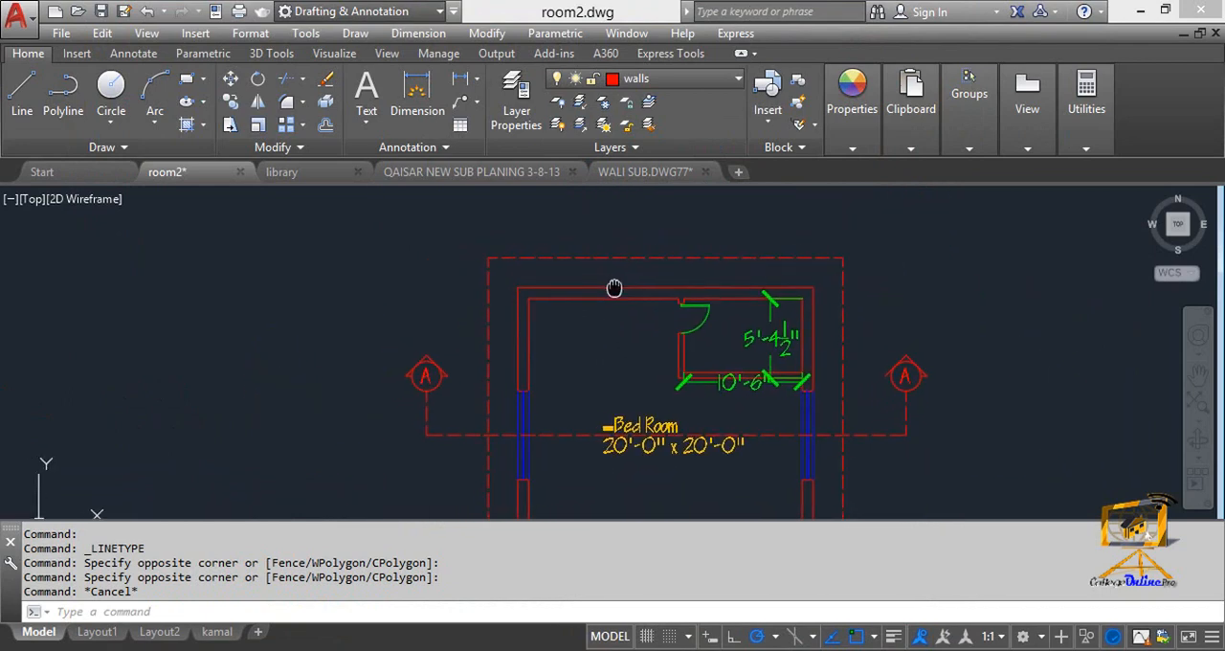
pyautogui.scroll(2, 614, 285)
pyautogui.write('l')
pyautogui.press('Return')
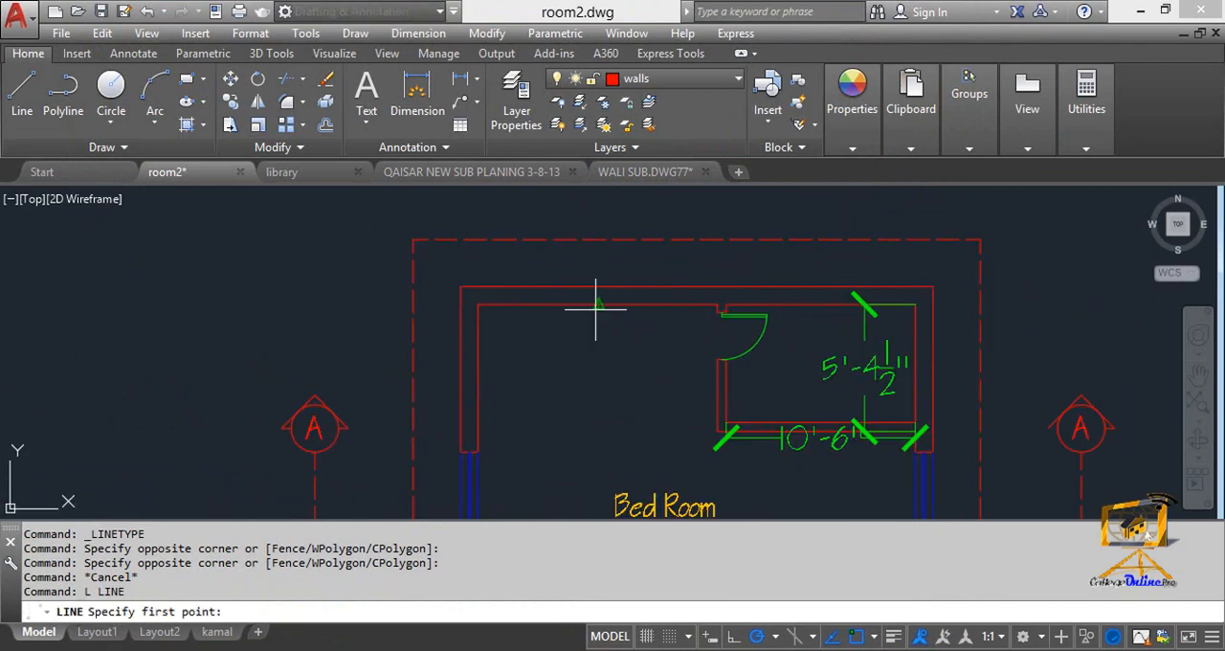
pyautogui.click(595, 307)
pyautogui.click(595, 269)
pyautogui.press('Escape')
pyautogui.press('Escape')
# Offset the short vertical line 2' to each side and erase the original line between the copies.
pyautogui.scroll(2, 602, 277)
pyautogui.write('o')
pyautogui.press('Return')
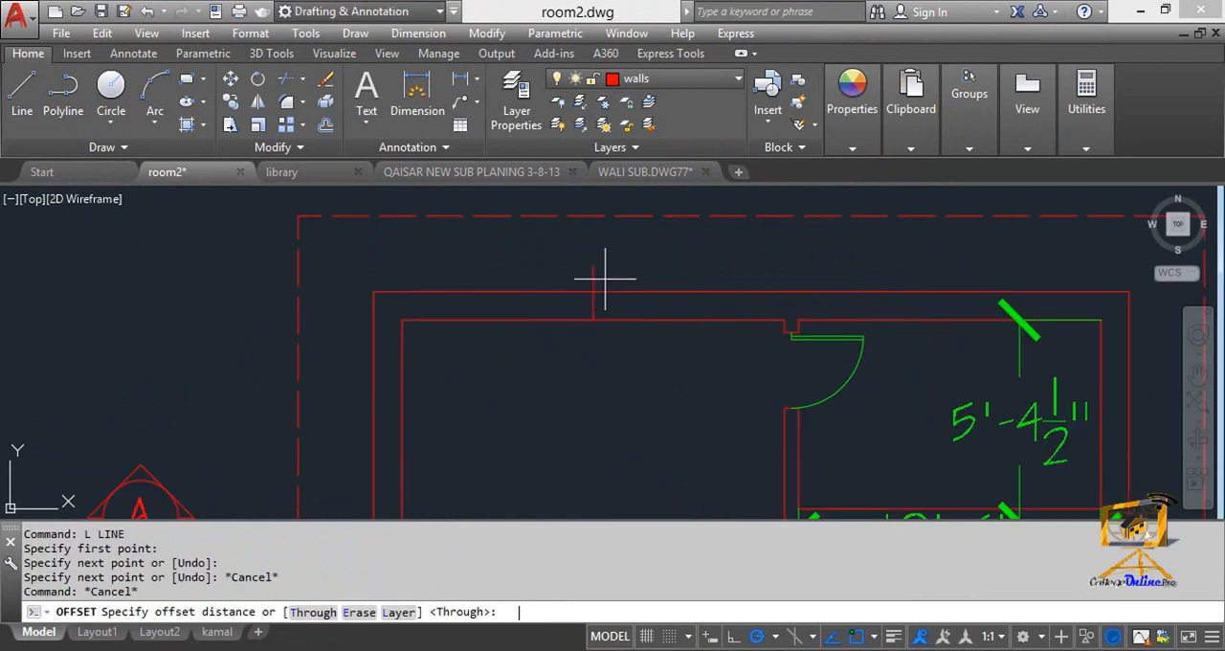
pyautogui.press('Return')
pyautogui.click(595, 284)
pyautogui.click(562, 281)
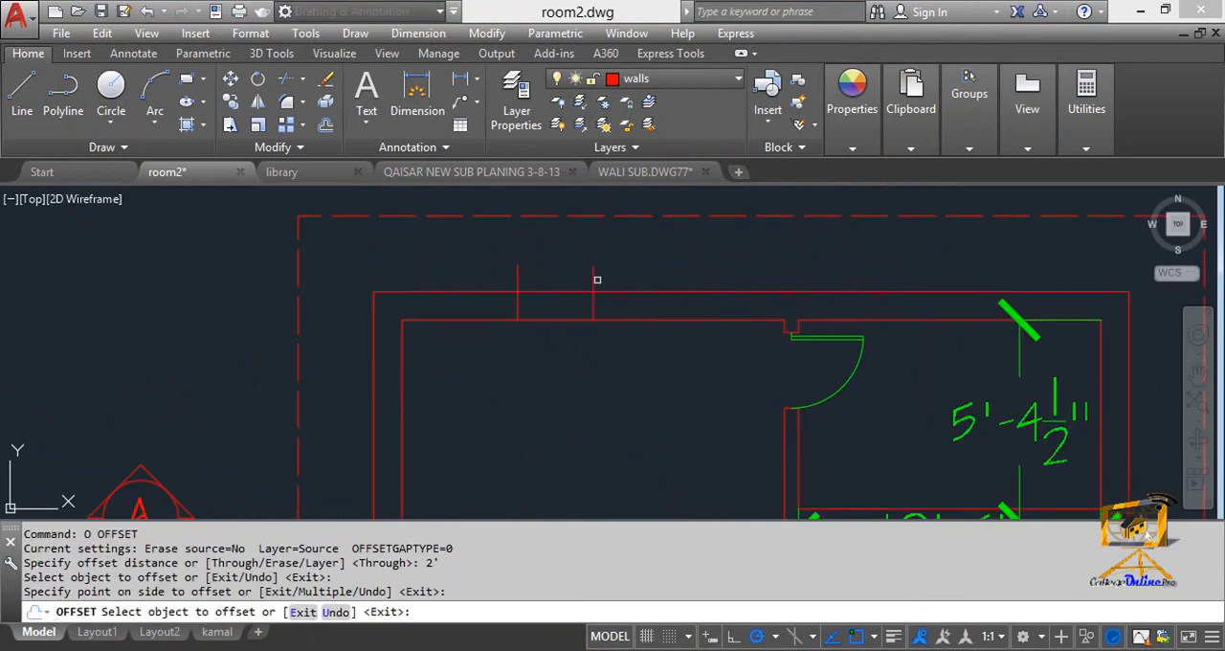
pyautogui.click(595, 279)
pyautogui.click(646, 278)
pyautogui.press('Escape')
pyautogui.click(609, 279)
pyautogui.click(570, 260)
pyautogui.press('Delete')
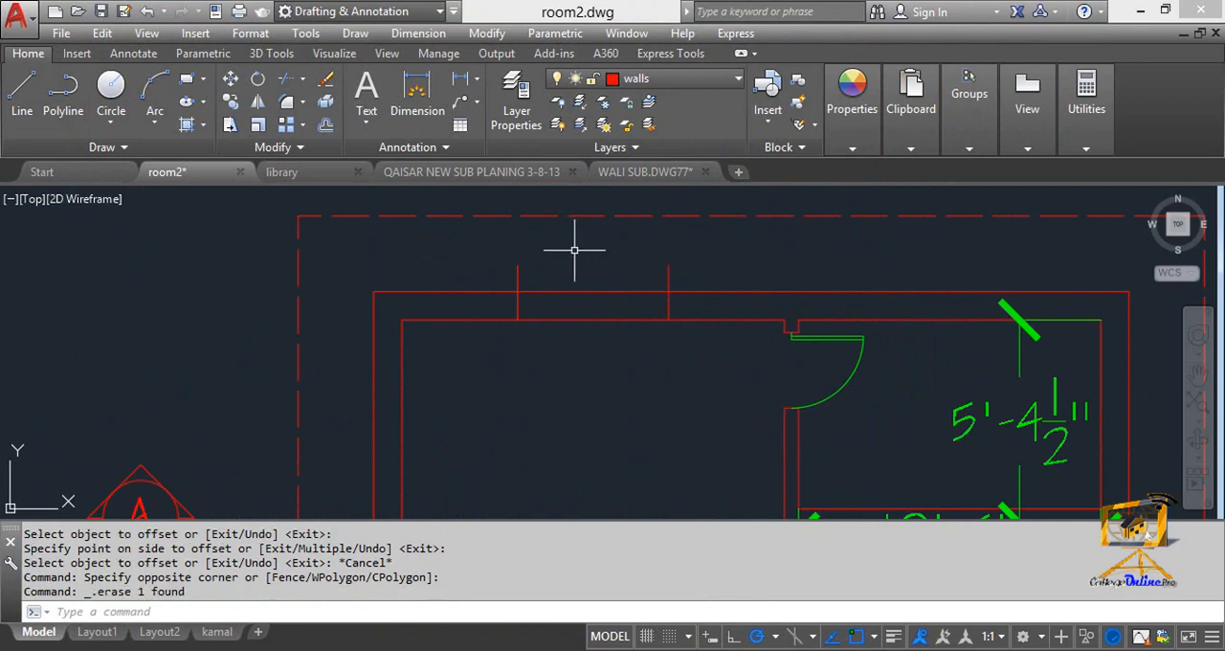
# Trim out the upper wall lines between the two offset lines and cut off the line ends projecting beyond the wall.
pyautogui.write('tr')
pyautogui.press('Return')
pyautogui.press('Return')
pyautogui.click(618, 351)
pyautogui.click(564, 271)
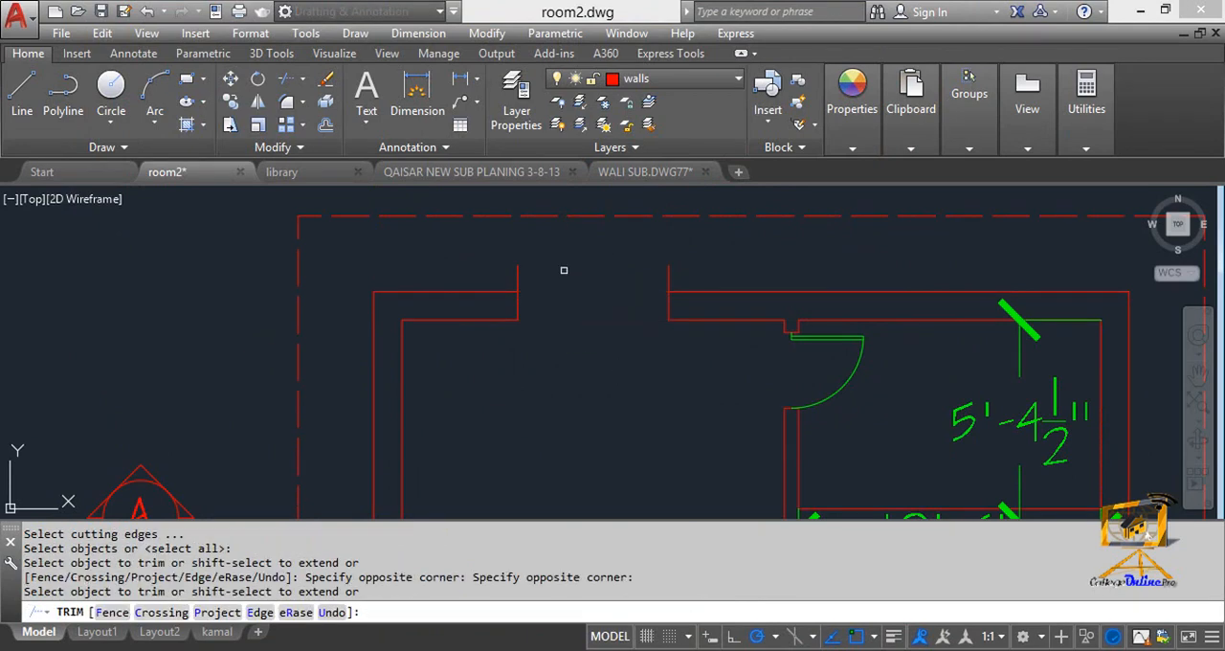
pyautogui.click(468, 253)
pyautogui.click(664, 259)
pyautogui.press('Escape')
pyautogui.press('Escape')
# Draw a multiline across the upper wall opening between its two outer corners.
pyautogui.write('m')
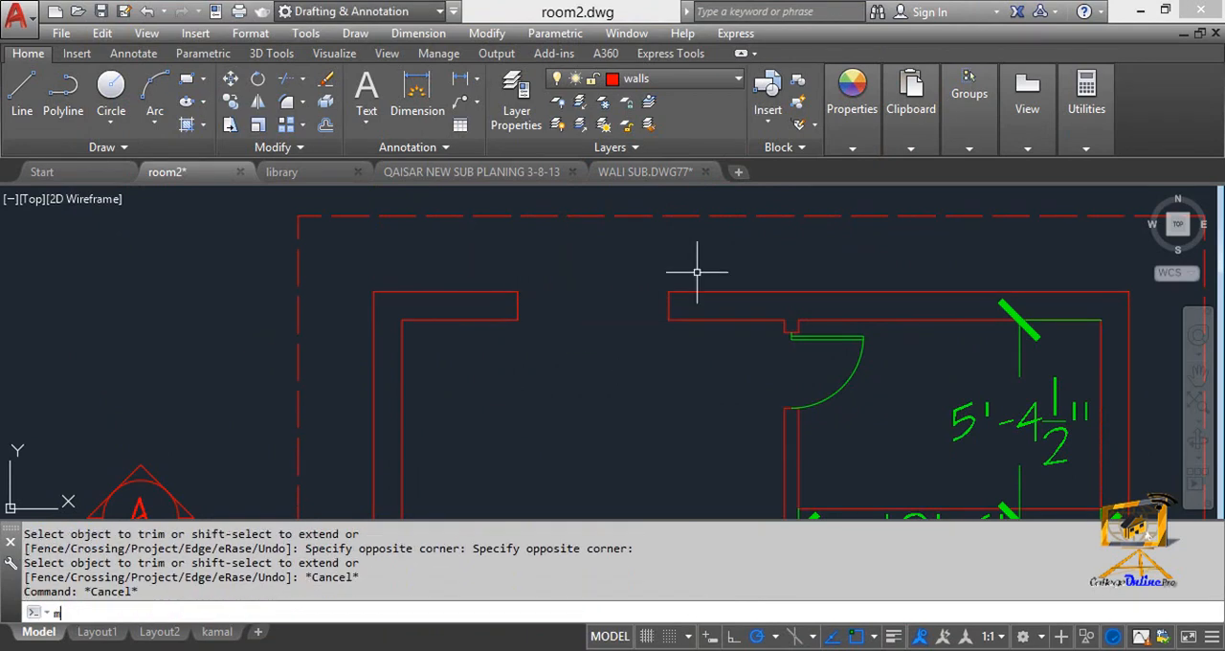
pyautogui.write('l')
pyautogui.press('Return')
pyautogui.click(518, 291)
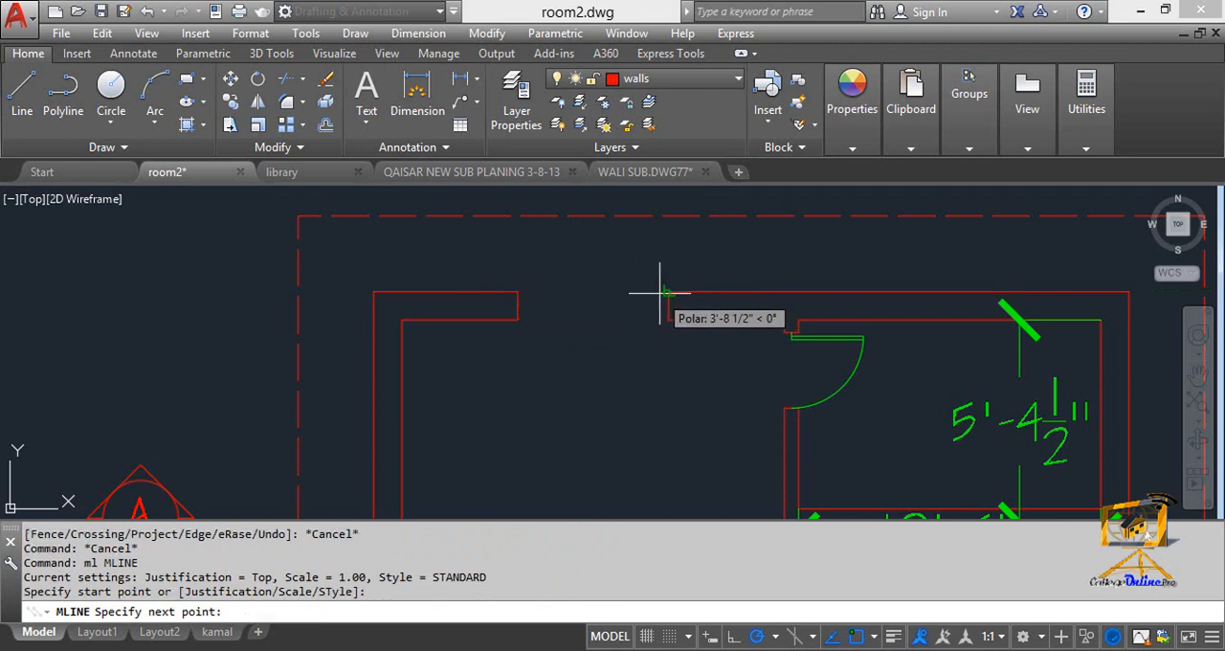
pyautogui.click(668, 291)
pyautogui.press('Escape')
# Match the properties of the left wall's blue window onto the new multiline in the upper wall.
pyautogui.scroll(-2, 641, 306)
pyautogui.scroll(-2, 652, 261)
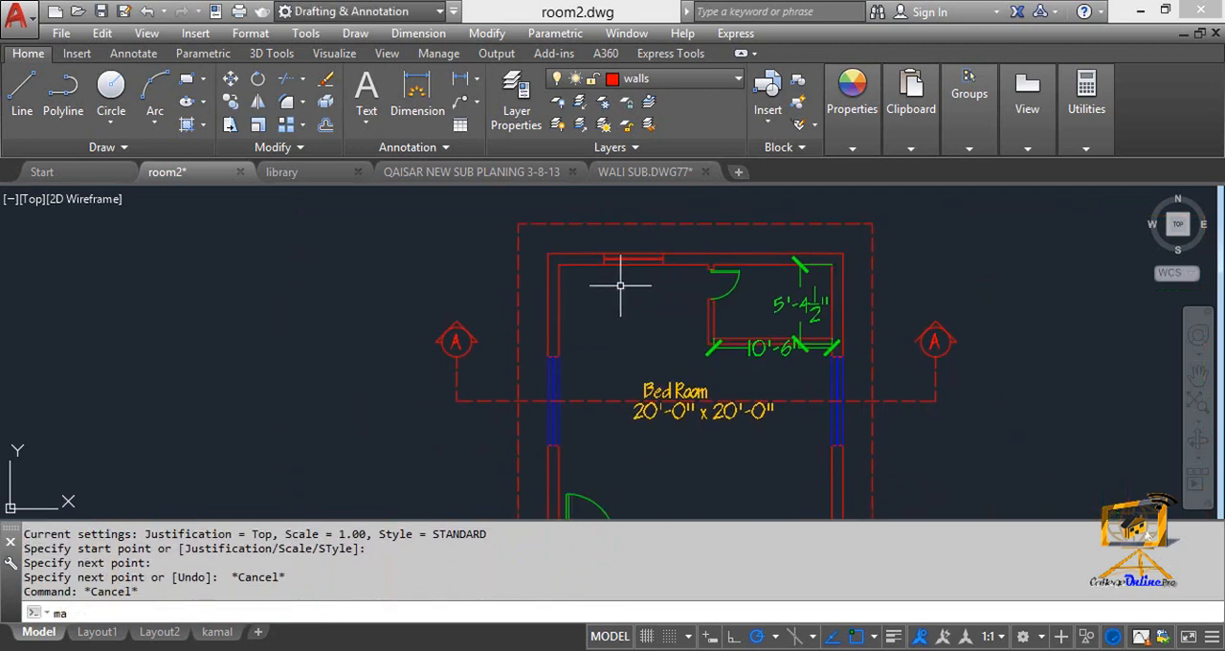
pyautogui.write('ma')
pyautogui.press('Return')
pyautogui.click(559, 384)
pyautogui.click(636, 263)
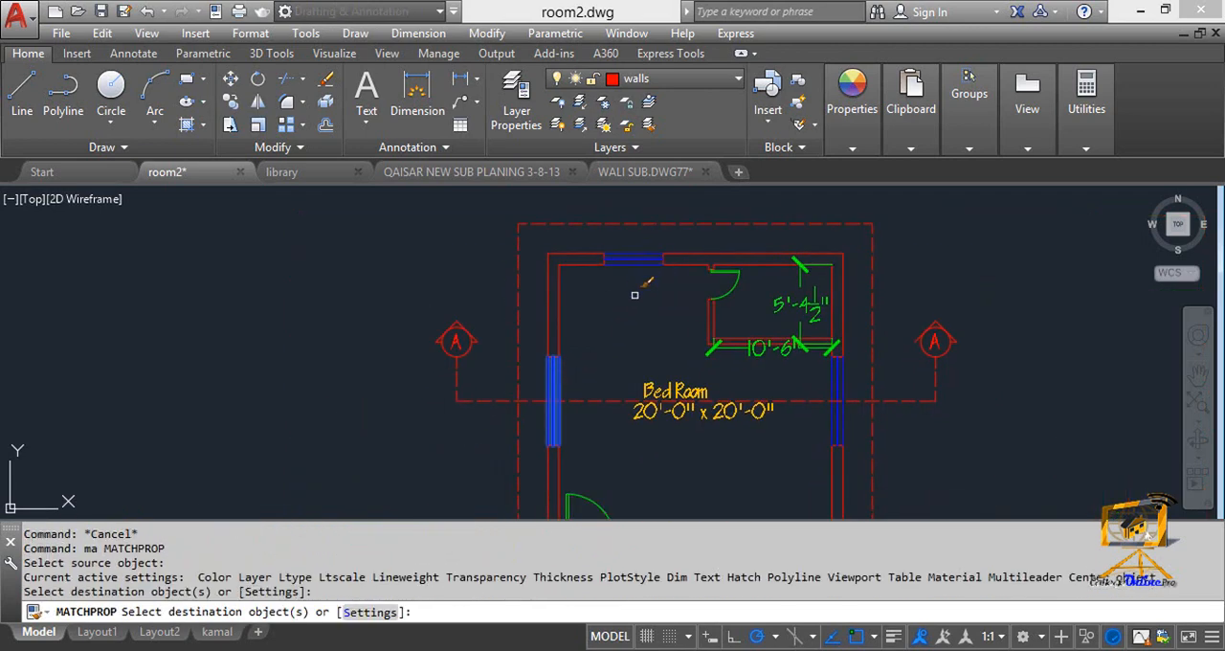
pyautogui.press('Escape')
pyautogui.press('Escape')
pyautogui.scroll(-2, 634, 274)
pyautogui.moveTo(634, 274); pyautogui.dragTo(601, 315, button='middle')
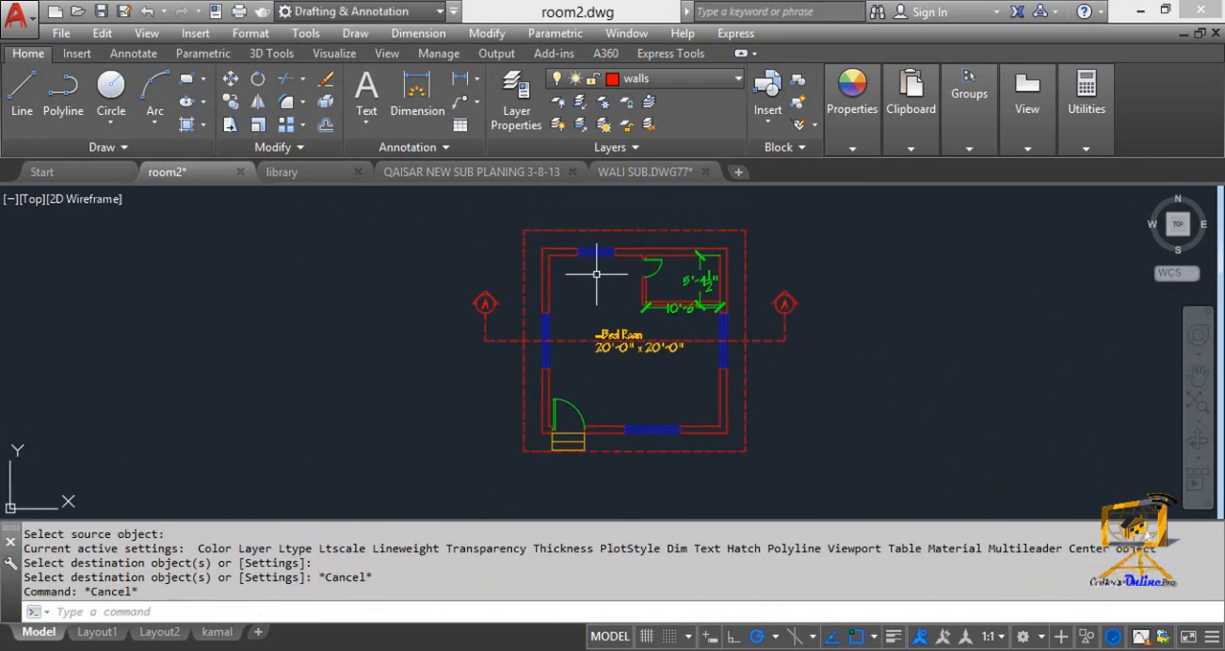
pyautogui.moveTo(600, 269); pyautogui.dragTo(546, 285, button='middle')
pyautogui.press('Escape')
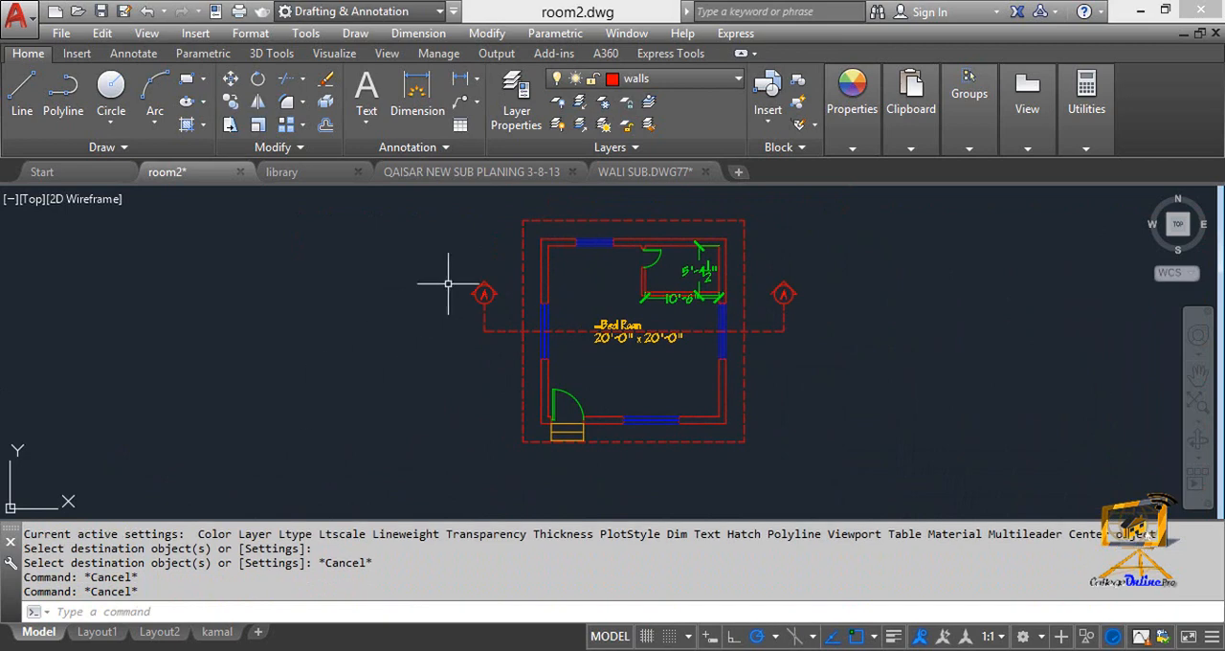
pyautogui.press('Escape')
# Trim the side windows and the dashed outer outline just below the cutting line, using the whole plan as cutting edges.
pyautogui.write('t')
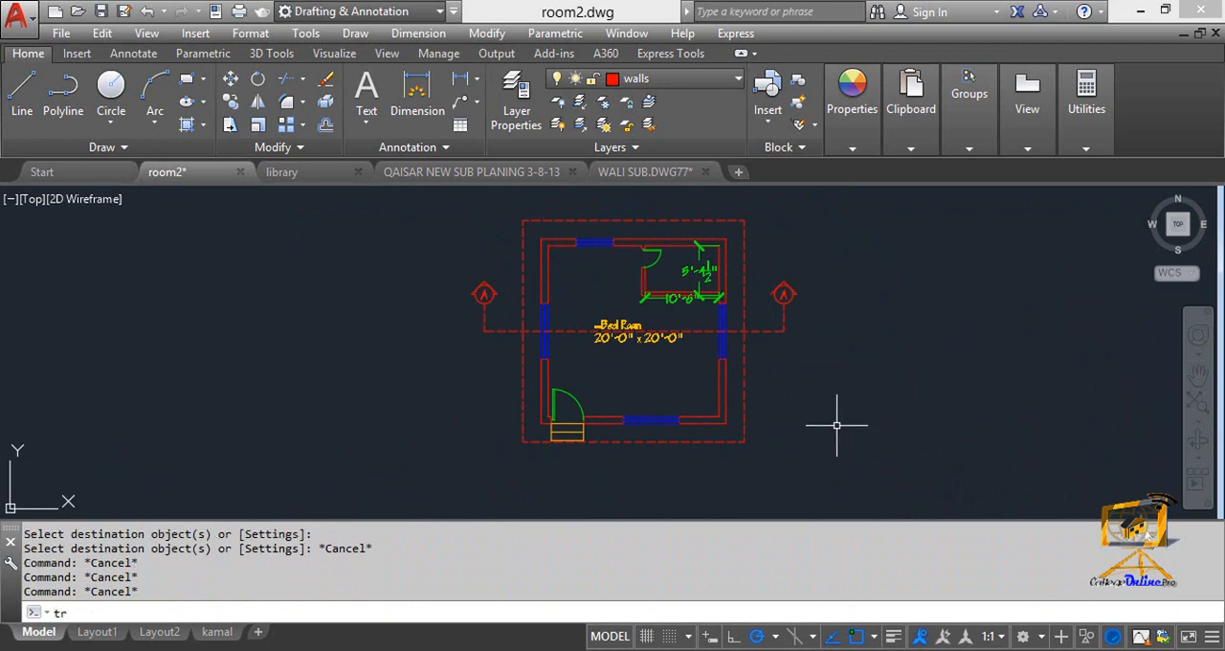
pyautogui.write('r')
pyautogui.press('Return')
pyautogui.click(834, 448)
pyautogui.click(374, 250)
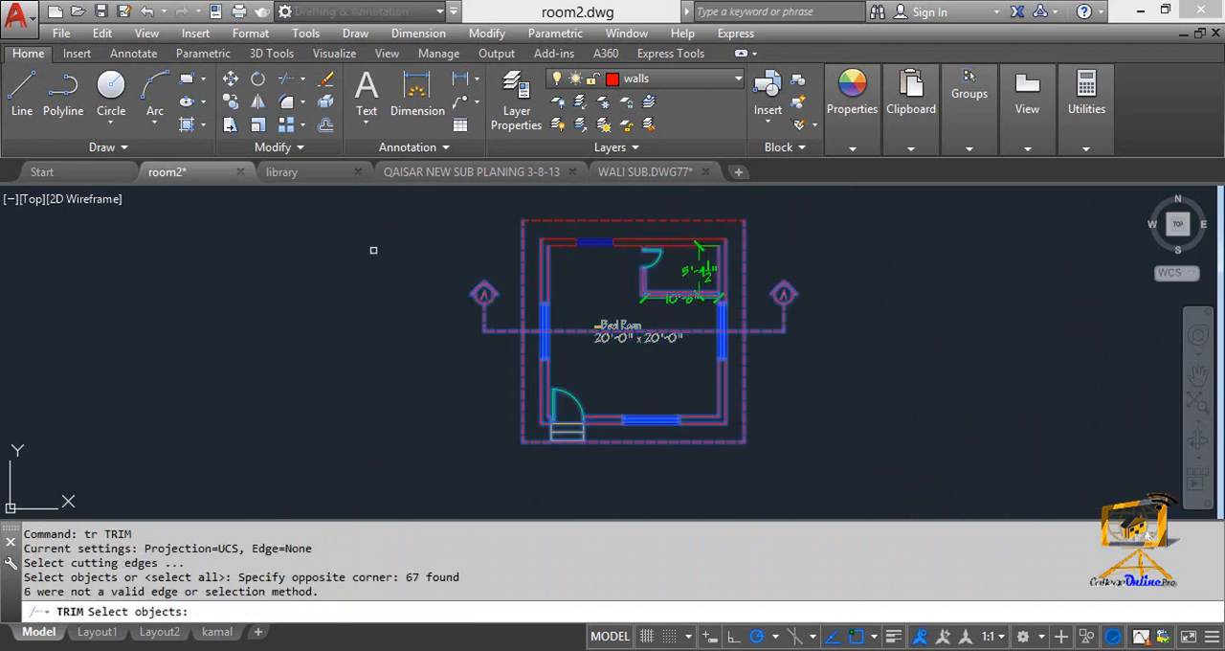
pyautogui.press('Return')
pyautogui.click(836, 505)
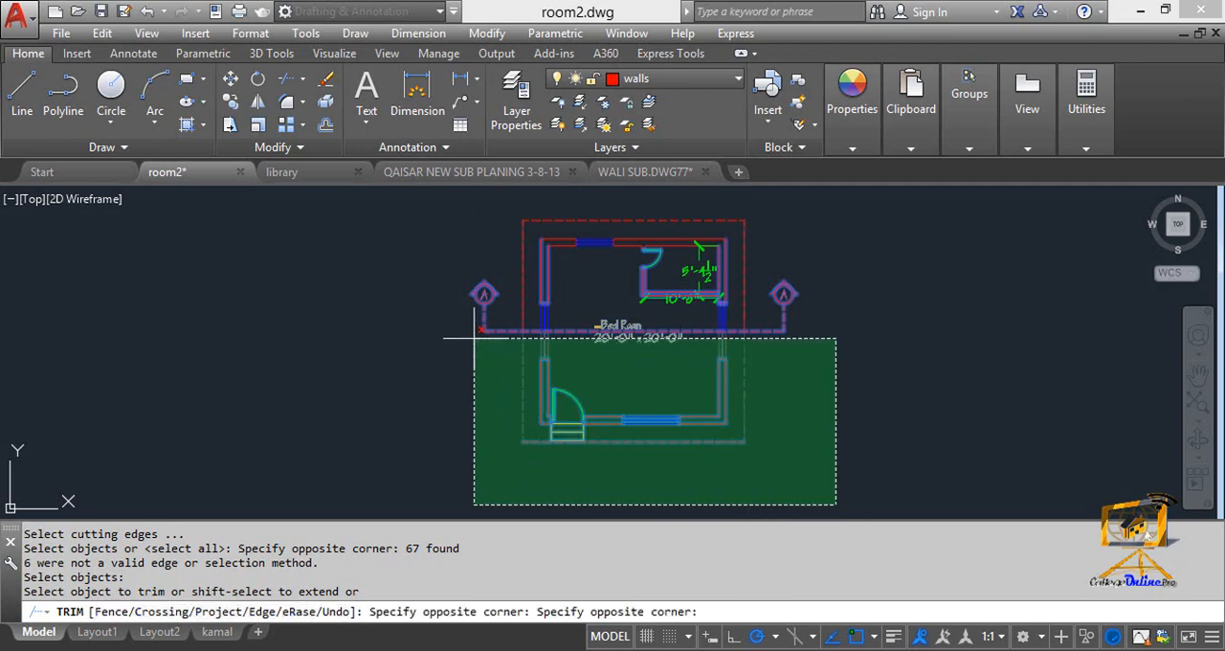
pyautogui.click(474, 338)
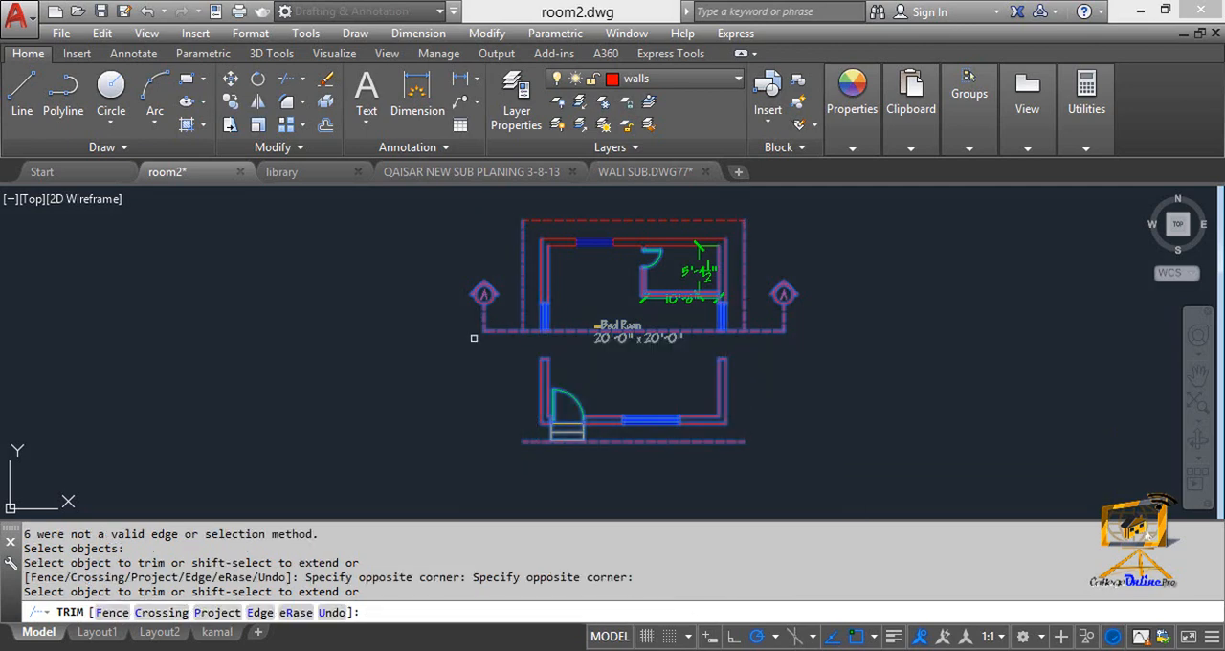
pyautogui.press('Escape')
# Erase all leftover plan geometry below the cutting line and the Bed Room 20'-0" x 20'-0" text.
pyautogui.click(823, 515)
pyautogui.click(485, 347)
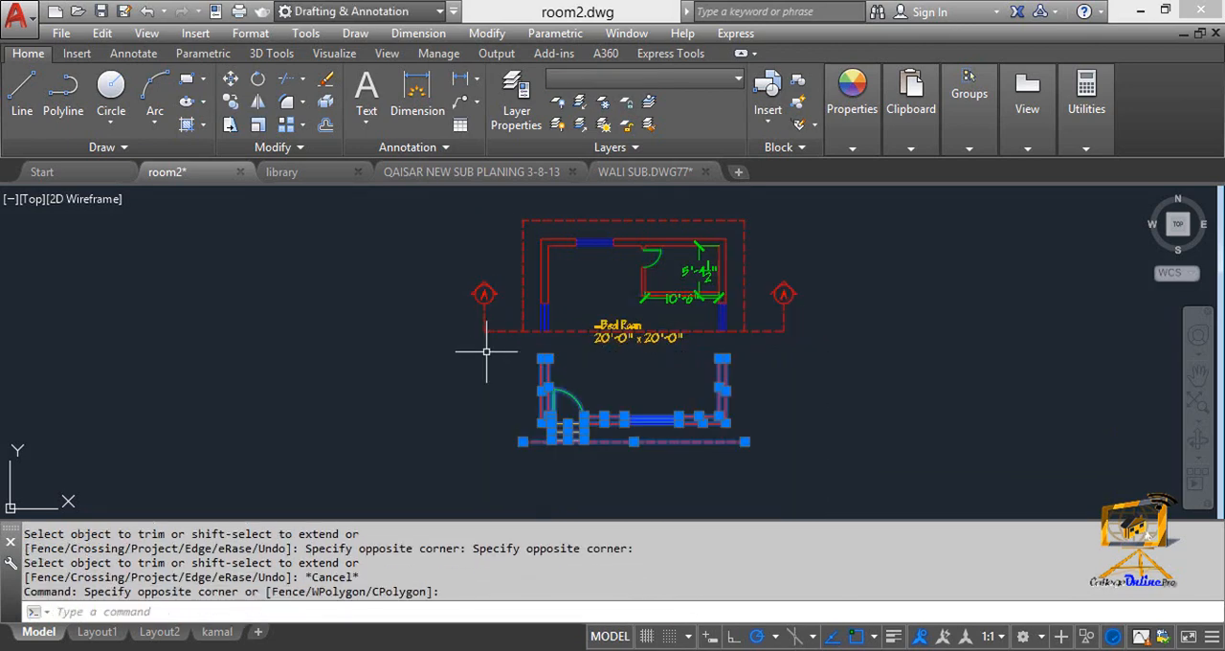
pyautogui.press('Delete')
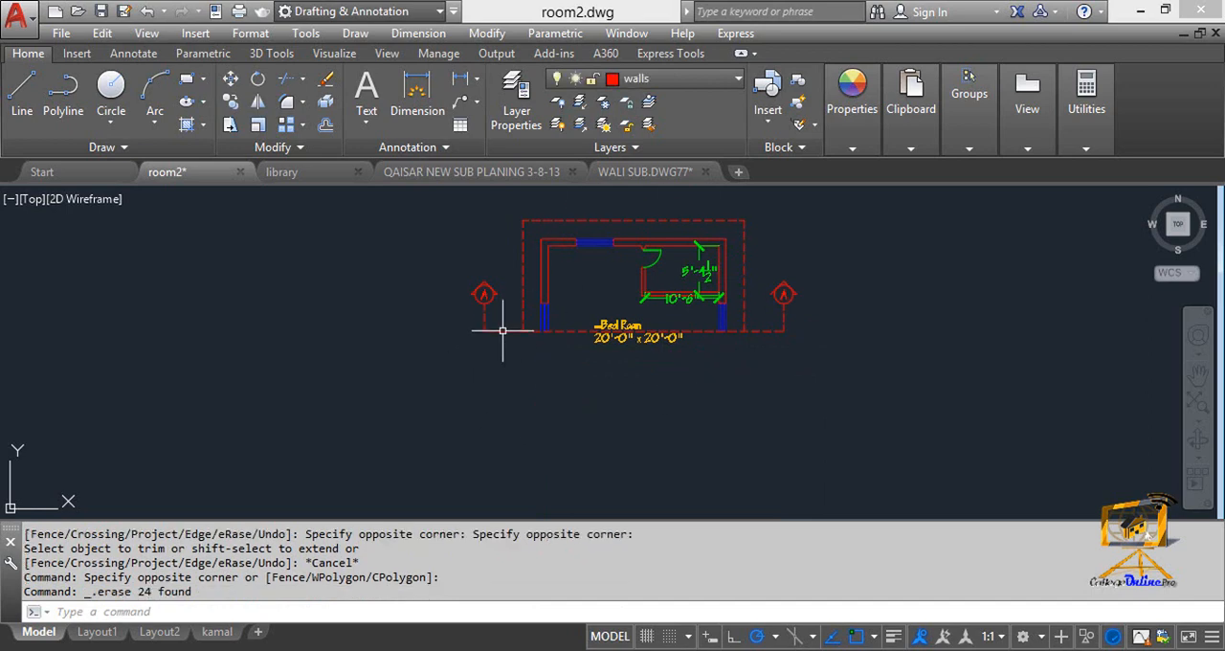
pyautogui.scroll(3, 502, 330)
pyautogui.click(650, 362)
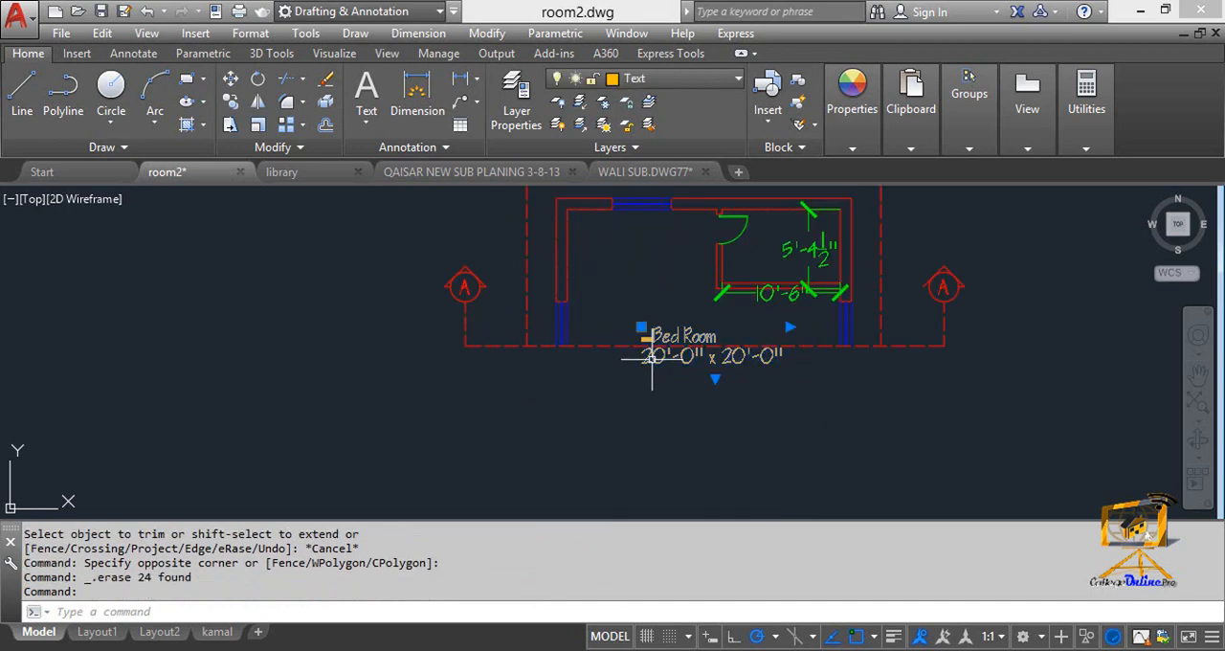
pyautogui.press('Delete')
# Place vertical construction lines through the dashed outline's left edge and the left wall's outer and inner faces at the cutting line.
pyautogui.moveTo(648, 350); pyautogui.dragTo(636, 352, button='middle')
pyautogui.write('xl')
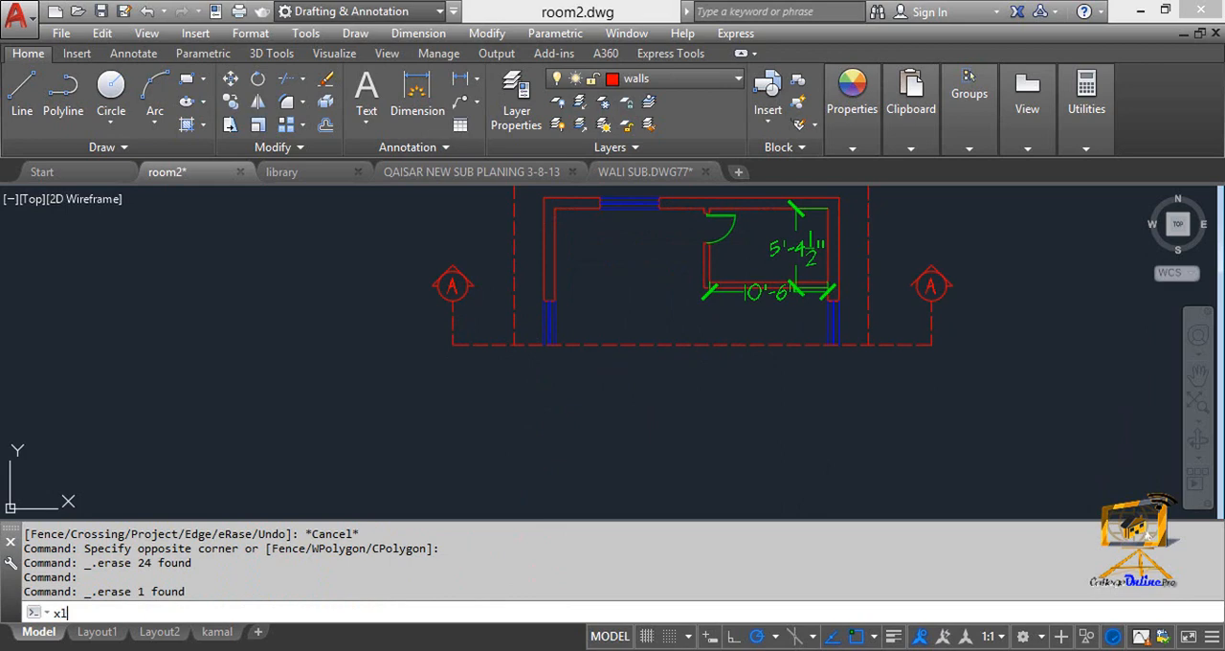
pyautogui.press('Return')
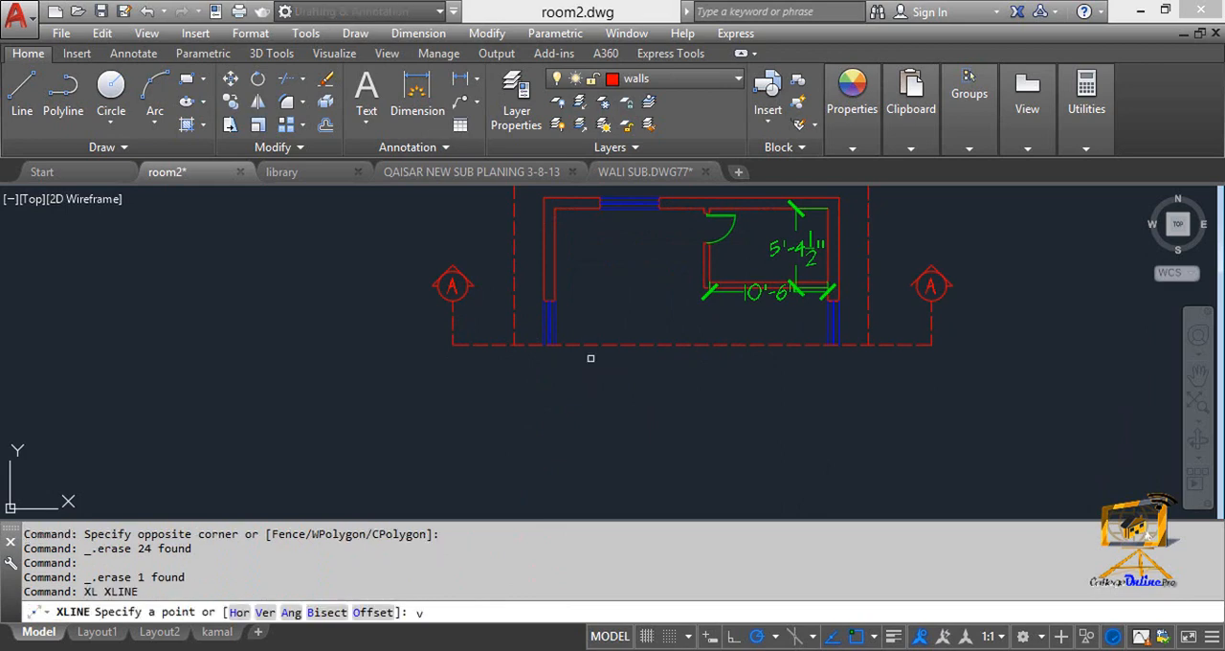
pyautogui.write('v')
pyautogui.press('Return')
pyautogui.scroll(2, 510, 350)
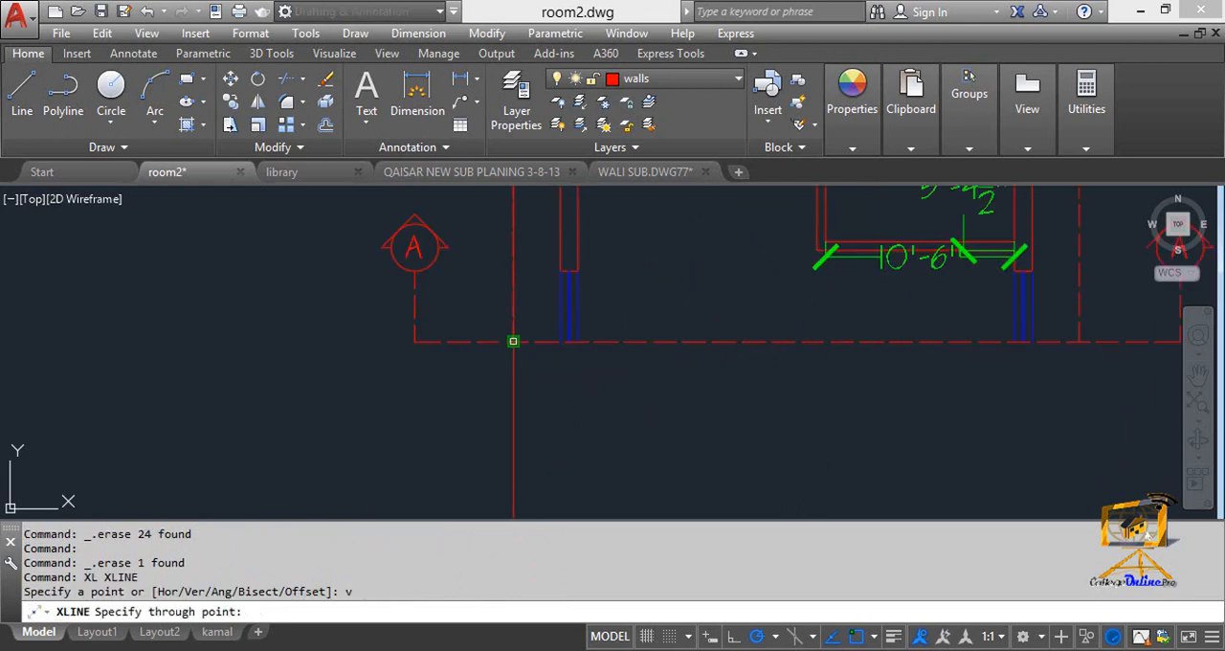
pyautogui.click(513, 341)
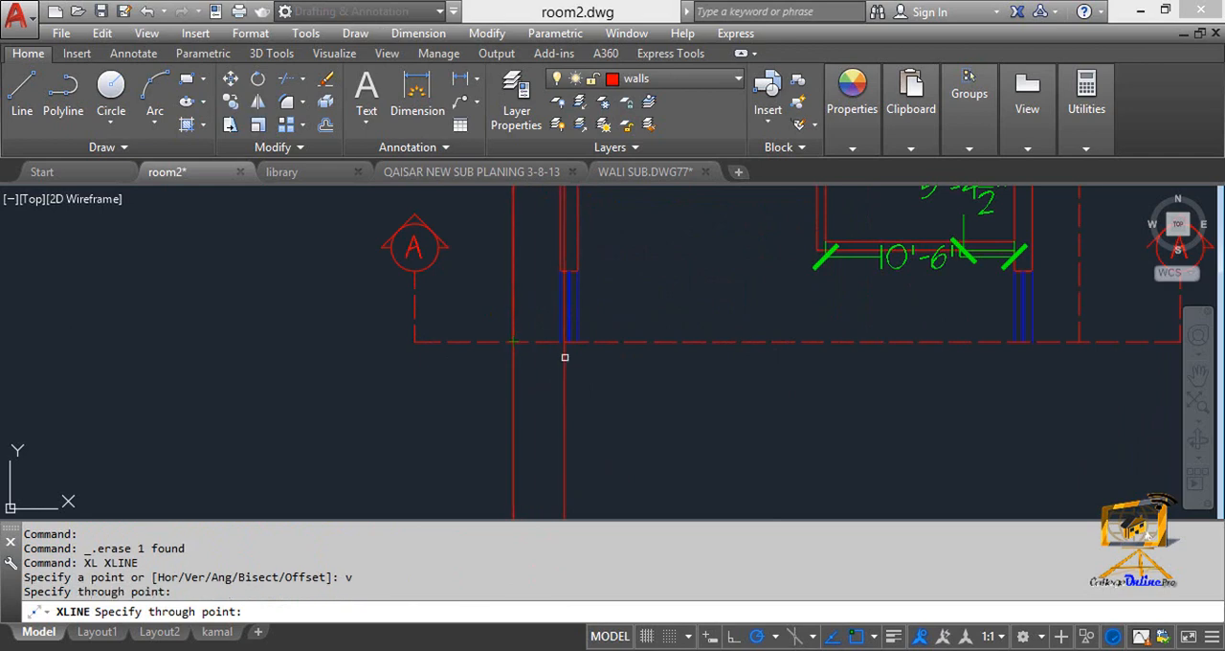
pyautogui.click(562, 341)
pyautogui.click(577, 341)
# Place vertical construction lines through the right wall's inner and outer faces and the dashed outline's right edge.
pyautogui.scroll(-4, 713, 393)
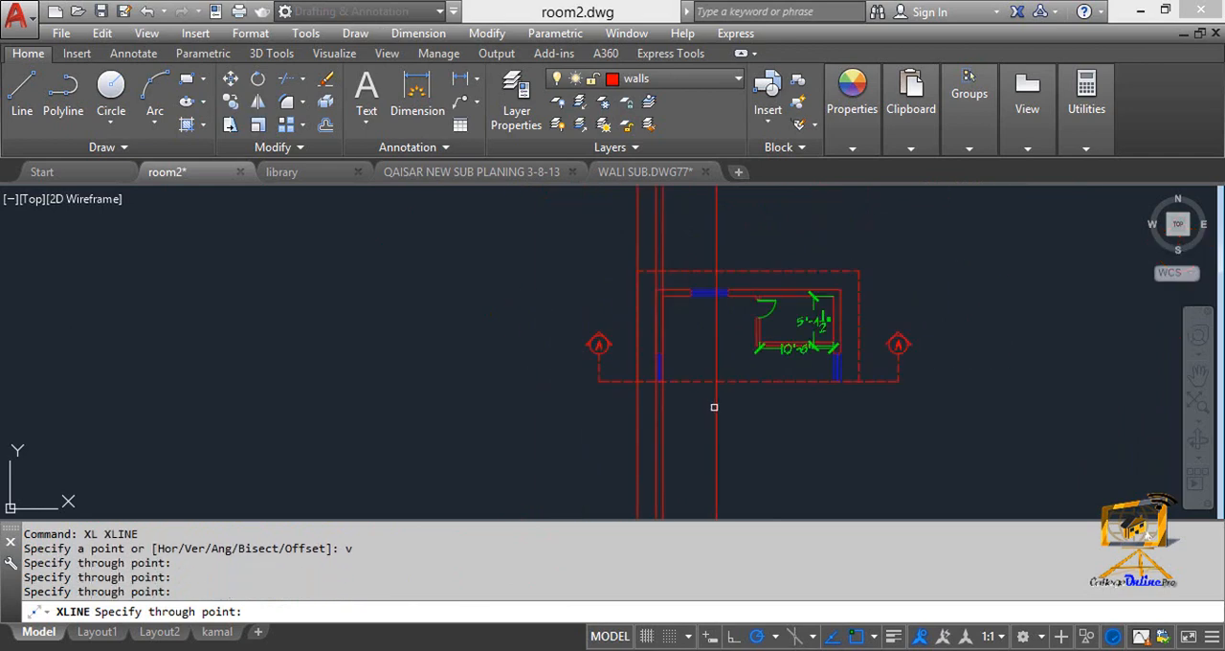
pyautogui.scroll(4, 661, 383)
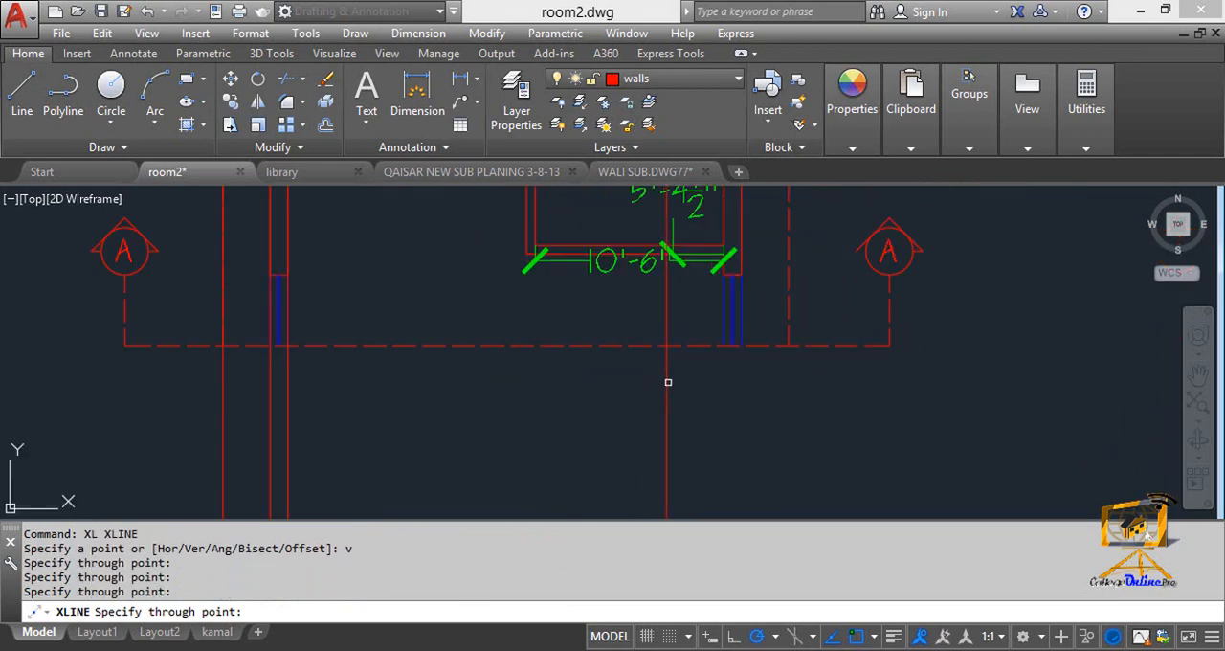
pyautogui.click(723, 345)
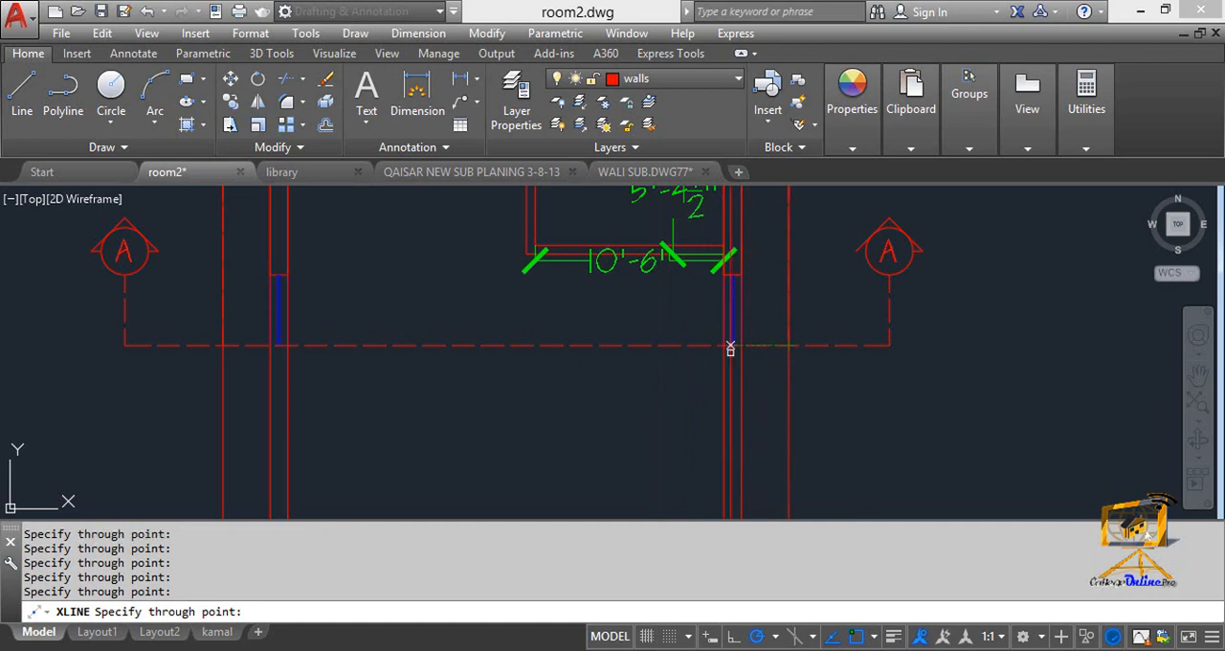
pyautogui.click(741, 345)
# Place vertical construction lines through both ends of the upper wall window and the outer face of the small room's left wall.
pyautogui.scroll(-4, 643, 421)
pyautogui.scroll(6, 495, 319)
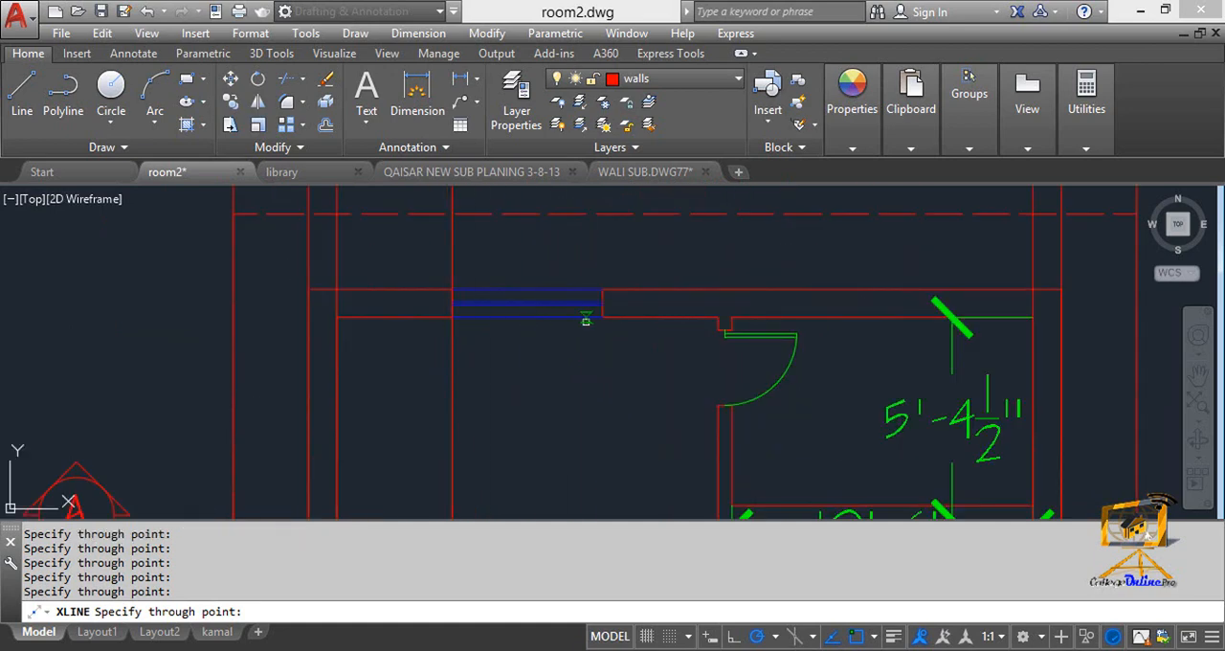
pyautogui.click(603, 316)
pyautogui.scroll(-4, 492, 233)
pyautogui.scroll(3, 498, 274)
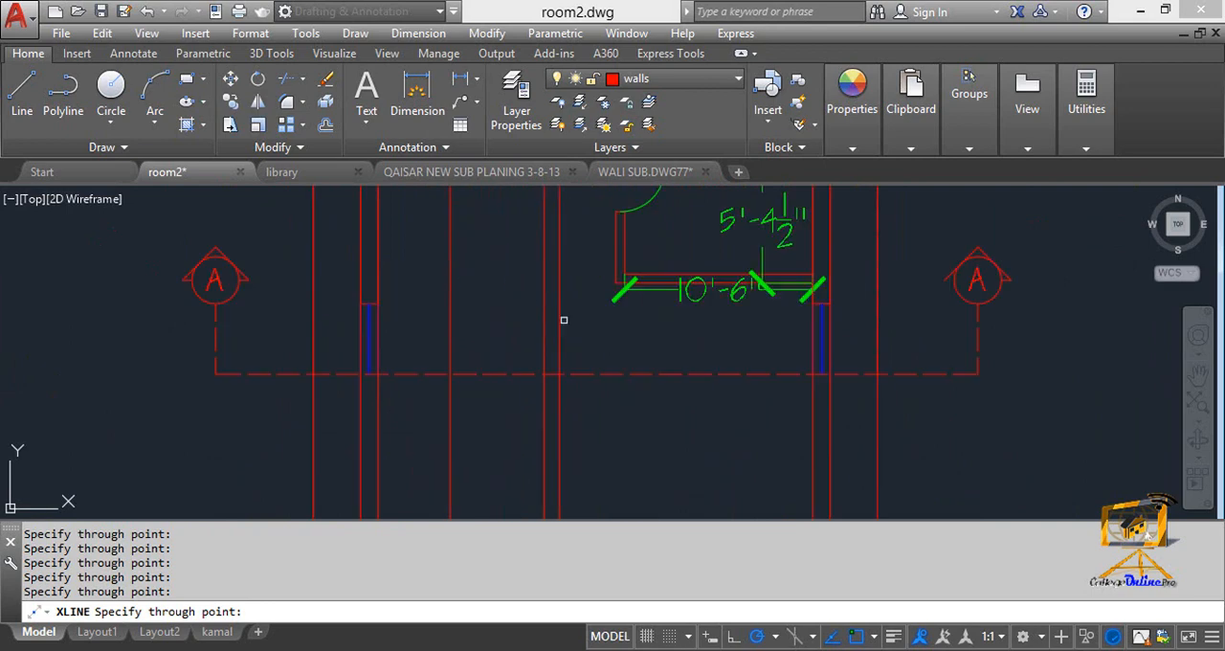
pyautogui.click(615, 298)
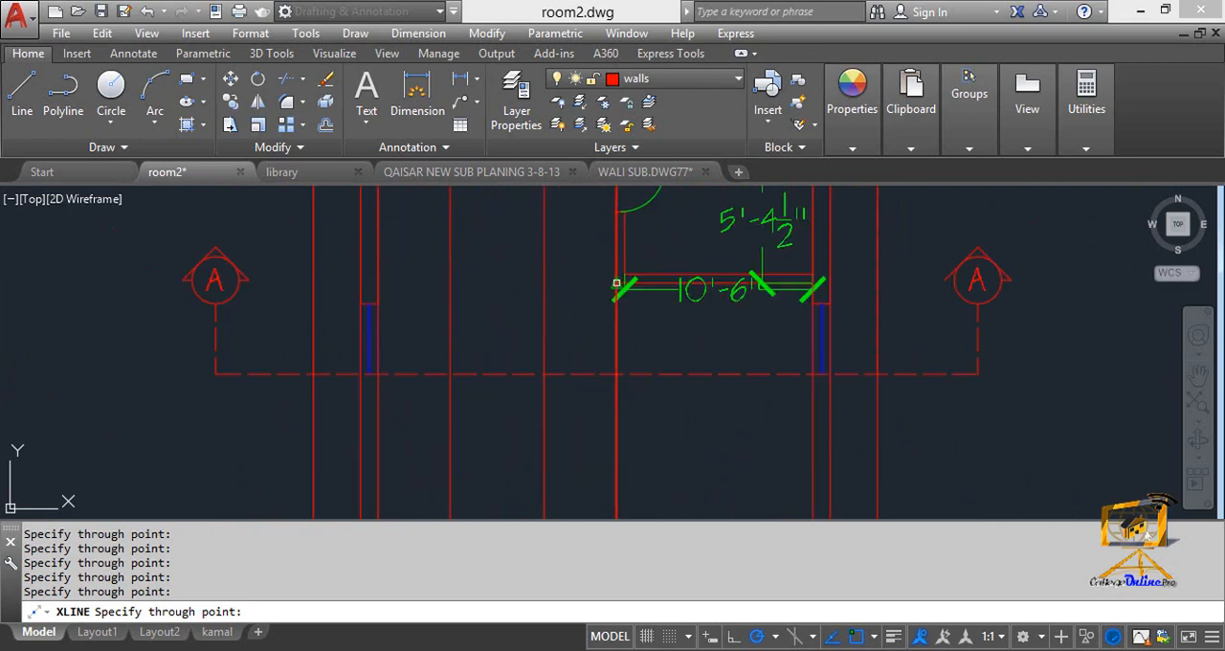
pyautogui.scroll(-5, 507, 369)
pyautogui.moveTo(506, 370); pyautogui.dragTo(583, 326, button='middle')
pyautogui.press('Escape')
pyautogui.press('Escape')
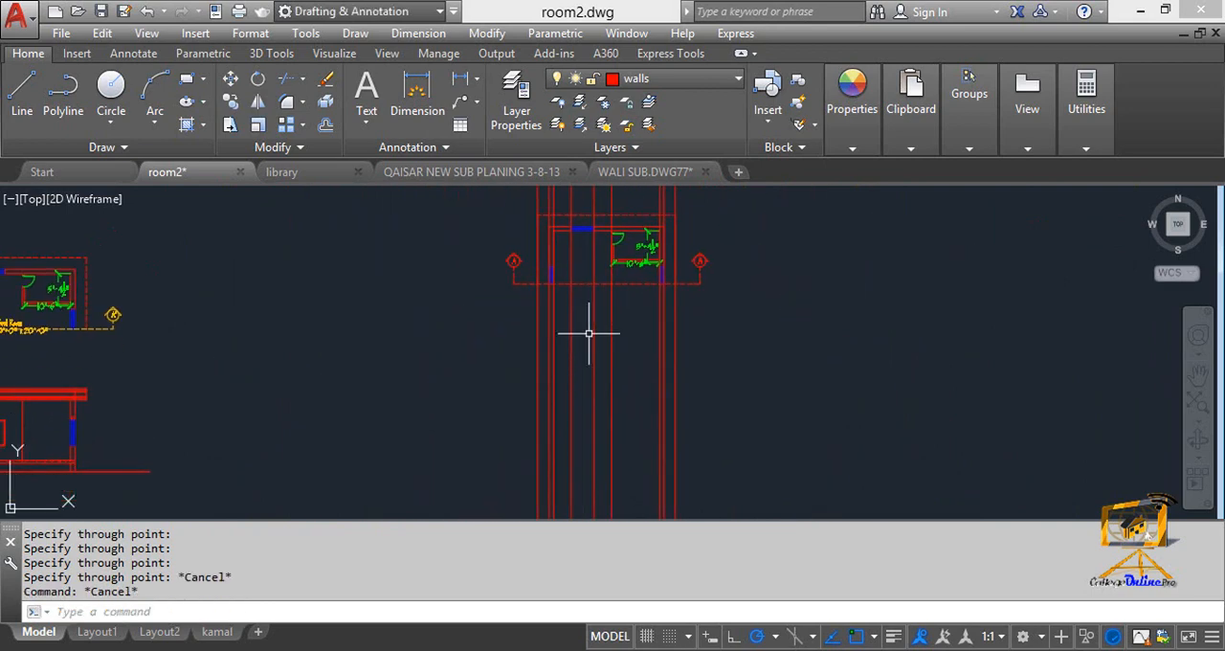
# Draw a horizontal ground line about 46' long across the vertical construction lines, well below the plan.
pyautogui.write('l')
pyautogui.press('Return')
pyautogui.click(740, 484)
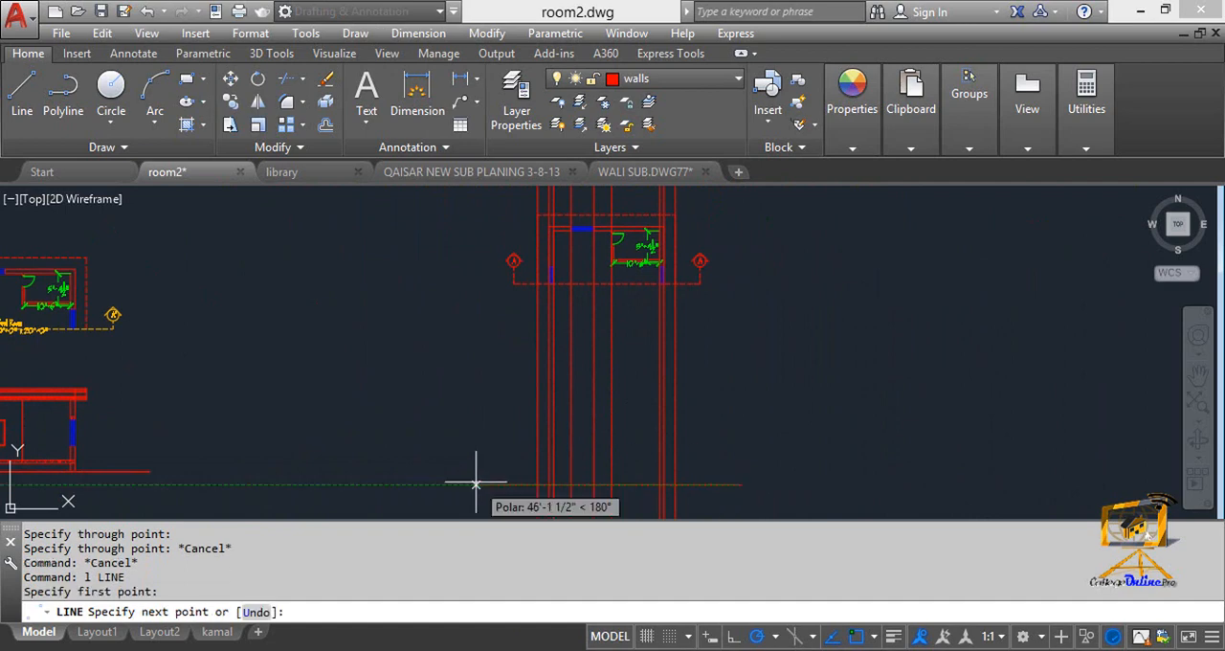
pyautogui.click(475, 485)
pyautogui.press('Escape')
pyautogui.moveTo(545, 480)
pyautogui.mouseDown(button='middle')
pyautogui.moveTo(508, 443)
pyautogui.moveTo(384, 474)
pyautogui.mouseUp(button='middle')
pyautogui.scroll(2, 508, 442)
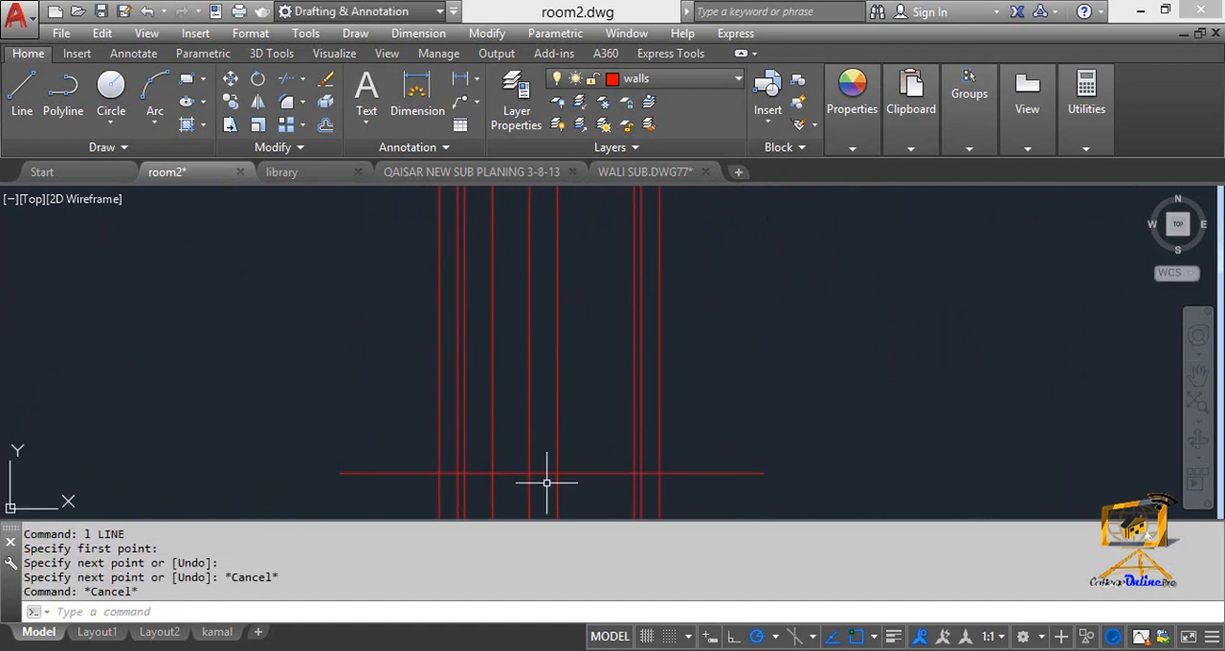
pyautogui.scroll(-4, 351, 407)
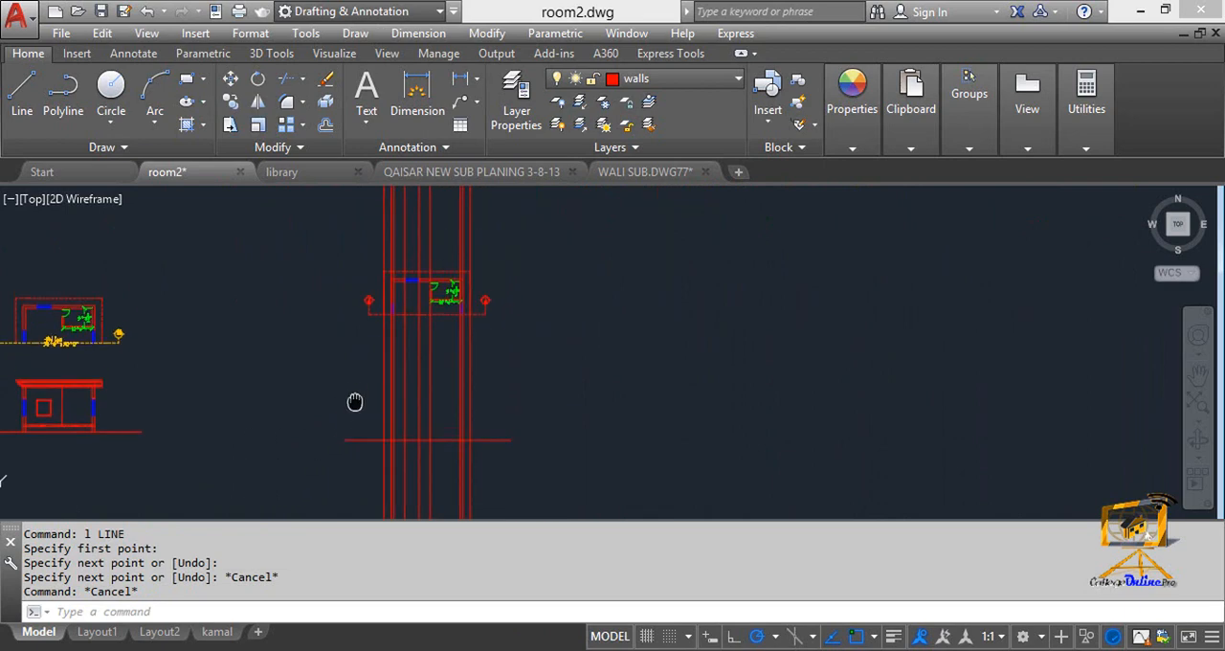
pyautogui.scroll(4, 383, 316)
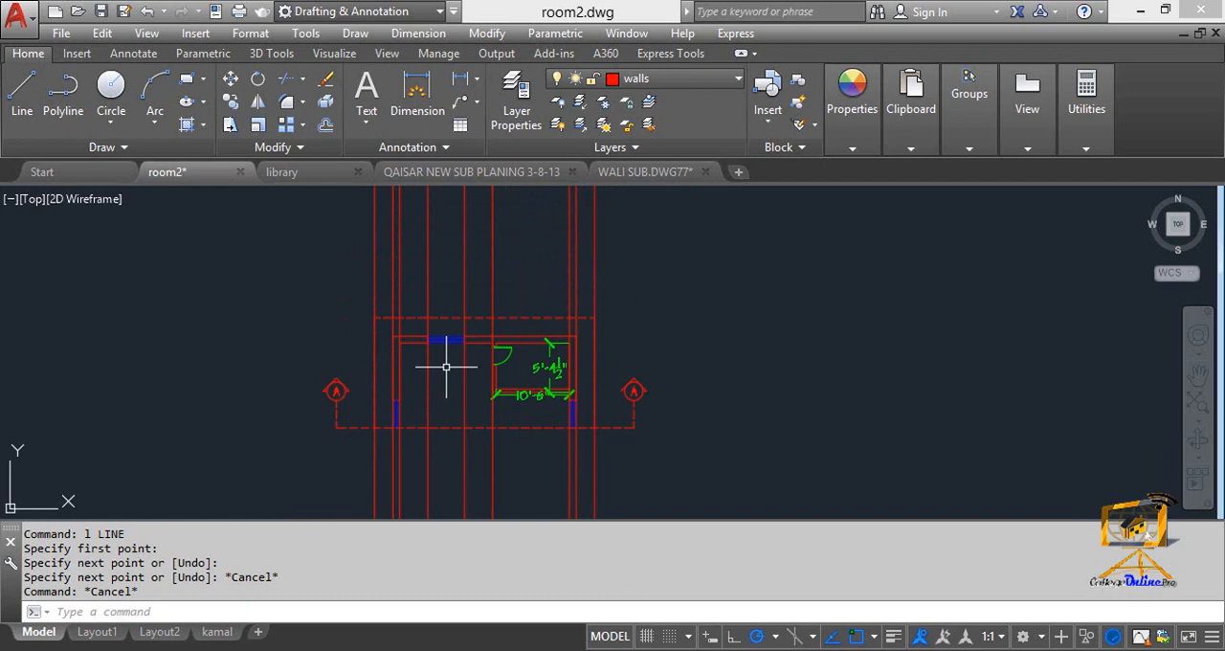
pyautogui.press('Escape')
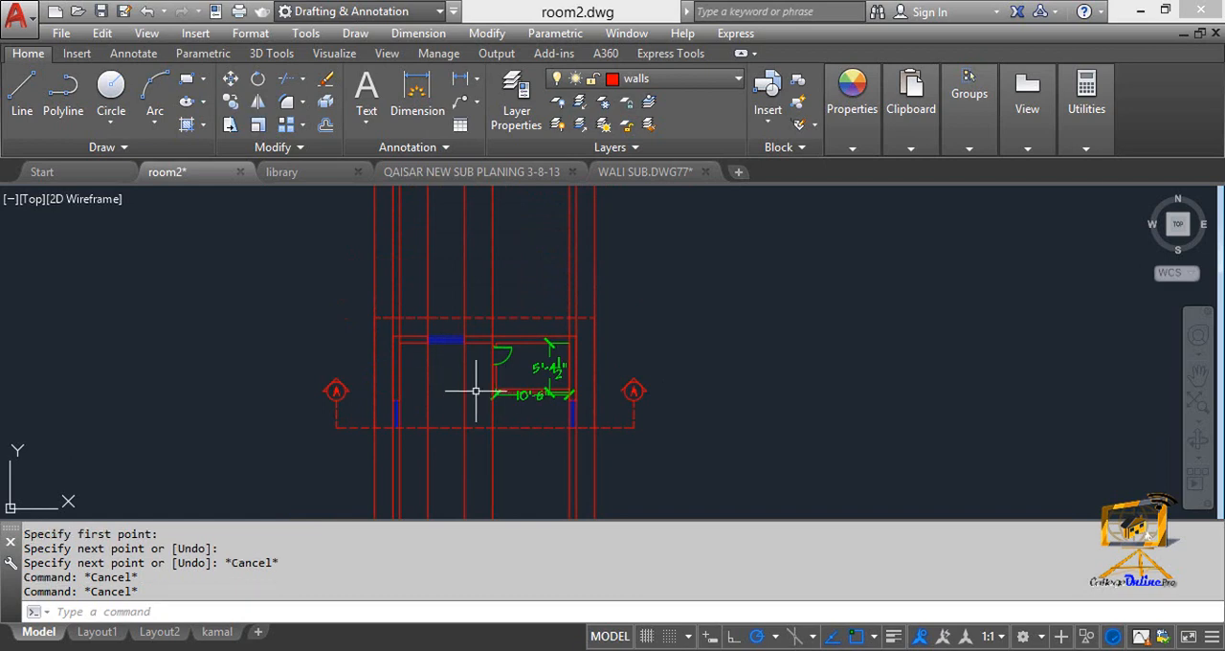
pyautogui.click(696, 80)
pyautogui.click(643, 258)
# Match the upper window's properties onto the two vertical construction lines running through its ends.
pyautogui.write('ma')
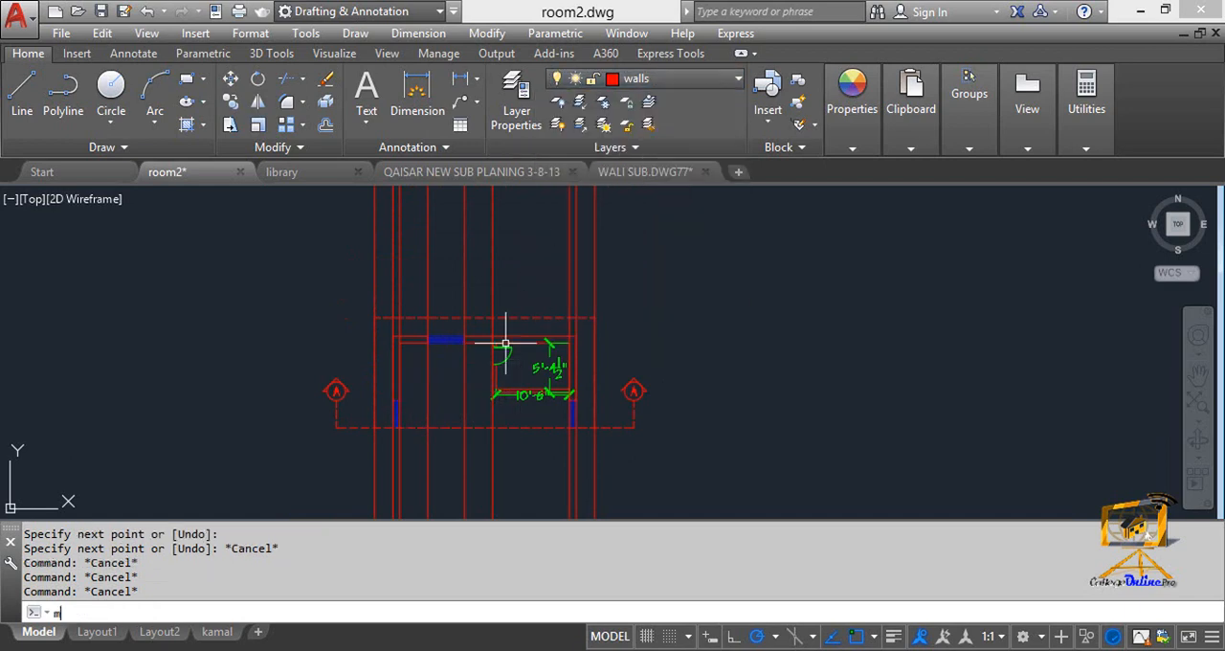
pyautogui.press('Return')
pyautogui.scroll(7, 393, 339)
pyautogui.click(392, 338)
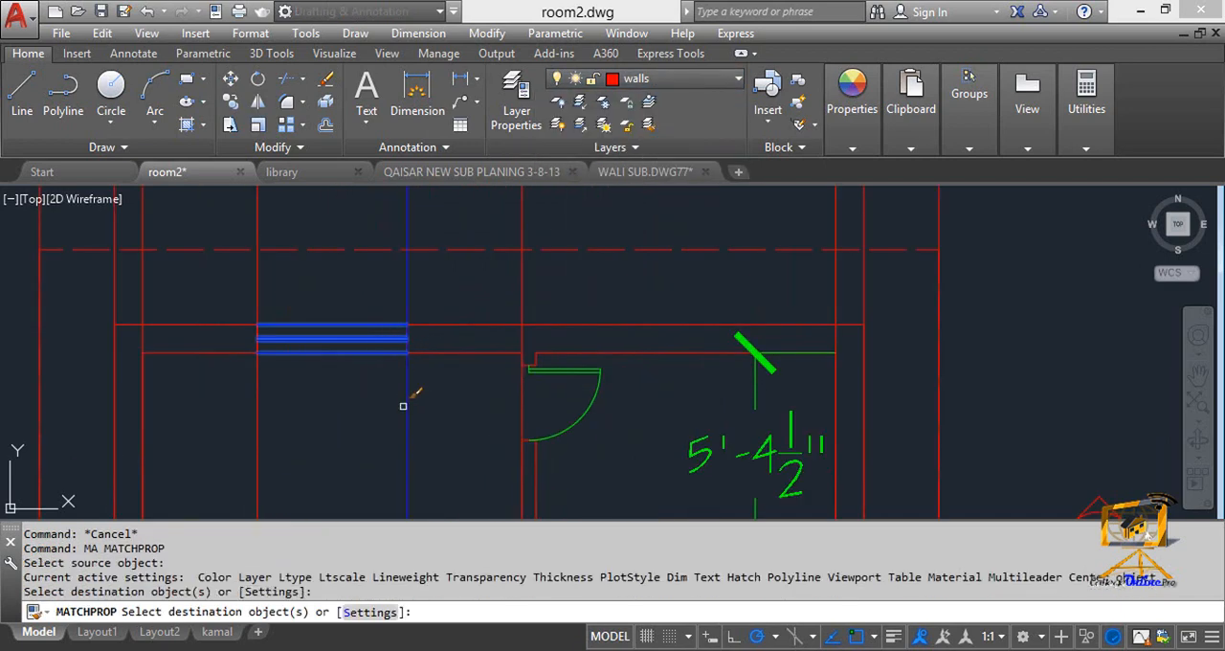
pyautogui.click(263, 395)
pyautogui.scroll(-5, 432, 342)
pyautogui.press('Escape')
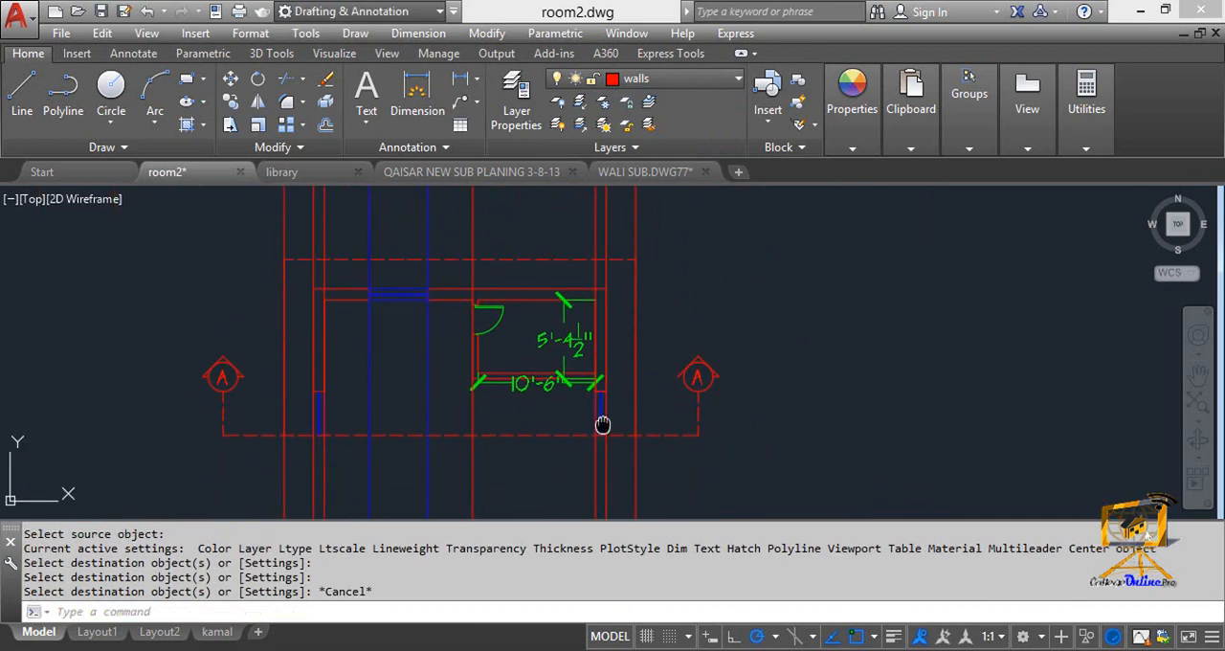
# Change the colour of the two outermost vertical construction lines, projected from the dashed outline's edges, to index colour 210.
pyautogui.moveTo(443, 457); pyautogui.dragTo(594, 390, button='middle')
pyautogui.press('Escape')
pyautogui.click(437, 405)
pyautogui.click(414, 393)
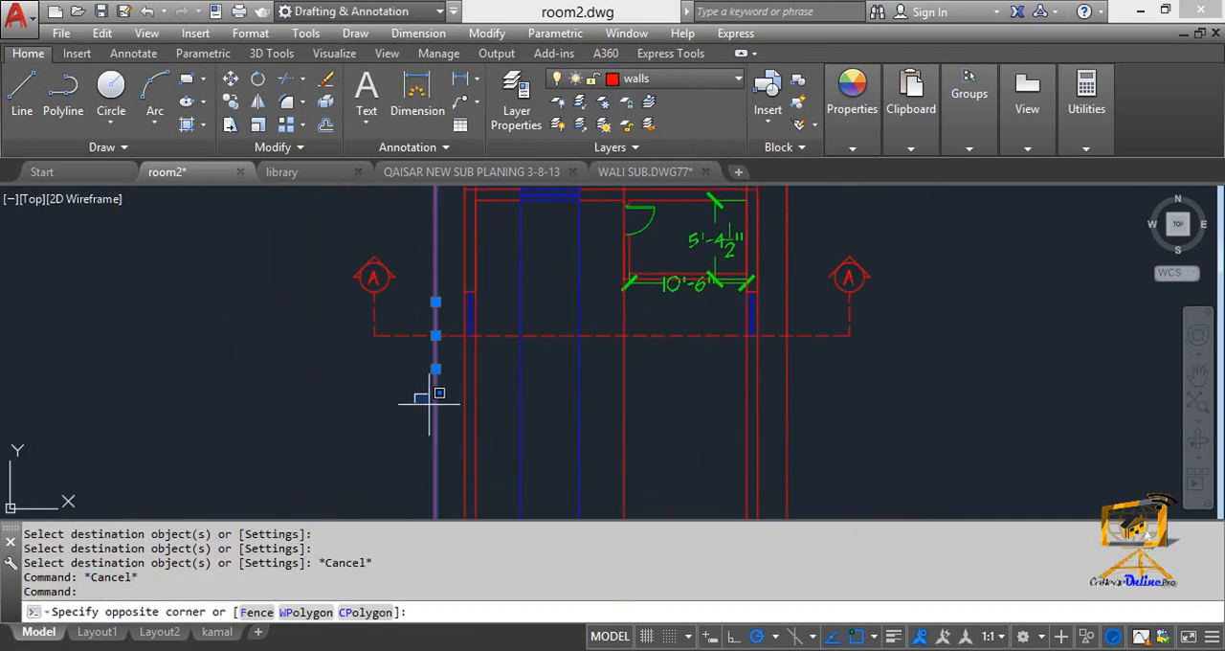
pyautogui.press('Escape')
pyautogui.click(379, 391)
pyautogui.press('Escape')
pyautogui.click(379, 403)
pyautogui.press('Escape')
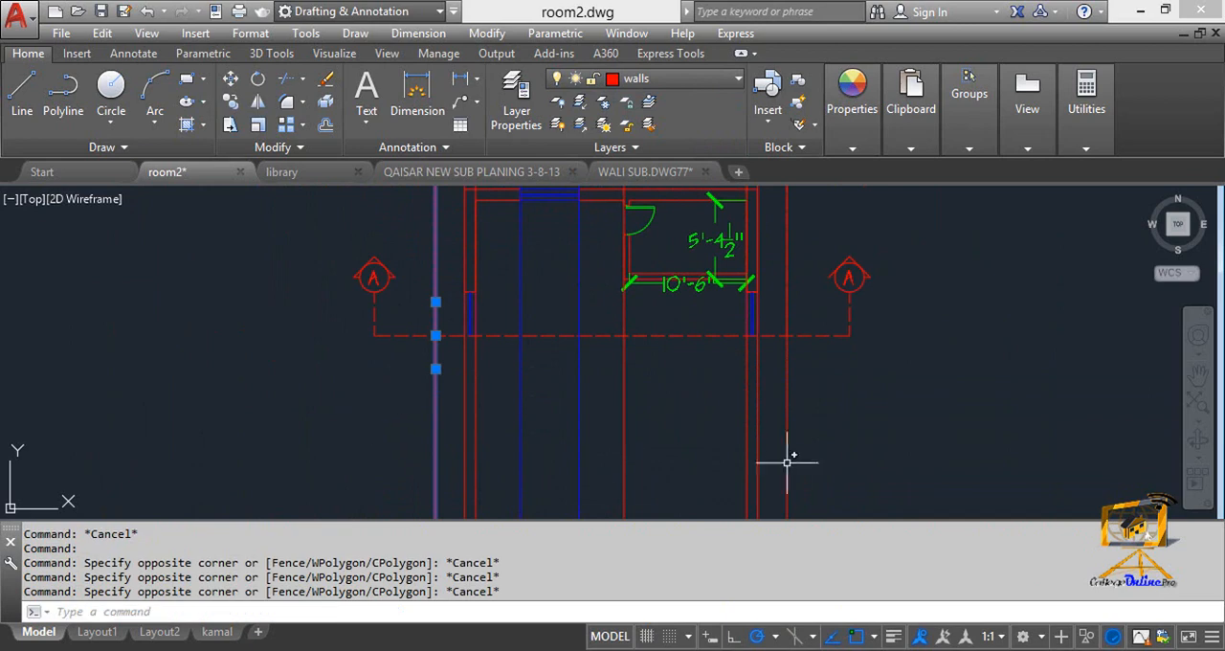
pyautogui.click(805, 452)
pyautogui.click(775, 423)
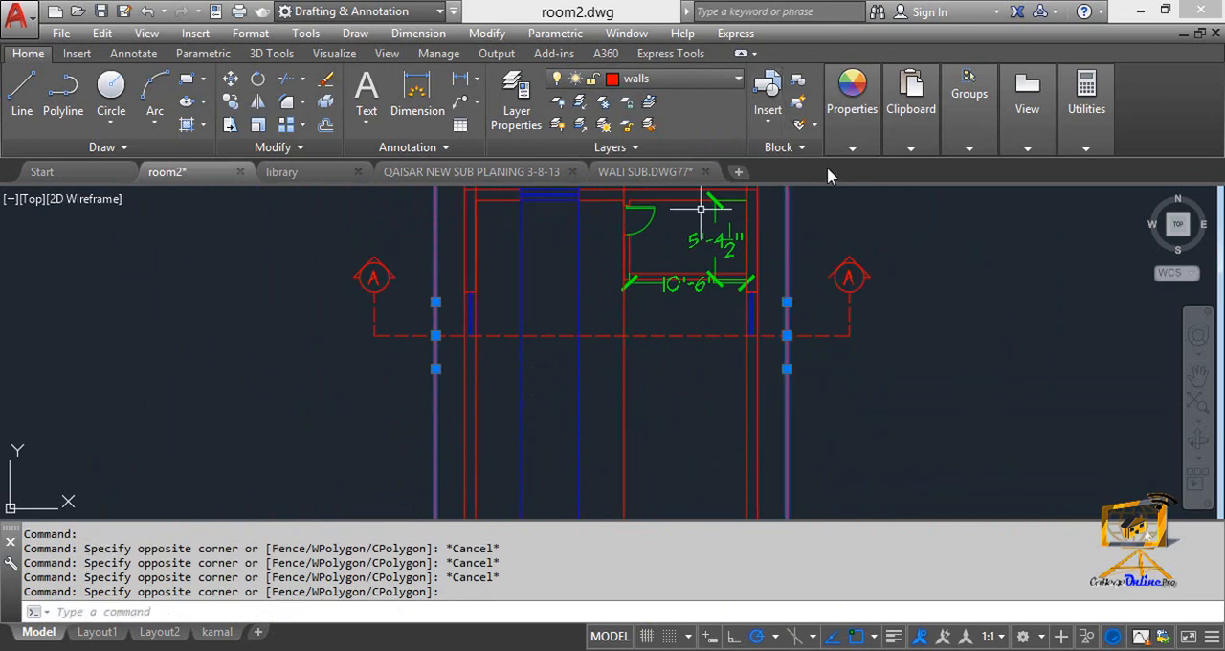
pyautogui.click(852, 149)
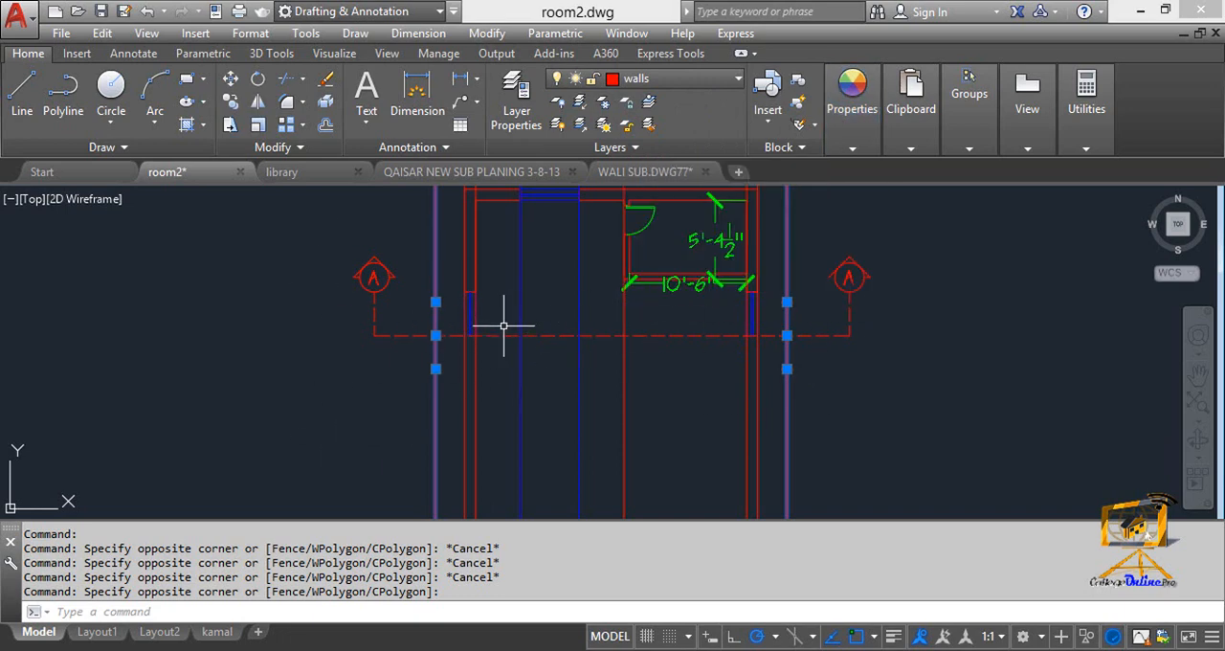
pyautogui.click(854, 150)
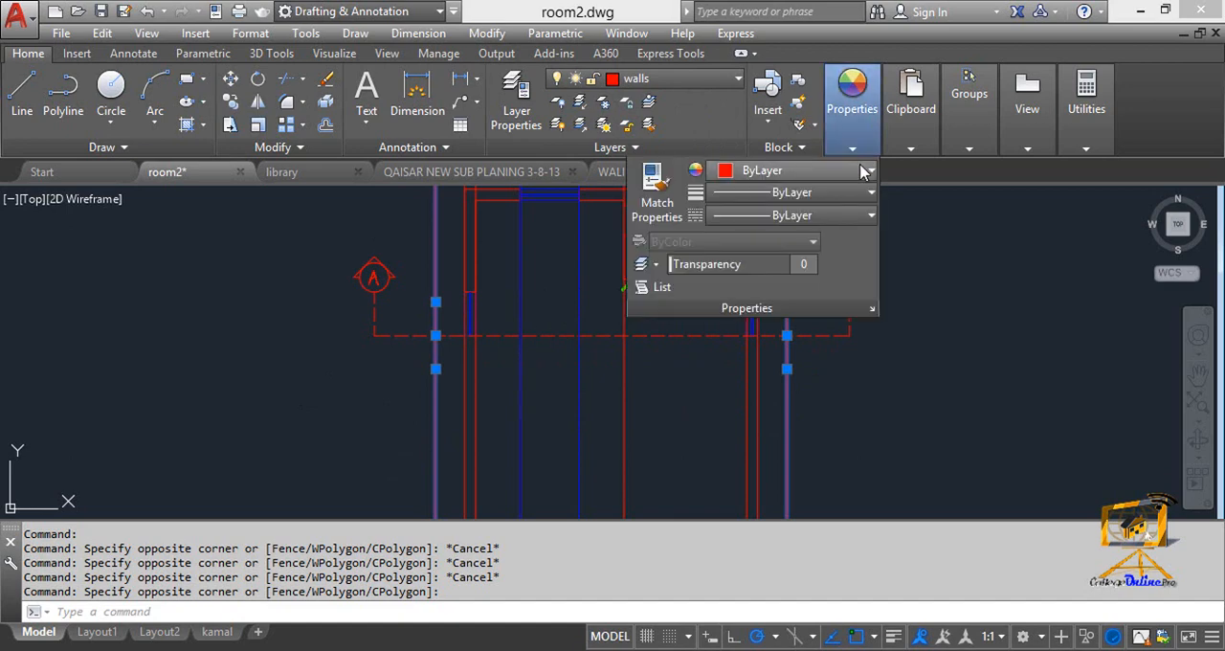
pyautogui.click(864, 171)
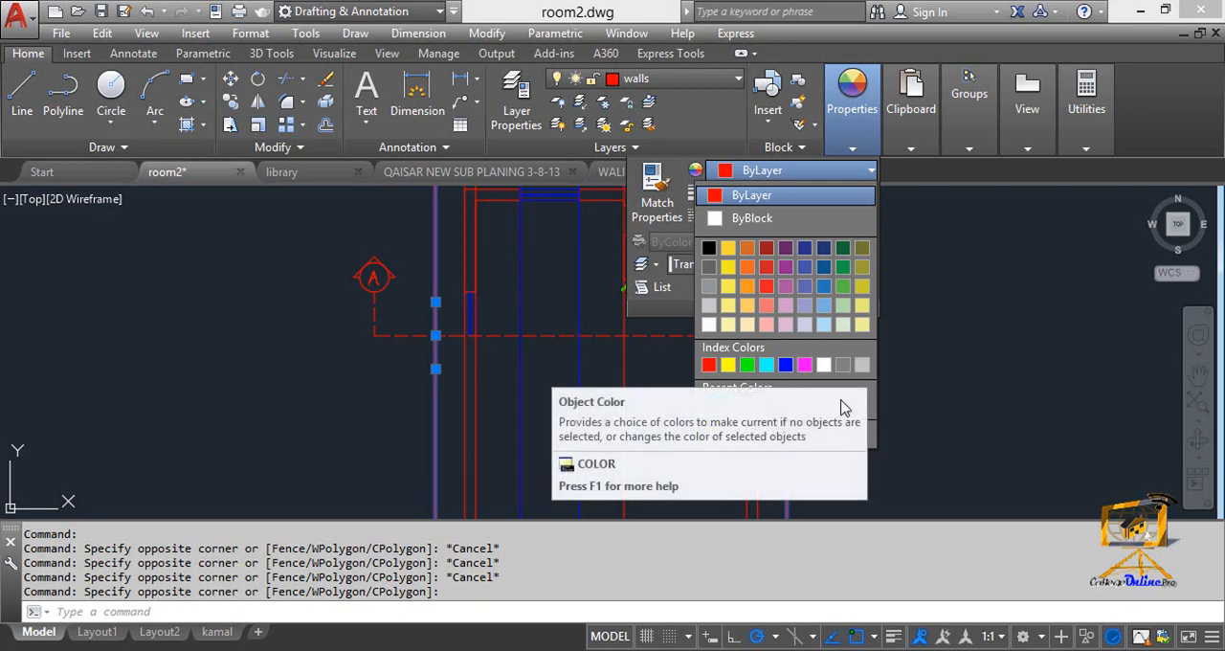
pyautogui.click(755, 433)
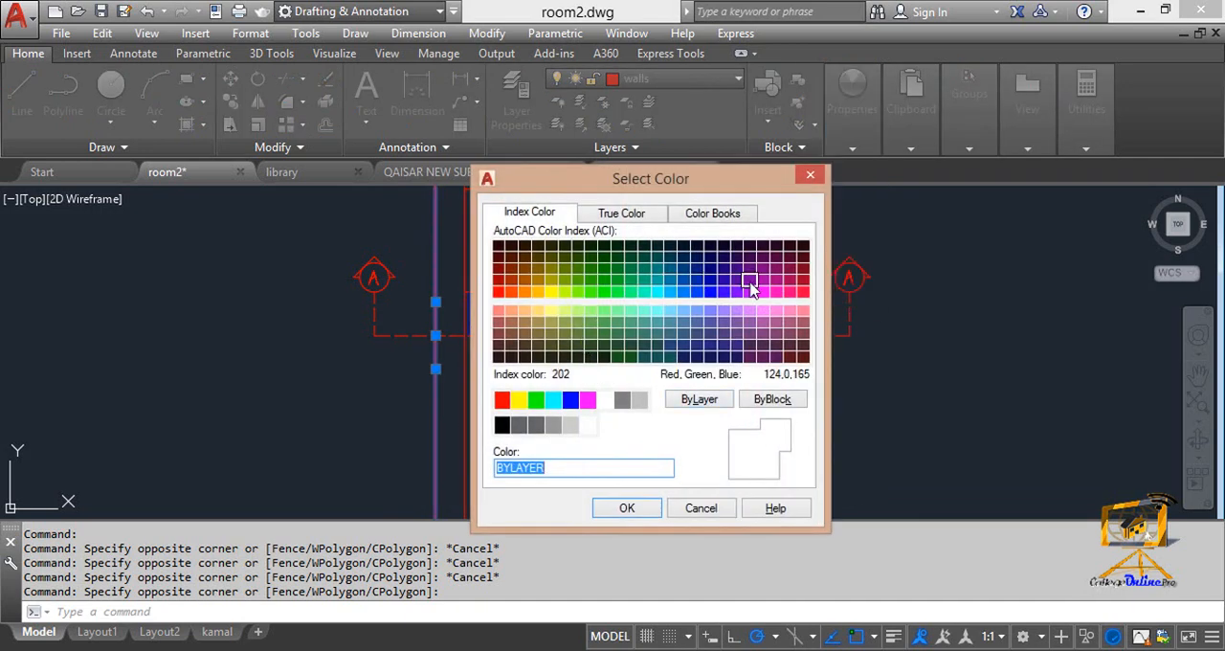
pyautogui.click(766, 293)
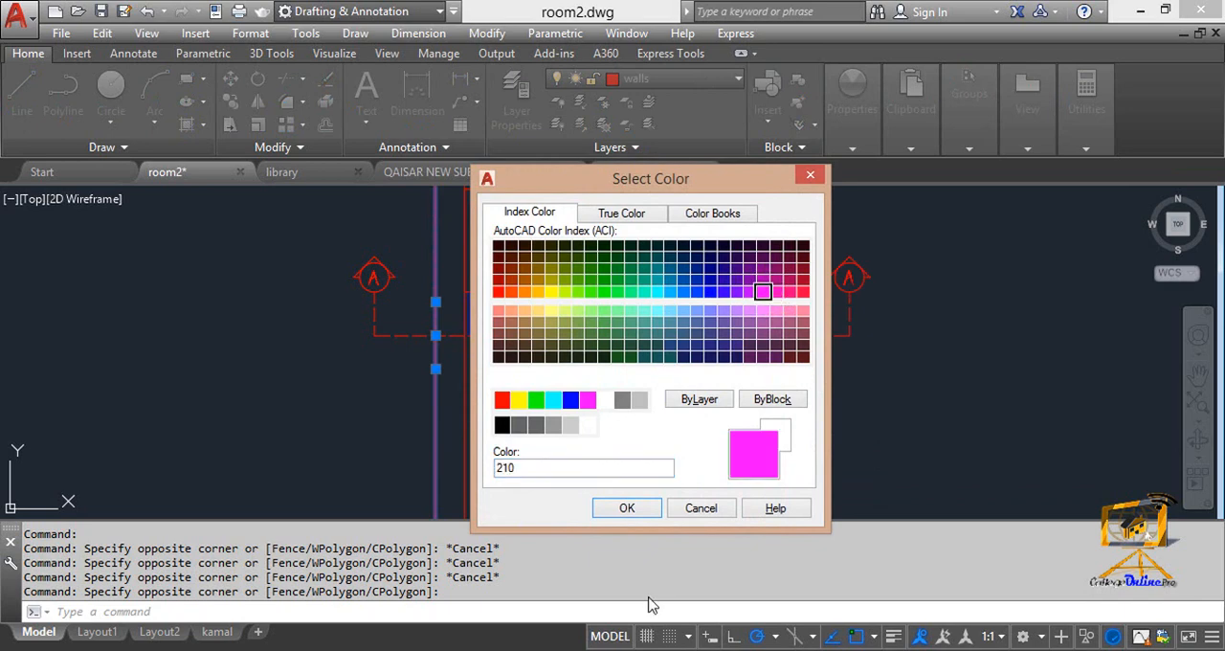
pyautogui.click(609, 517)
pyautogui.press('Escape')
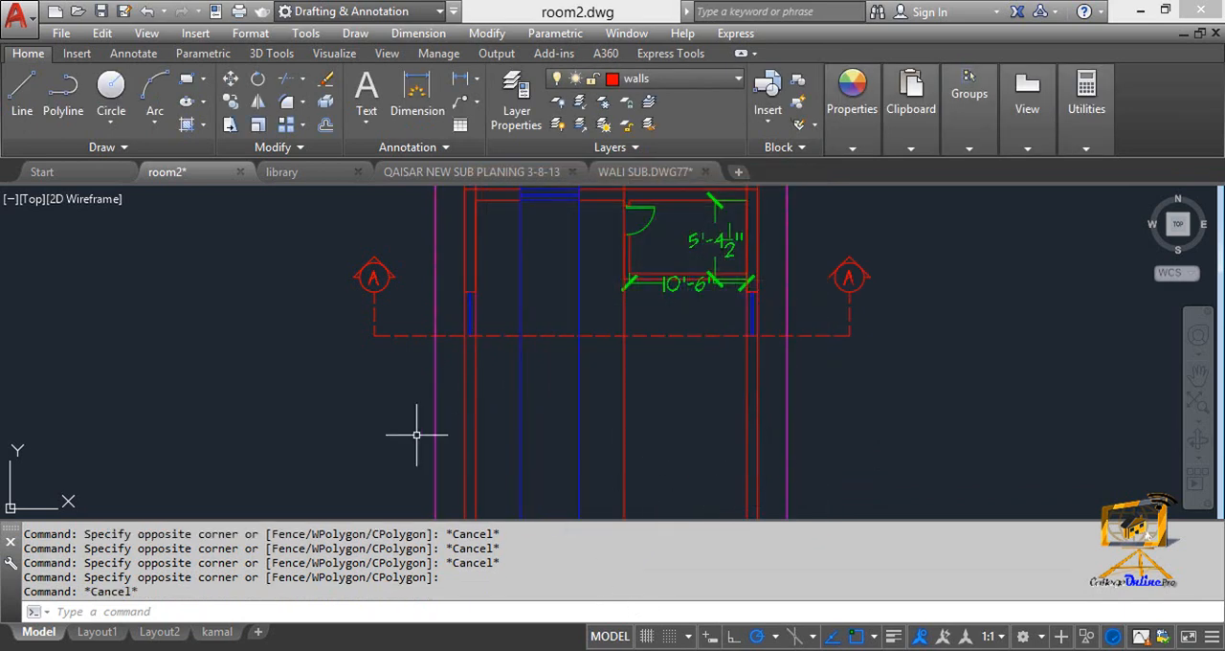
# Draw a diagonal test line in the empty area to the right of the construction lines, above the ground line's level.
pyautogui.moveTo(552, 414)
pyautogui.mouseDown(button='middle')
pyautogui.moveTo(536, 284)
pyautogui.moveTo(551, 223)
pyautogui.moveTo(553, 265)
pyautogui.mouseUp(button='middle')
pyautogui.scroll(-4, 546, 355)
pyautogui.press('Escape')
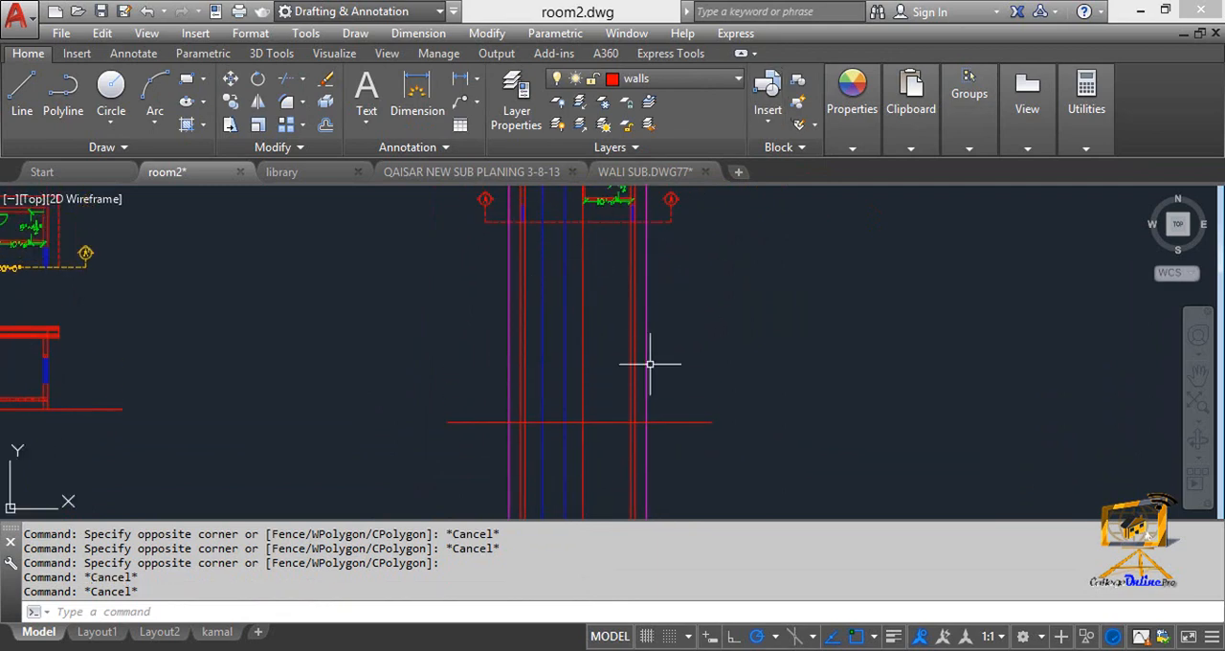
pyautogui.moveTo(646, 376); pyautogui.dragTo(654, 366, button='middle')
pyautogui.scroll(4, 658, 364)
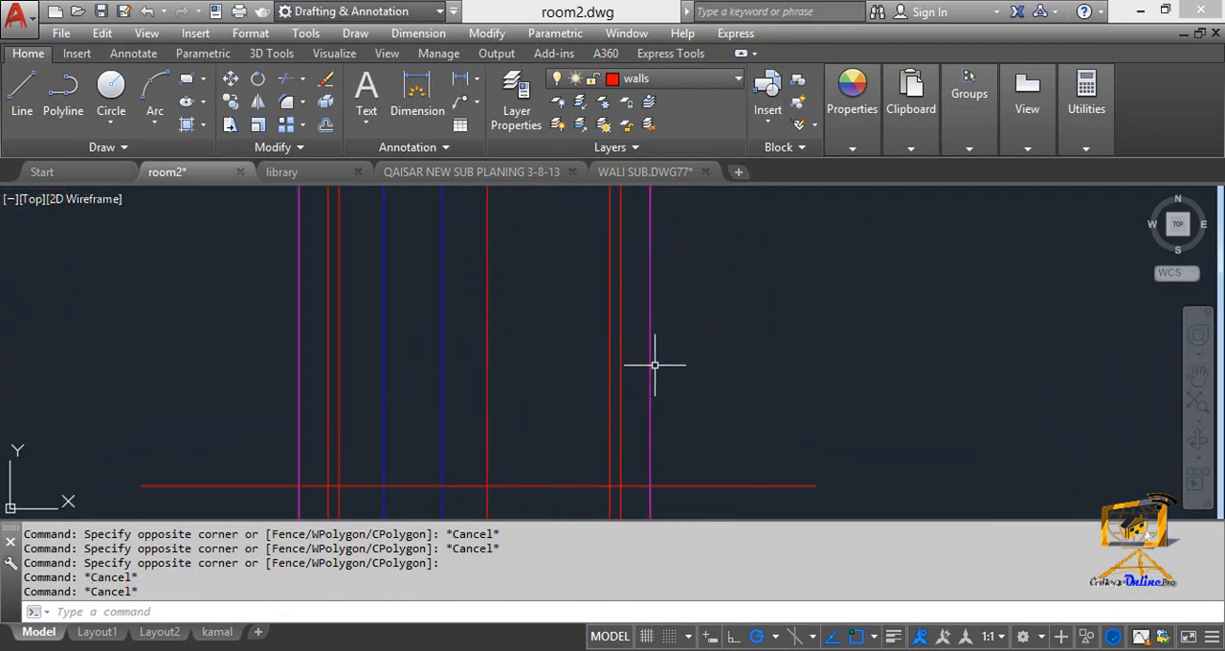
pyautogui.moveTo(442, 434); pyautogui.dragTo(525, 360, button='middle')
pyautogui.scroll(-2, 502, 383)
pyautogui.moveTo(502, 383)
pyautogui.mouseDown(button='middle')
pyautogui.moveTo(490, 386)
pyautogui.moveTo(497, 400)
pyautogui.moveTo(518, 403)
pyautogui.mouseUp(button='middle')
pyautogui.scroll(1, 494, 383)
pyautogui.press('Escape')
pyautogui.write('l')
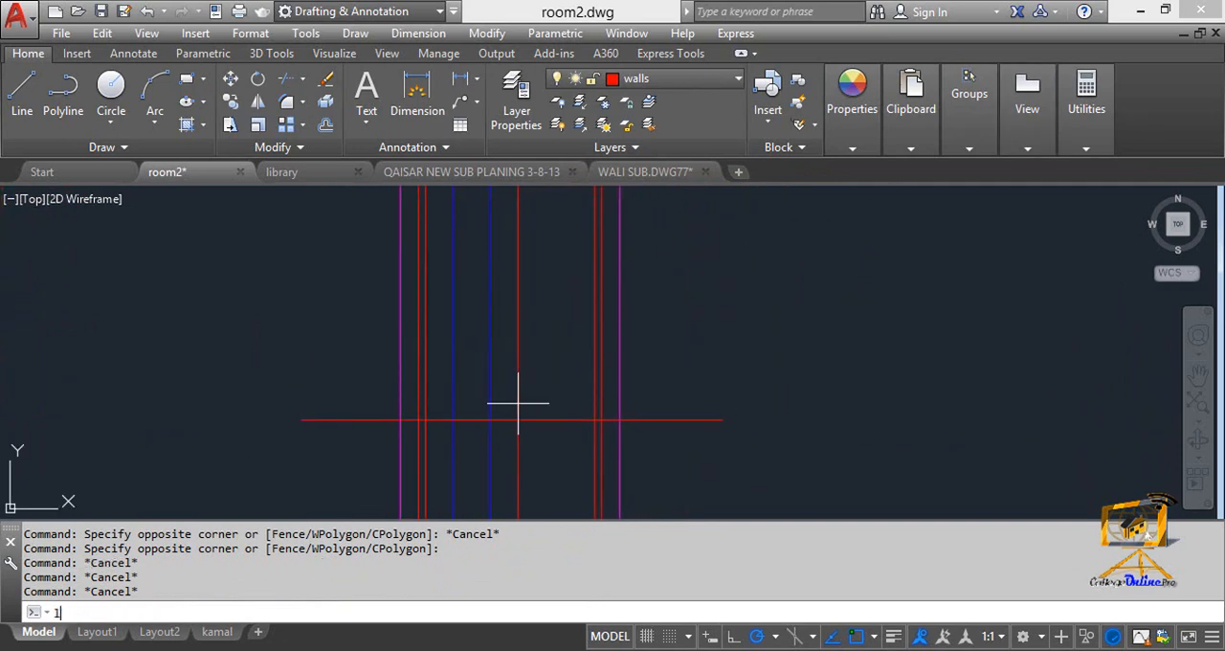
pyautogui.press('Return')
pyautogui.click(791, 289)
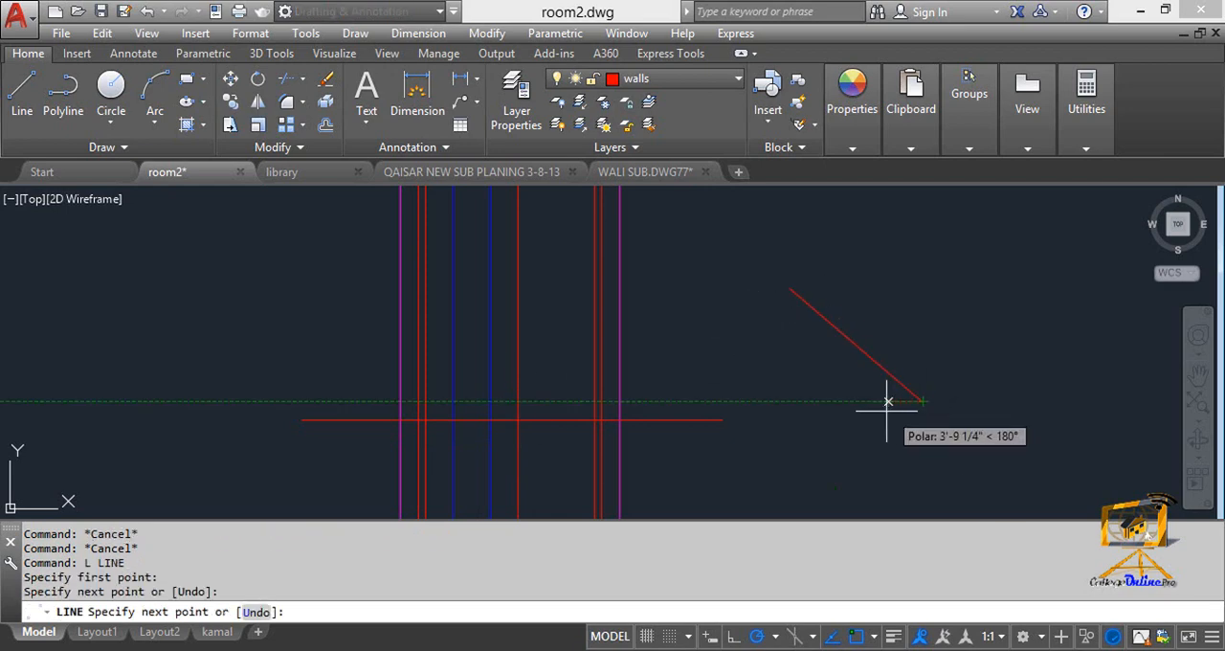
pyautogui.press('Escape')
pyautogui.click(670, 79)
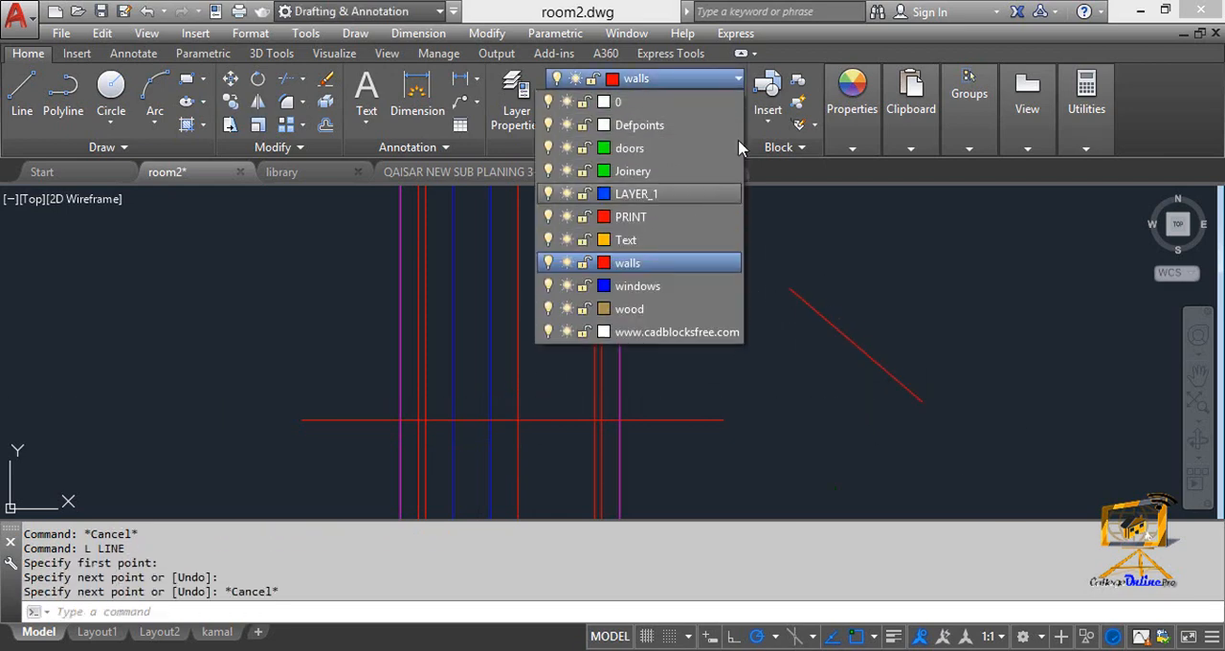
pyautogui.click(850, 146)
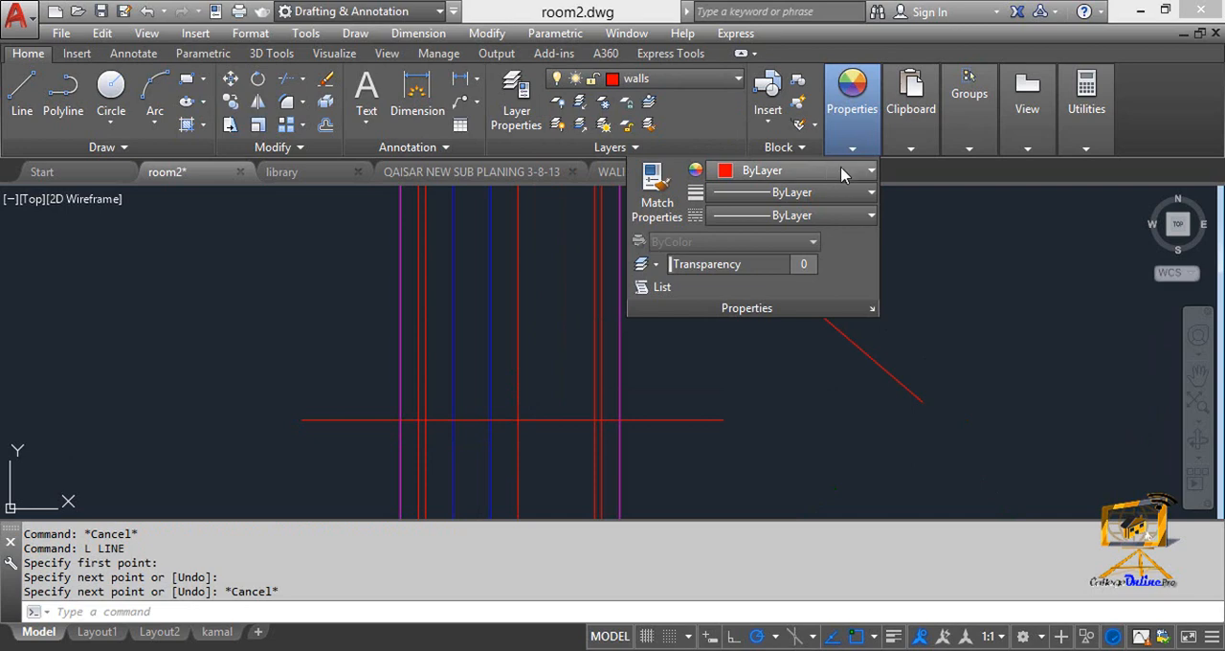
pyautogui.press('Escape')
pyautogui.press('Escape')
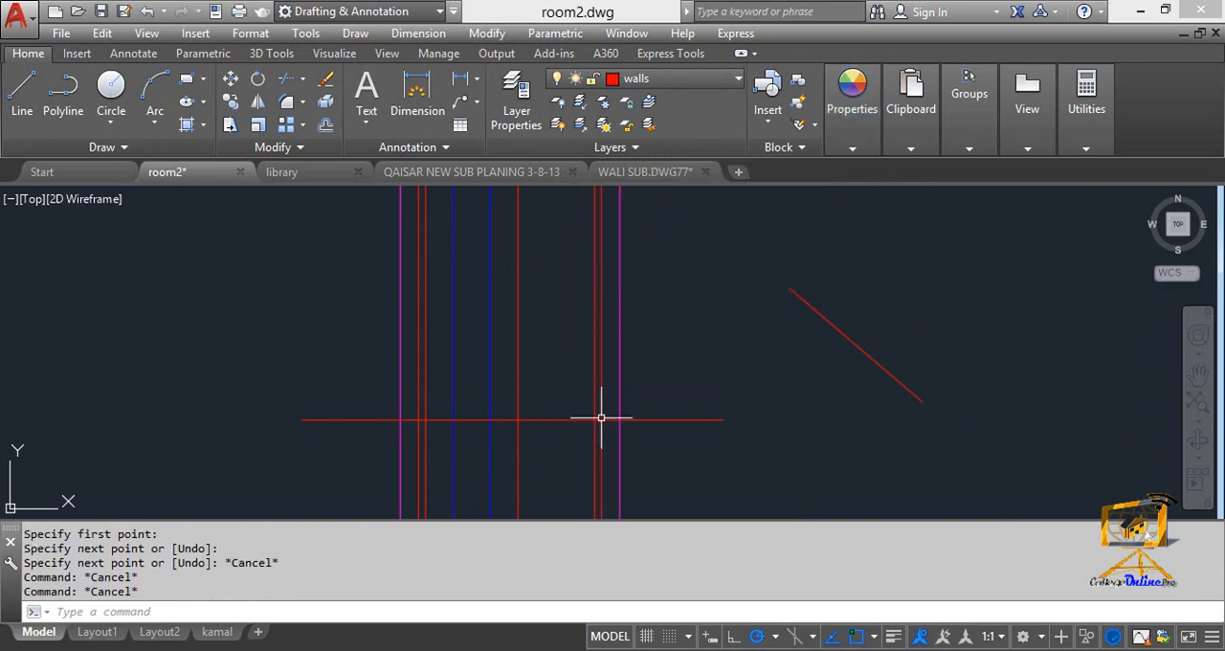
pyautogui.press('Escape')
pyautogui.click(861, 146)
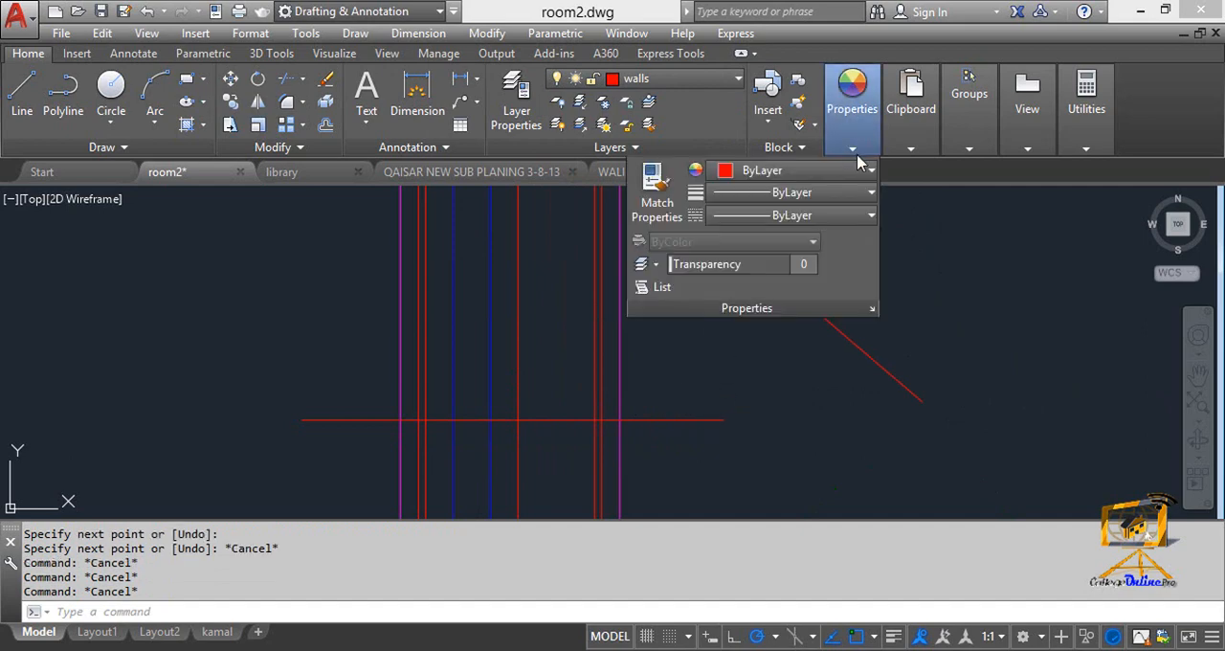
pyautogui.press('Escape')
pyautogui.press('Escape')
# Set the current object colour to 206,204,230 and the current linetype to ACAD_ISO02W100.
pyautogui.click(853, 150)
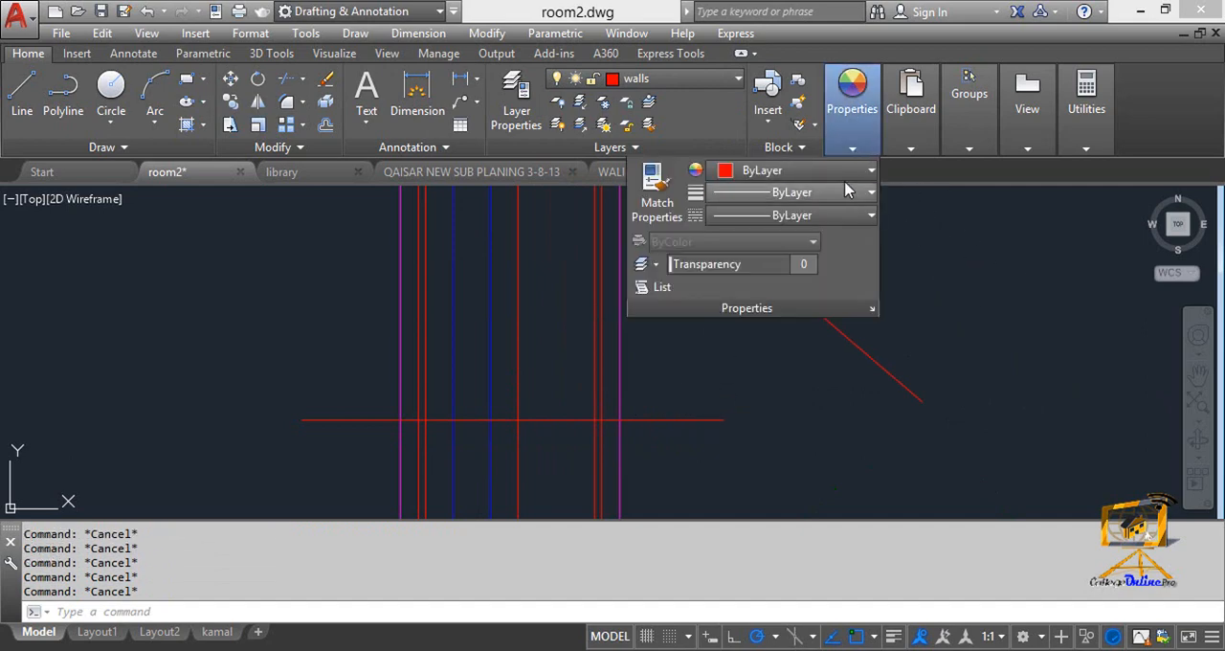
pyautogui.click(843, 172)
pyautogui.click(804, 323)
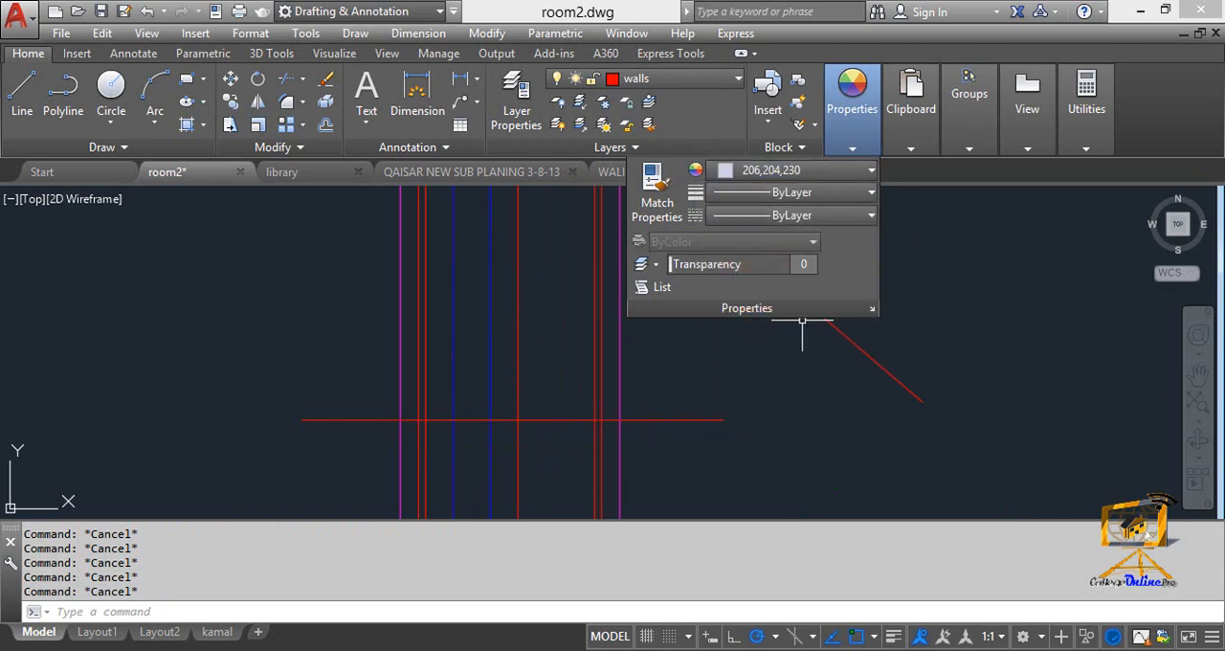
pyautogui.click(847, 144)
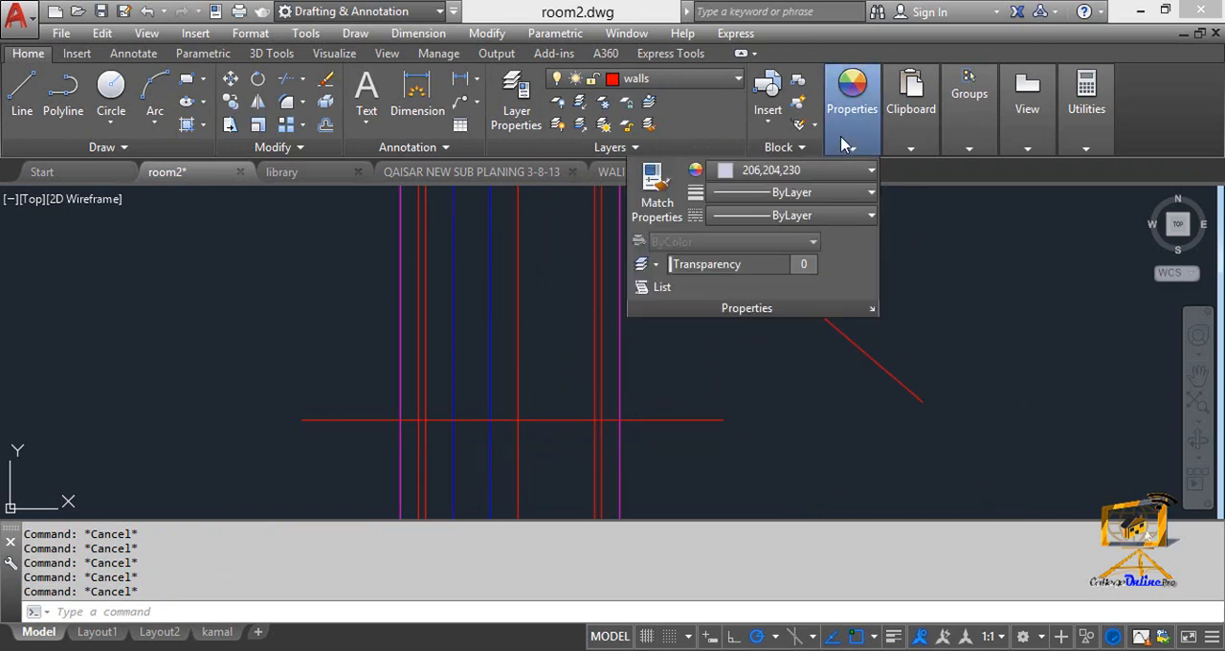
pyautogui.click(856, 219)
pyautogui.click(792, 285)
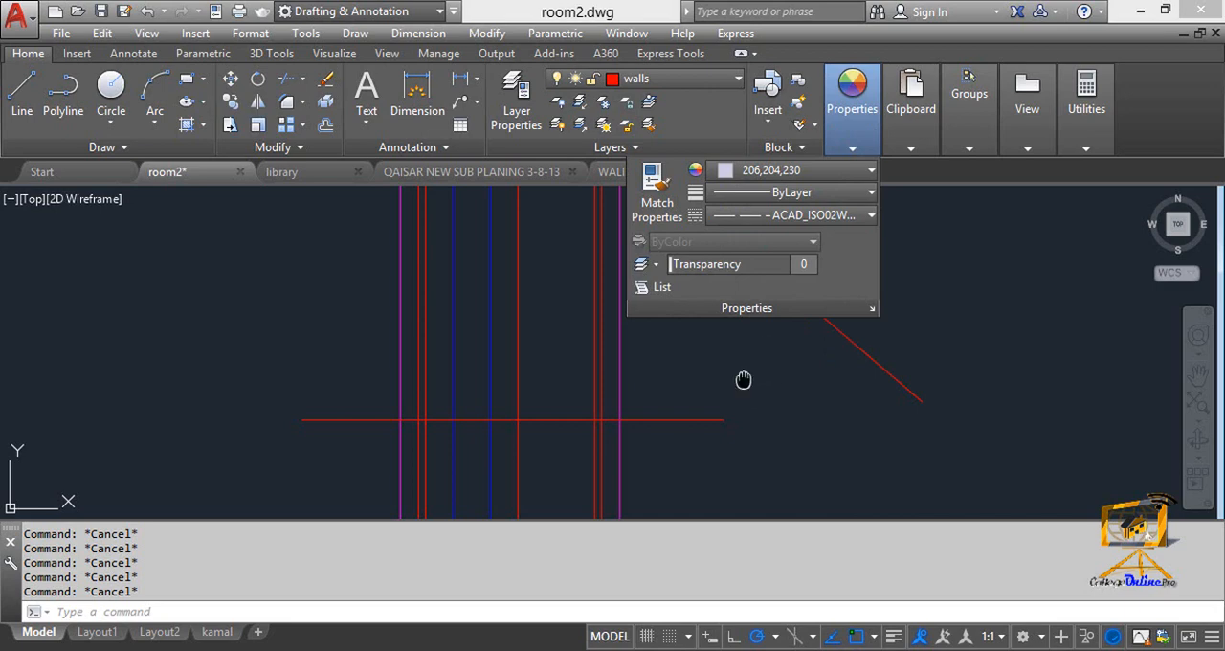
pyautogui.click(657, 372)
# Draw a short slanted test line between the construction lines and the diagonal test line using the current colour and linetype.
pyautogui.moveTo(743, 380); pyautogui.dragTo(640, 336, button='middle')
pyautogui.press('Escape')
pyautogui.write('l')
pyautogui.press('Return')
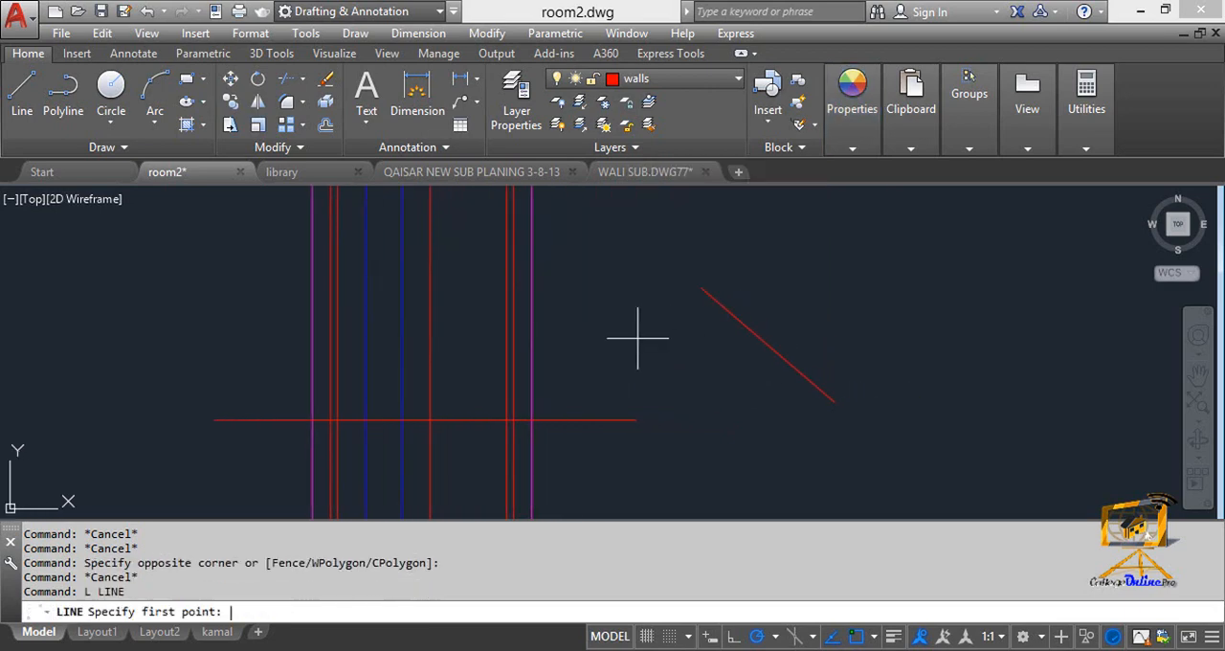
pyautogui.click(635, 296)
pyautogui.click(608, 358)
pyautogui.scroll(3, 623, 334)
pyautogui.press('Escape')
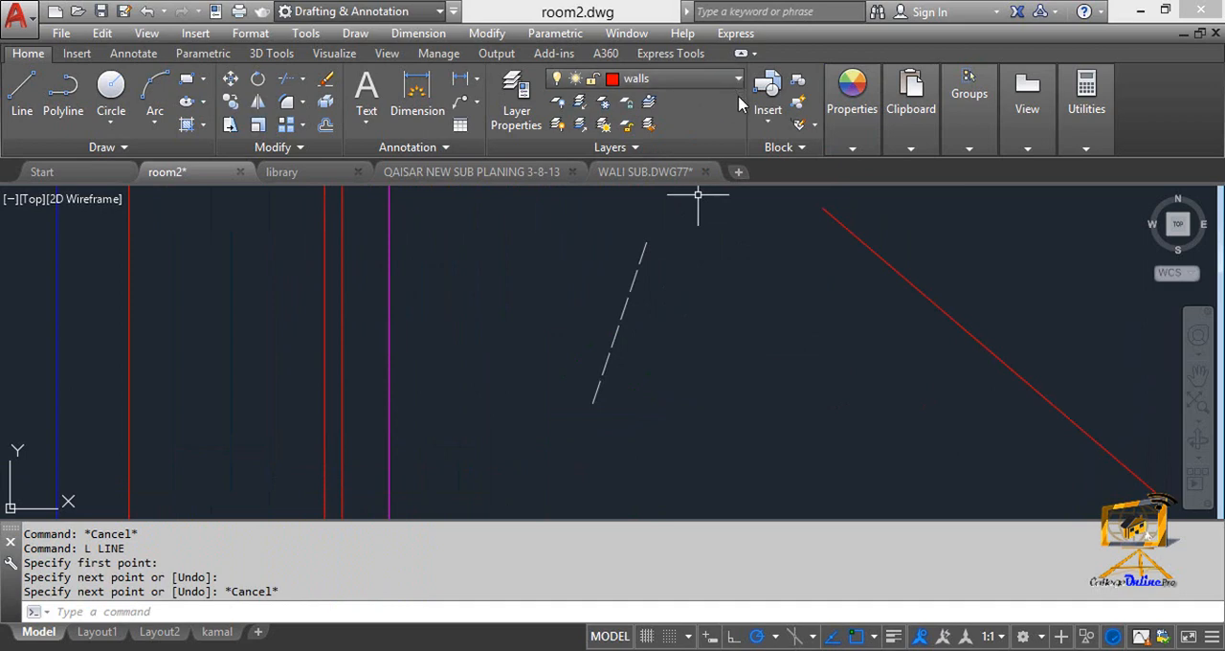
# Reset the current object colour and linetype to ByLayer.
pyautogui.click(850, 149)
pyautogui.click(848, 172)
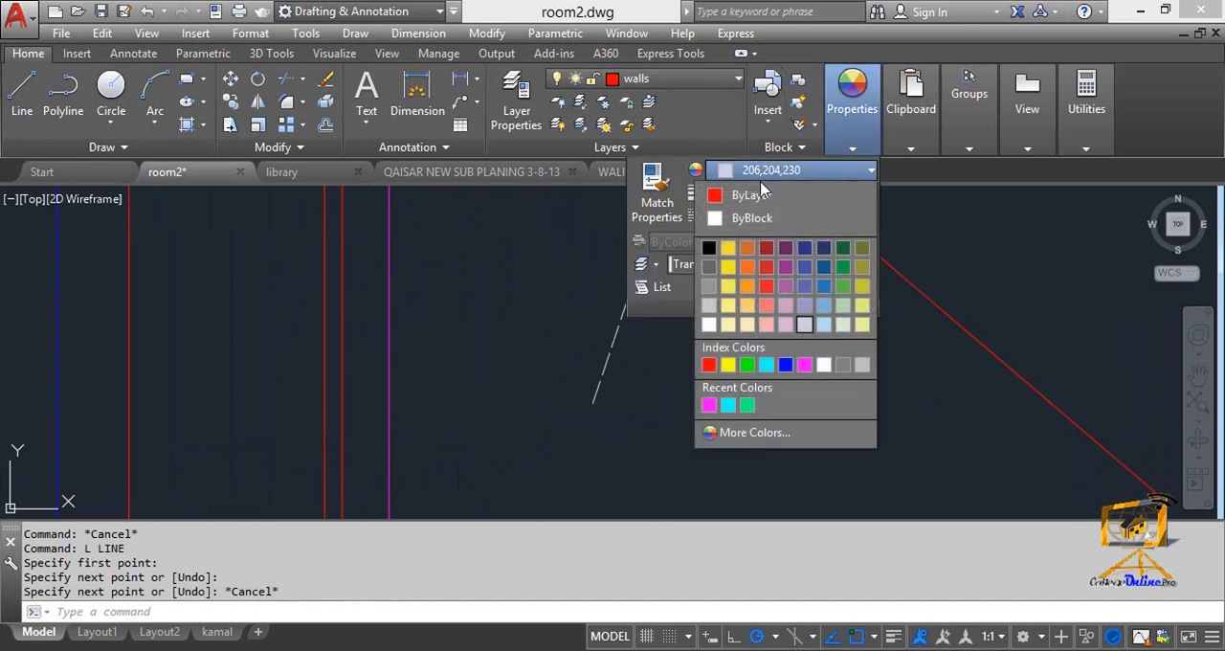
pyautogui.click(756, 198)
pyautogui.click(838, 216)
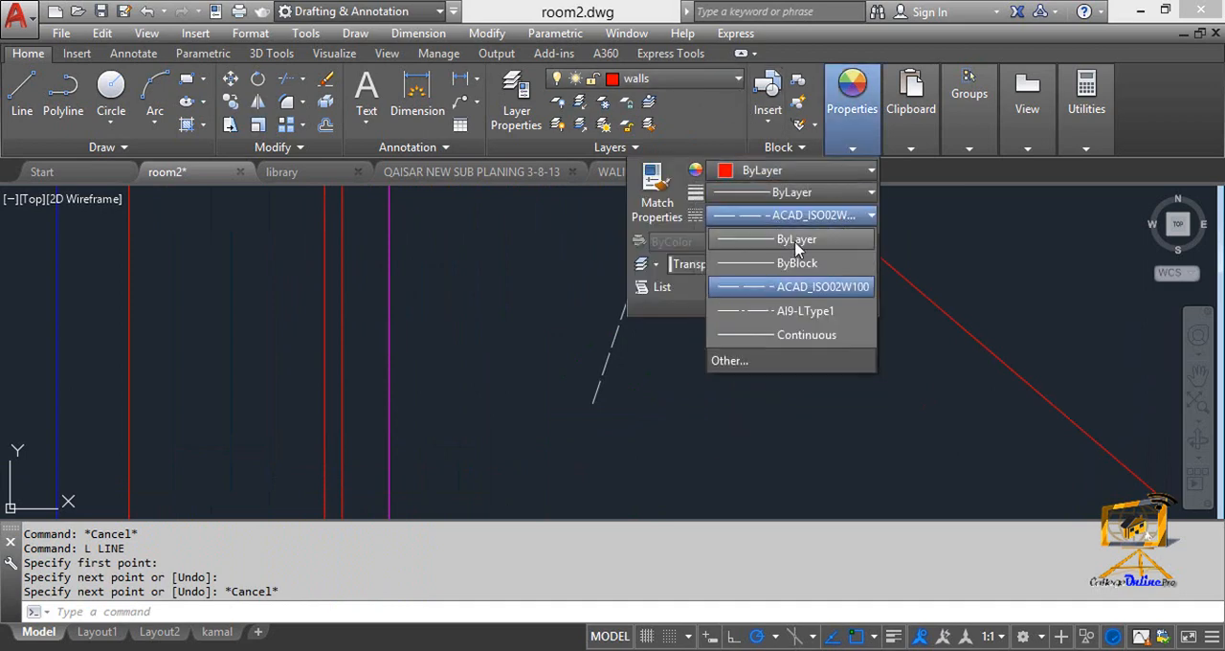
pyautogui.click(797, 247)
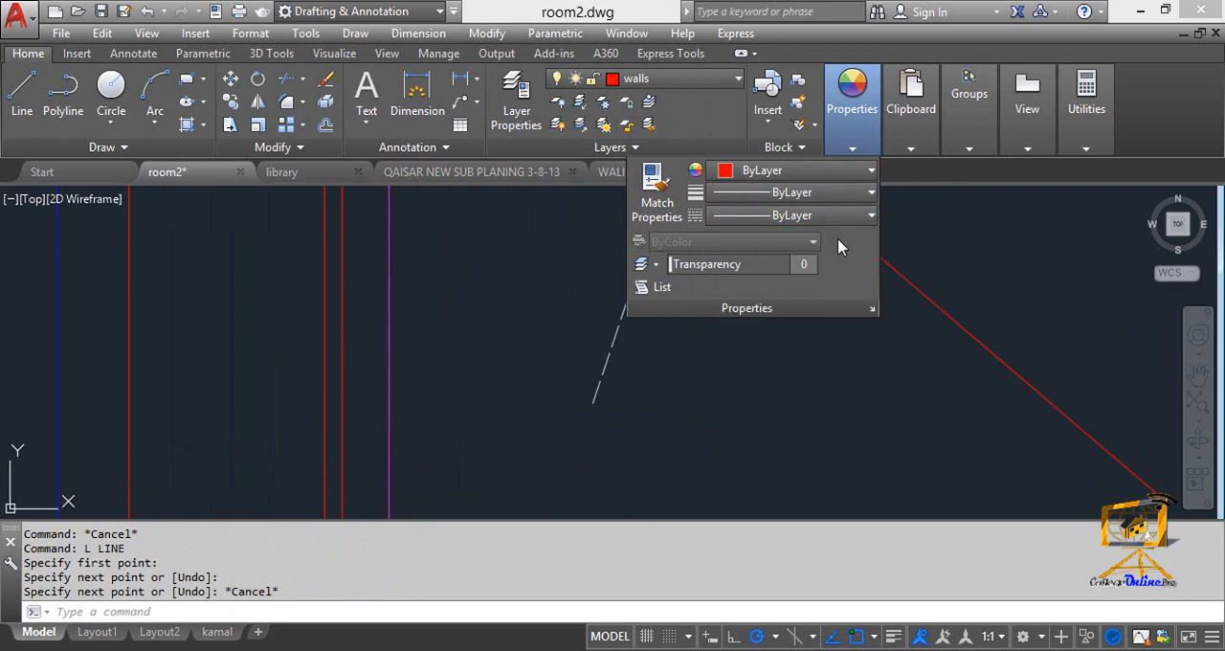
pyautogui.press('Escape')
# Erase the short dashed test line beside the construction lines.
pyautogui.scroll(-3, 659, 325)
pyautogui.click(664, 377)
pyautogui.click(632, 330)
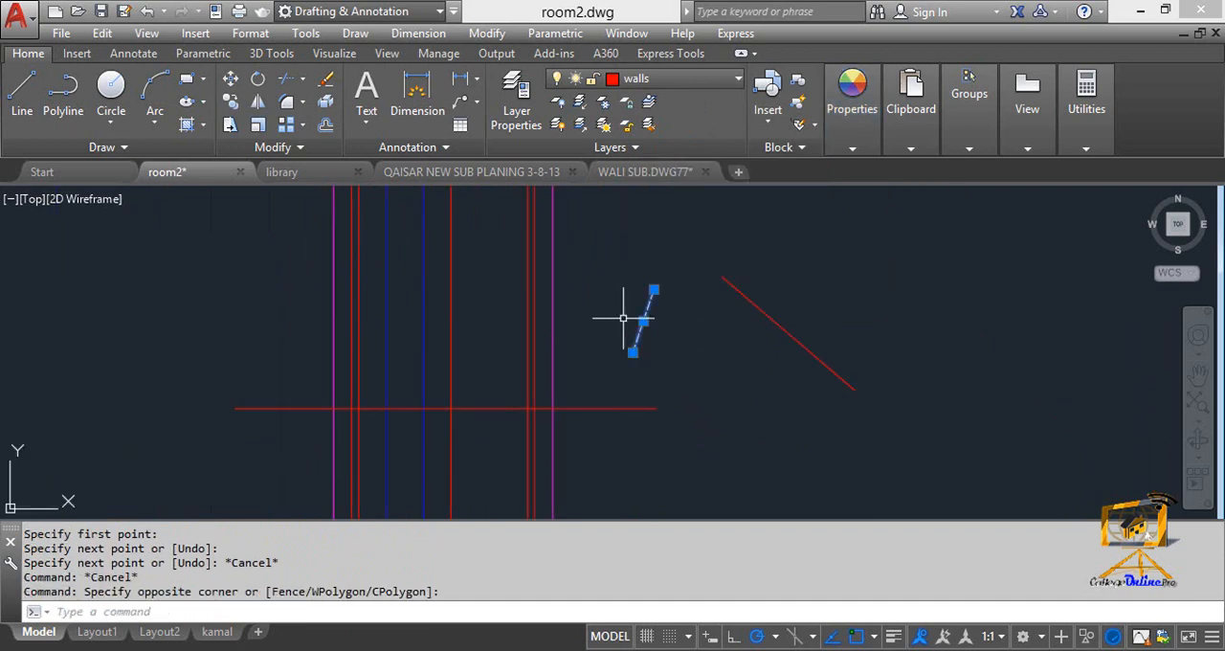
pyautogui.press('Delete')
pyautogui.moveTo(618, 318); pyautogui.dragTo(671, 306, button='middle')
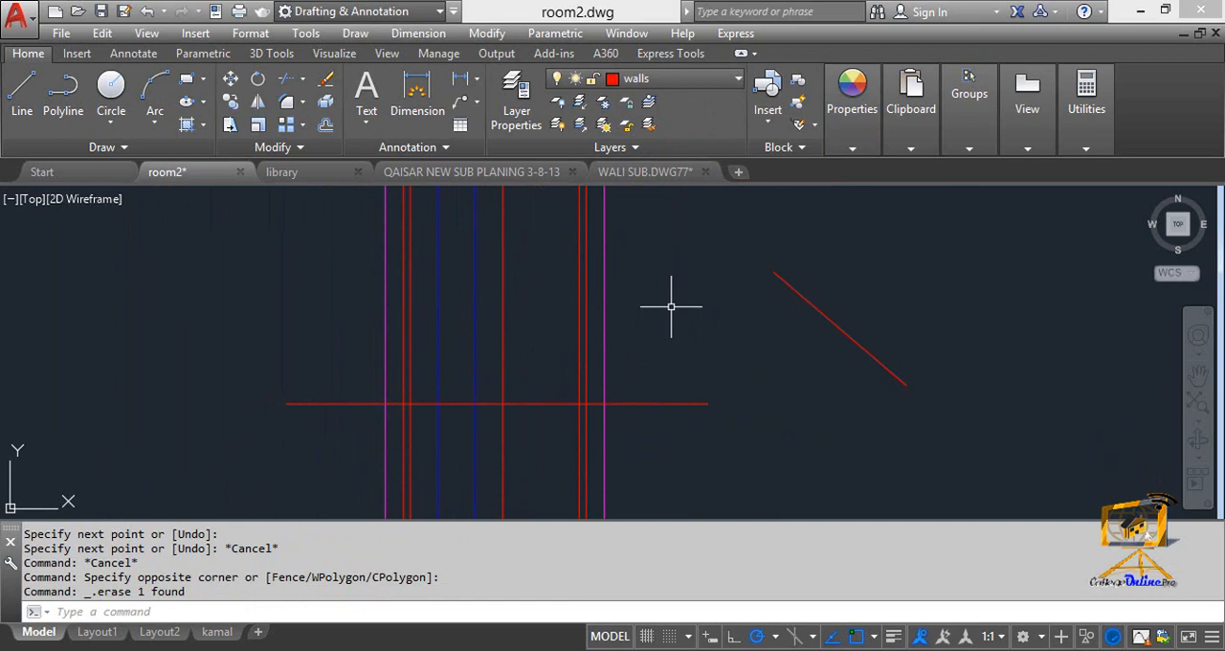
pyautogui.click(853, 143)
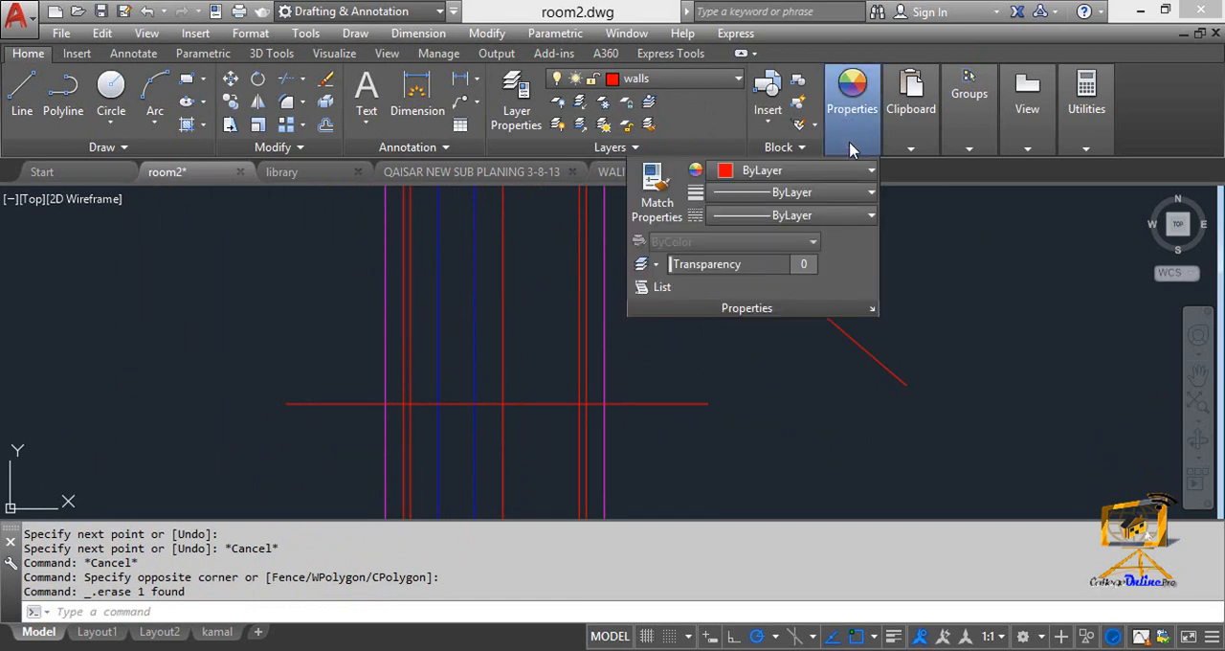
pyautogui.press('Escape')
pyautogui.press('Escape')
pyautogui.press('Escape')
pyautogui.moveTo(634, 354); pyautogui.dragTo(645, 348, button='middle')
pyautogui.press('Escape')
pyautogui.press('Escape')
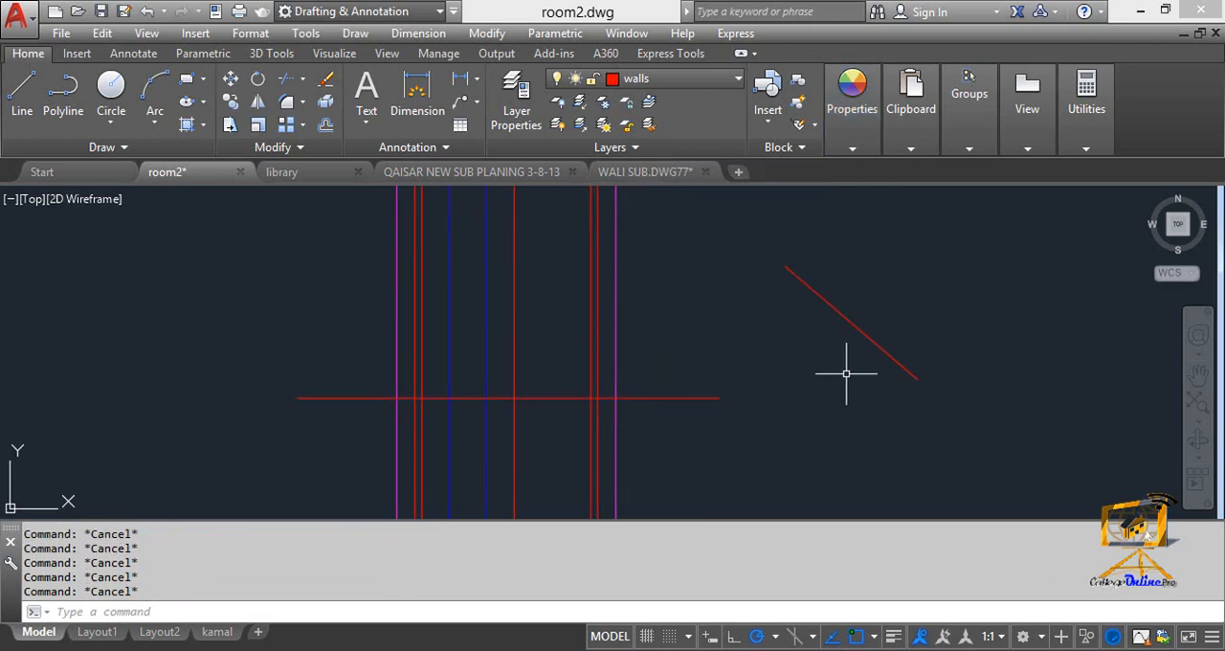
# Erase the red diagonal test line to the right of the construction lines.
pyautogui.click(848, 394)
pyautogui.click(831, 281)
pyautogui.press('Delete')
pyautogui.moveTo(773, 282)
pyautogui.mouseDown(button='middle')
pyautogui.moveTo(851, 349)
pyautogui.moveTo(776, 318)
pyautogui.mouseUp(button='middle')
# Start offsetting the horizontal ground line that crosses the vertical construction lines.
pyautogui.press('Escape')
pyautogui.write('o')
pyautogui.press('Return')
pyautogui.scroll(3, 561, 339)
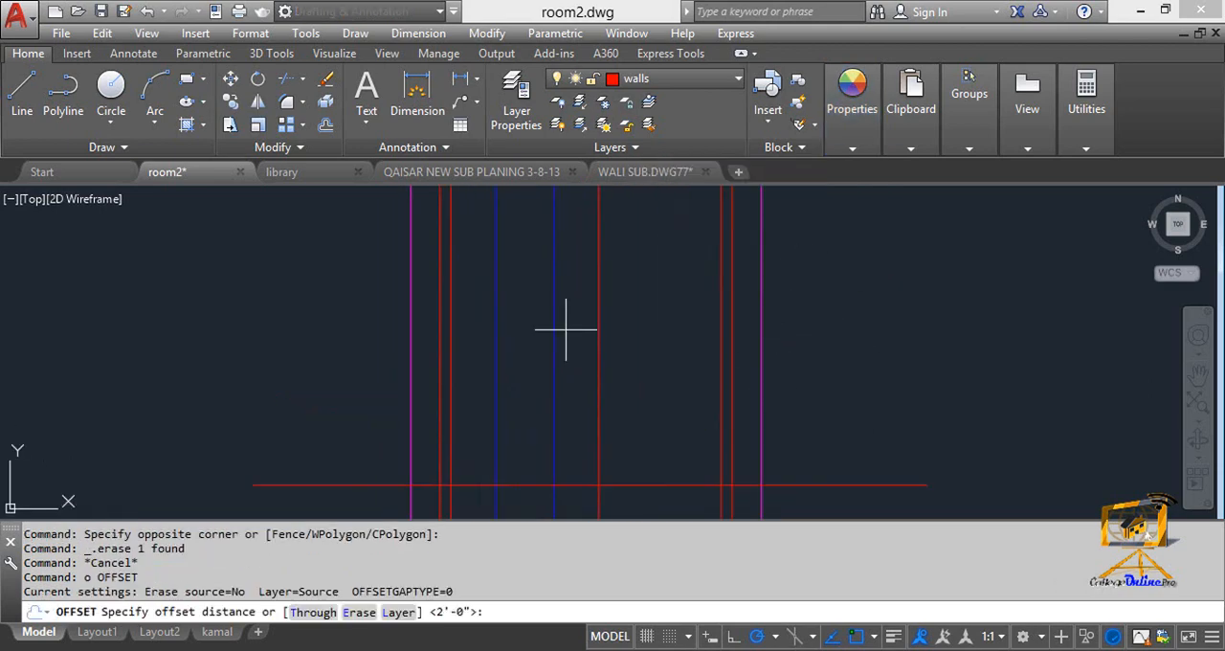
pyautogui.moveTo(590, 323); pyautogui.dragTo(576, 293, button='middle')
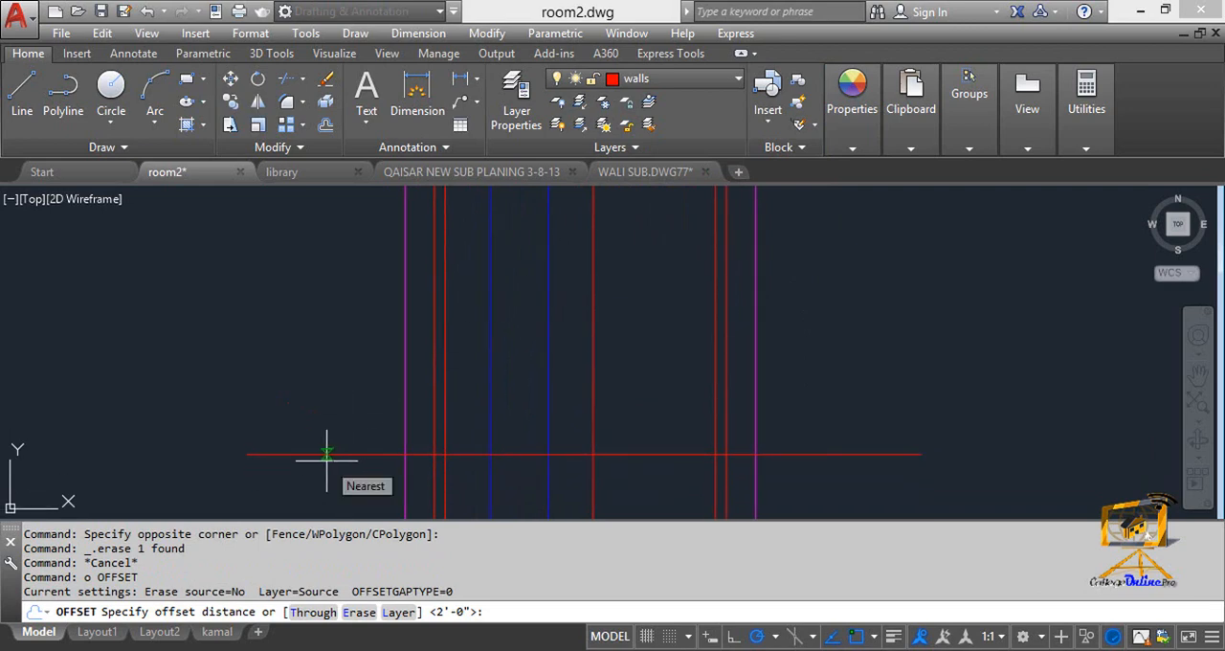
pyautogui.write('2')
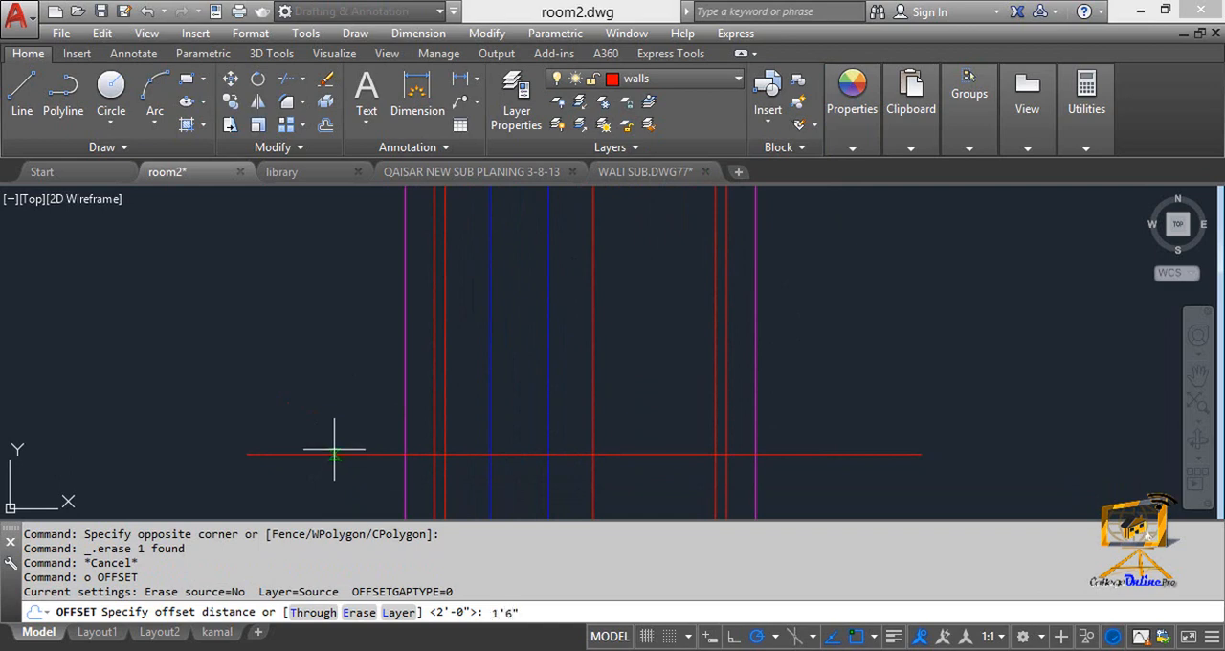
# Offset the horizontal ground line 1' upward to create the floor line.
pyautogui.press('BackSpace')
pyautogui.press('BackSpace')
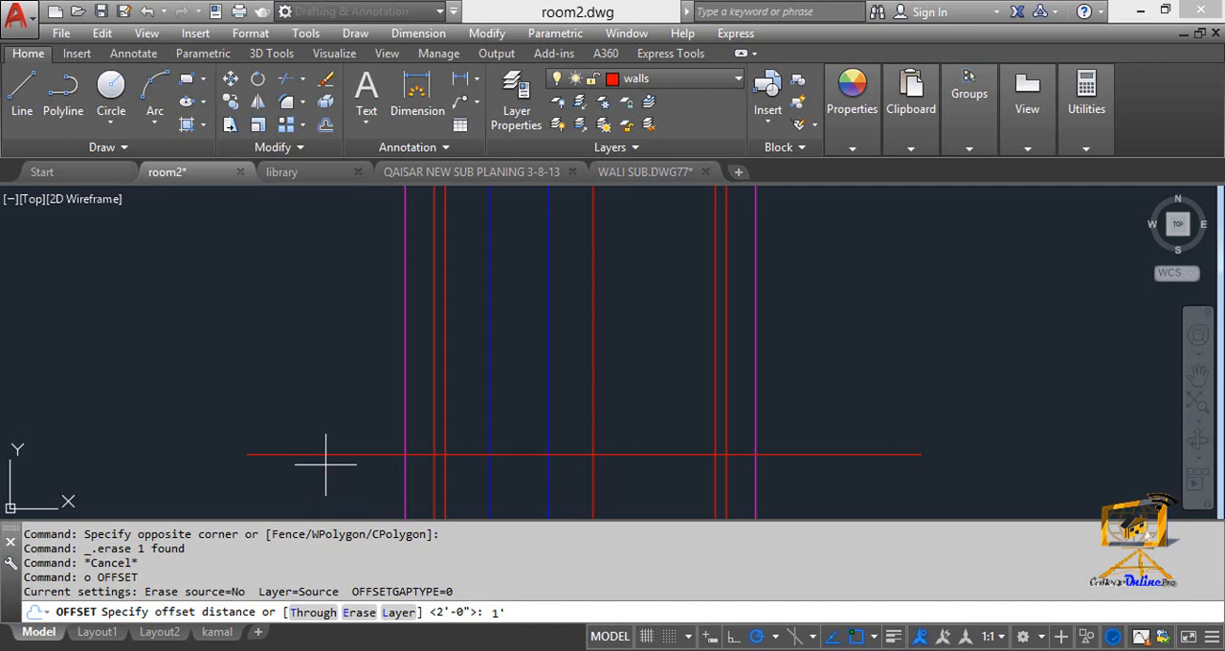
pyautogui.press('Return')
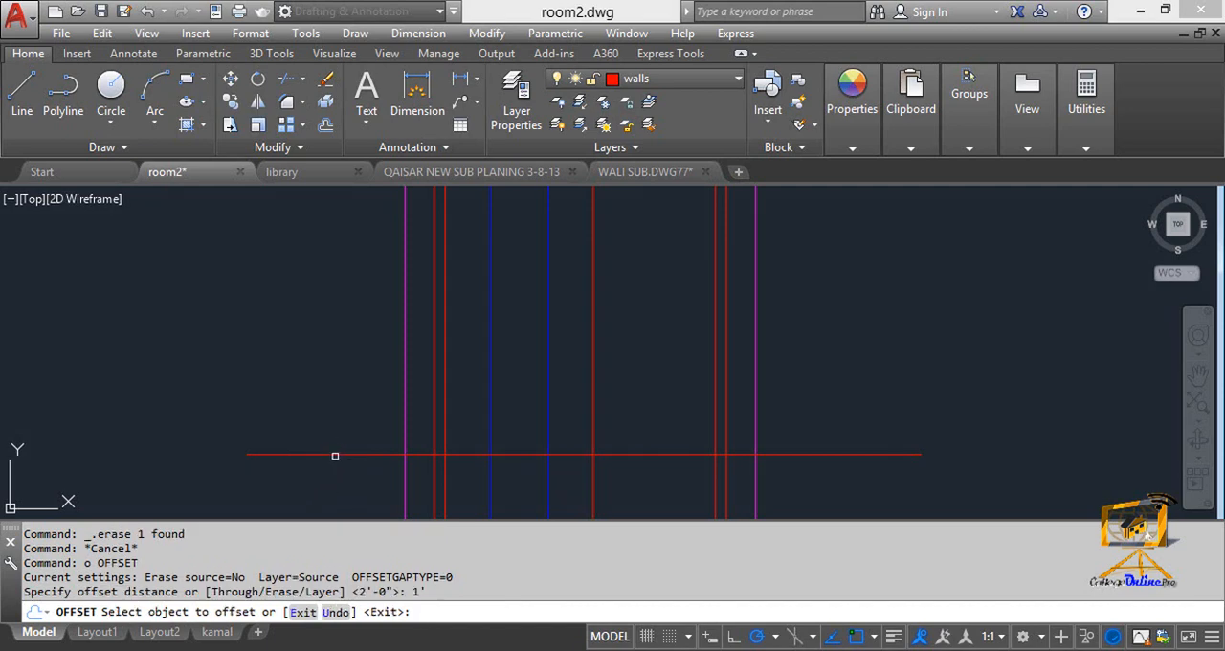
pyautogui.click(332, 454)
pyautogui.click(334, 400)
pyautogui.press('Escape')
pyautogui.press('Escape')
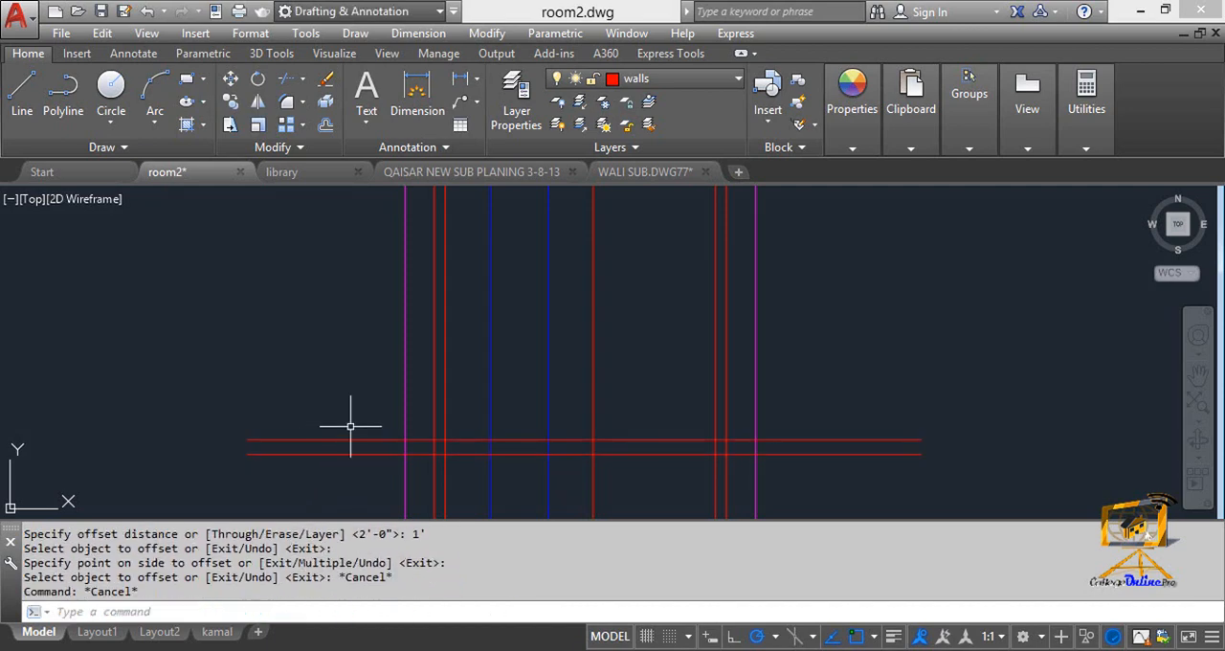
pyautogui.write('o')
pyautogui.press('Return')
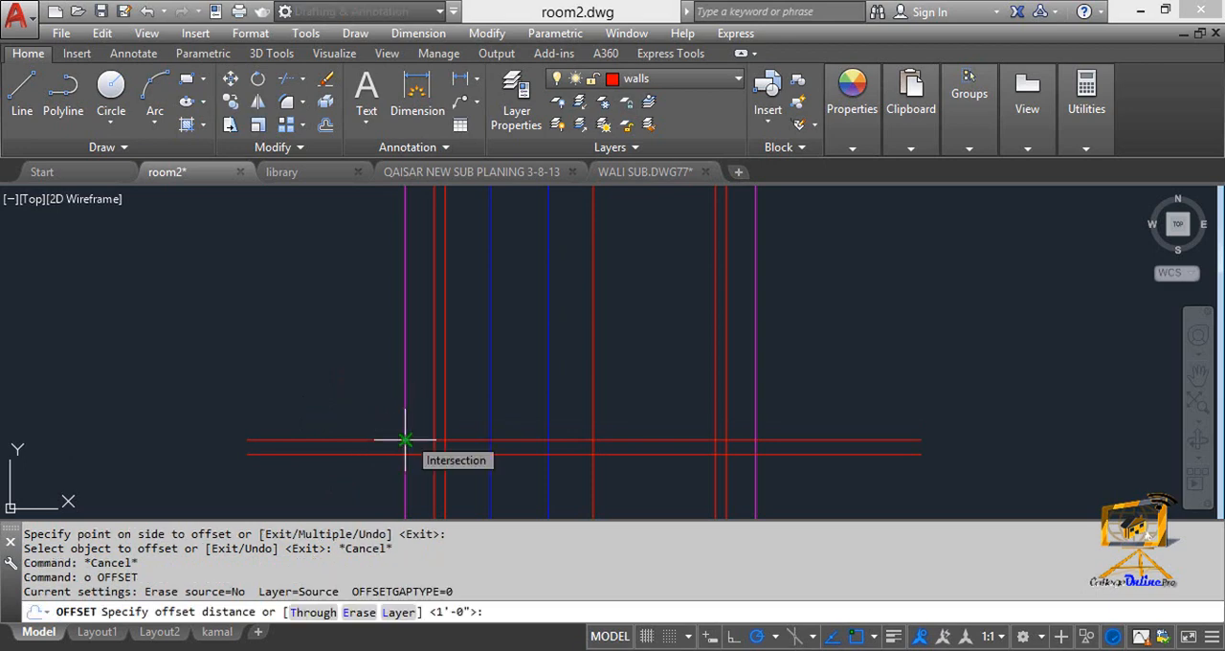
pyautogui.write('6"')
pyautogui.press('Return')
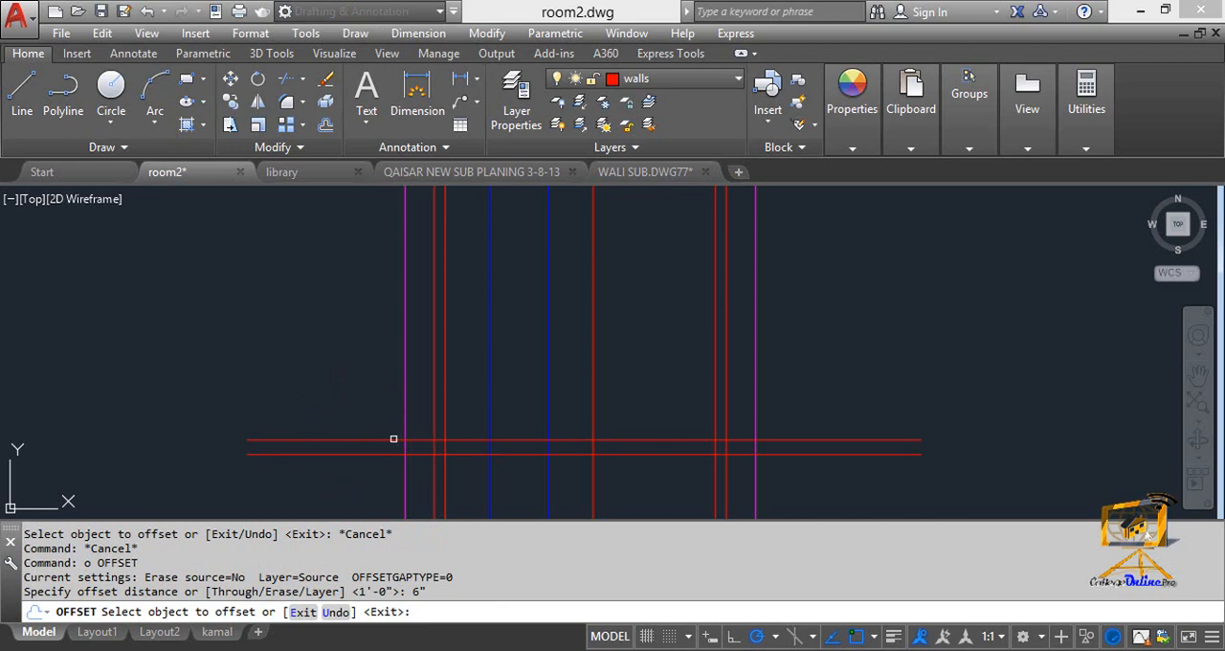
pyautogui.press('Escape')
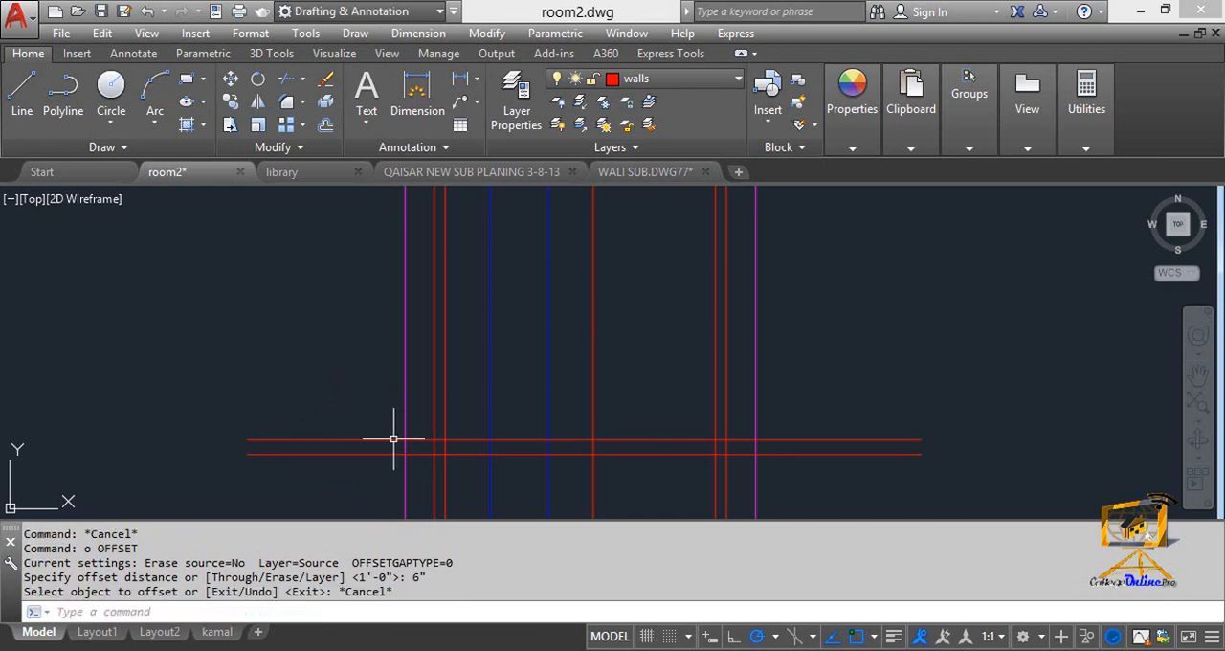
pyautogui.press('Return')
pyautogui.press('Escape')
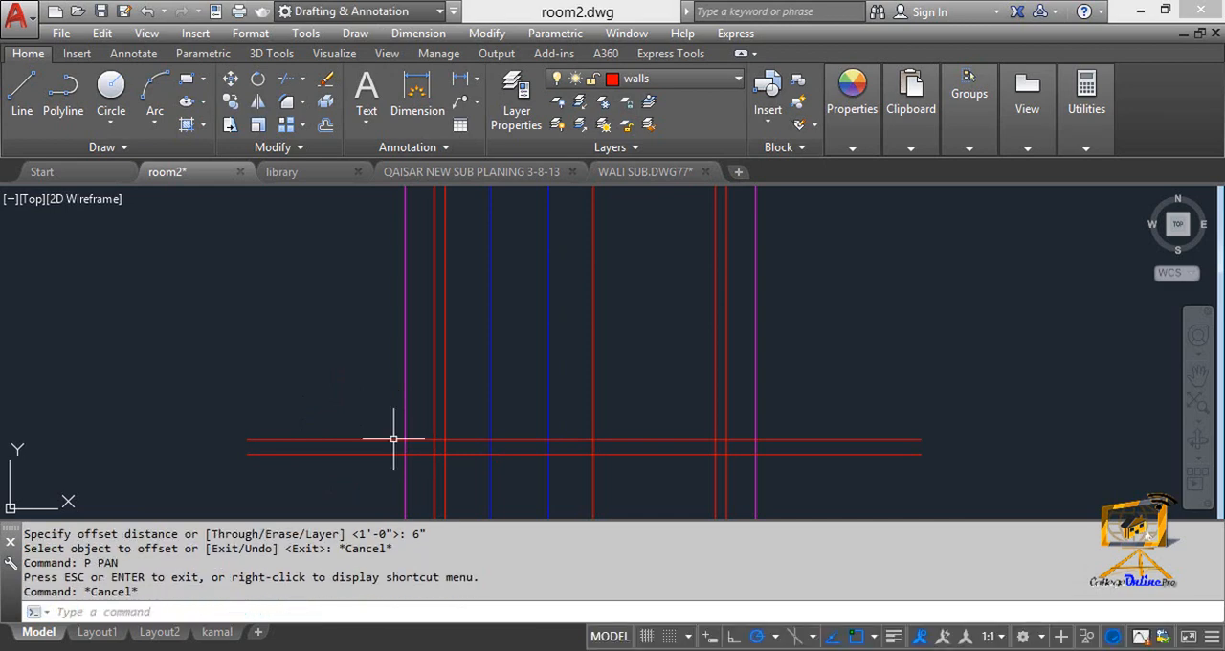
pyautogui.write('o')
pyautogui.press('Return')
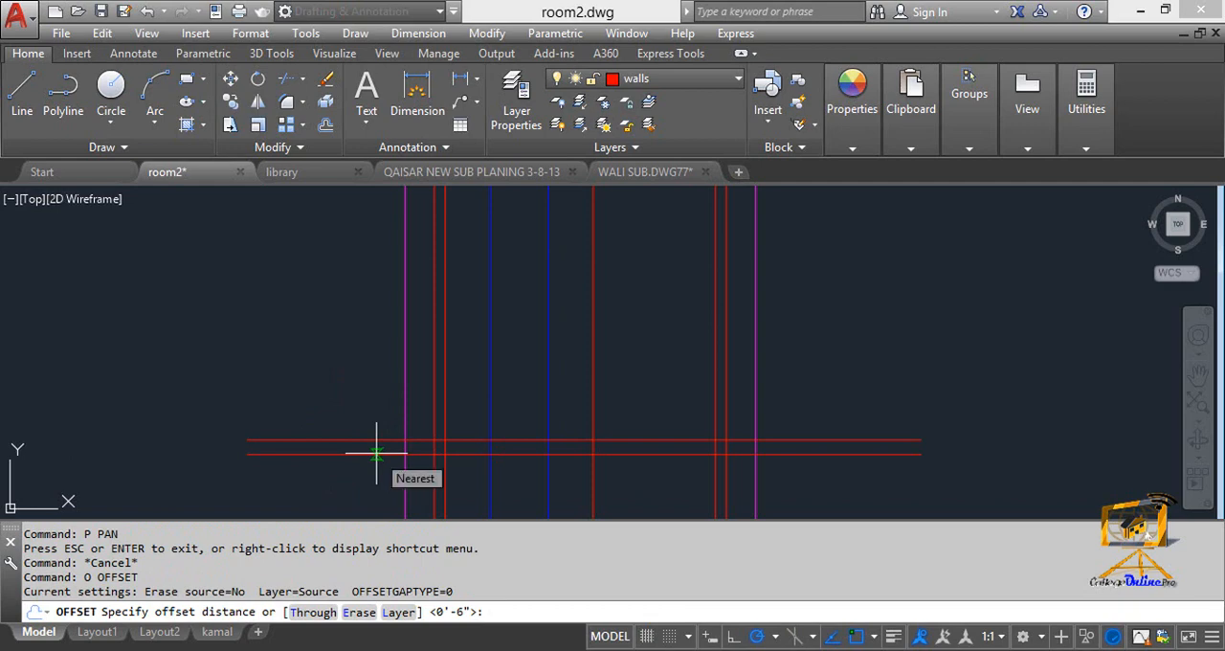
pyautogui.write('10;6"')
pyautogui.press('Return')
pyautogui.press('Escape')
pyautogui.press('Escape')
# Offset the floor line 10'6" upward to mark the underside of the roof slab.
pyautogui.write('o')
pyautogui.press('Return')
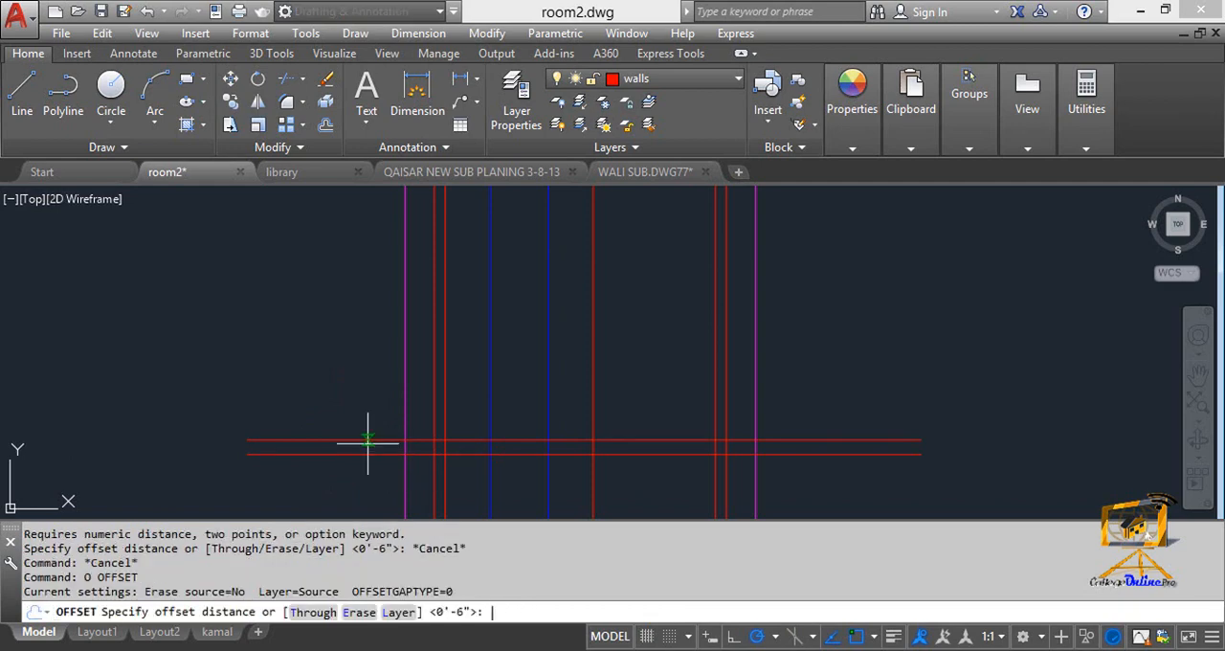
pyautogui.write("10'6")
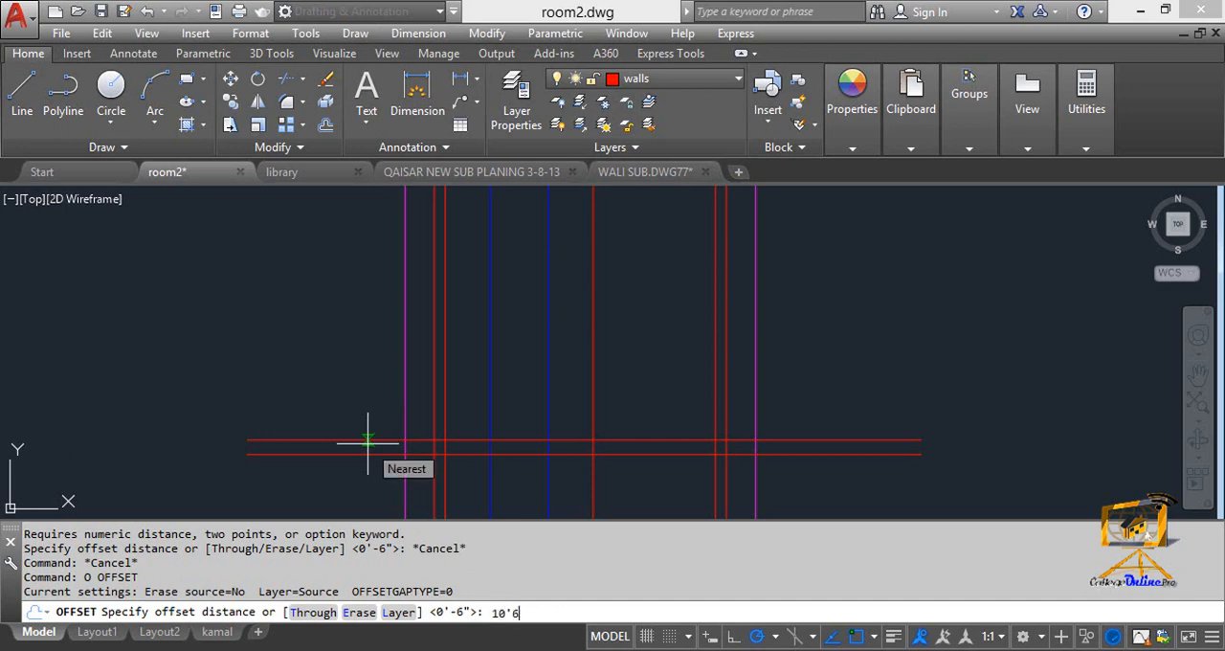
pyautogui.write('"')
pyautogui.press('Return')
pyautogui.click(367, 442)
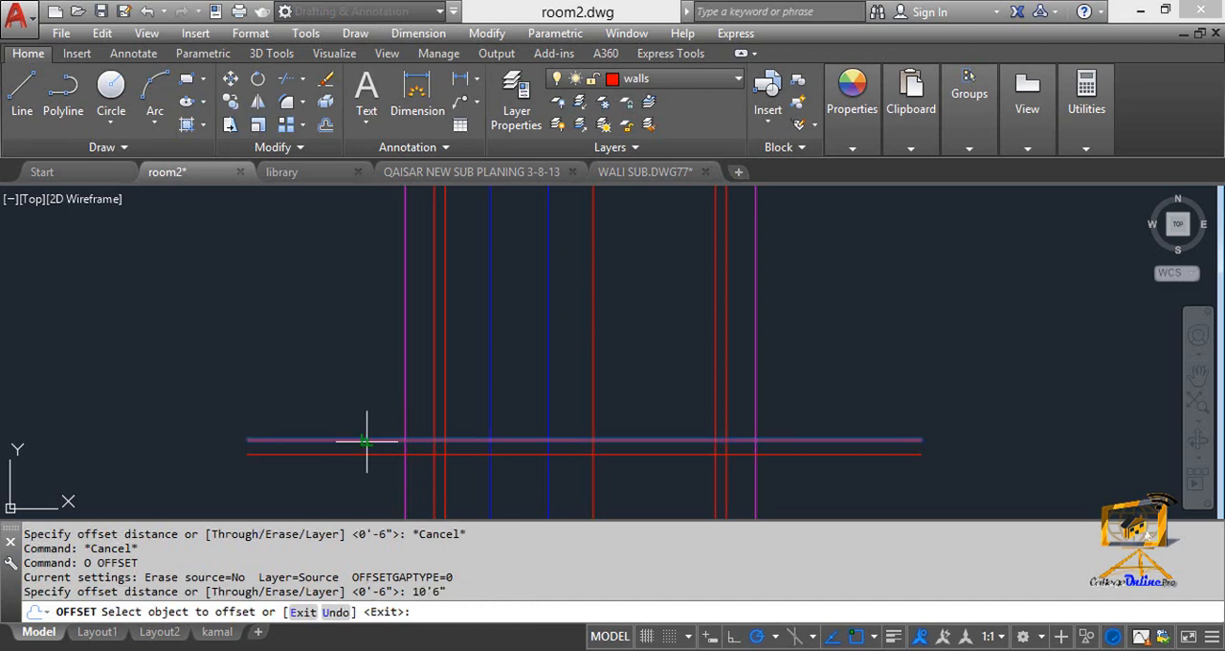
pyautogui.click(370, 399)
pyautogui.scroll(4, 354, 350)
pyautogui.press('Escape')
# Offset the roof slab's underside line 6" upward to form the slab thickness.
pyautogui.write('o')
pyautogui.press('Return')
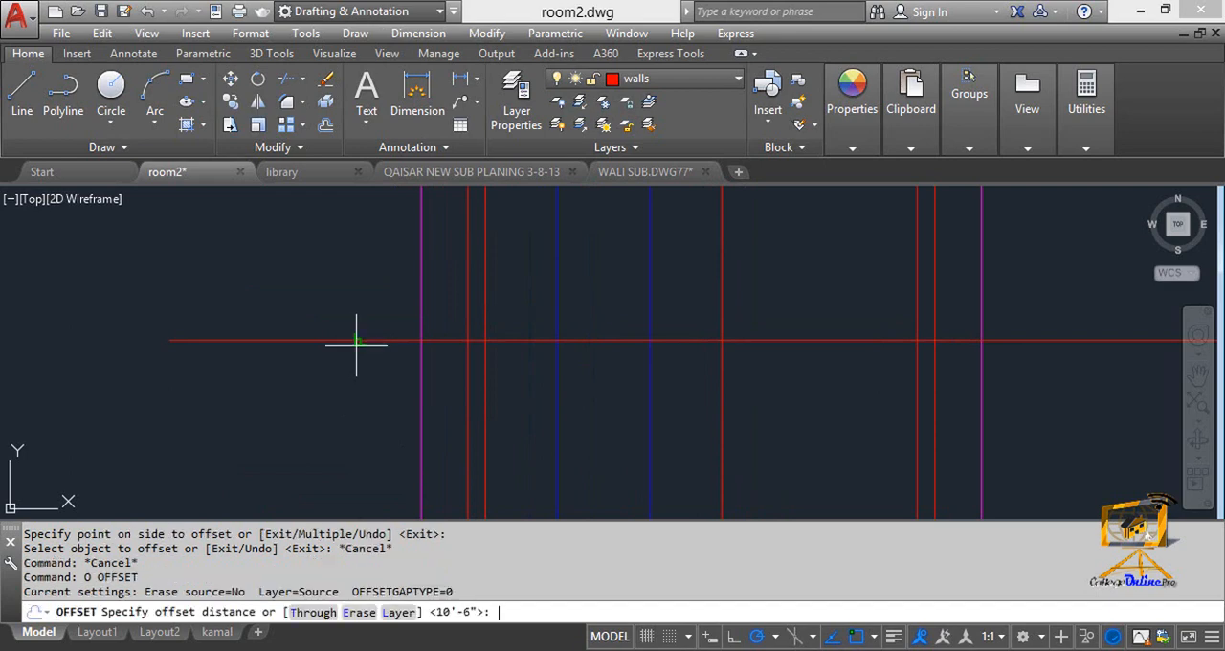
pyautogui.write('6"')
pyautogui.press('Return')
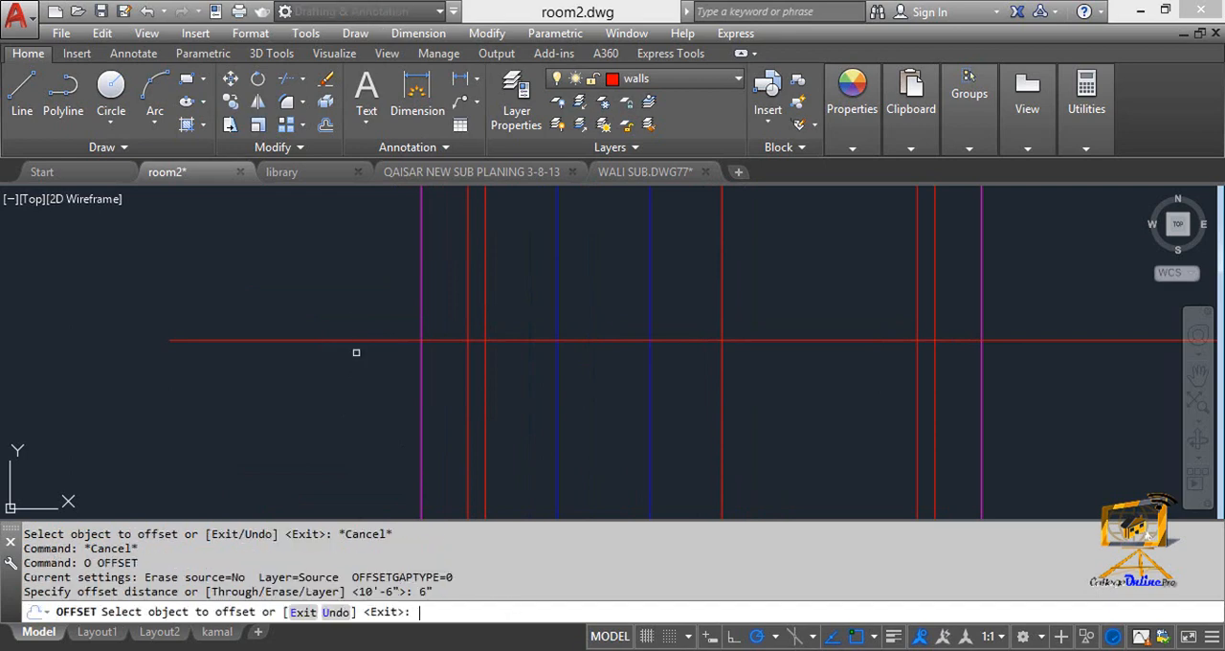
pyautogui.click(365, 340)
pyautogui.click(365, 310)
pyautogui.scroll(-4, 363, 314)
pyautogui.moveTo(363, 314); pyautogui.dragTo(359, 280, button='middle')
pyautogui.scroll(2, 386, 296)
pyautogui.press('Escape')
pyautogui.press('Escape')
pyautogui.press('Escape')
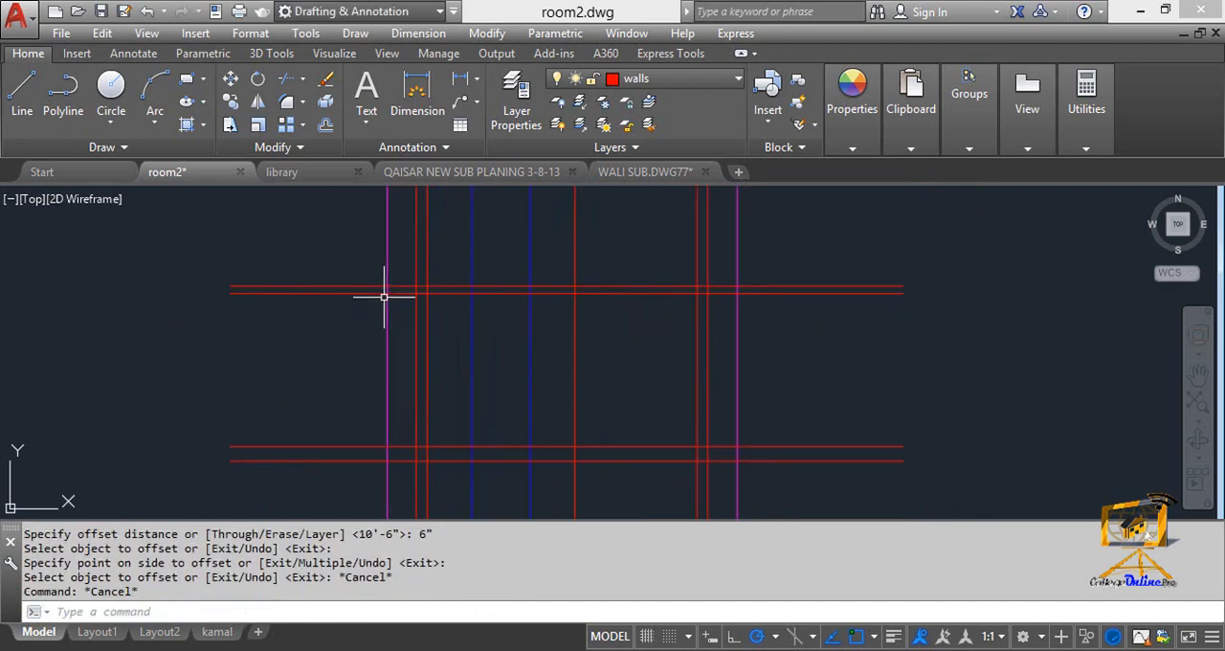
# Using all section lines as cutting edges, trim the vertical lines projecting above the roof slab's upper line.
pyautogui.moveTo(422, 336)
pyautogui.mouseDown(button='middle')
pyautogui.moveTo(411, 276)
pyautogui.moveTo(390, 311)
pyautogui.mouseUp(button='middle')
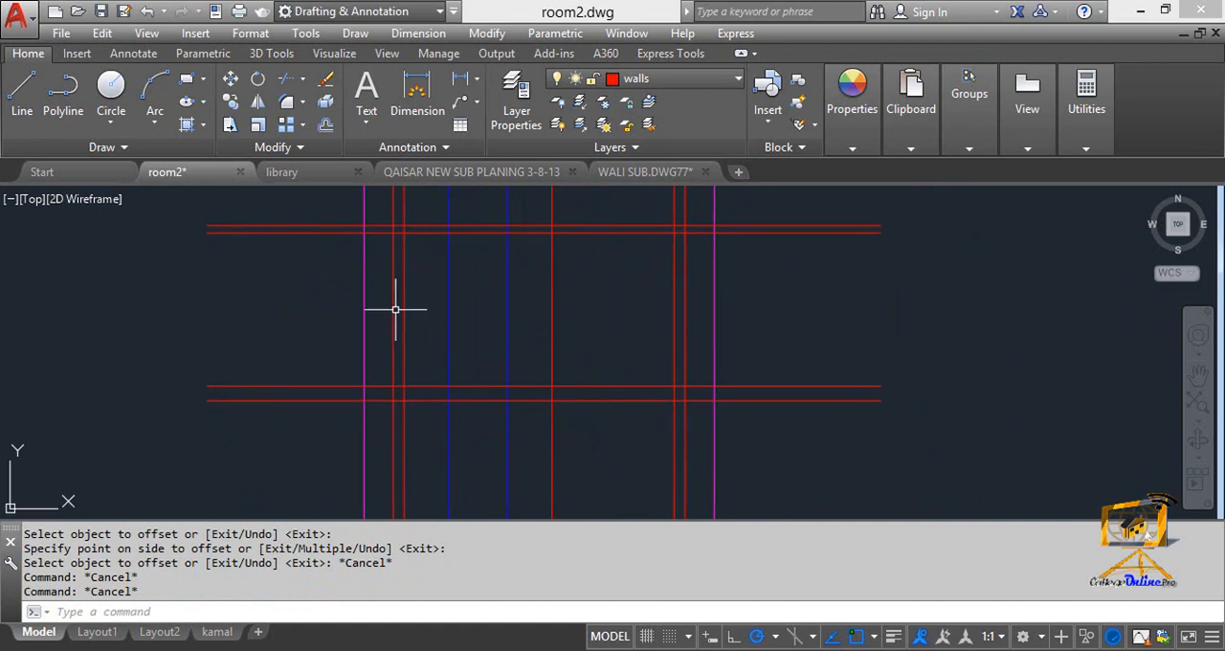
pyautogui.press('Escape')
pyautogui.press('Escape')
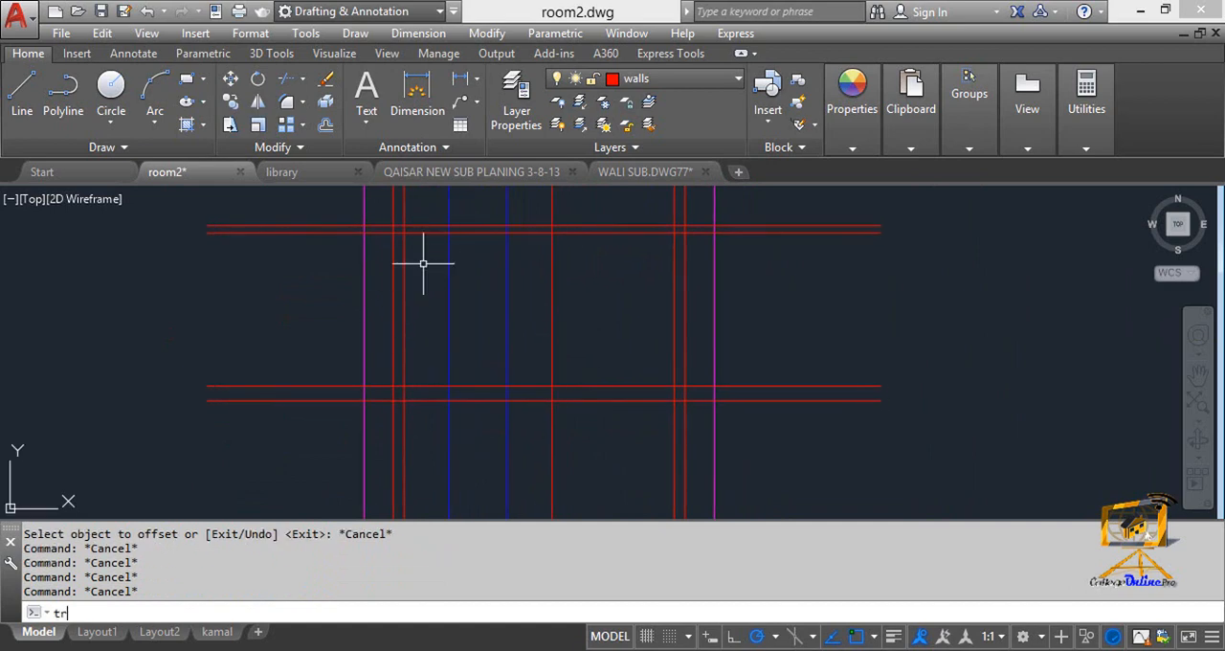
pyautogui.press('Return')
pyautogui.click(802, 478)
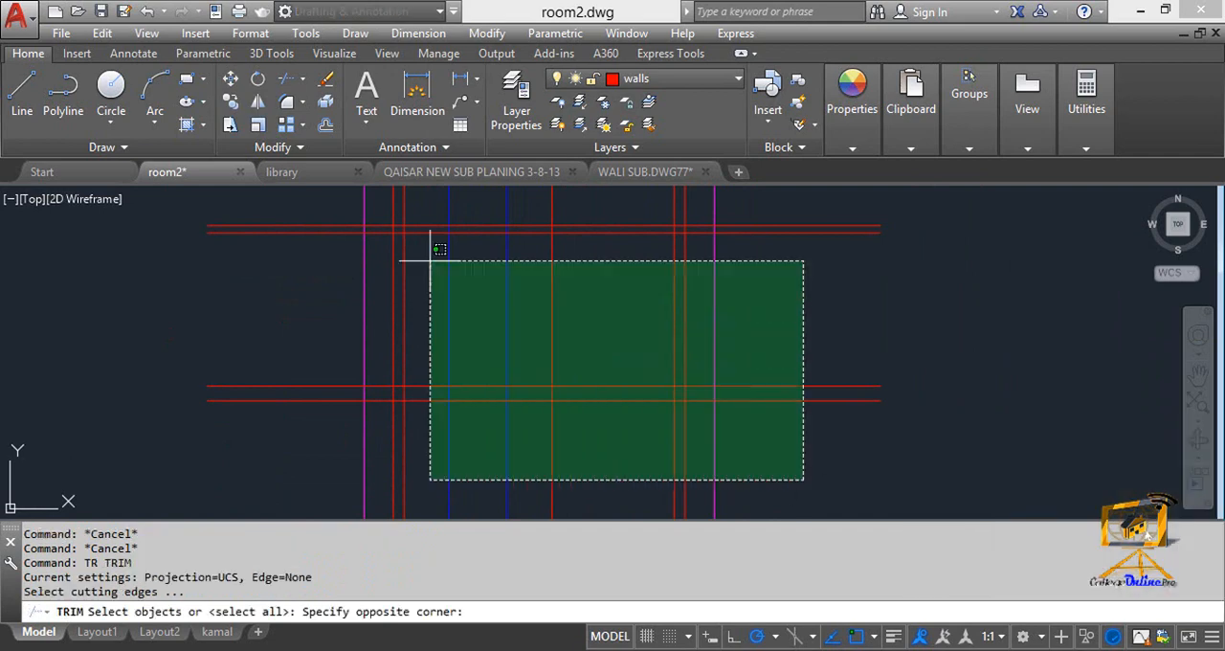
pyautogui.click(337, 205)
pyautogui.press('Return')
pyautogui.moveTo(336, 207); pyautogui.dragTo(325, 273, button='middle')
pyautogui.click(773, 269)
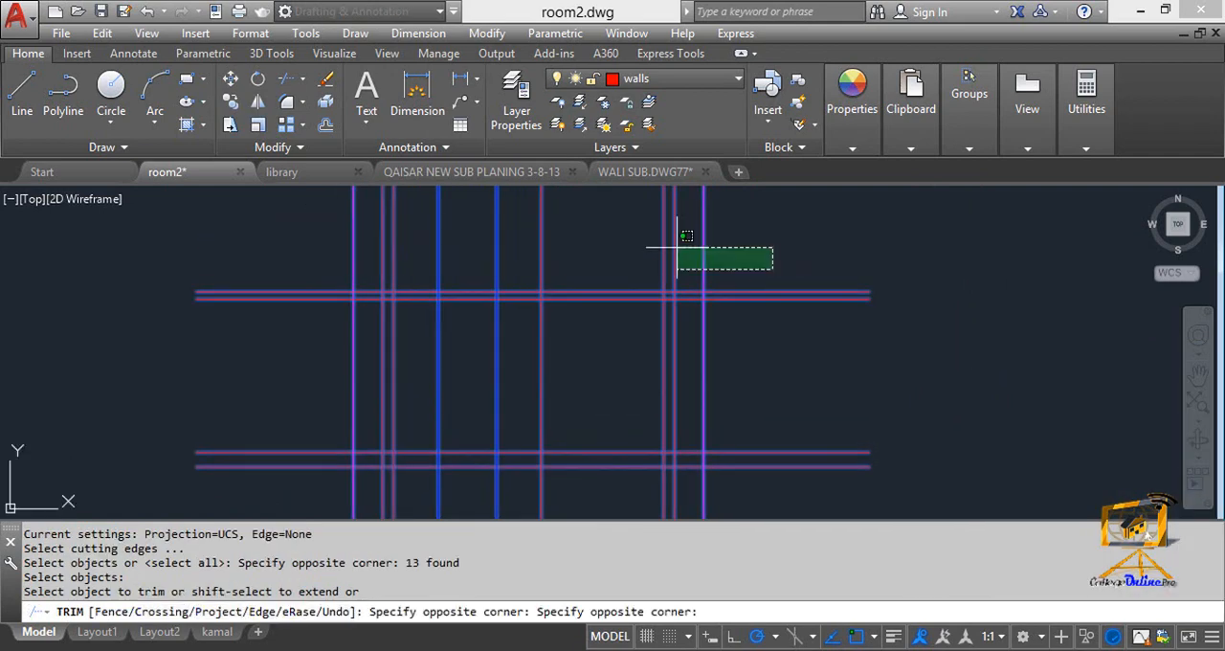
pyautogui.click(308, 209)
# Trim both roof slab lines back to the outer magenta lines at each end.
pyautogui.click(852, 396)
pyautogui.click(791, 261)
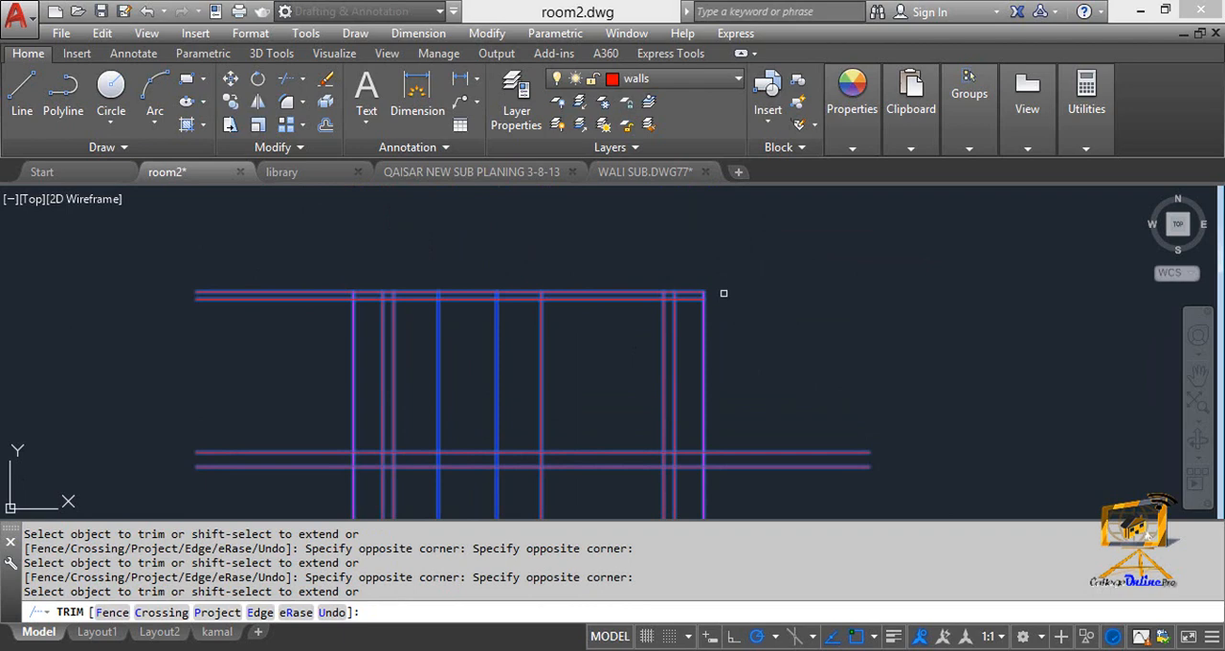
pyautogui.click(274, 308)
pyautogui.click(249, 259)
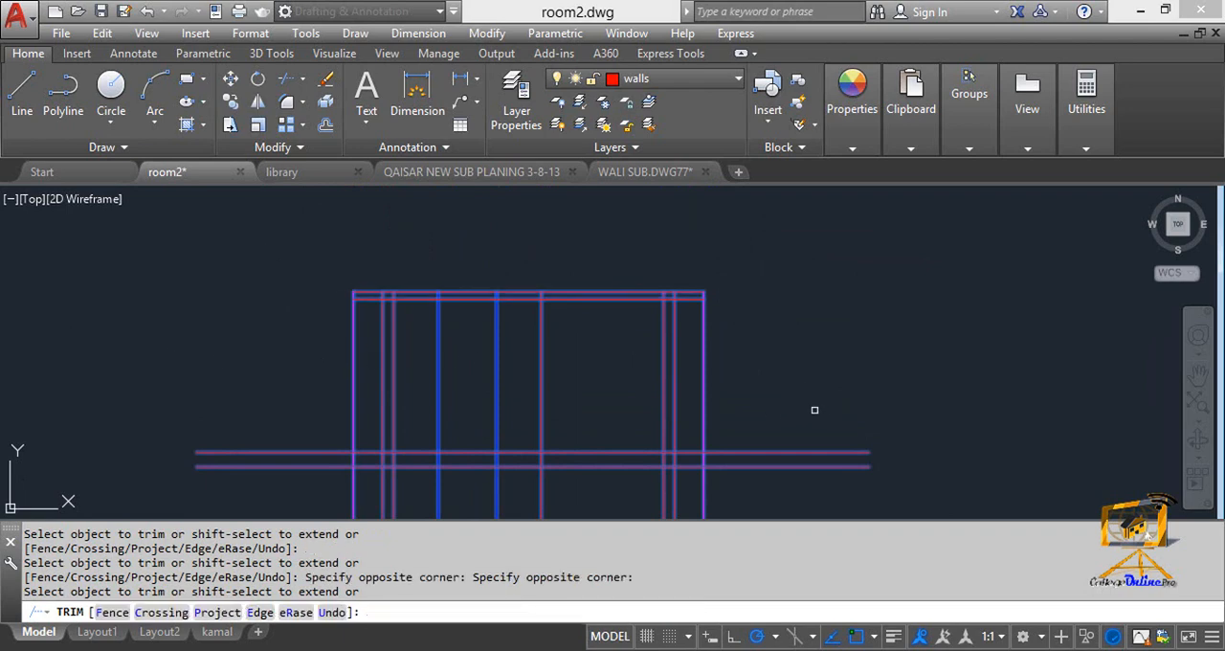
# Trim the floor line's ends back to the outer magenta lines and the vertical lines' extensions below the ground line.
pyautogui.click(821, 459)
pyautogui.moveTo(679, 457); pyautogui.dragTo(835, 327, button='middle')
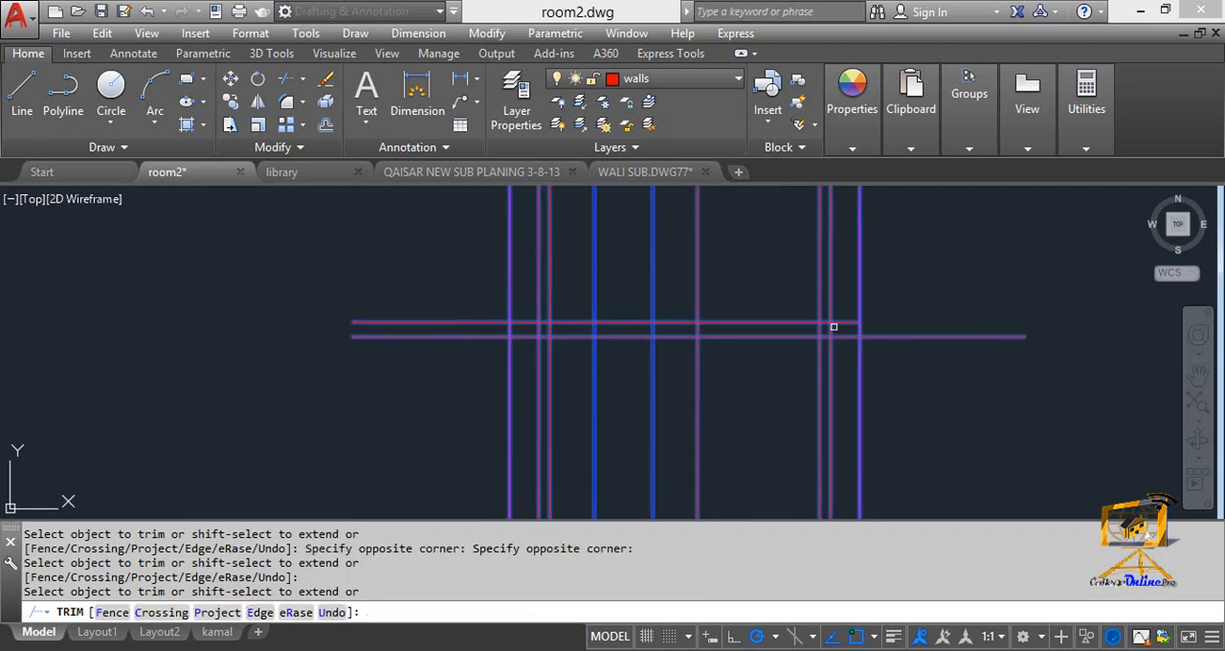
pyautogui.click(443, 322)
pyautogui.click(1036, 496)
pyautogui.click(501, 424)
pyautogui.scroll(3, 851, 305)
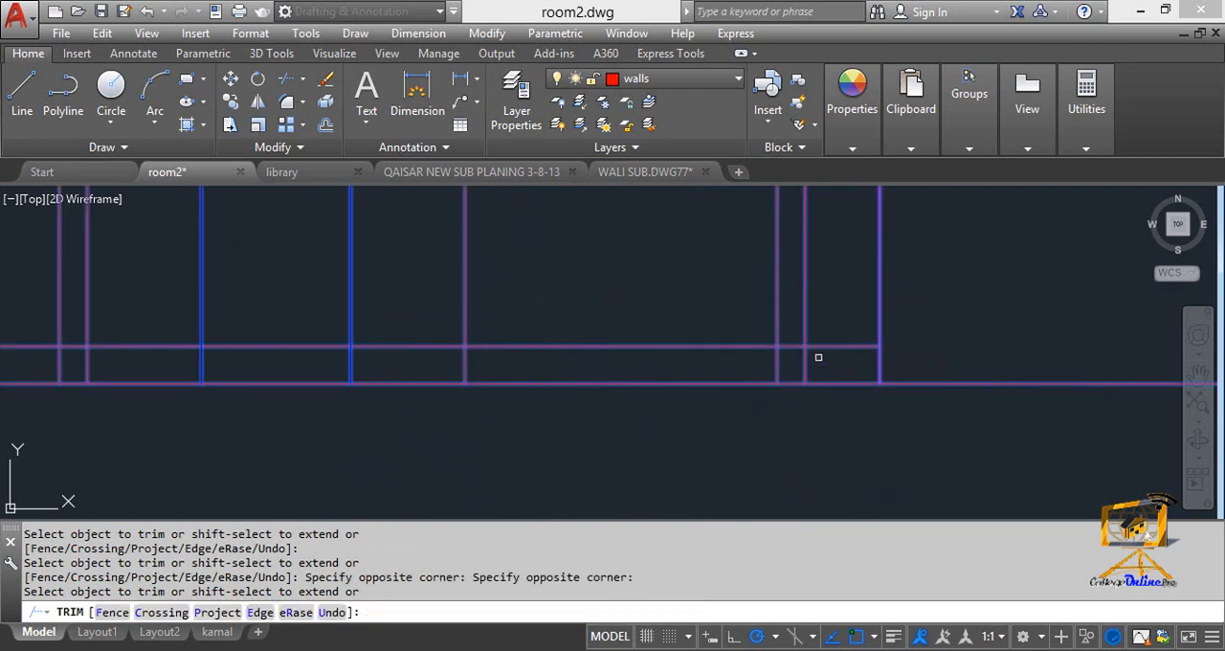
# Trim the right magenta line between the roof slab and floor line, and try to trim its stub above the ground.
pyautogui.scroll(-4, 818, 364)
pyautogui.moveTo(813, 358); pyautogui.dragTo(880, 367, button='middle')
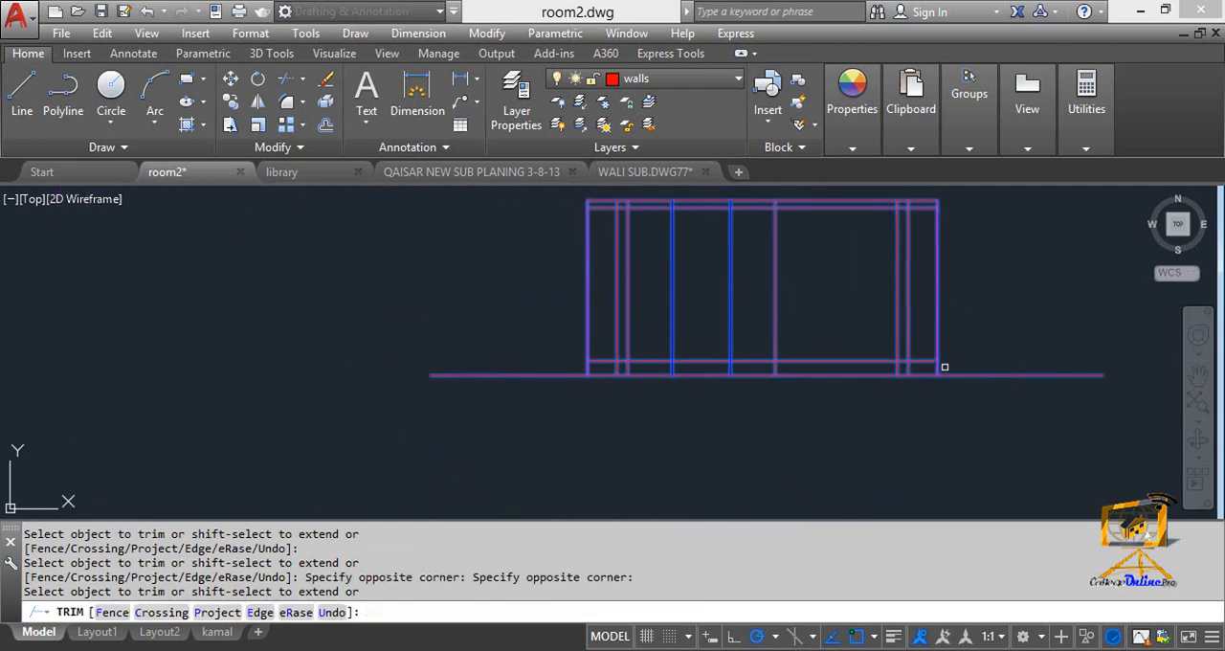
pyautogui.click(939, 319)
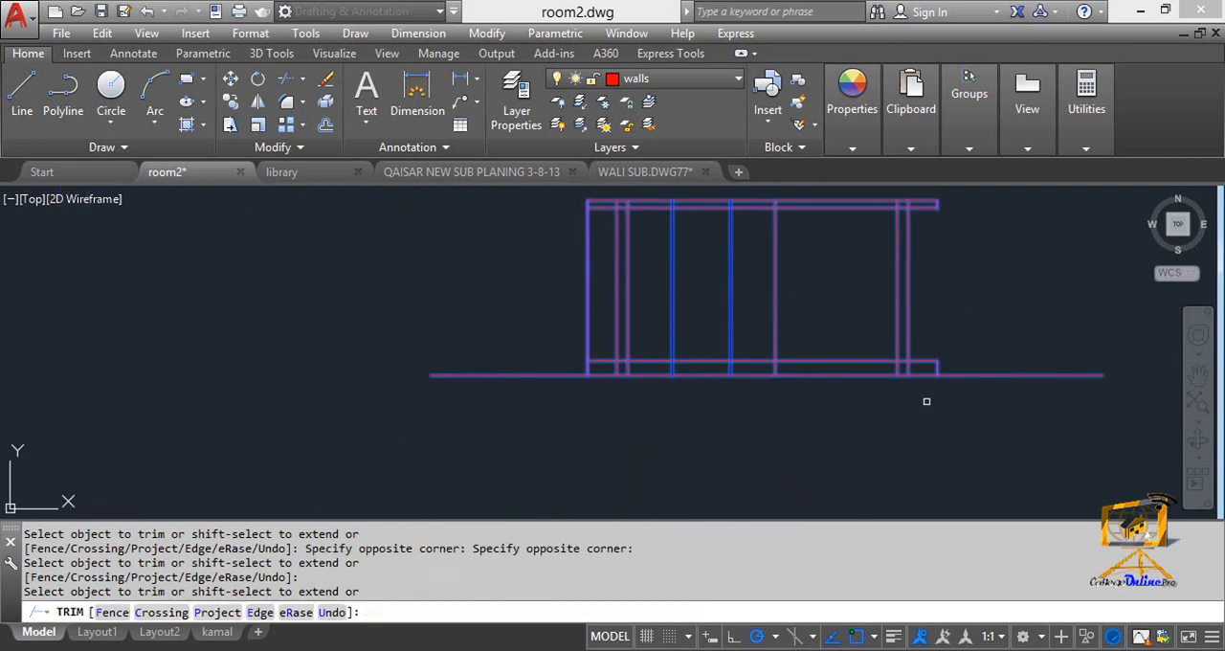
pyautogui.scroll(3, 934, 369)
pyautogui.click(943, 377)
pyautogui.click(945, 370)
# Trim the floor line's overhang beyond the outer face of the right wall.
pyautogui.scroll(-3, 920, 359)
pyautogui.moveTo(901, 365); pyautogui.dragTo(780, 483, button='middle')
pyautogui.scroll(-2, 780, 483)
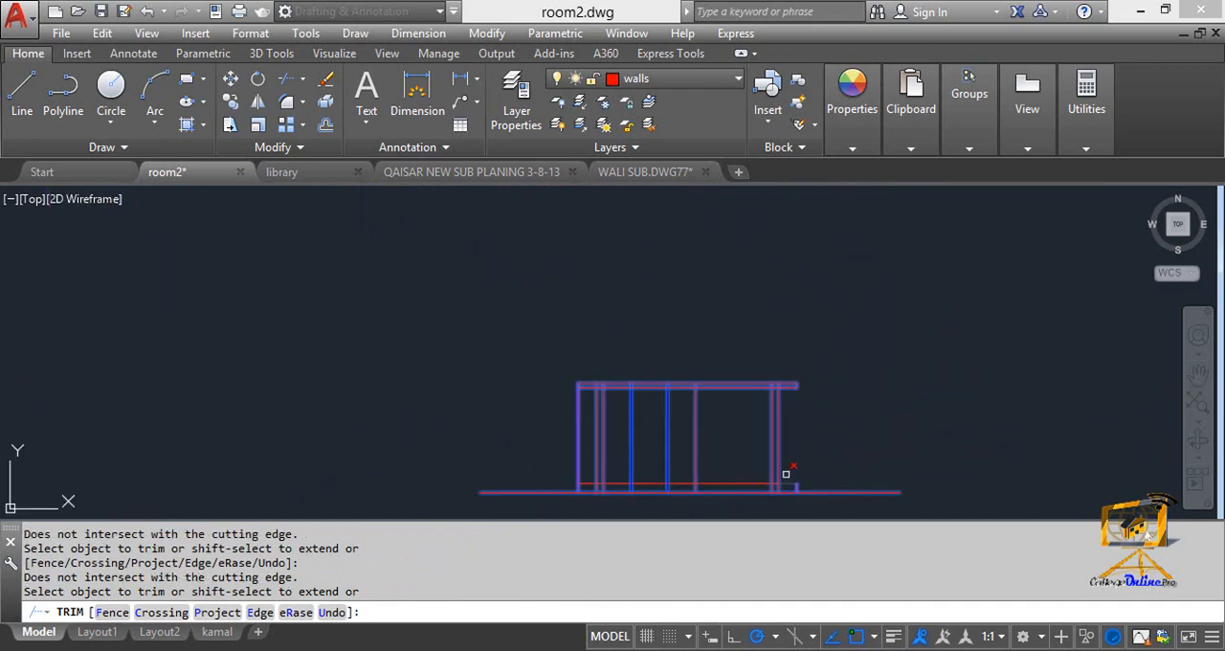
pyautogui.scroll(-5, 786, 473)
pyautogui.scroll(4, 789, 386)
pyautogui.scroll(4, 822, 445)
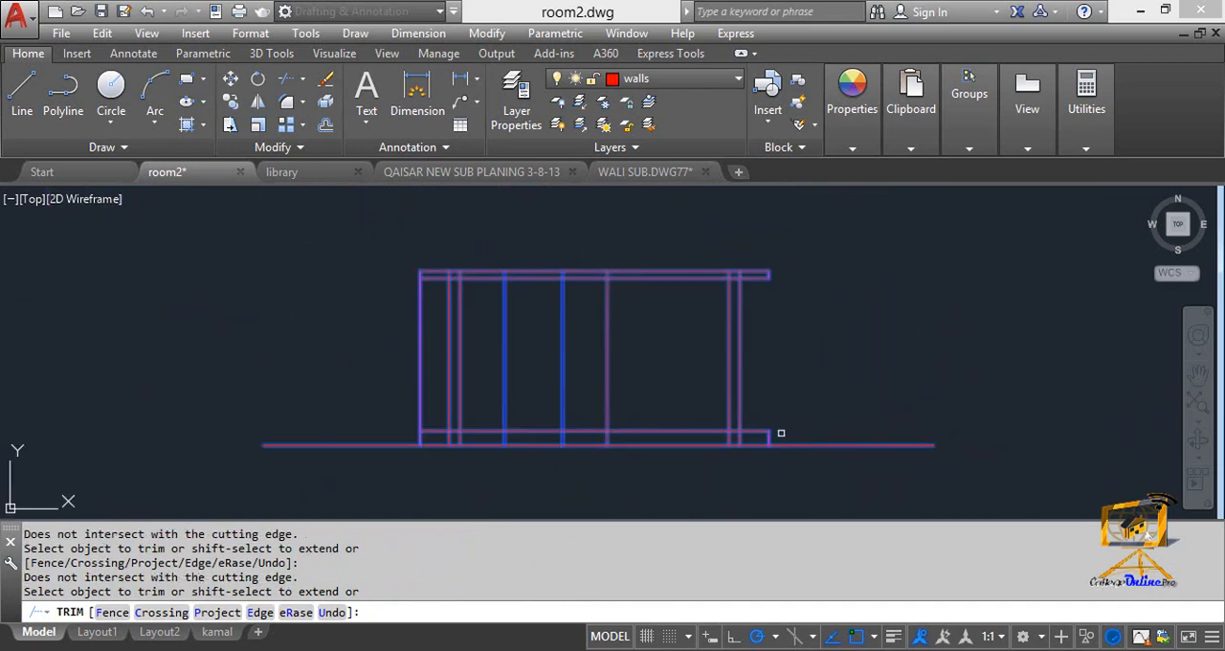
pyautogui.scroll(2, 772, 431)
pyautogui.click(780, 442)
pyautogui.click(737, 413)
# Trim the left magenta line below the roof slab and the floor line's overhang beyond the left wall.
pyautogui.moveTo(585, 410); pyautogui.dragTo(895, 410, button='middle')
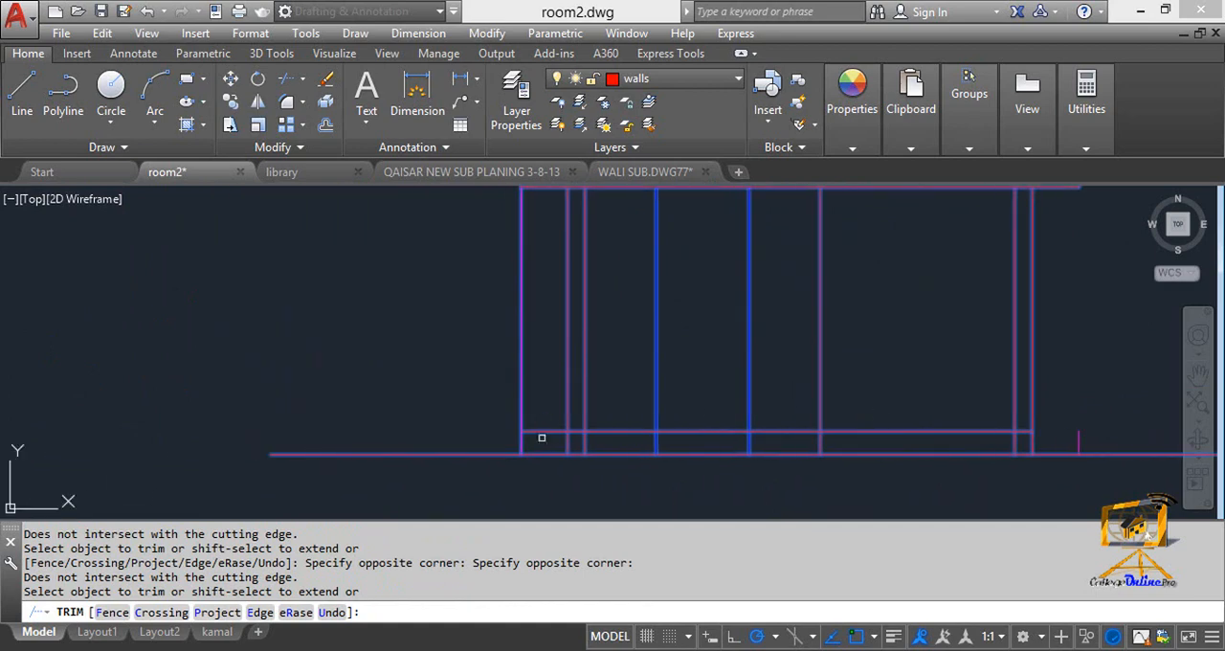
pyautogui.click(547, 432)
pyautogui.click(488, 394)
# Trim the two blue lines and the inner red vertical line between the floor line and the ground line.
pyautogui.moveTo(506, 393); pyautogui.dragTo(469, 389, button='middle')
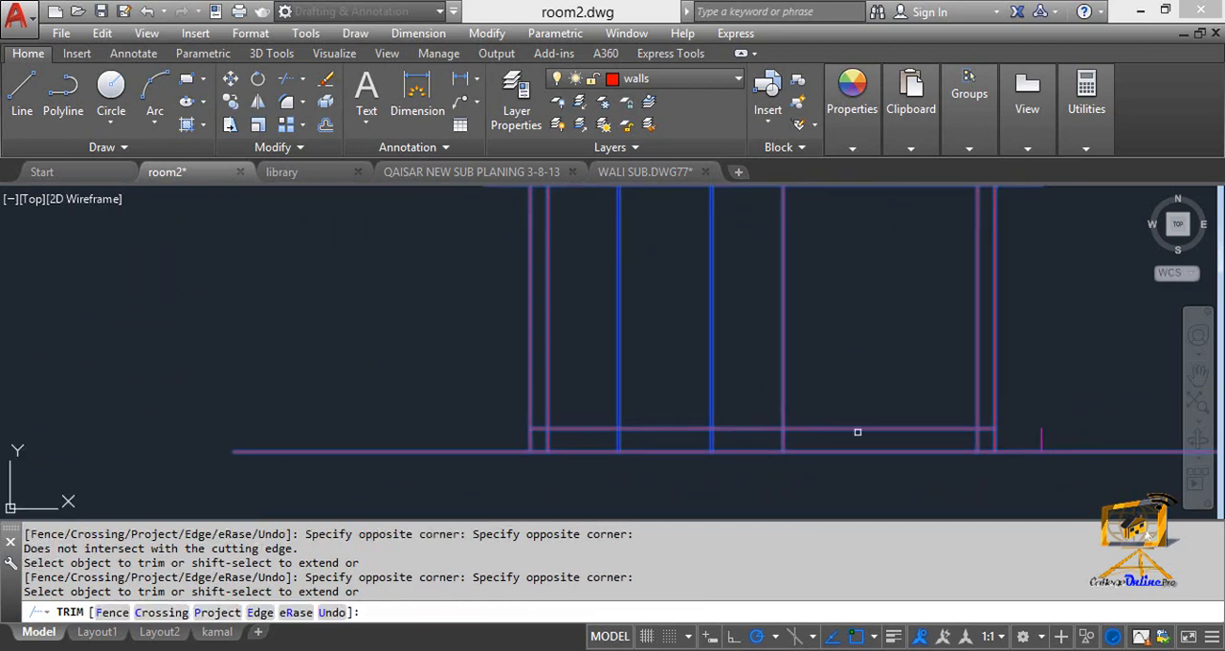
pyautogui.click(859, 435)
pyautogui.click(595, 440)
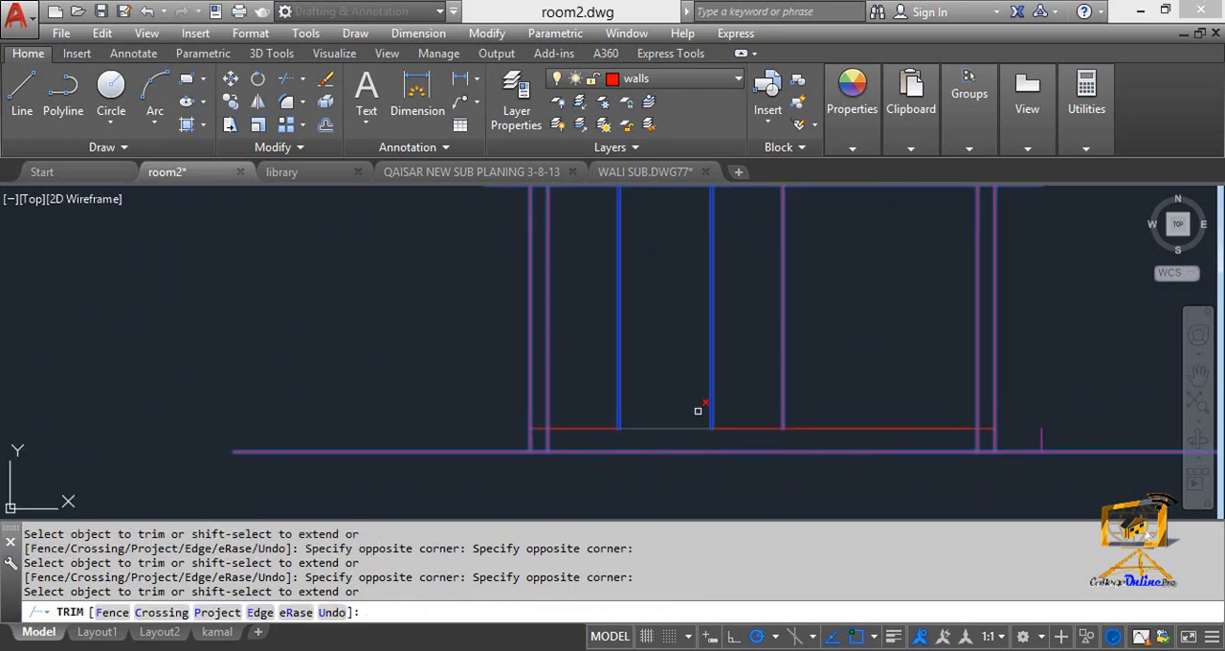
pyautogui.scroll(-4, 703, 421)
# Trim the vertical wall and opening lines out of the roof slab thickness, then finish trimming.
pyautogui.scroll(2, 706, 399)
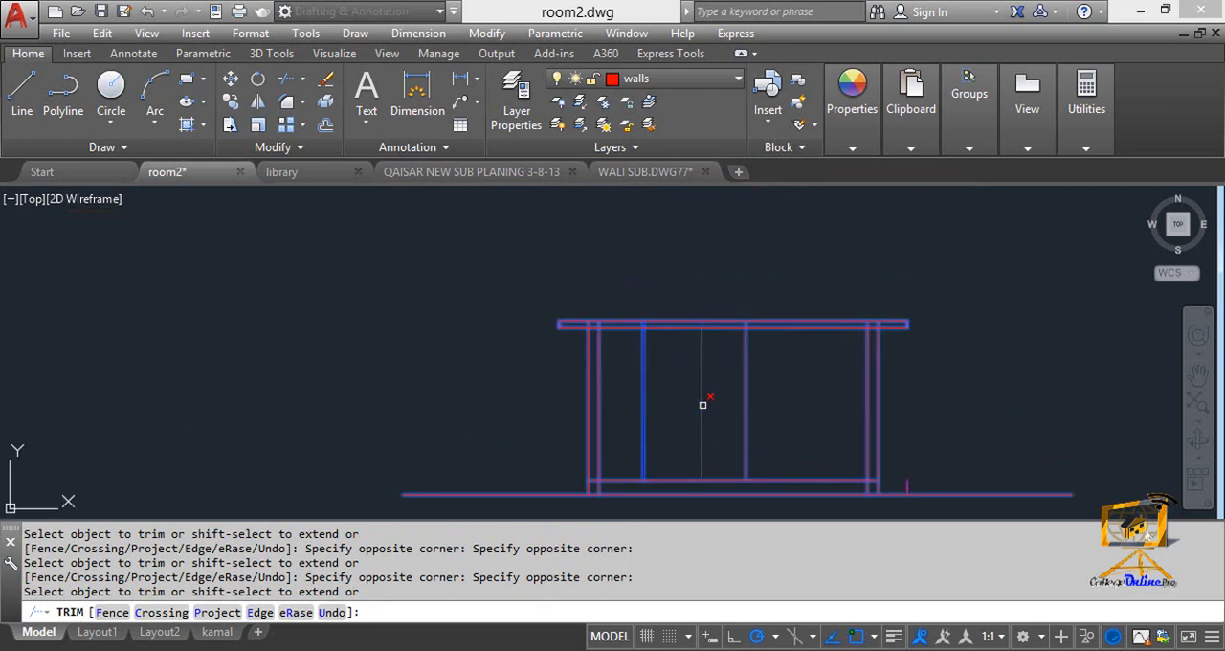
pyautogui.moveTo(705, 406); pyautogui.dragTo(705, 372, button='middle')
pyautogui.scroll(5, 680, 338)
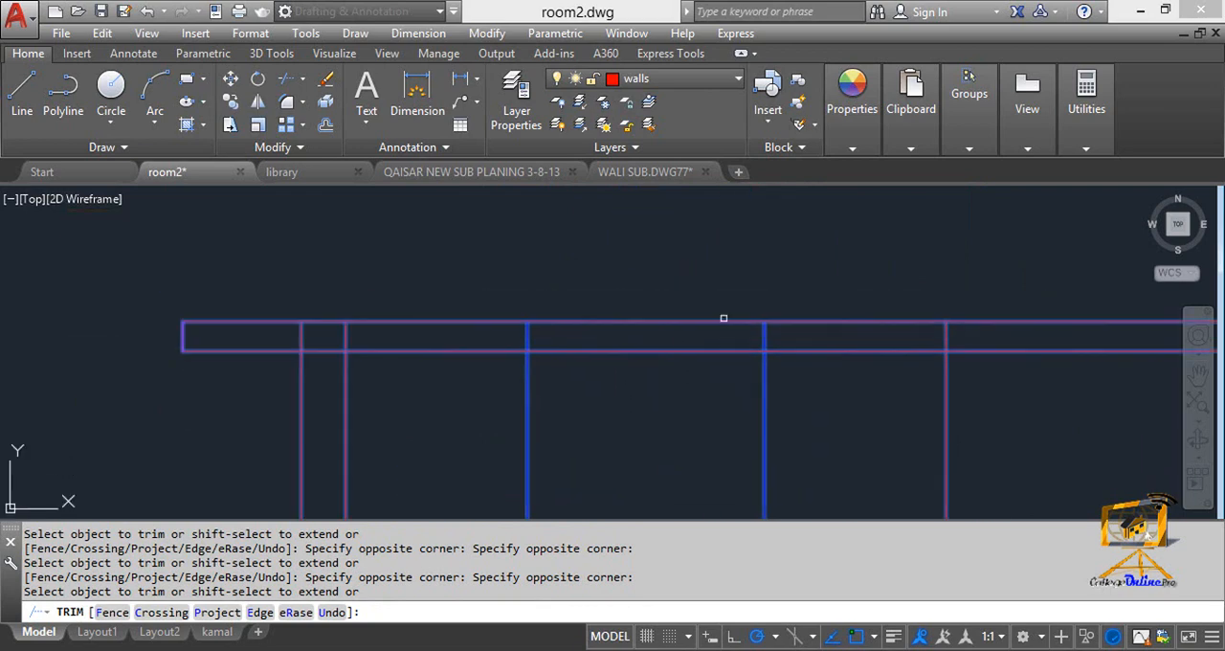
pyautogui.click(990, 335)
pyautogui.click(294, 328)
pyautogui.scroll(-3, 566, 382)
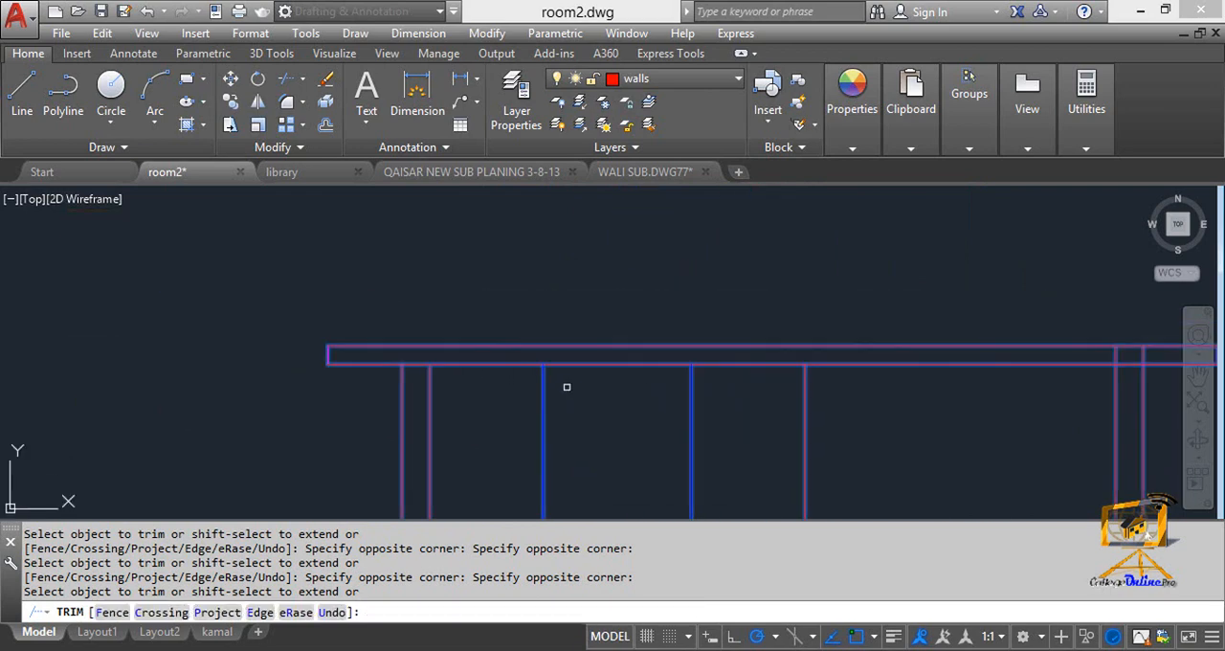
pyautogui.click(900, 356)
pyautogui.click(817, 353)
pyautogui.scroll(-4, 713, 337)
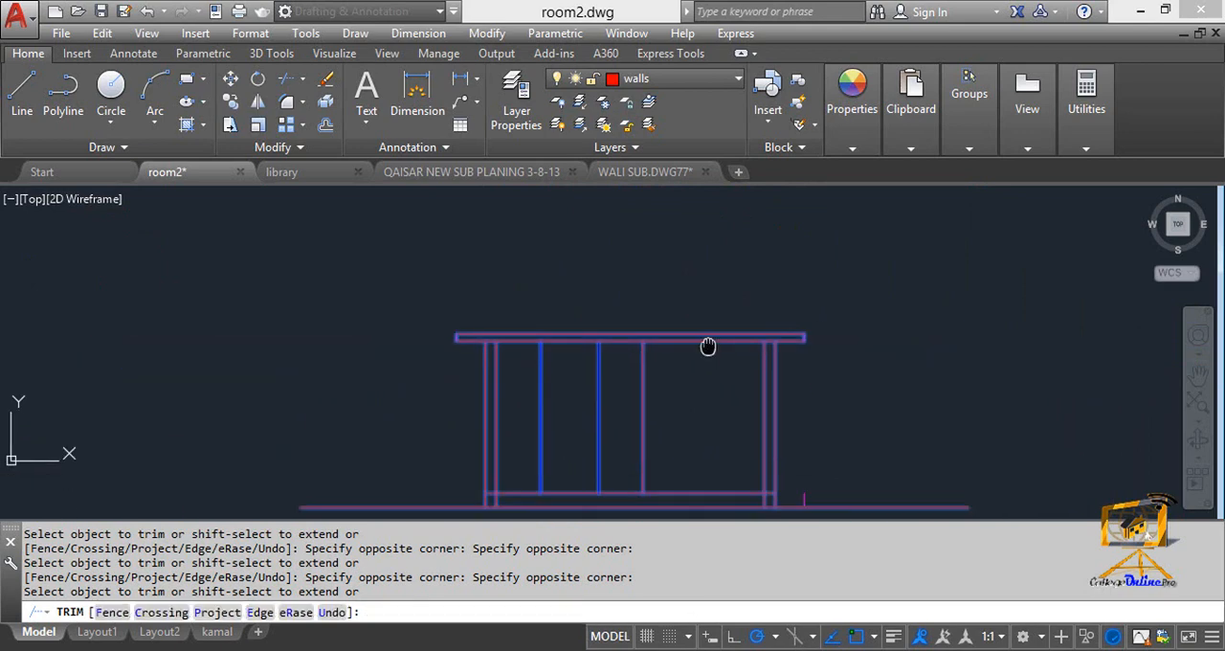
pyautogui.moveTo(709, 348); pyautogui.dragTo(721, 205, button='middle')
pyautogui.scroll(2, 694, 373)
pyautogui.moveTo(540, 343); pyautogui.dragTo(591, 379, button='middle')
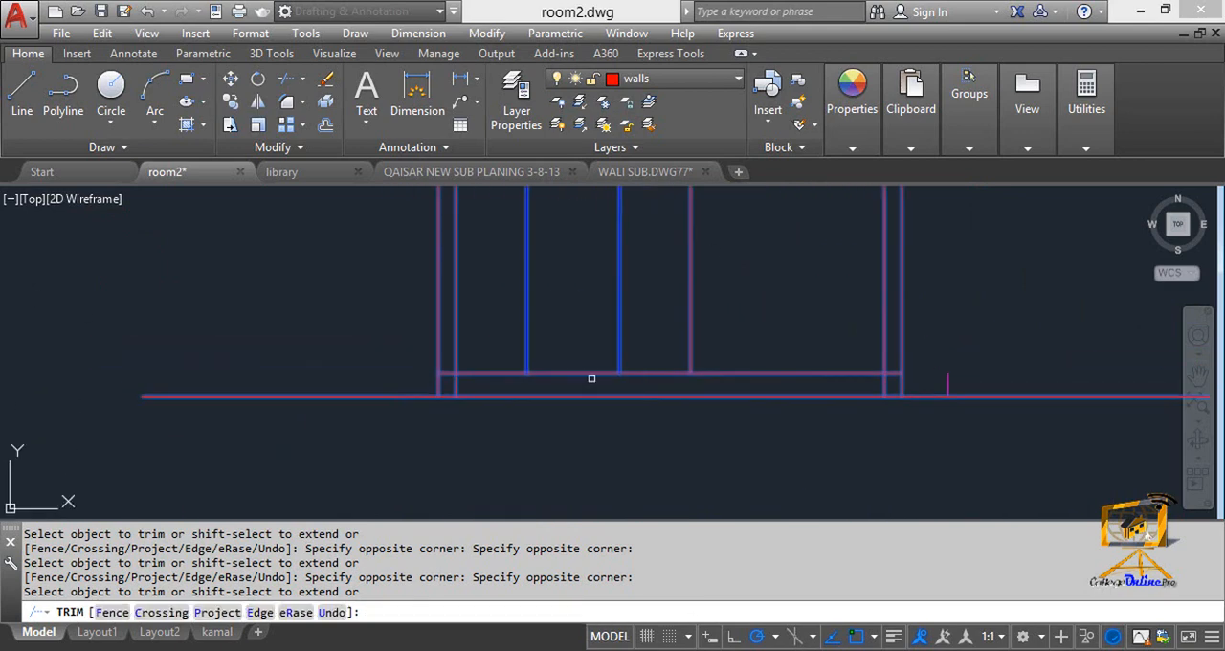
pyautogui.press('Escape')
pyautogui.scroll(2, 533, 383)
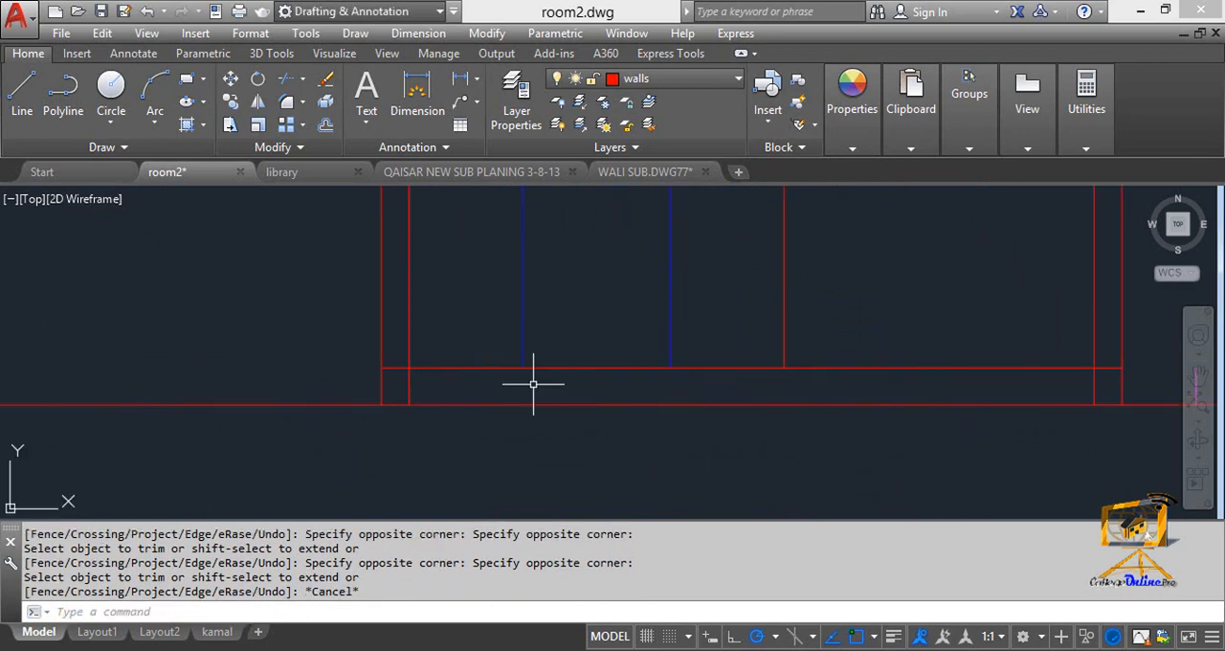
pyautogui.write('o')
pyautogui.press('Return')
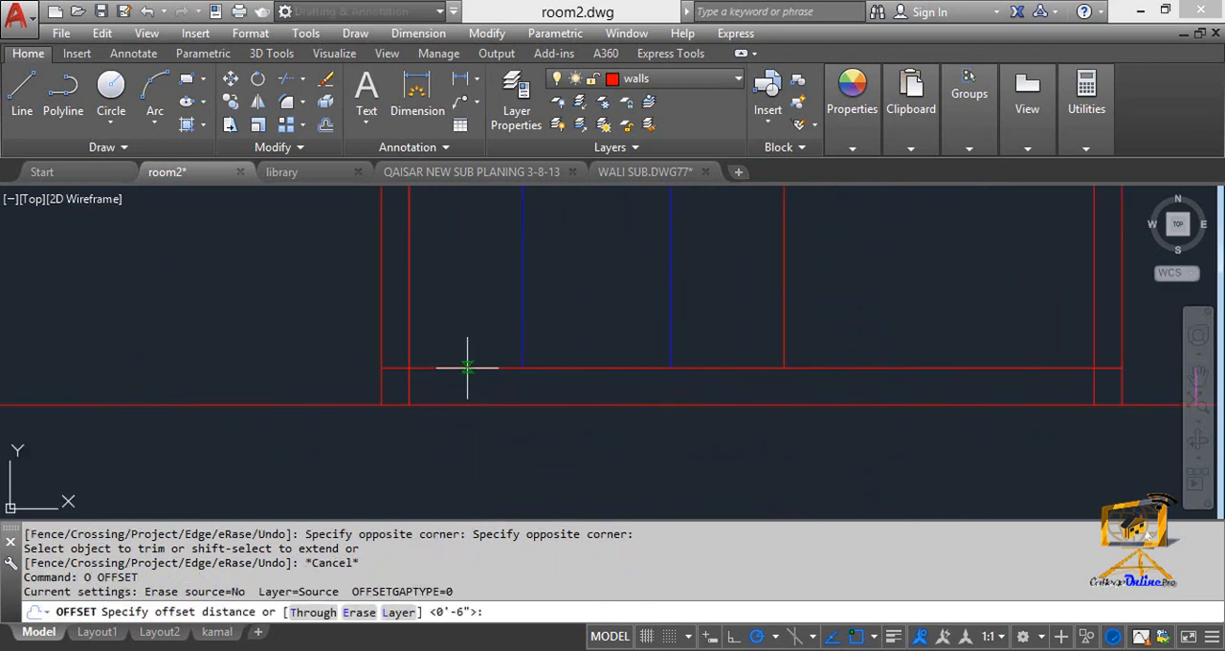
pyautogui.write('6')
pyautogui.press('Return')
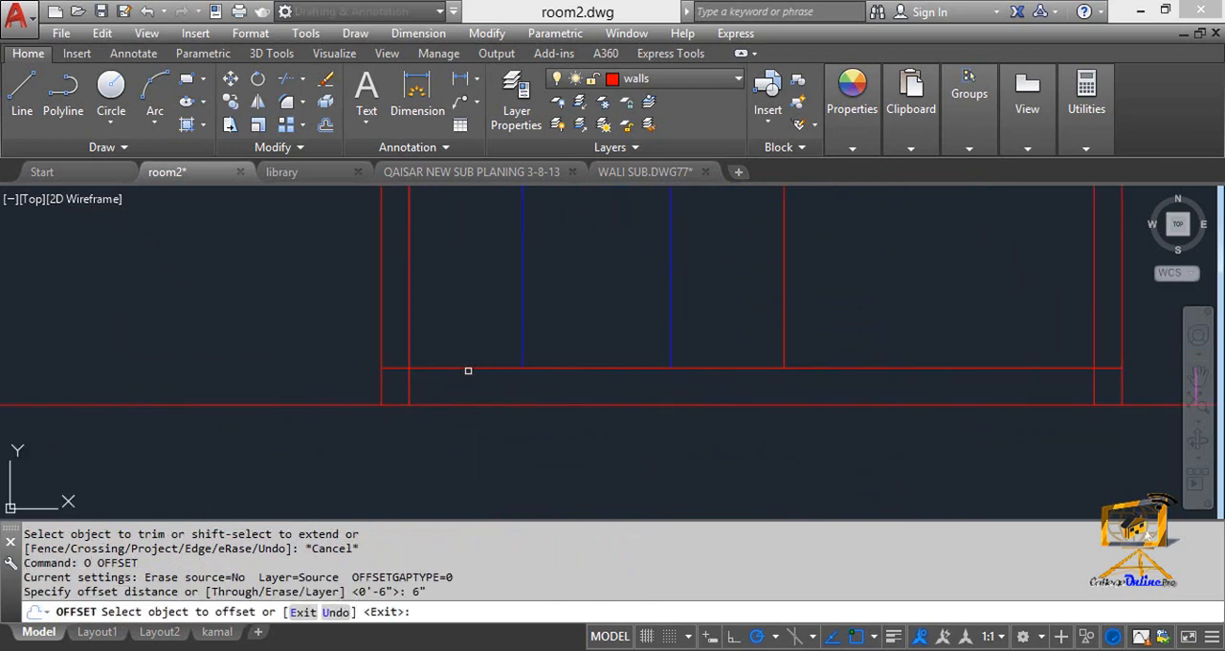
pyautogui.press('Escape')
pyautogui.scroll(-2, 448, 378)
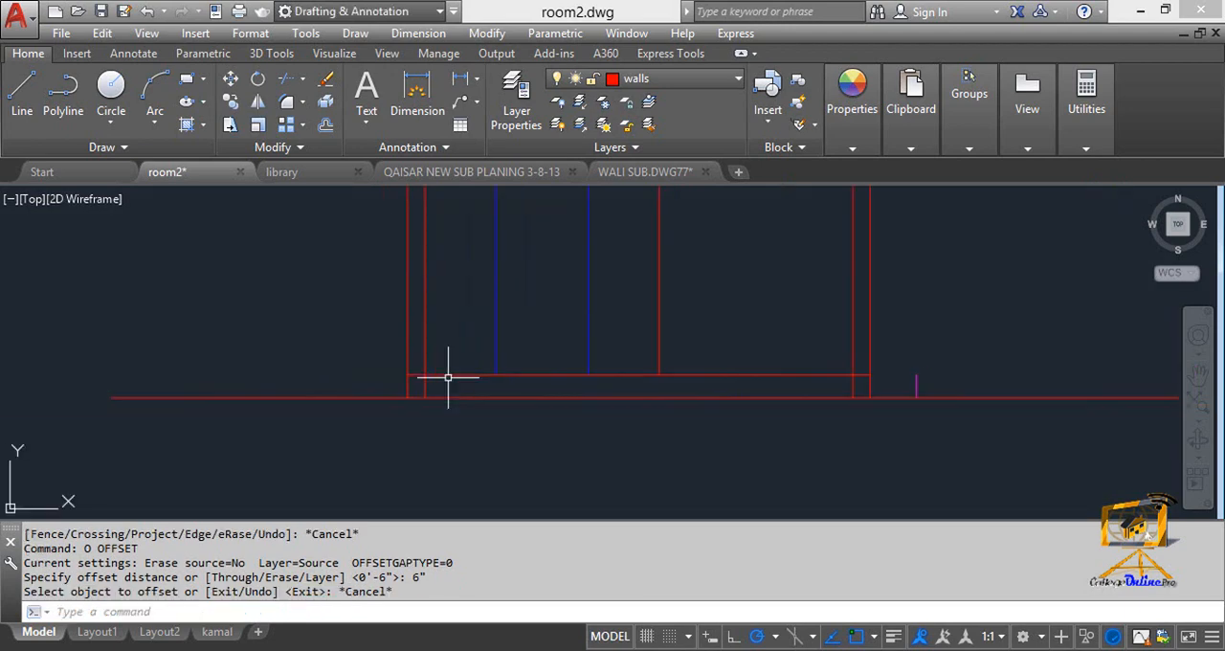
pyautogui.press('Escape')
# Offset the floor line 6" upward to form the floor slab thickness.
pyautogui.write('o')
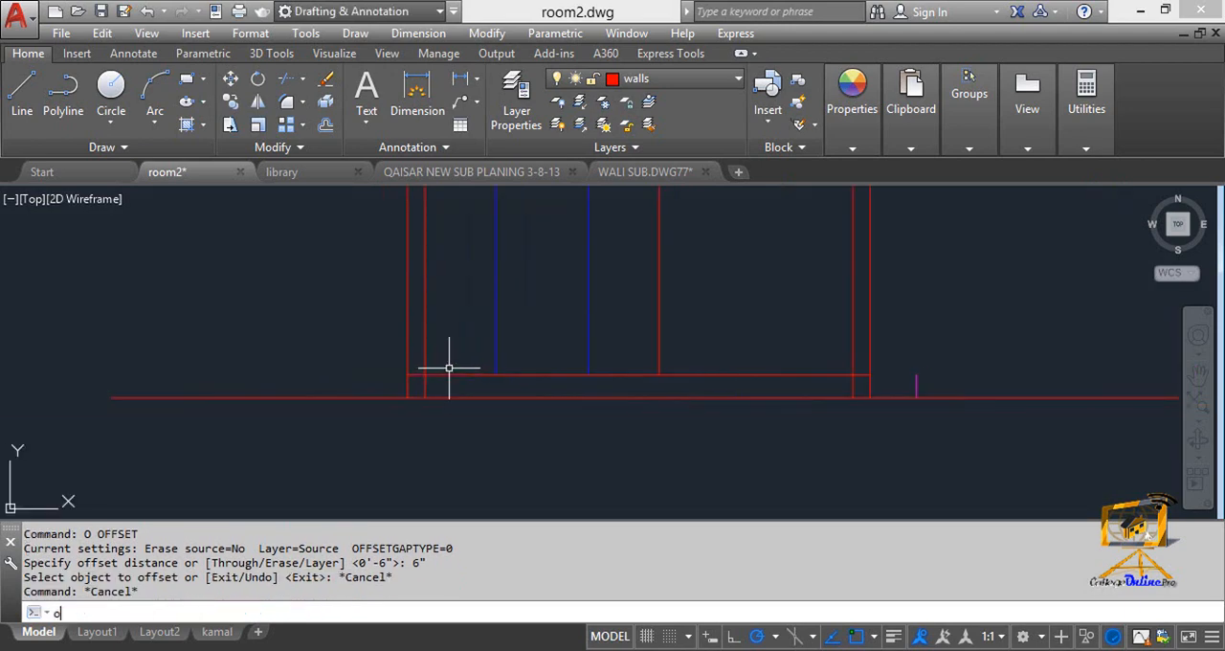
pyautogui.press('Return')
pyautogui.write('6"')
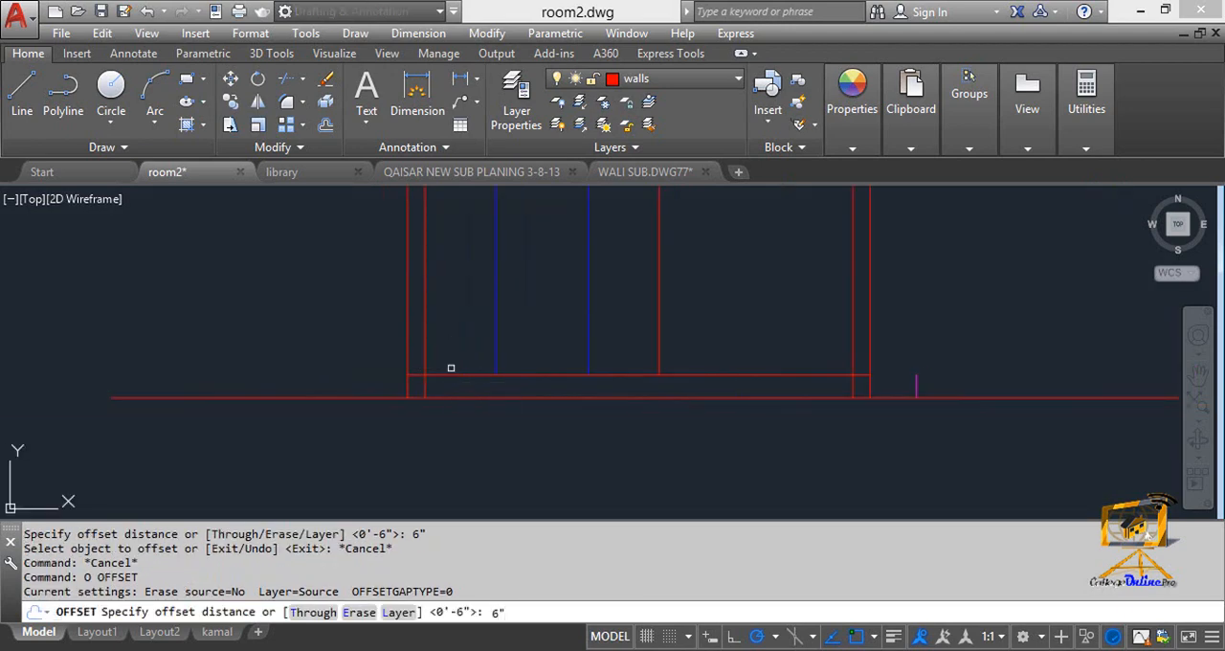
pyautogui.press('Return')
pyautogui.click(457, 374)
pyautogui.click(464, 362)
pyautogui.press('Escape')
pyautogui.press('Escape')
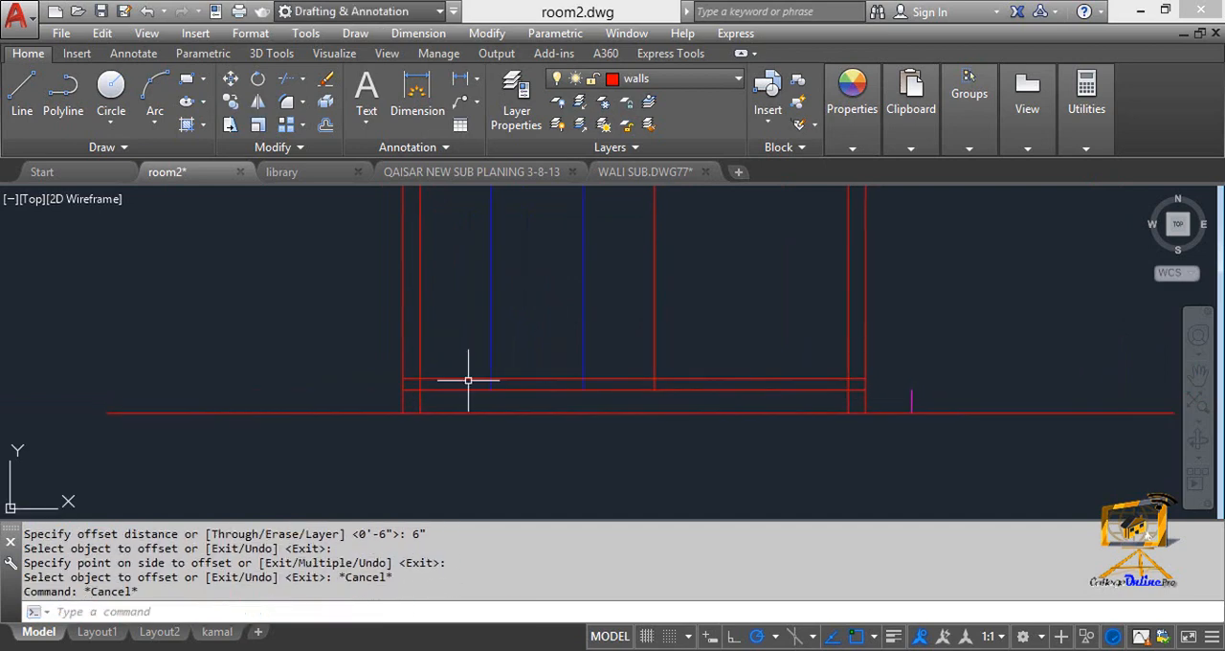
pyautogui.write('s')
pyautogui.press('Return')
pyautogui.moveTo(470, 374); pyautogui.dragTo(470, 441, button='middle')
pyautogui.press('Escape')
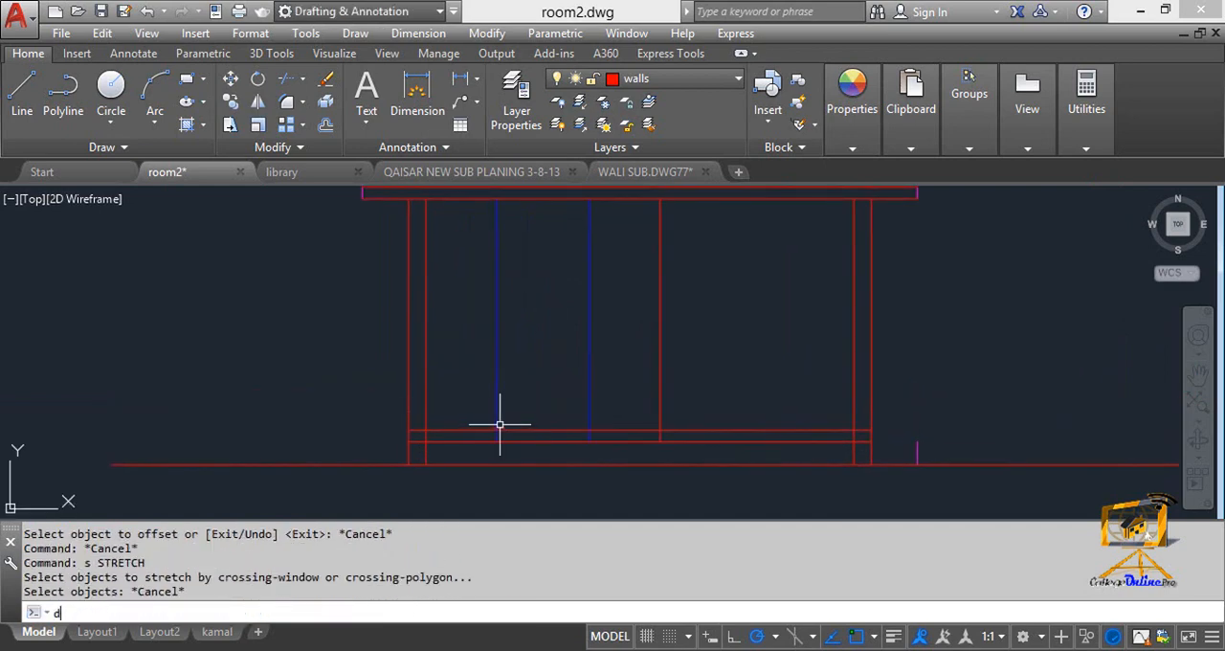
# Measure the clear height from the upper floor line to the roof slab underside with a linear dimension, and erase the dimension.
pyautogui.write('dli')
pyautogui.press('Return')
pyautogui.click(426, 430)
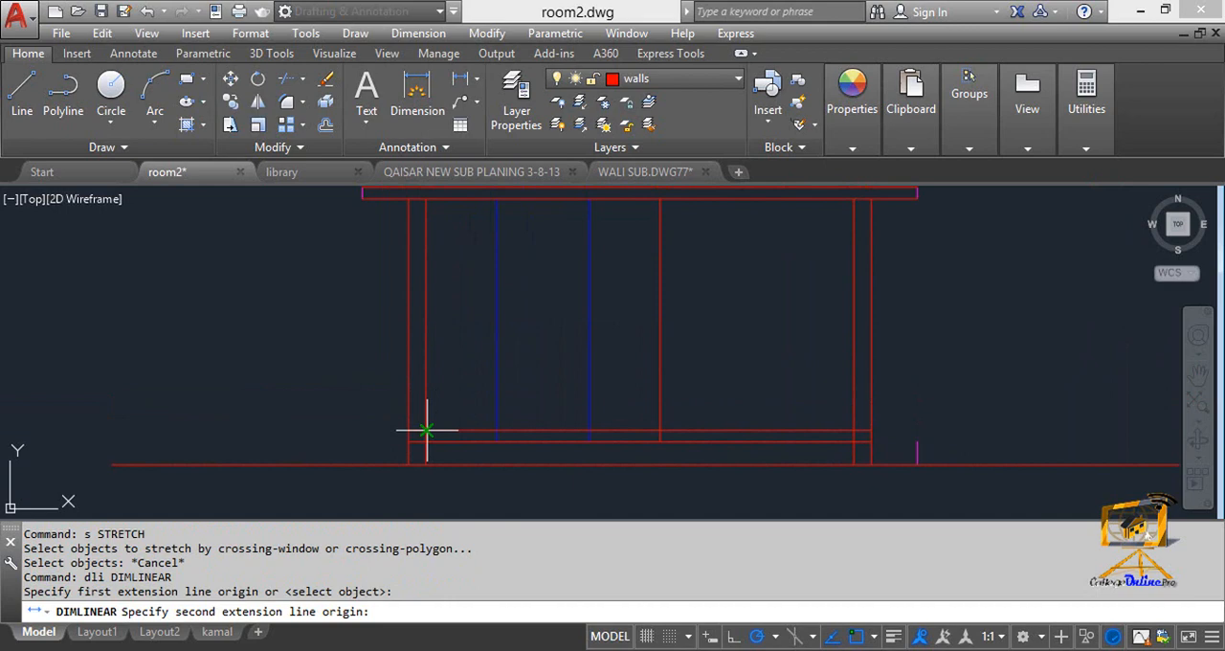
pyautogui.click(426, 199)
pyautogui.click(361, 278)
pyautogui.scroll(3, 336, 303)
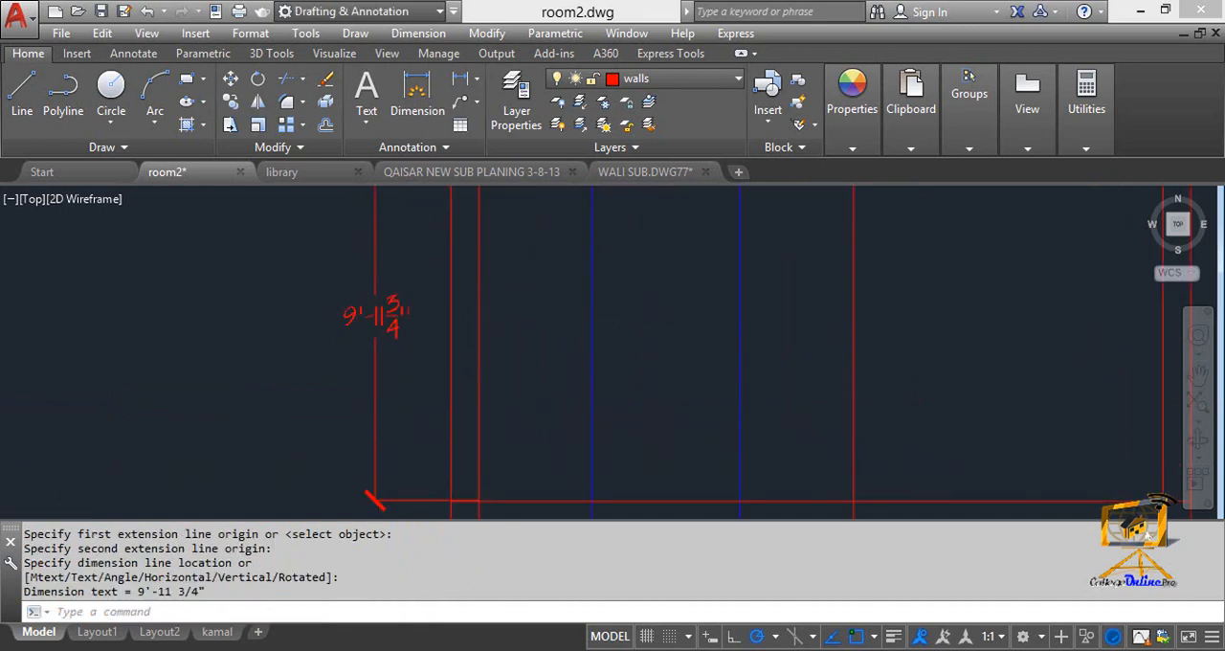
pyautogui.scroll(-3, 424, 377)
pyautogui.click(440, 348)
pyautogui.click(369, 323)
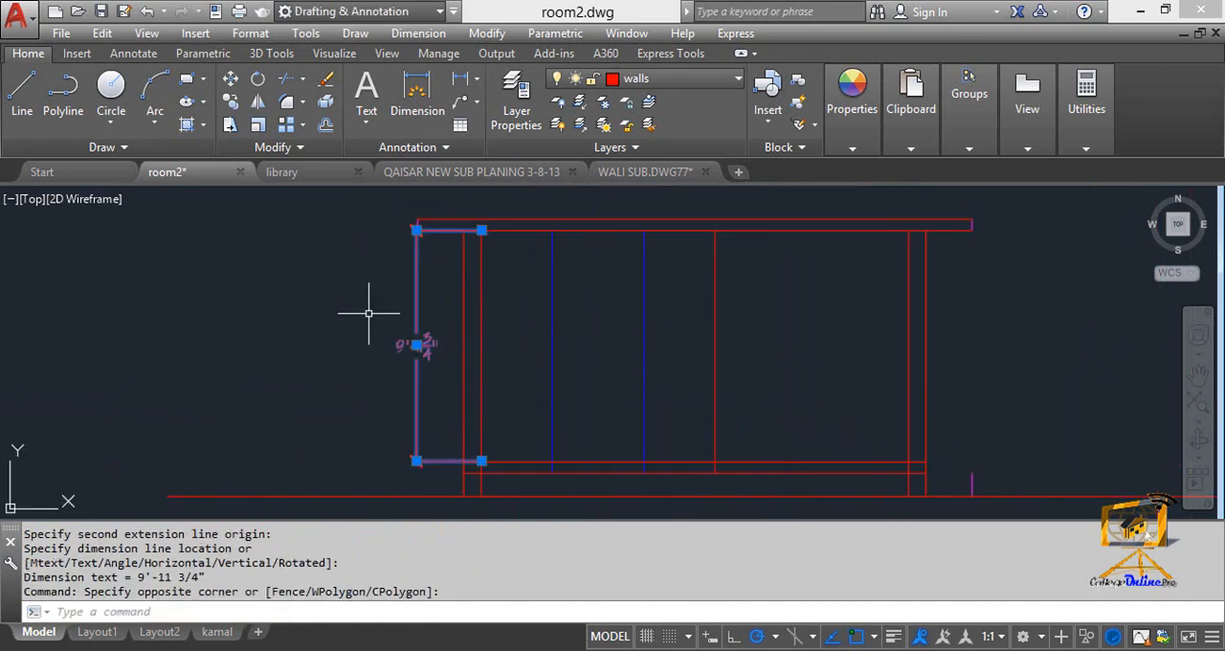
pyautogui.press('Delete')
pyautogui.click(370, 308)
pyautogui.press('Escape')
pyautogui.press('Escape')
pyautogui.press('Escape')
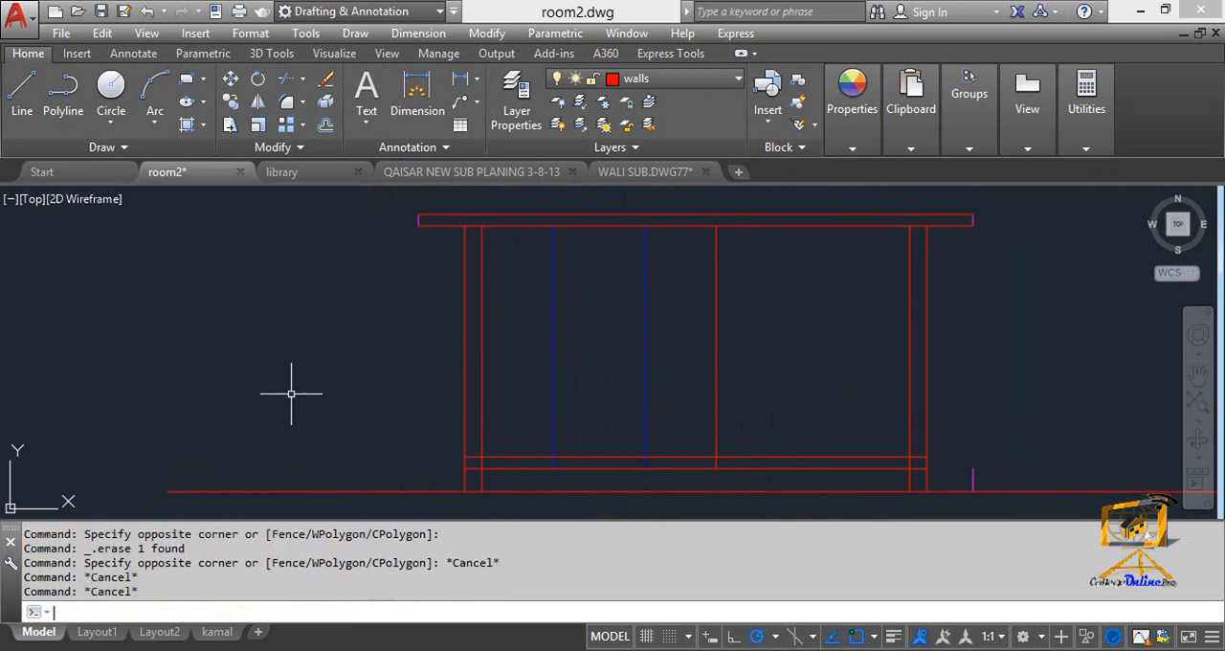
pyautogui.write('s')
pyautogui.press('Return')
pyautogui.press('Escape')
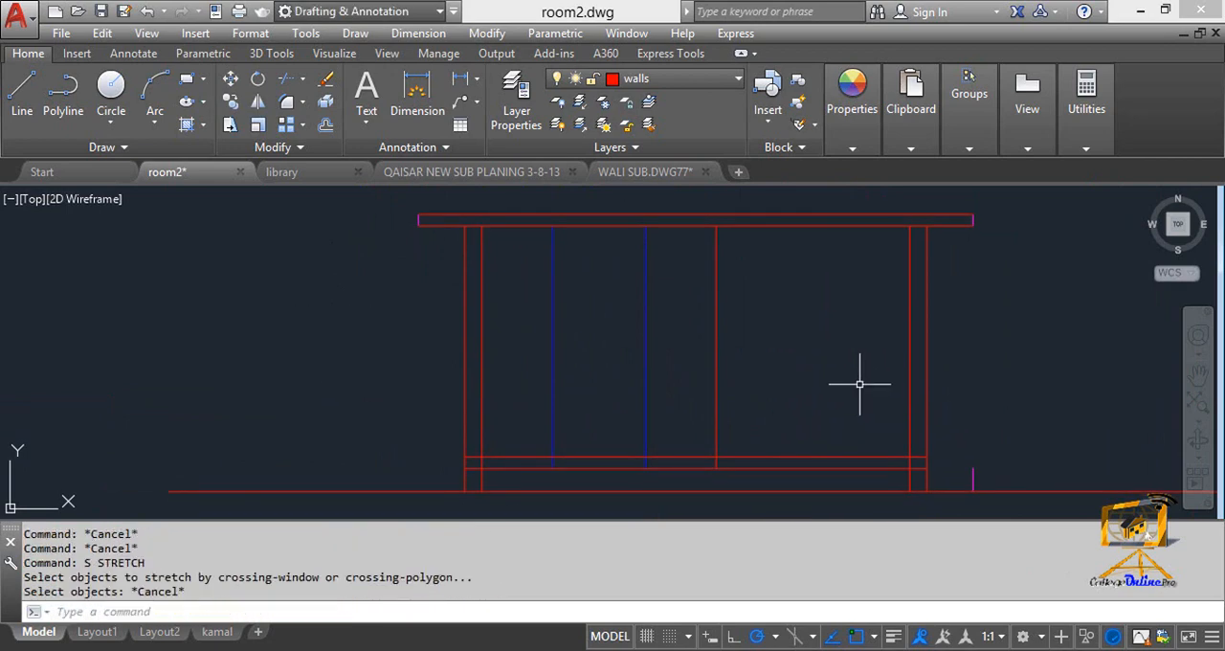
# Stretch the roof slab and the upper ends of all wall and opening lines 6" upward.
pyautogui.write('s')
pyautogui.press('Return')
pyautogui.click(990, 350)
pyautogui.click(418, 210)
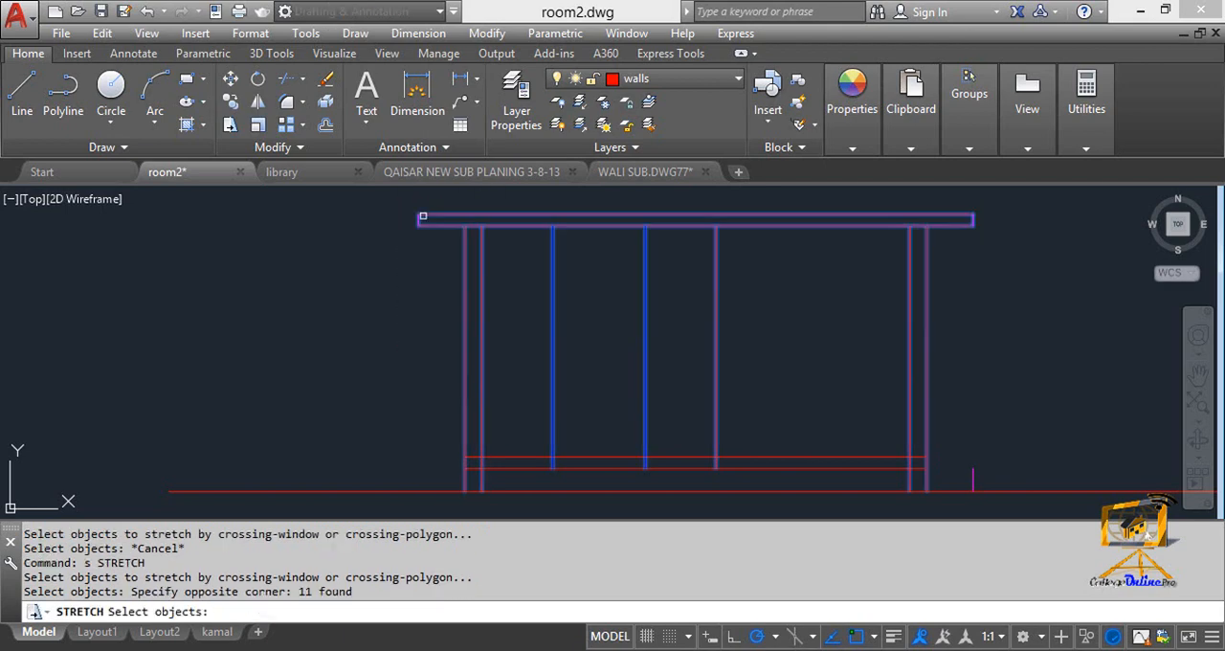
pyautogui.moveTo(474, 216); pyautogui.dragTo(451, 266, button='middle')
pyautogui.press('Return')
pyautogui.click(438, 267)
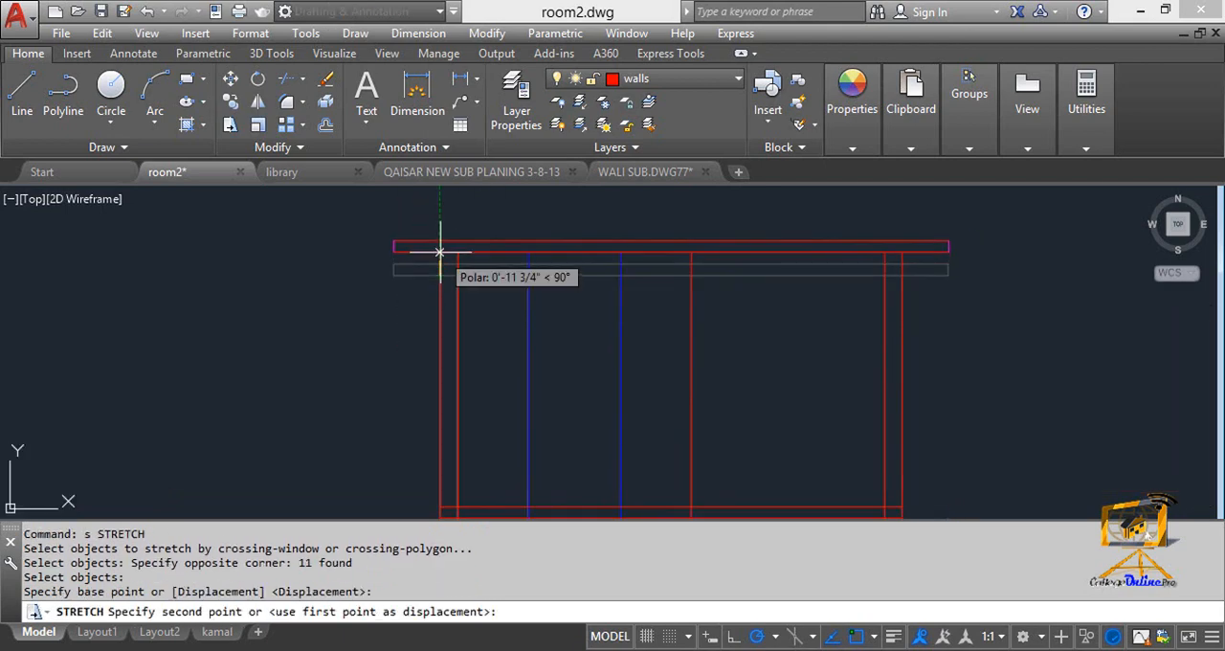
pyautogui.write('6"')
pyautogui.press('Return')
pyautogui.moveTo(475, 339); pyautogui.dragTo(486, 306, button='middle')
pyautogui.press('Escape')
pyautogui.press('Escape')
# Recheck the clear height between slab underside and upper floor line with a temporary linear dimension, and erase it.
pyautogui.write('dli')
pyautogui.press('Return')
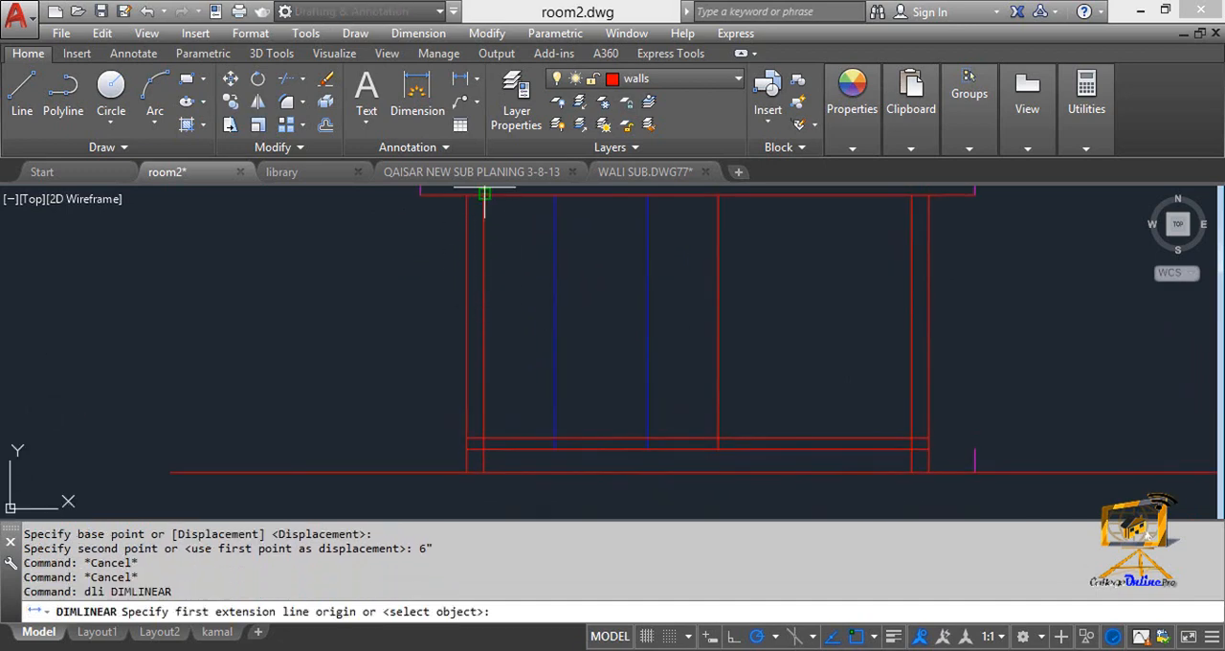
pyautogui.click(483, 196)
pyautogui.click(483, 441)
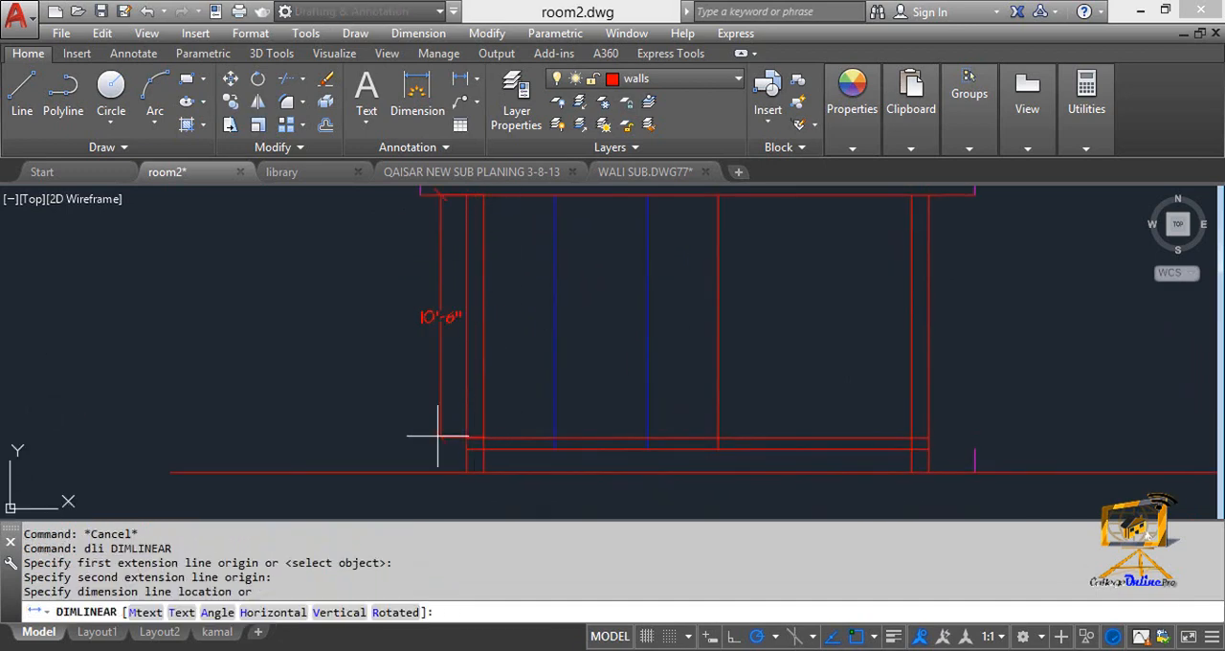
pyautogui.click(391, 421)
pyautogui.click(405, 344)
pyautogui.click(363, 284)
pyautogui.press('Delete')
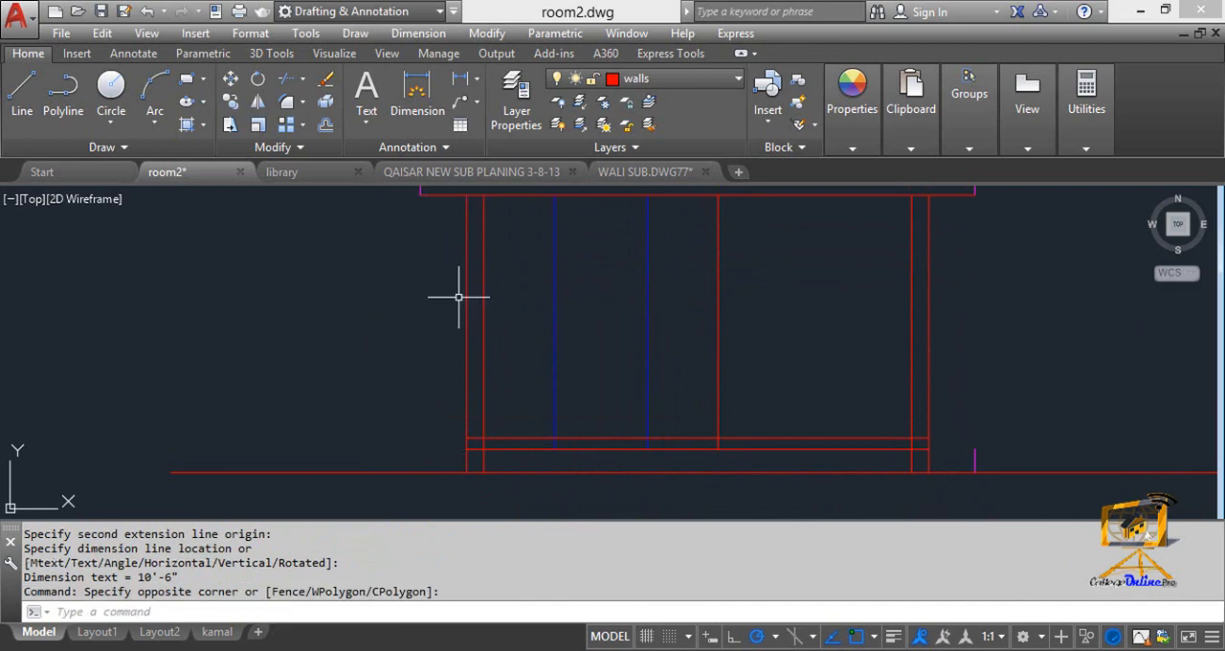
# Trim the inner wall faces and the blue and red opening lines out of the floor slab thickness.
pyautogui.moveTo(513, 344); pyautogui.dragTo(465, 286, button='middle')
pyautogui.scroll(2, 469, 373)
pyautogui.moveTo(528, 392); pyautogui.dragTo(495, 391, button='middle')
pyautogui.press('Escape')
pyautogui.press('Escape')
pyautogui.write('tr')
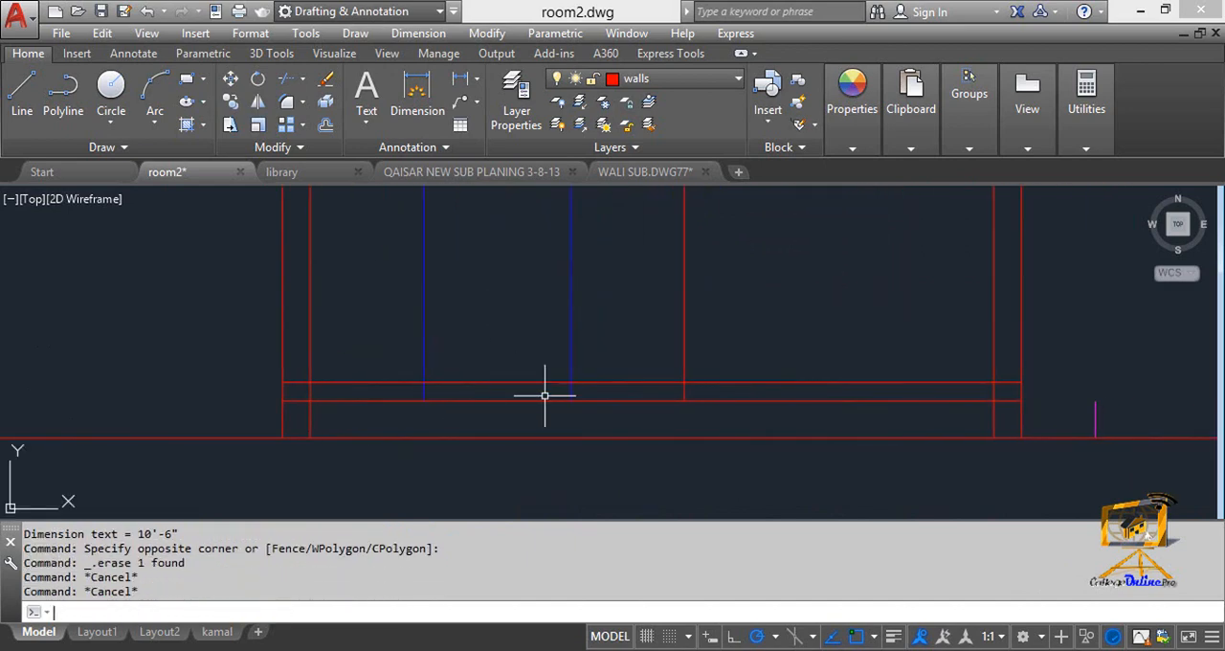
pyautogui.press('Return')
pyautogui.press('Return')
pyautogui.click(1010, 392)
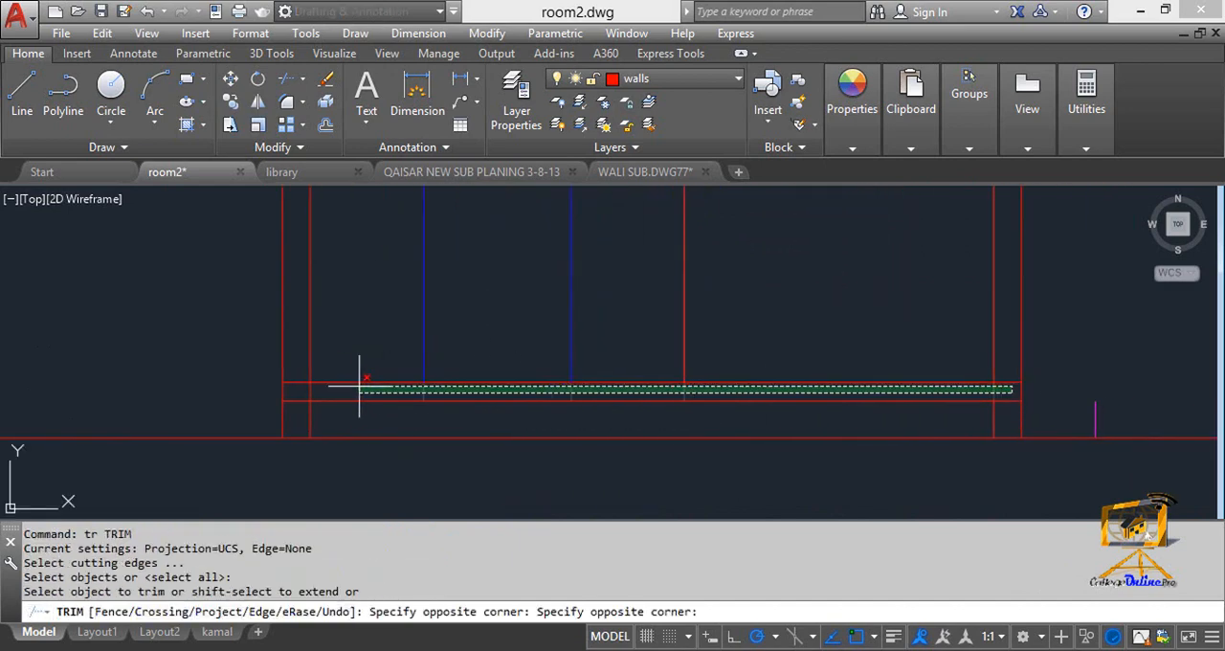
pyautogui.click(302, 393)
pyautogui.scroll(-2, 506, 389)
pyautogui.moveTo(506, 369); pyautogui.dragTo(580, 352, button='middle')
pyautogui.press('Escape')
pyautogui.press('Escape')
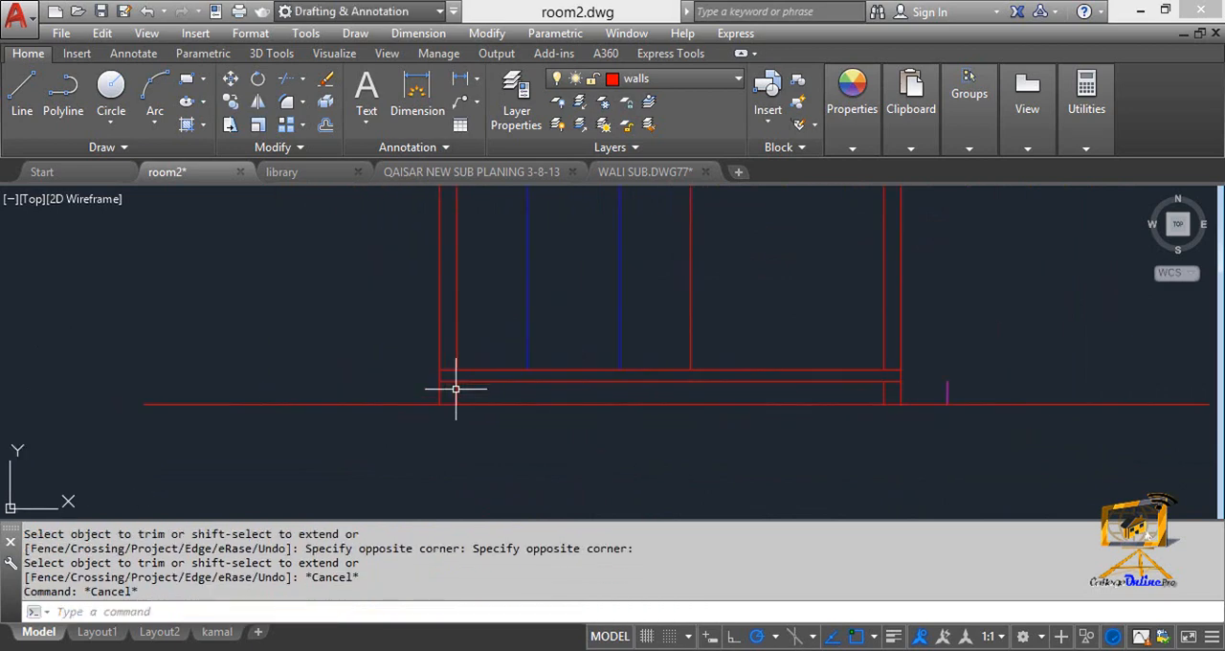
# Stretch the lower ends of both left wall lines about 1' below the ground line.
pyautogui.scroll(4, 454, 383)
pyautogui.scroll(-2, 418, 402)
pyautogui.moveTo(418, 402); pyautogui.dragTo(482, 380, button='middle')
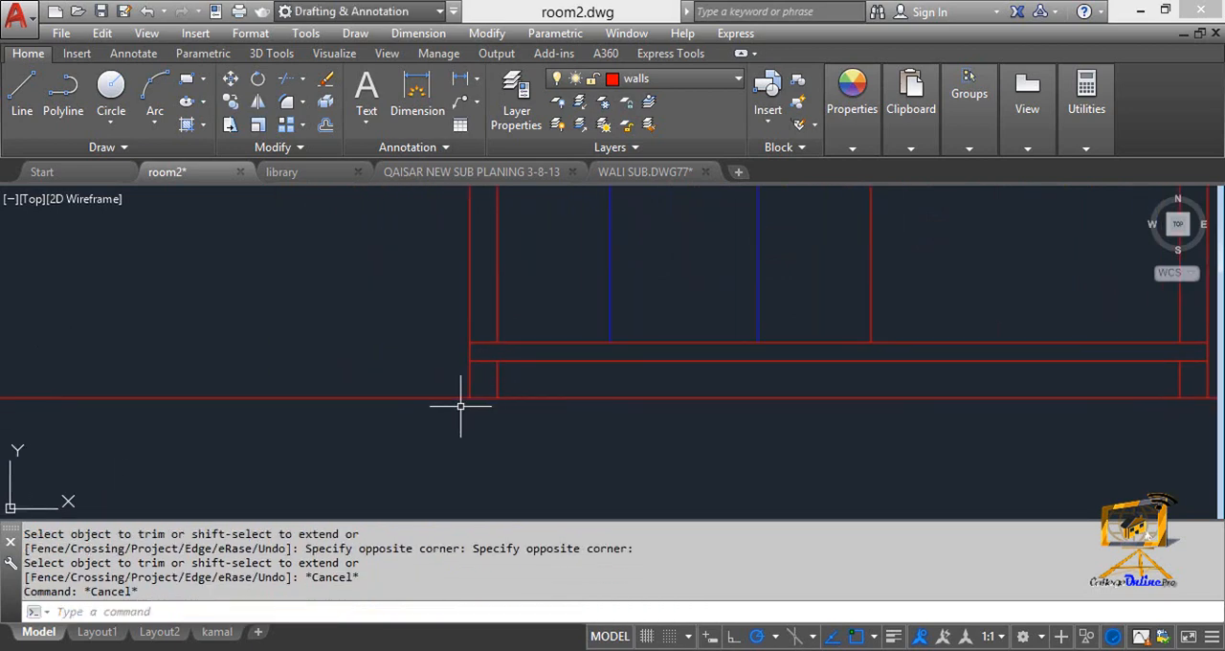
pyautogui.click(470, 391)
pyautogui.click(470, 397)
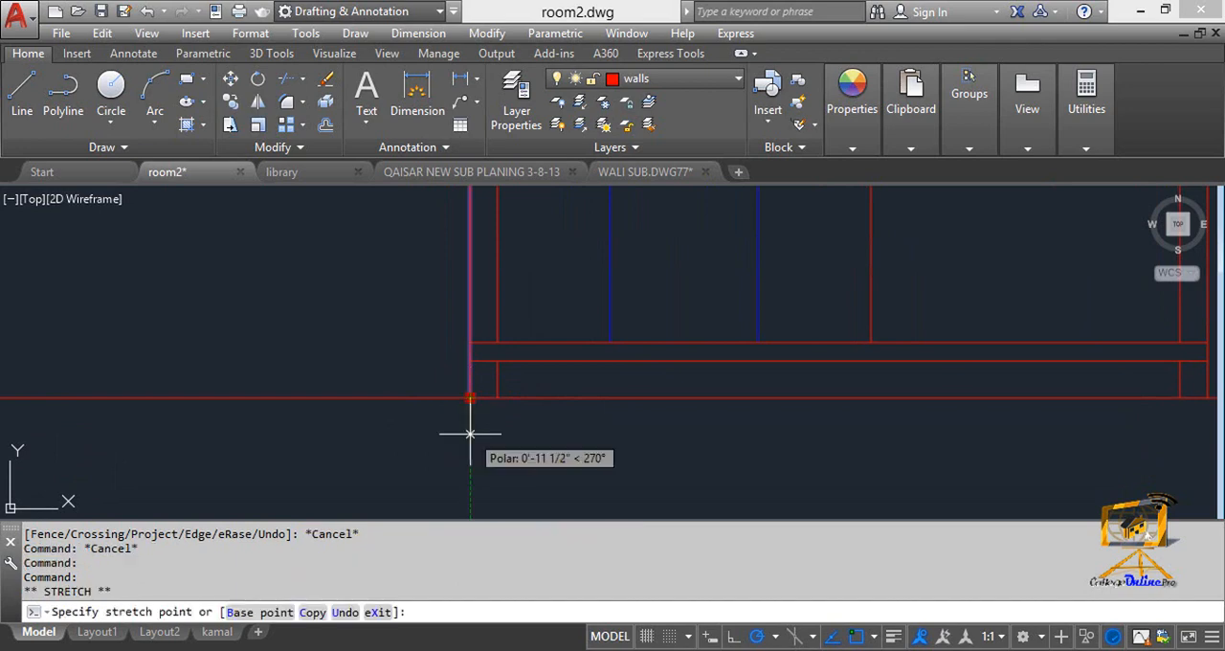
pyautogui.click(470, 438)
pyautogui.press('Escape')
pyautogui.click(498, 393)
pyautogui.click(498, 397)
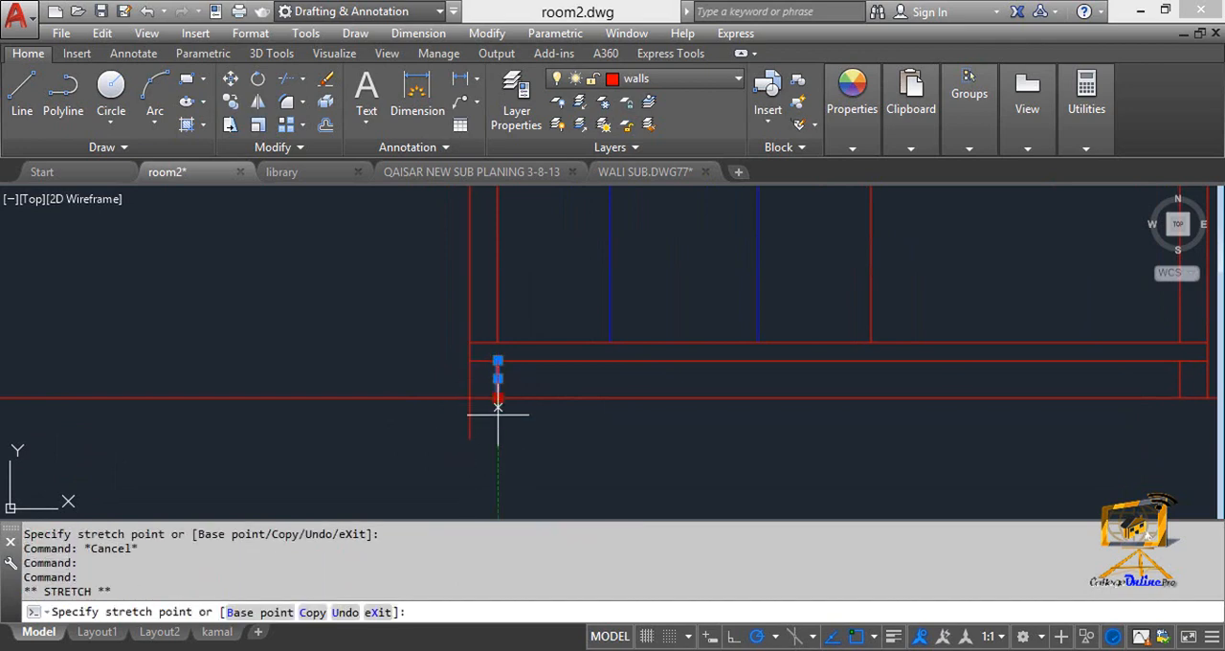
pyautogui.click(500, 435)
pyautogui.press('Escape')
# Stretch the lower ends of both right wall lines about 1' below the ground line.
pyautogui.scroll(-2, 575, 421)
pyautogui.moveTo(612, 417); pyautogui.dragTo(300, 408, button='middle')
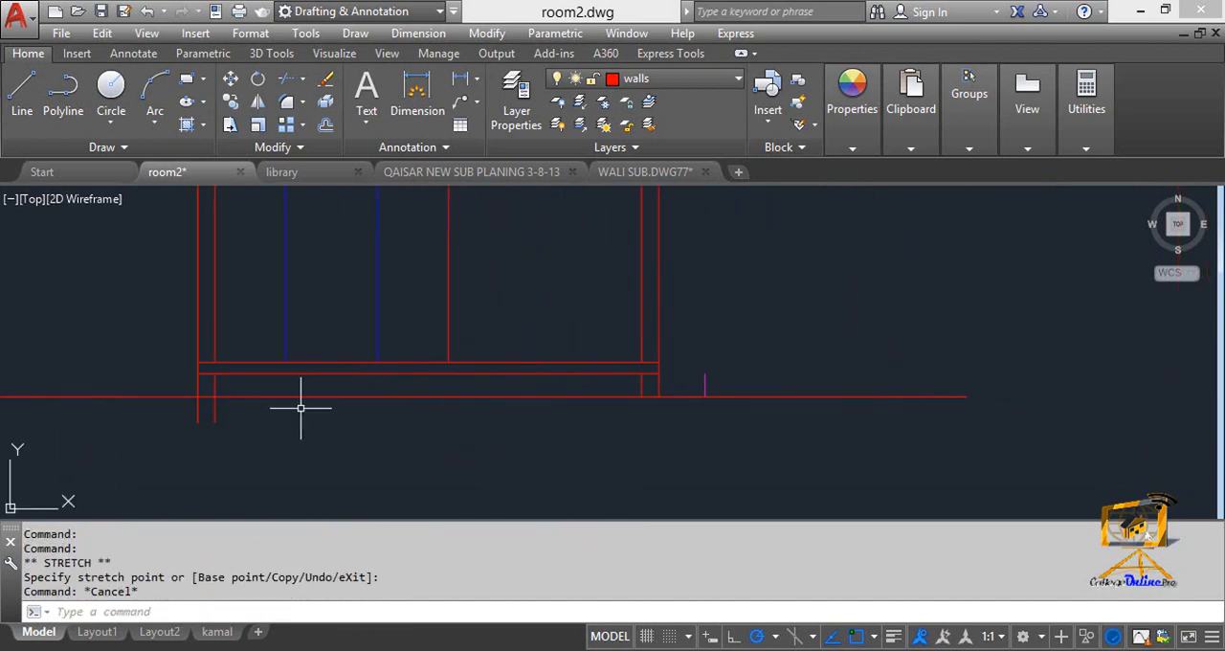
pyautogui.scroll(4, 659, 397)
pyautogui.click(617, 371)
pyautogui.click(615, 395)
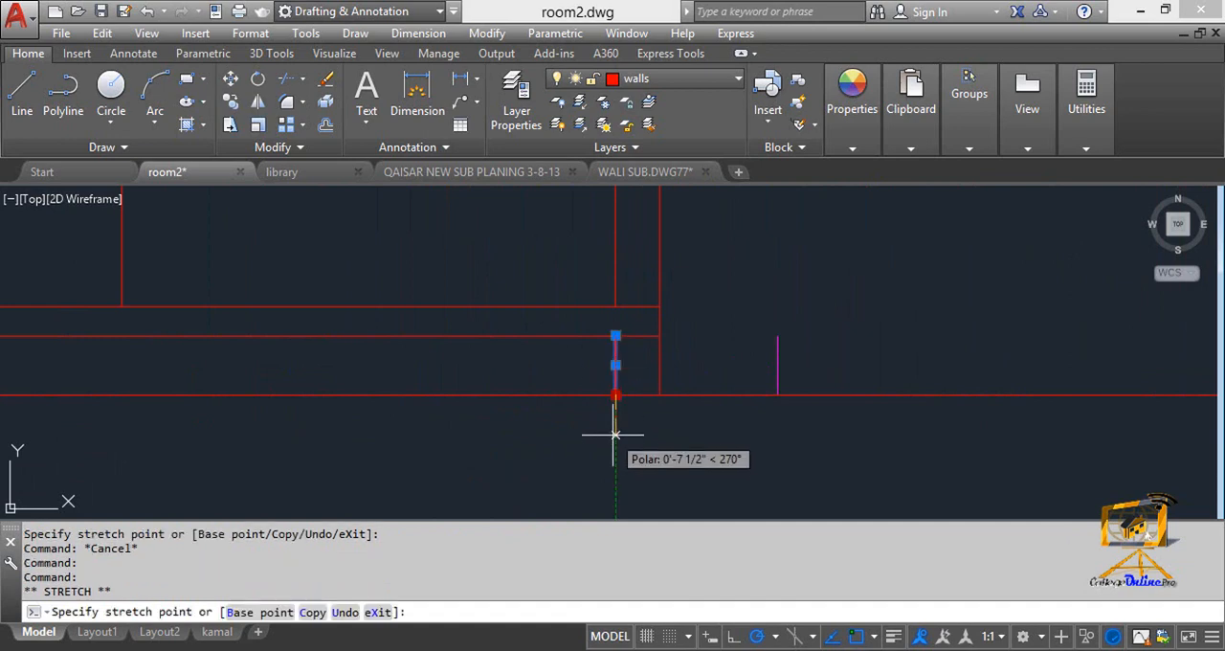
pyautogui.click(616, 460)
pyautogui.click(659, 392)
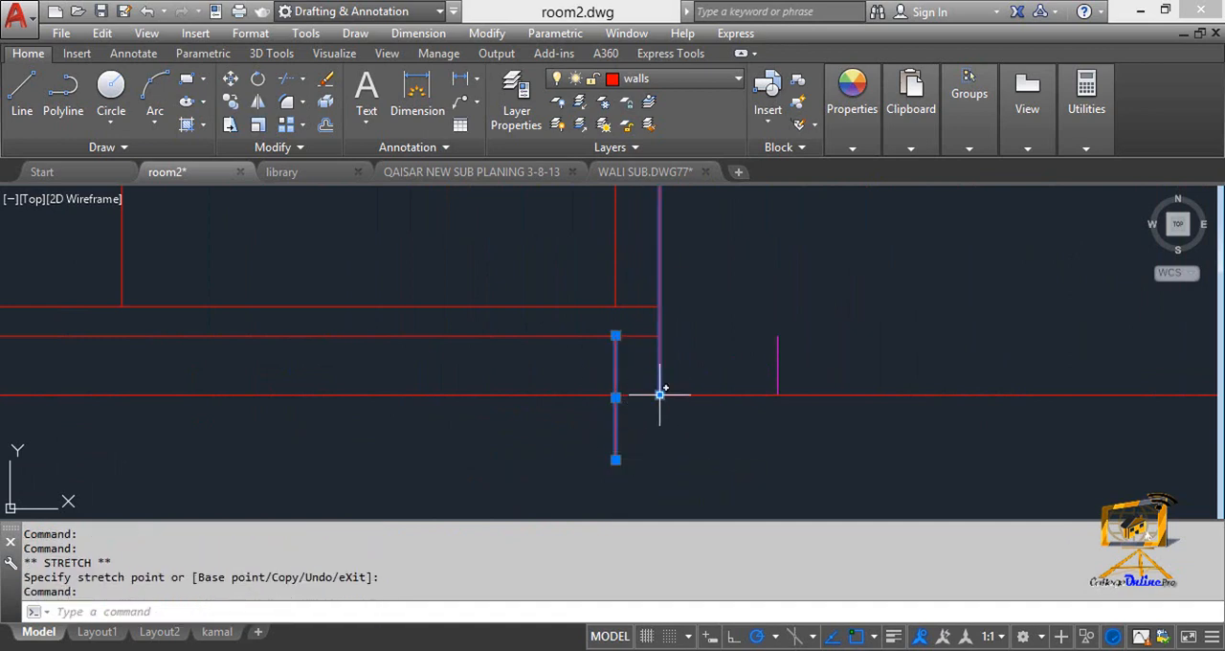
pyautogui.click(660, 394)
pyautogui.press('Escape')
pyautogui.press('Escape')
pyautogui.scroll(-2, 655, 422)
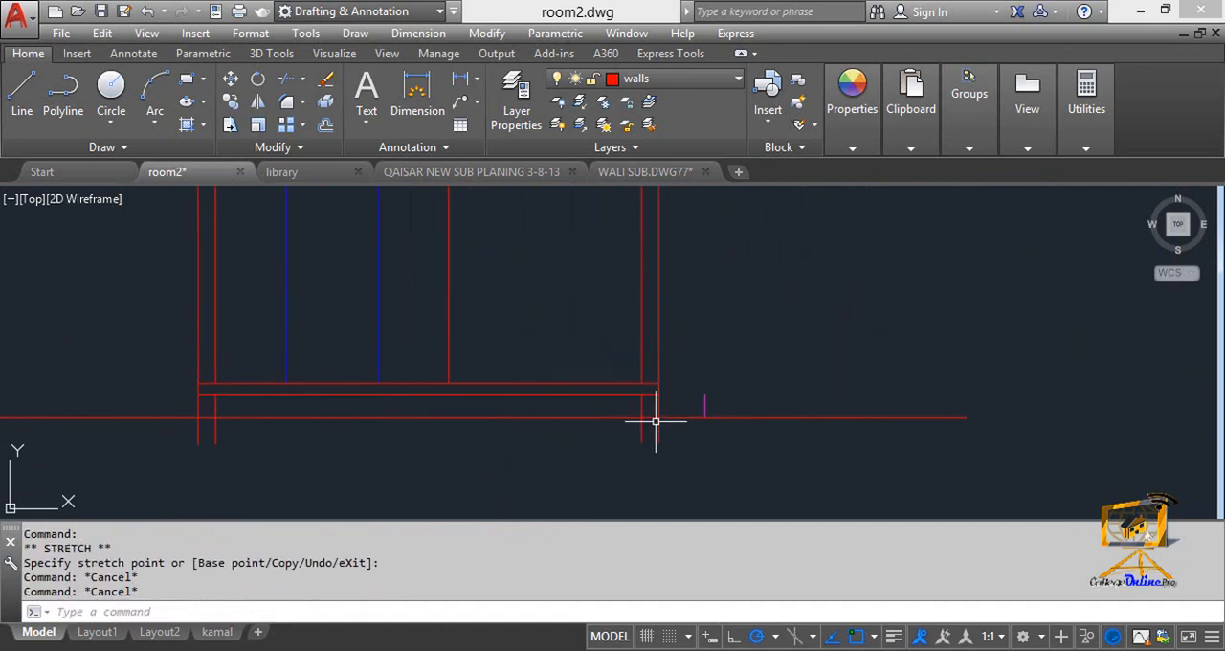
# Trim the ground line out of the thickness of the right and left walls.
pyautogui.scroll(4, 655, 421)
pyautogui.write('tr')
pyautogui.press('Return')
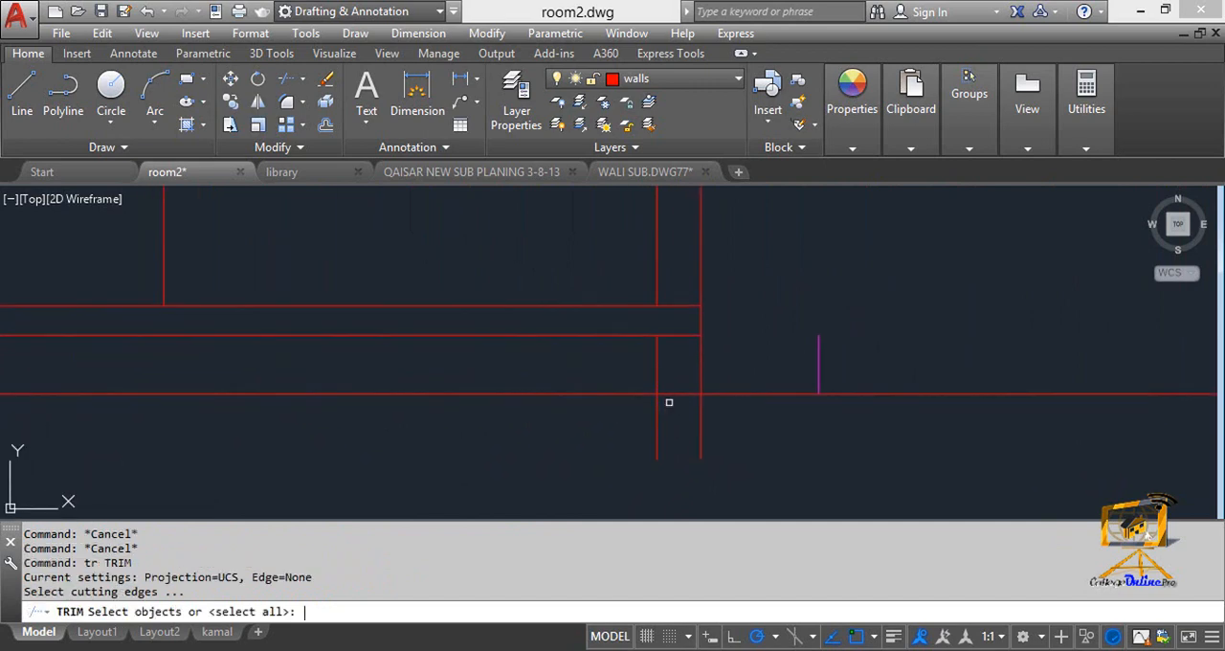
pyautogui.press('Return')
pyautogui.scroll(-2, 487, 399)
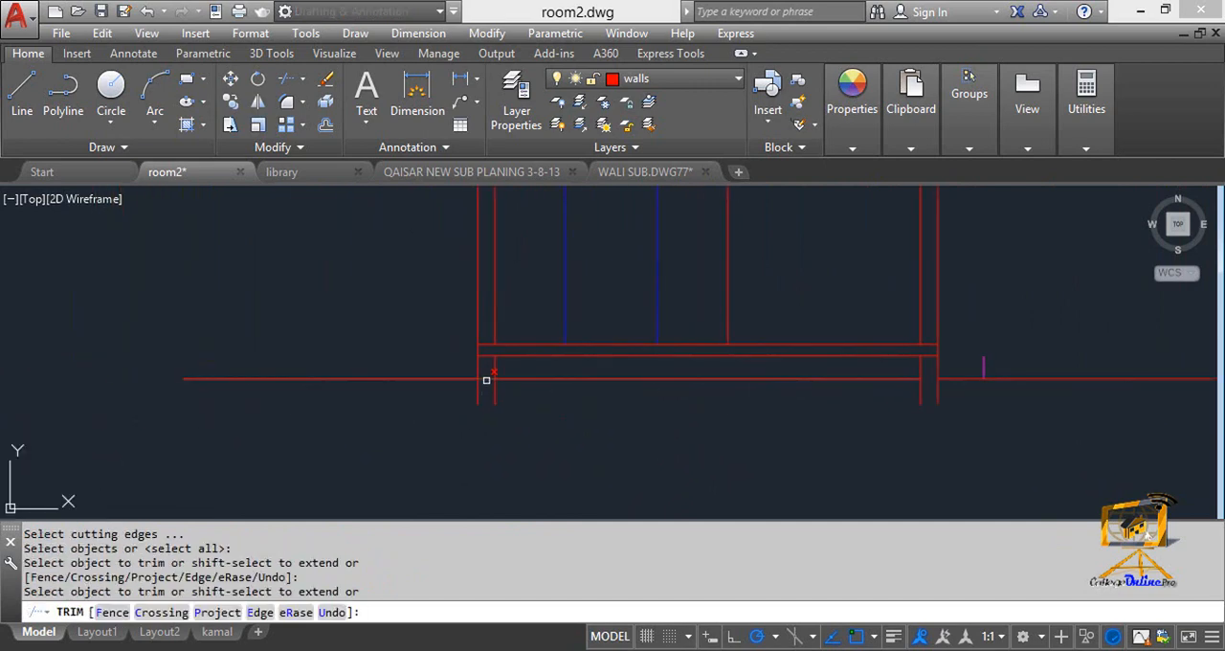
pyautogui.click(486, 381)
pyautogui.scroll(-2, 502, 421)
pyautogui.press('Escape')
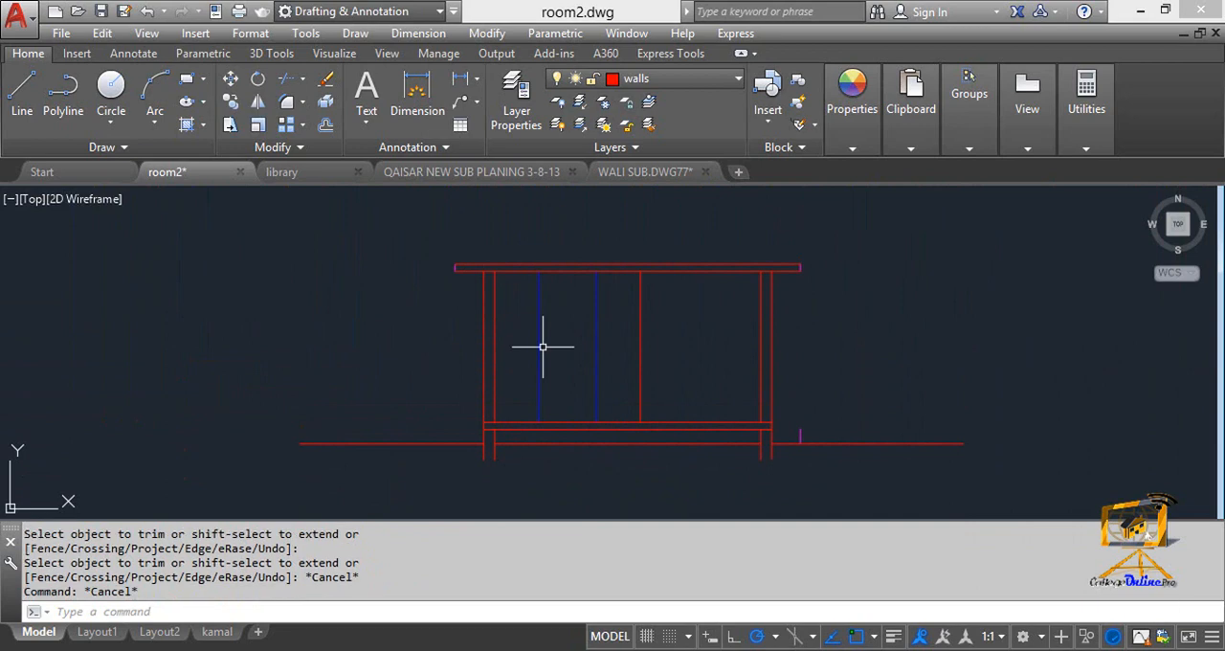
# Offset the floor slab's top line 2'6" upward to mark the window sill level.
pyautogui.moveTo(594, 325); pyautogui.dragTo(570, 302, button='middle')
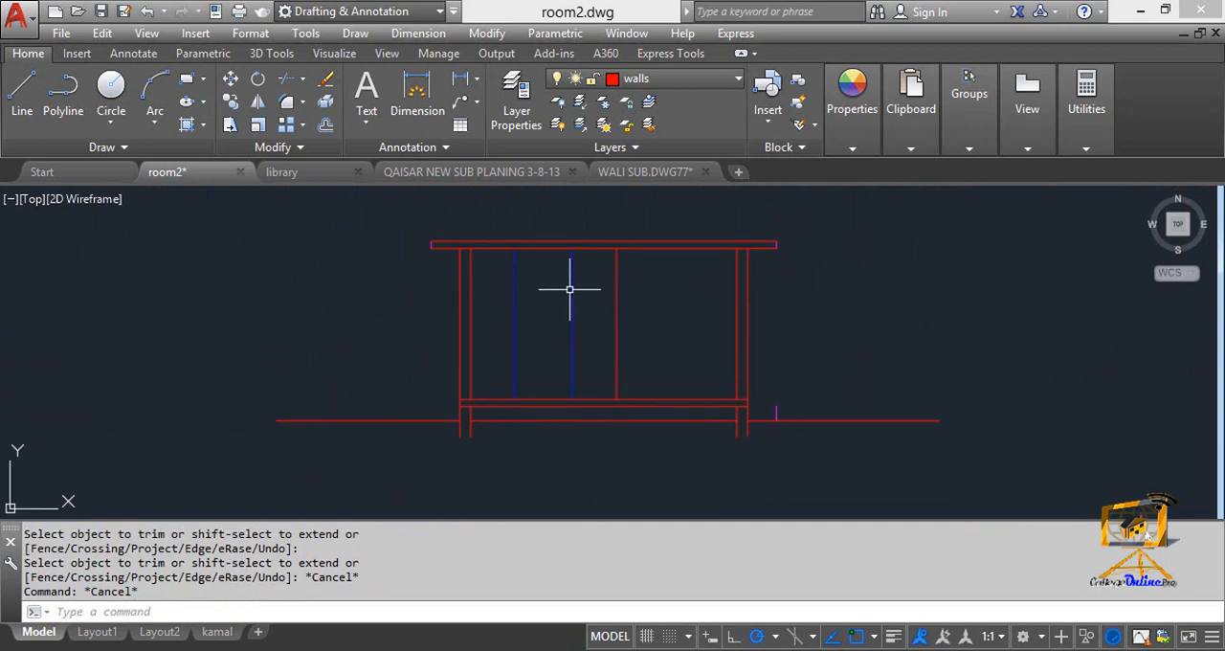
pyautogui.press('Escape')
pyautogui.scroll(2, 484, 279)
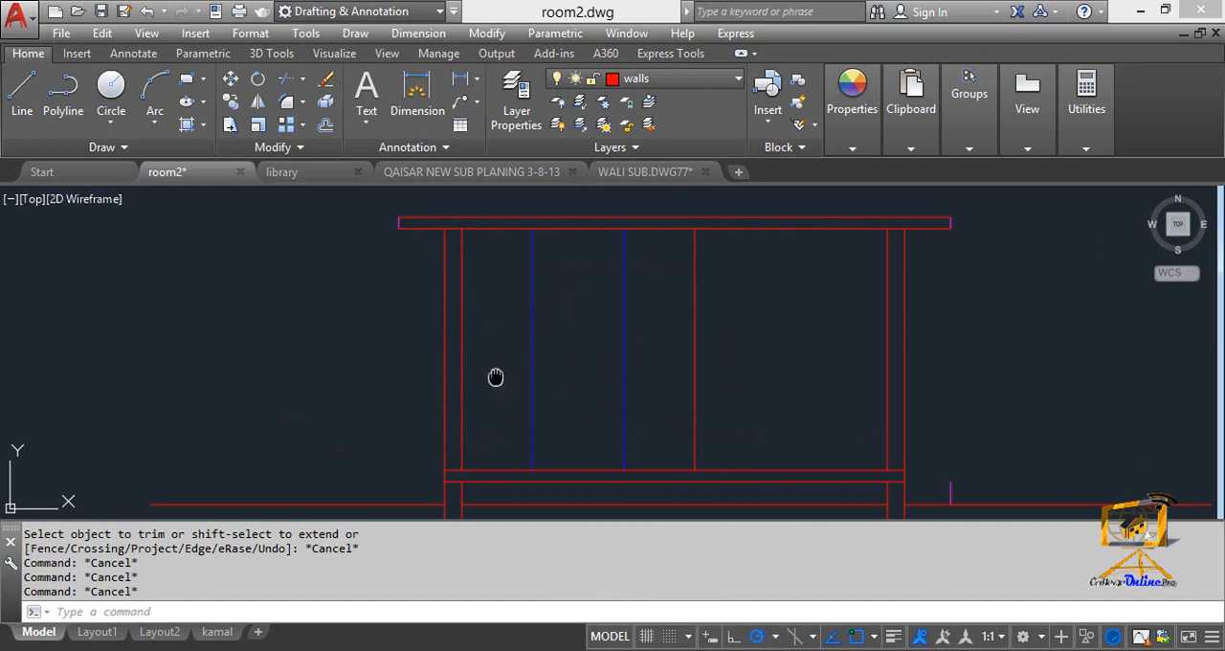
pyautogui.scroll(-4, 481, 385)
pyautogui.scroll(2, 507, 378)
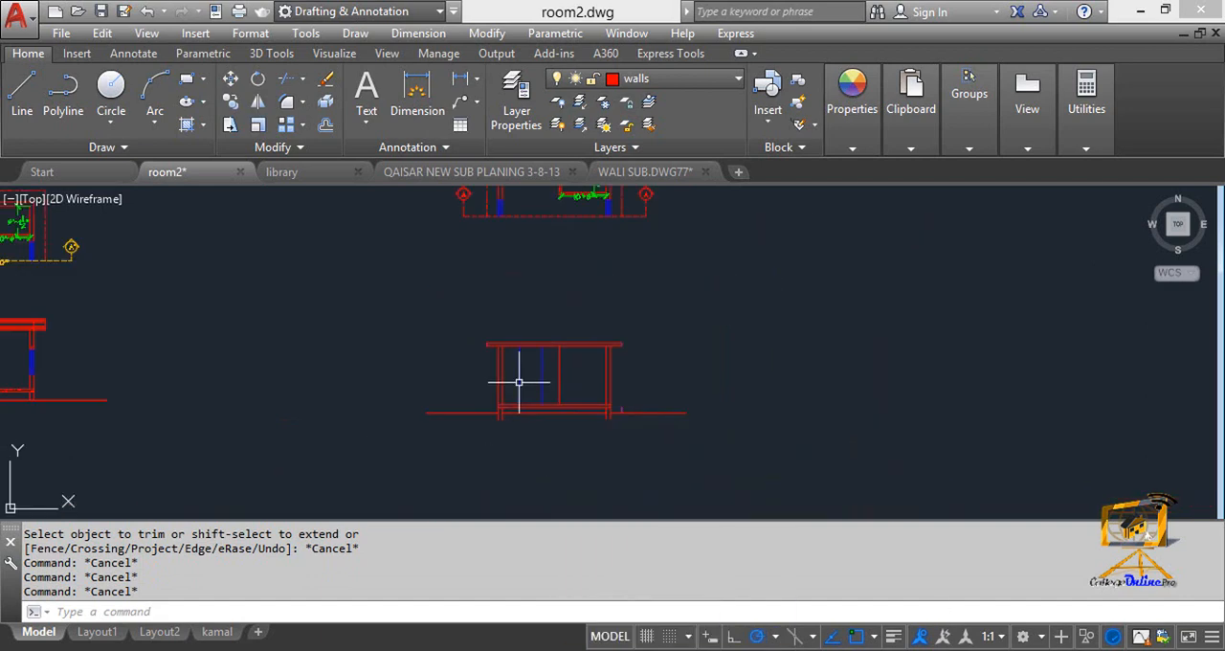
pyautogui.write('o')
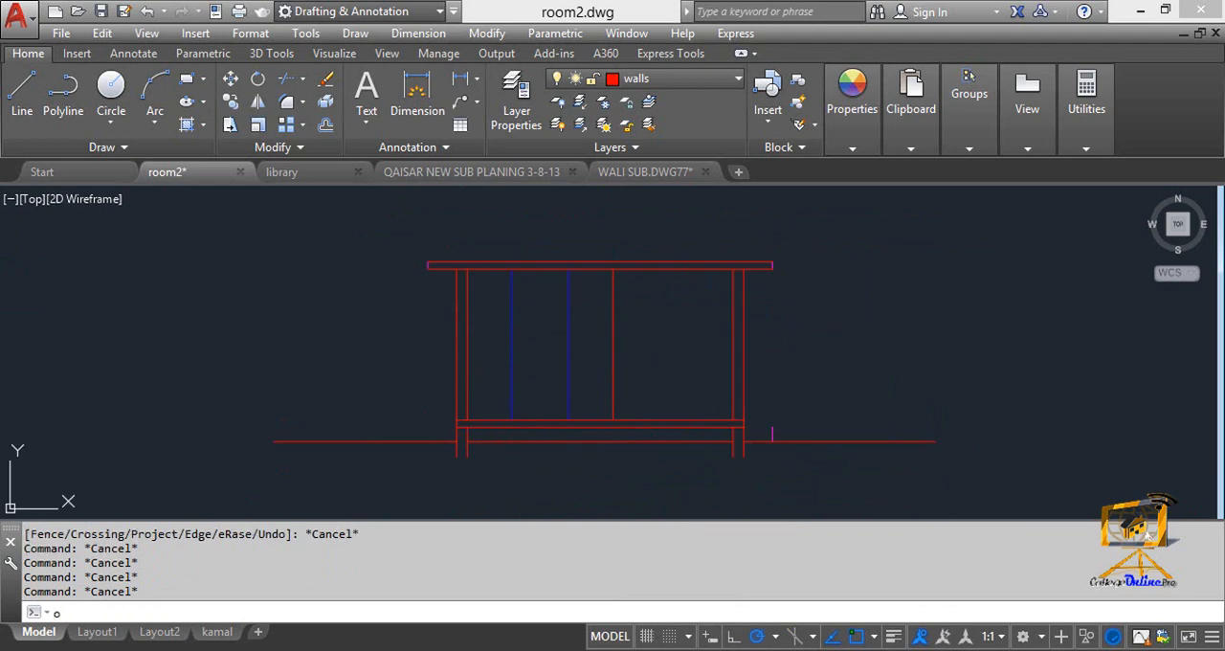
pyautogui.press('Return')
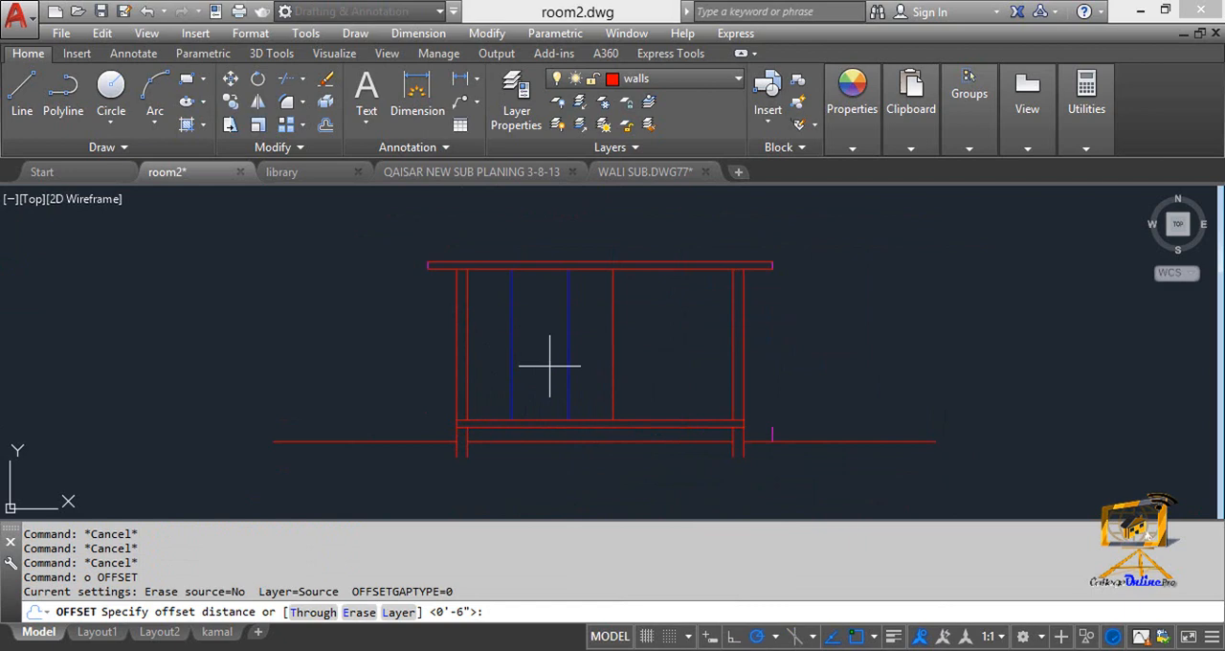
pyautogui.scroll(2, 507, 441)
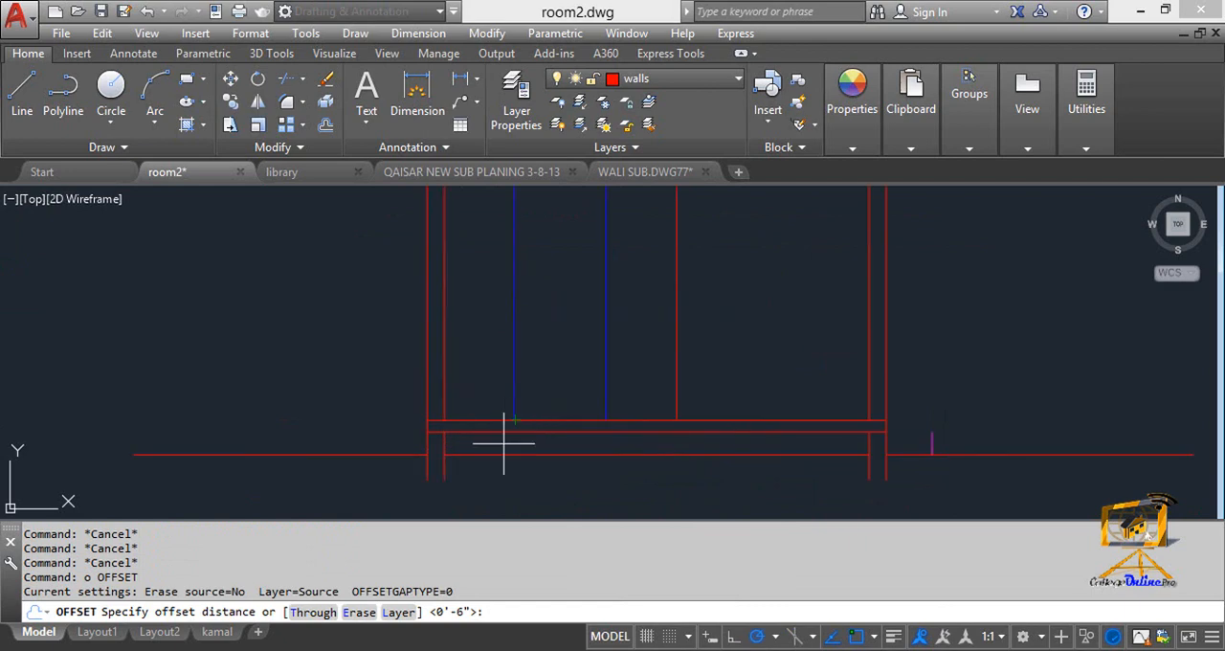
pyautogui.write("2'")
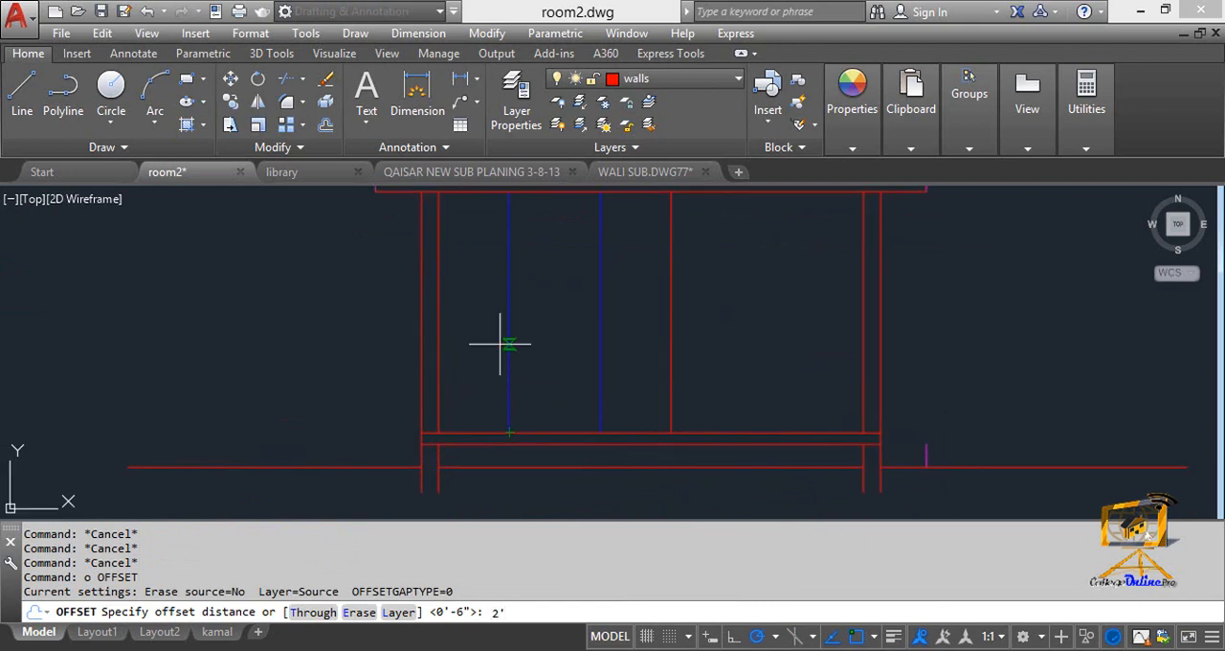
pyautogui.write('6')
pyautogui.press('Return')
pyautogui.click(549, 436)
pyautogui.click(550, 402)
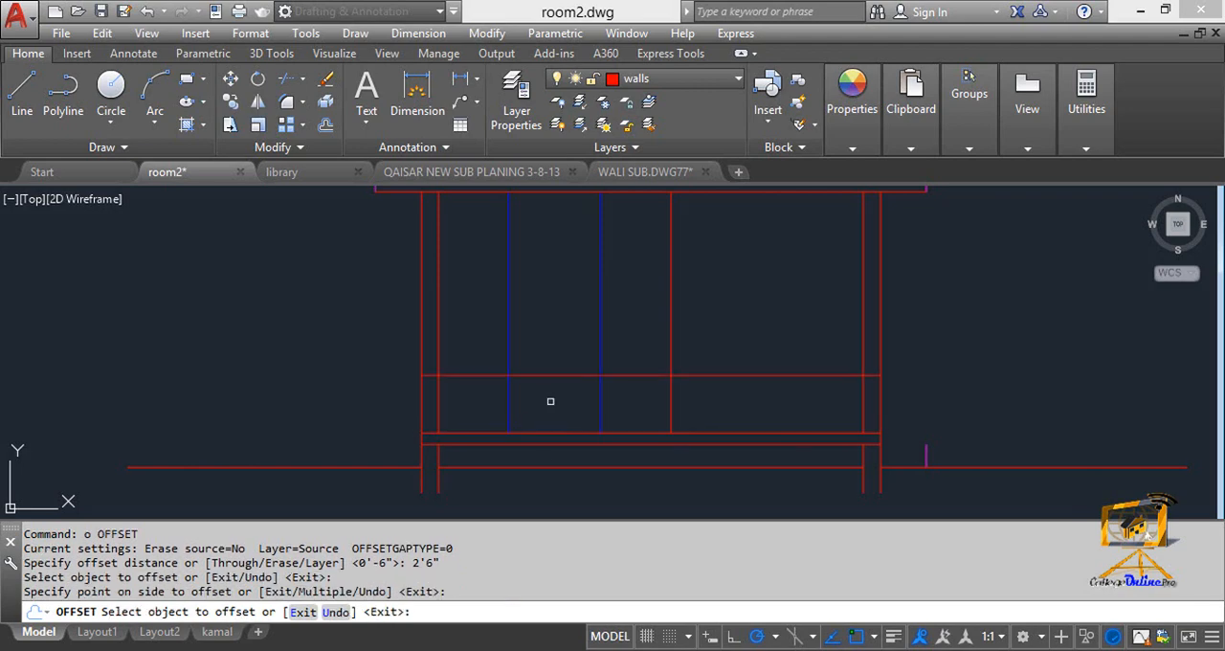
pyautogui.moveTo(558, 375); pyautogui.dragTo(547, 383, button='middle')
pyautogui.press('Escape')
pyautogui.press('Escape')
# Offset the sill line 4'6" upward to mark the top of the window.
pyautogui.write('O')
pyautogui.press('Return')
pyautogui.write('4')
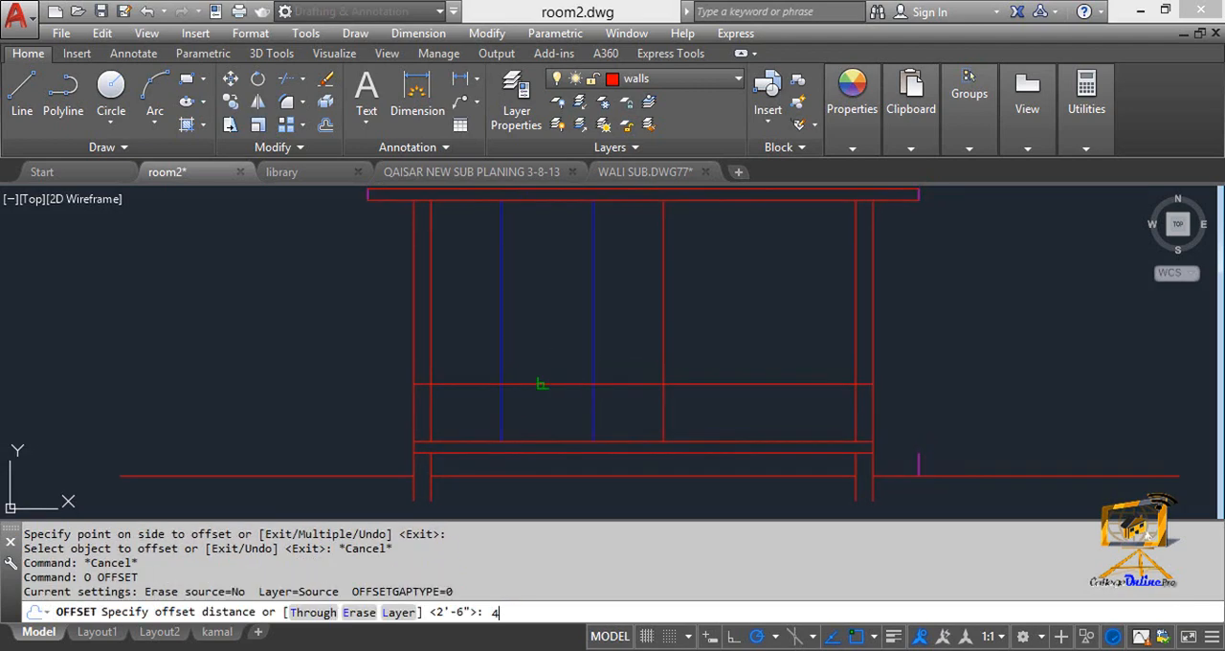
pyautogui.write("'6")
pyautogui.press('Return')
pyautogui.click(549, 384)
pyautogui.click(548, 357)
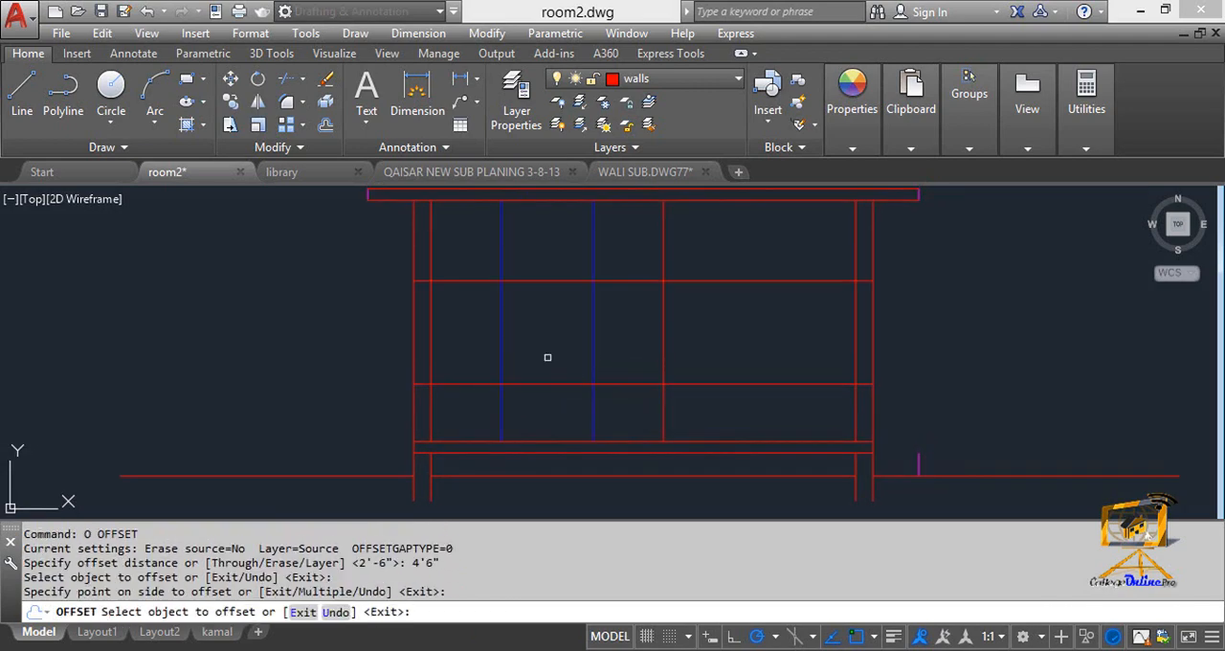
pyautogui.press('Escape')
pyautogui.press('Escape')
# Trim the two blue lines and the two offset lines against each other into a rectangular window outline.
pyautogui.write('tr')
pyautogui.press('Return')
pyautogui.click(584, 398)
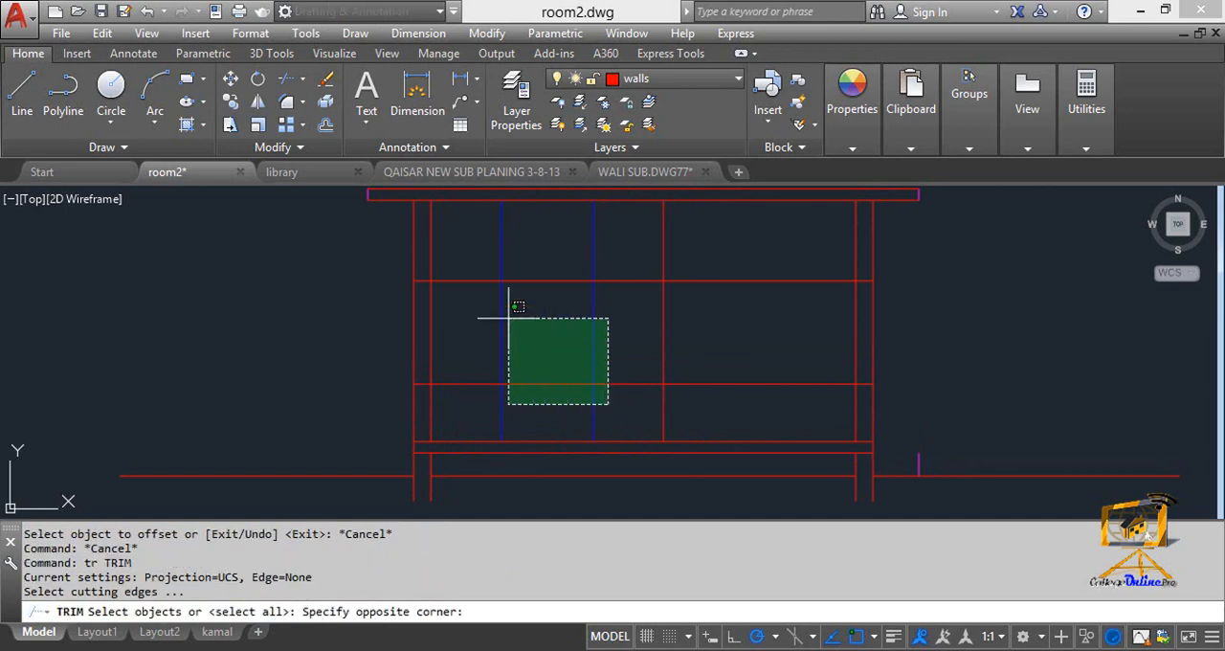
pyautogui.click(510, 297)
pyautogui.press('Return')
pyautogui.click(478, 255)
pyautogui.click(470, 396)
pyautogui.click(479, 237)
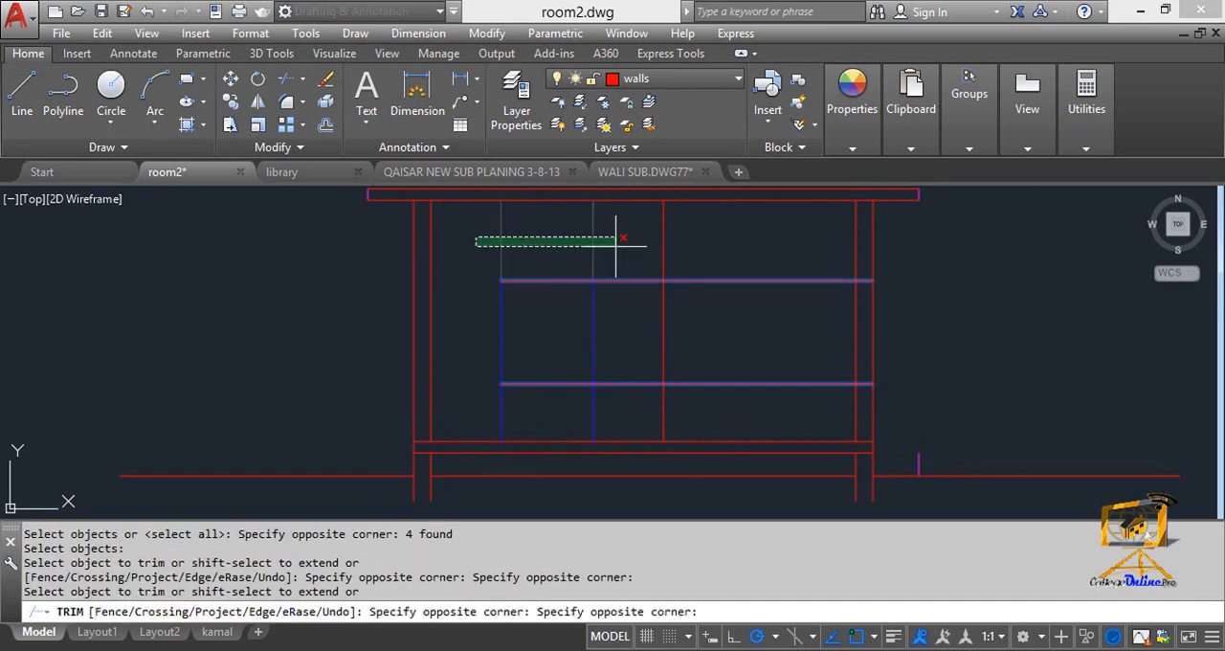
pyautogui.click(609, 251)
pyautogui.click(628, 405)
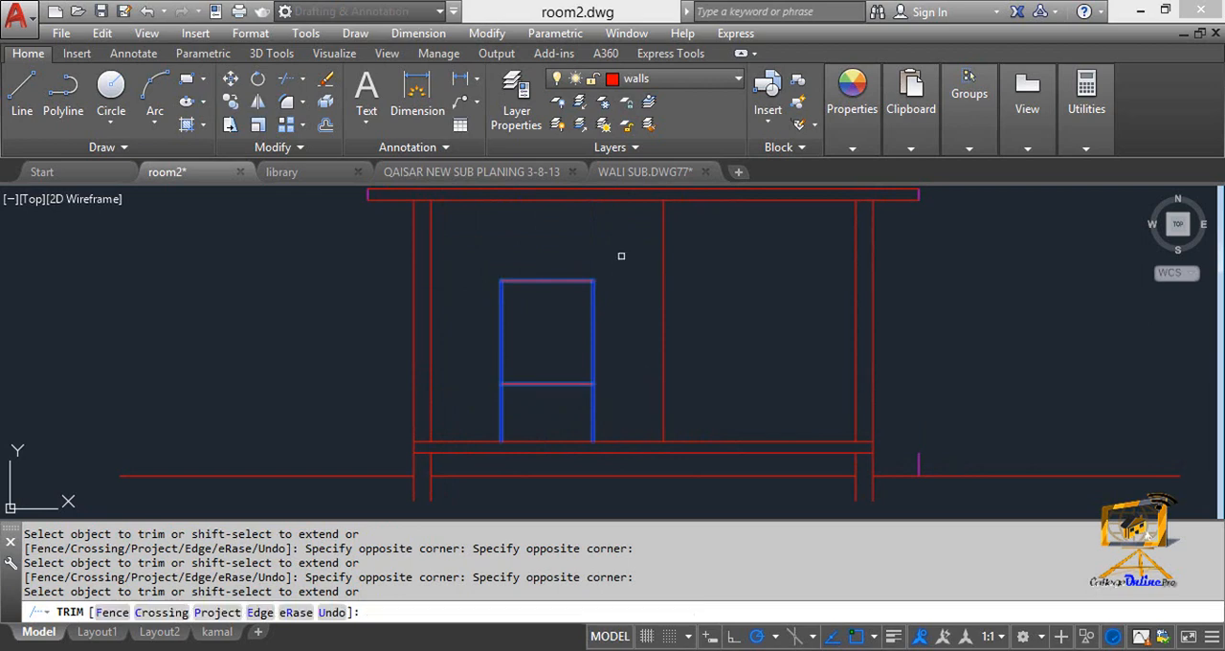
pyautogui.click(615, 416)
pyautogui.click(495, 416)
pyautogui.press('Escape')
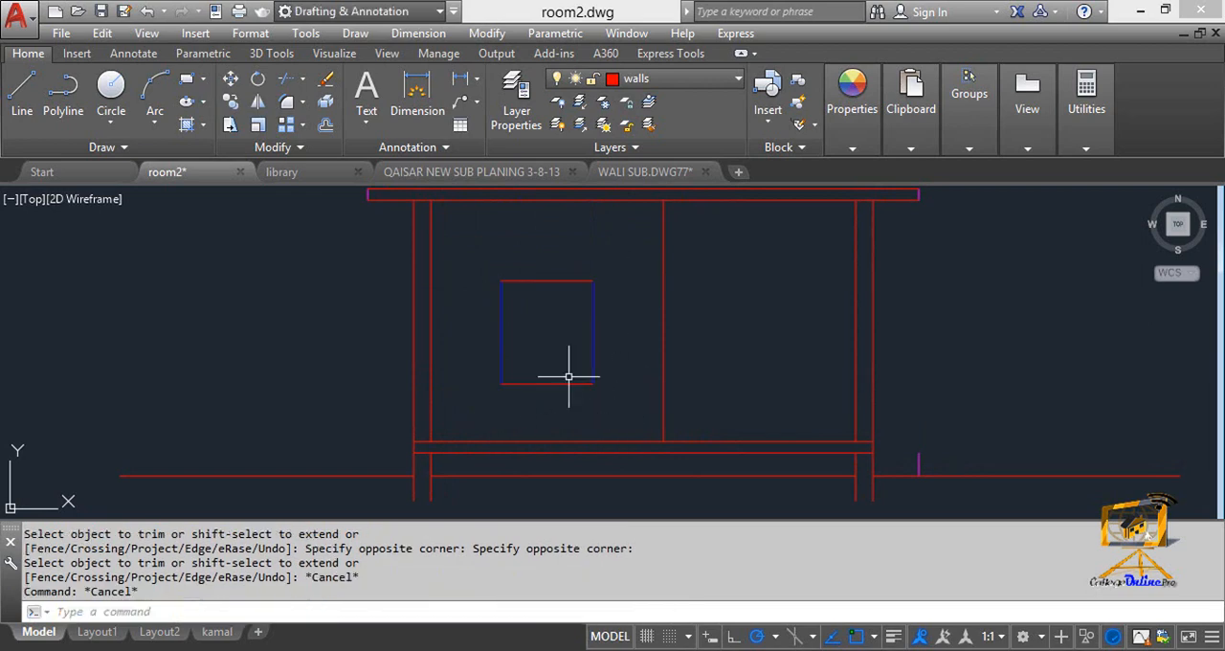
# Match the window outline's two red horizontal lines to the properties of its blue vertical line.
pyautogui.write('ma')
pyautogui.press('Return')
pyautogui.click(591, 354)
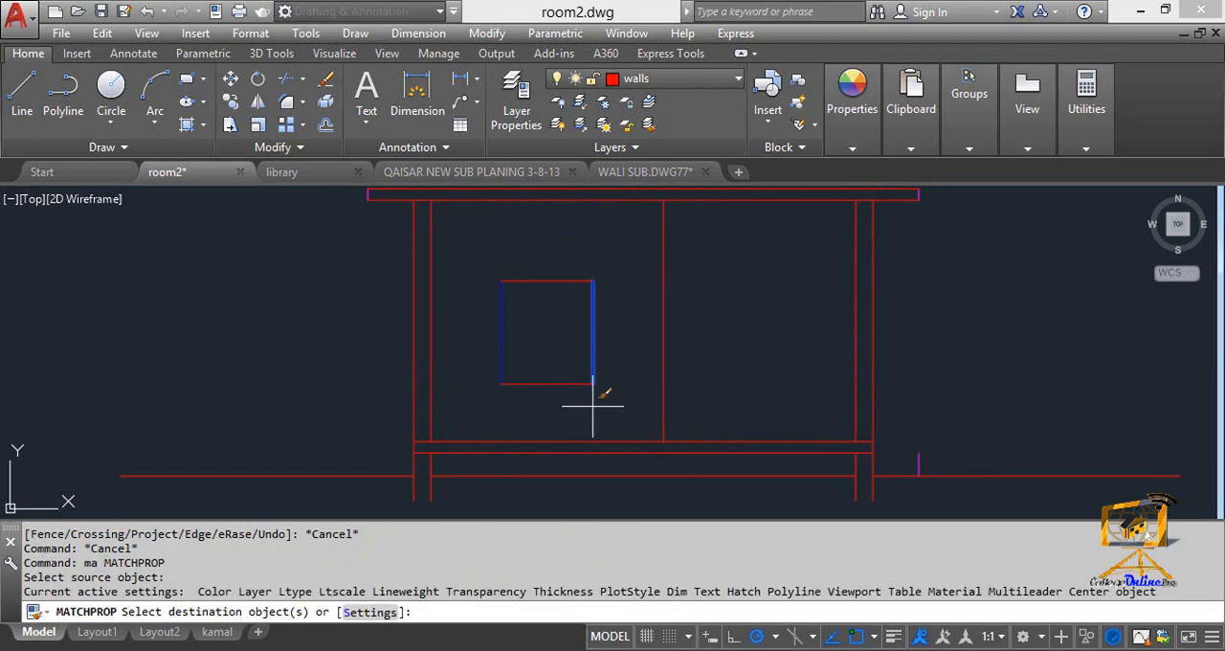
pyautogui.click(583, 405)
pyautogui.click(482, 255)
pyautogui.press('Escape')
pyautogui.press('Escape')
# Offset the floor slab's top line 2'6" upward across the section as the sill level of the side wall windows.
pyautogui.scroll(-2, 548, 316)
pyautogui.moveTo(538, 320); pyautogui.dragTo(521, 481, button='middle')
pyautogui.scroll(-2, 507, 344)
pyautogui.scroll(2, 489, 327)
pyautogui.moveTo(498, 339); pyautogui.dragTo(492, 219, button='middle')
pyautogui.scroll(2, 492, 219)
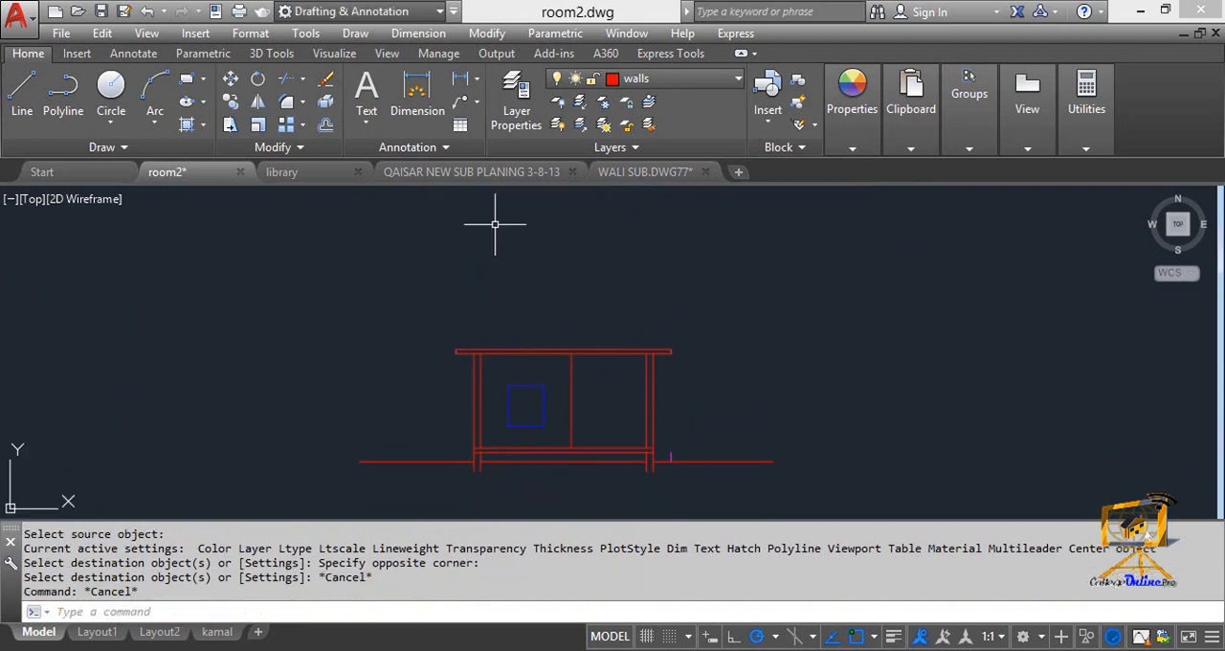
pyautogui.press('Escape')
pyautogui.press('Escape')
pyautogui.write('o')
pyautogui.press('Return')
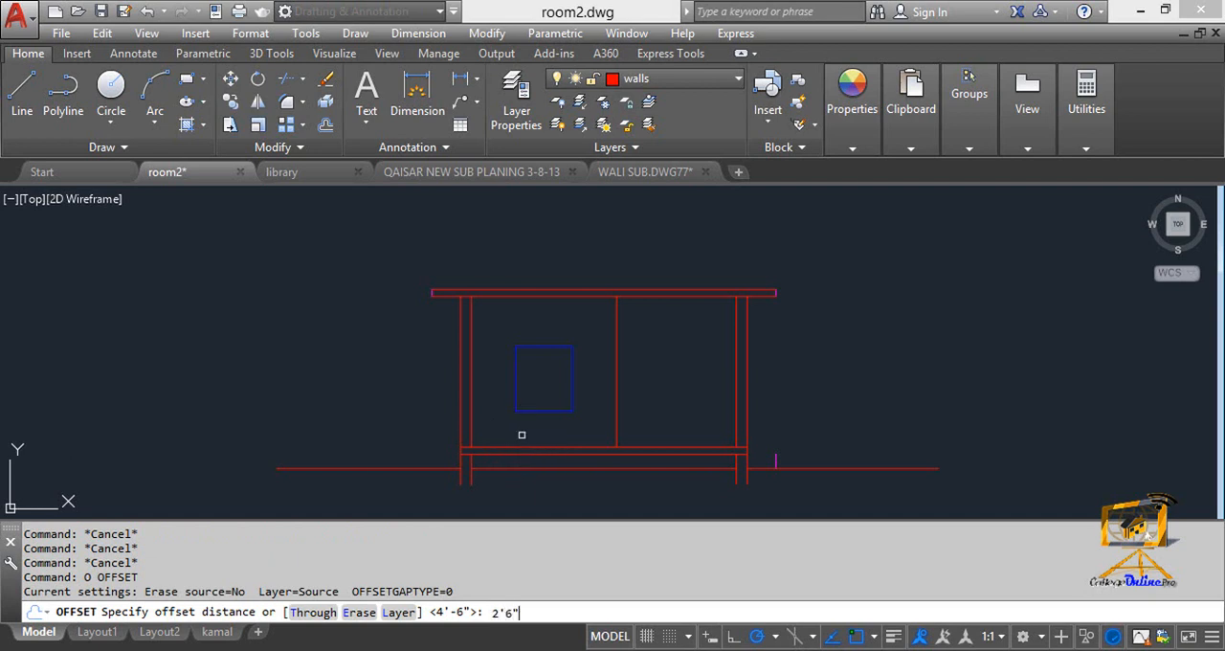
pyautogui.press('Return')
pyautogui.click(505, 447)
pyautogui.click(479, 418)
pyautogui.scroll(3, 410, 412)
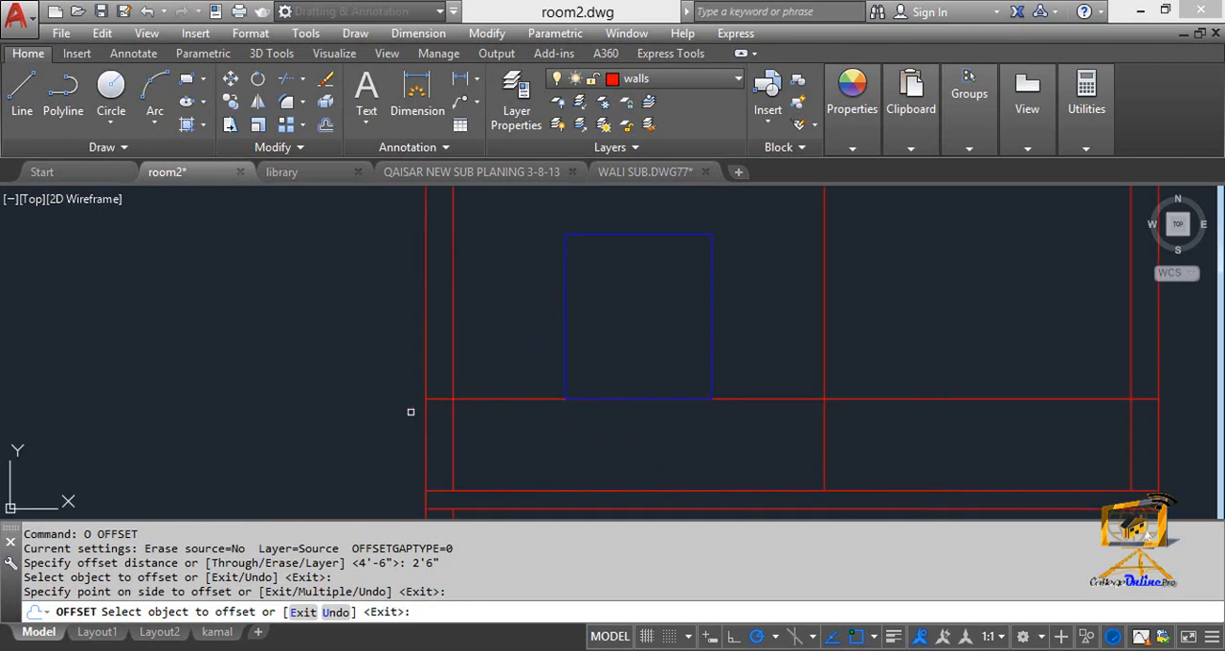
# Examine the blue windows in the left and right walls on the plan above, where section line A cuts them.
pyautogui.scroll(-3, 467, 331)
pyautogui.moveTo(465, 332); pyautogui.dragTo(463, 230, button='middle')
pyautogui.scroll(2, 477, 349)
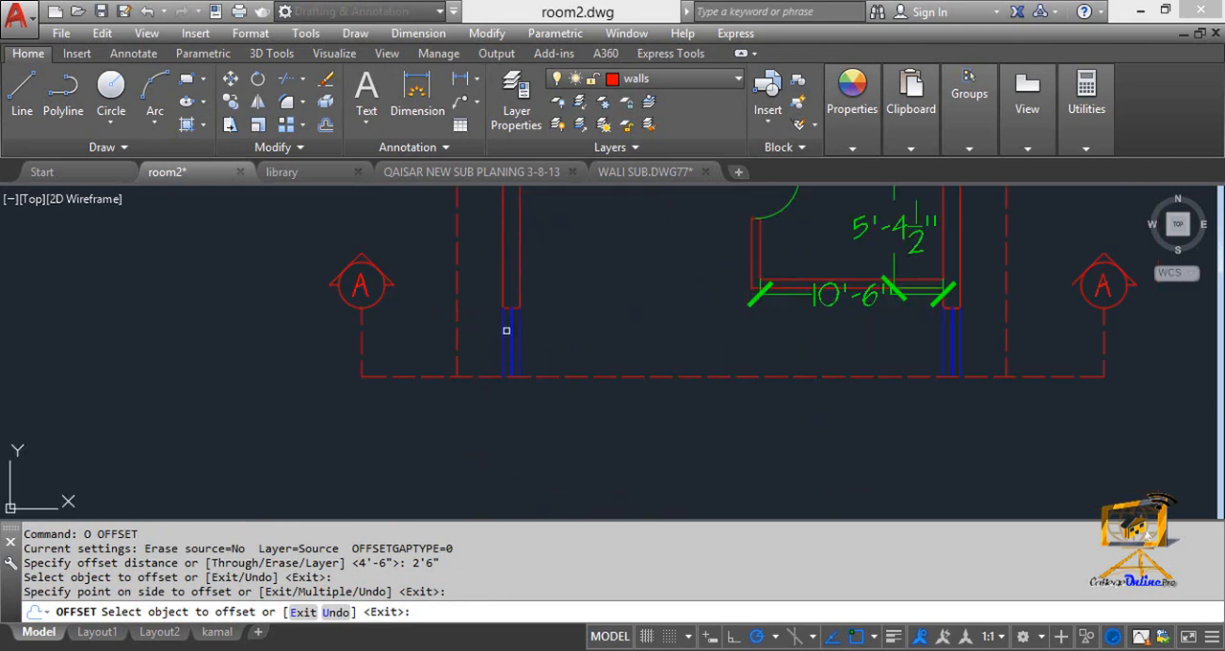
pyautogui.click(512, 356)
pyautogui.click(957, 378)
pyautogui.scroll(-4, 731, 411)
pyautogui.moveTo(731, 411); pyautogui.dragTo(766, 269, button='middle')
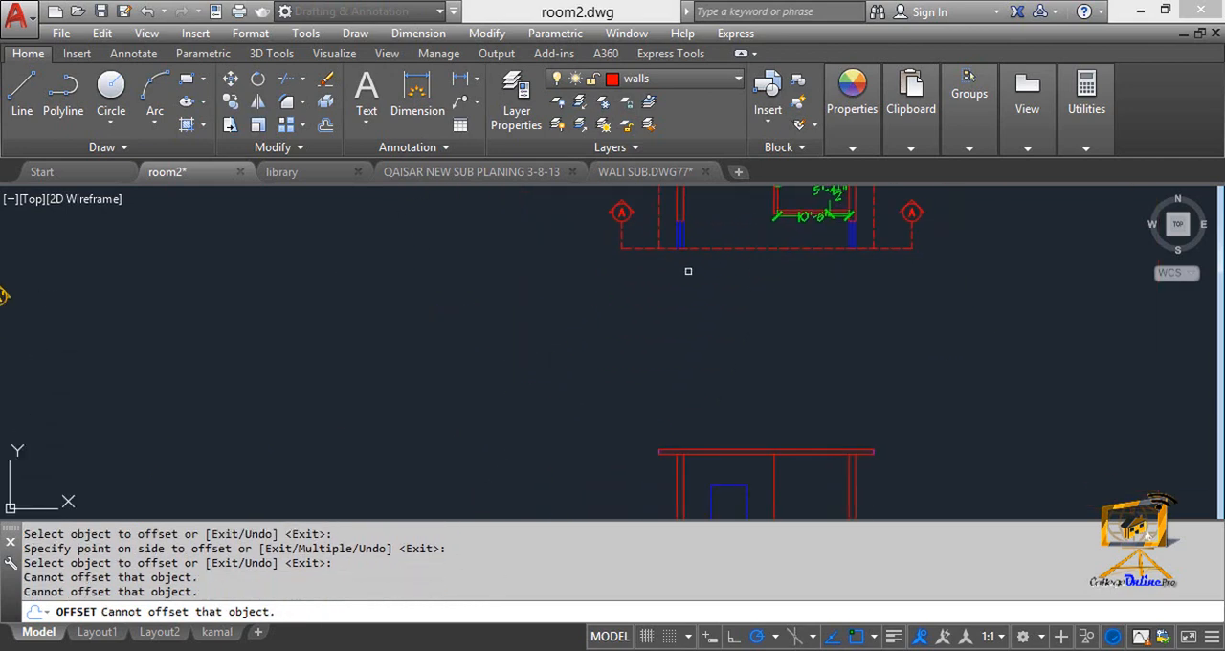
pyautogui.moveTo(681, 383); pyautogui.dragTo(627, 283, button='middle')
pyautogui.scroll(3, 555, 457)
pyautogui.press('Escape')
# Offset the full-width sill line 4'6" upward as the window head level in the side walls.
pyautogui.write('o')
pyautogui.press('Return')
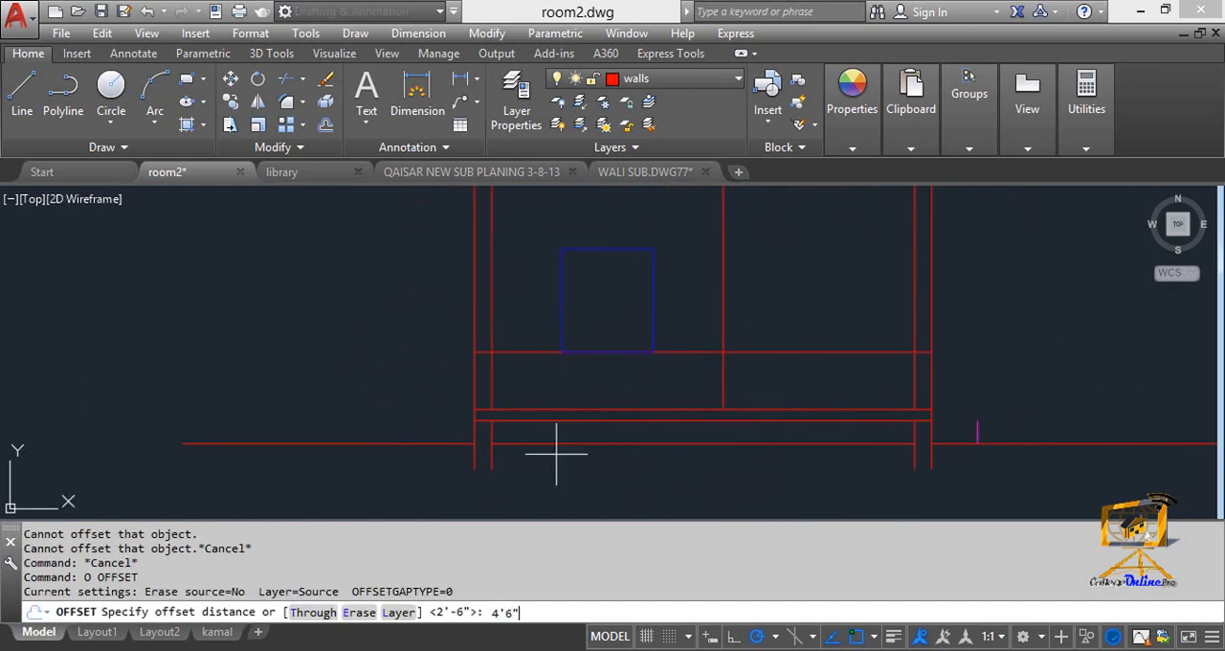
pyautogui.press('Return')
pyautogui.click(526, 352)
pyautogui.click(527, 314)
pyautogui.moveTo(514, 263)
pyautogui.mouseDown(button='middle')
pyautogui.moveTo(509, 339)
pyautogui.moveTo(508, 323)
pyautogui.mouseUp(button='middle')
pyautogui.scroll(2, 509, 339)
pyautogui.press('Escape')
pyautogui.press('Escape')
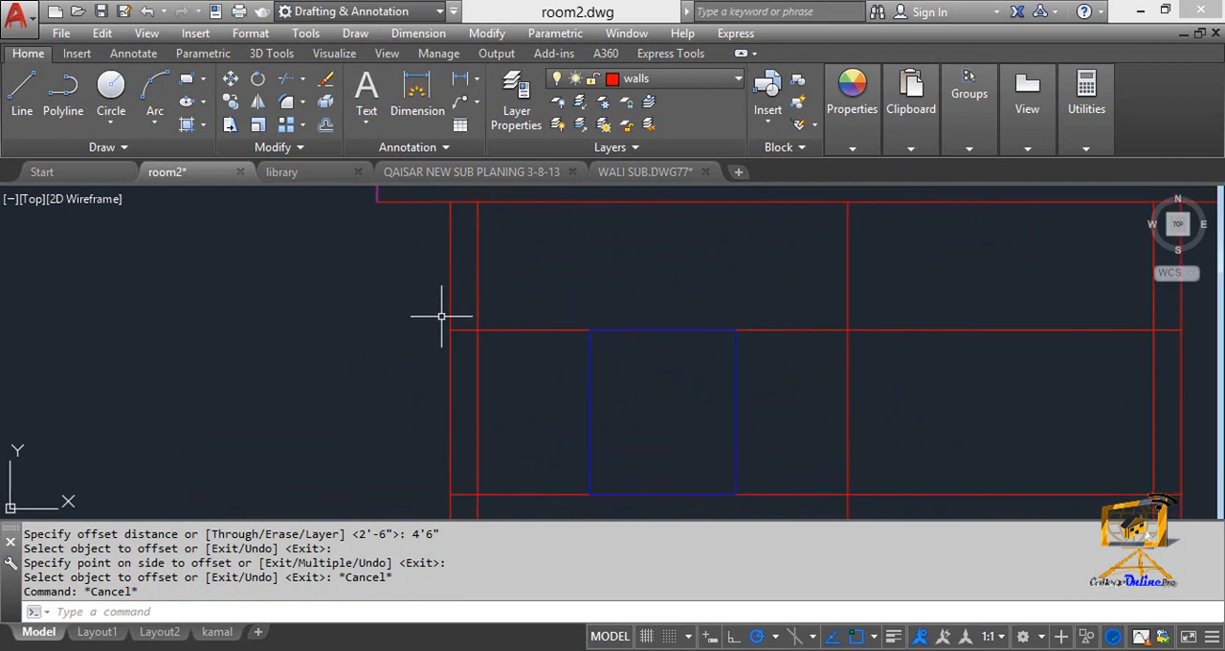
# Offset the full-width window head line 6" upward to form the lintel thickness.
pyautogui.write('o')
pyautogui.press('Return')
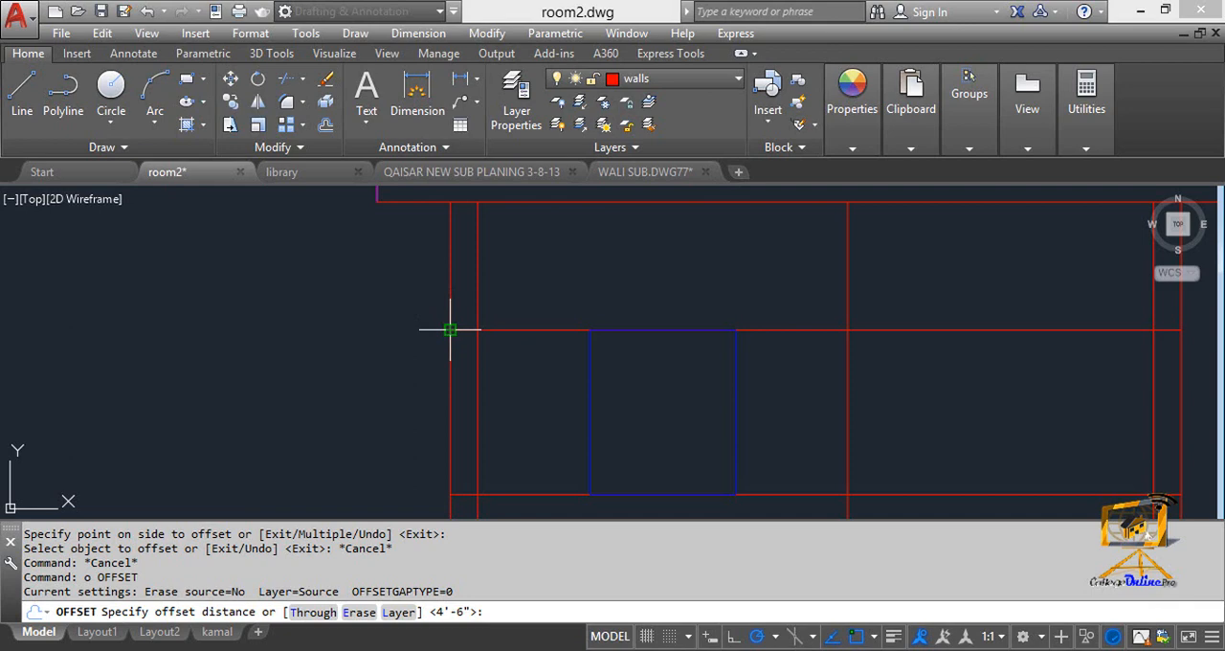
pyautogui.write('6"')
pyautogui.press('Return')
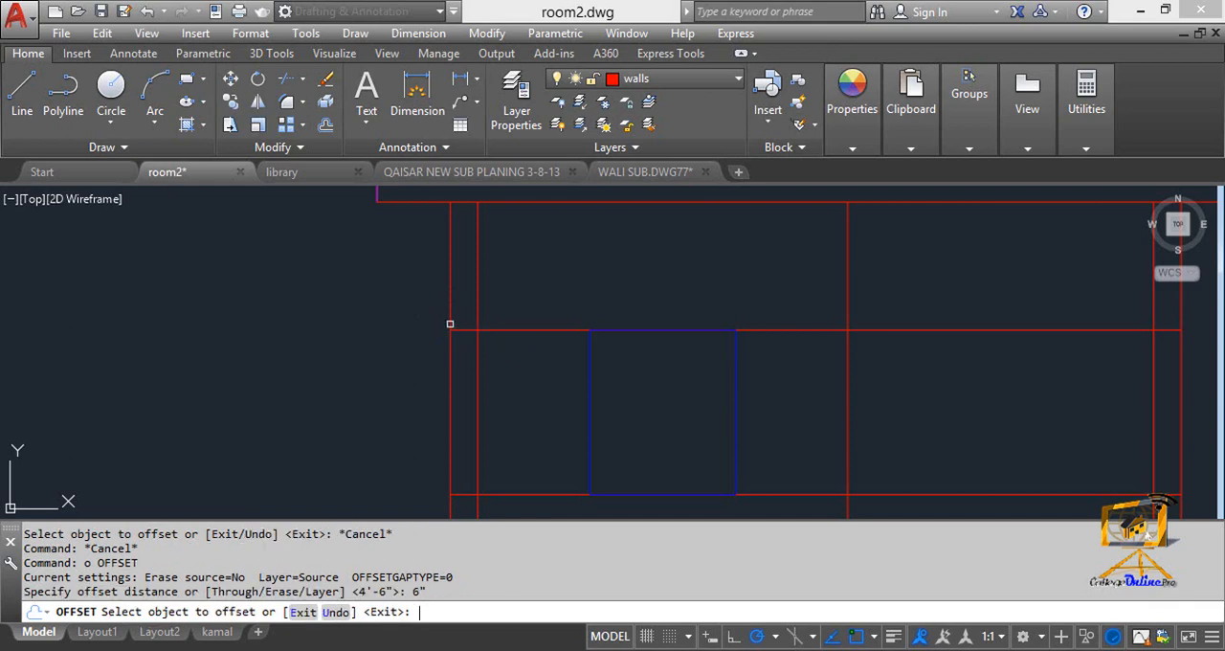
pyautogui.click(507, 334)
pyautogui.click(508, 323)
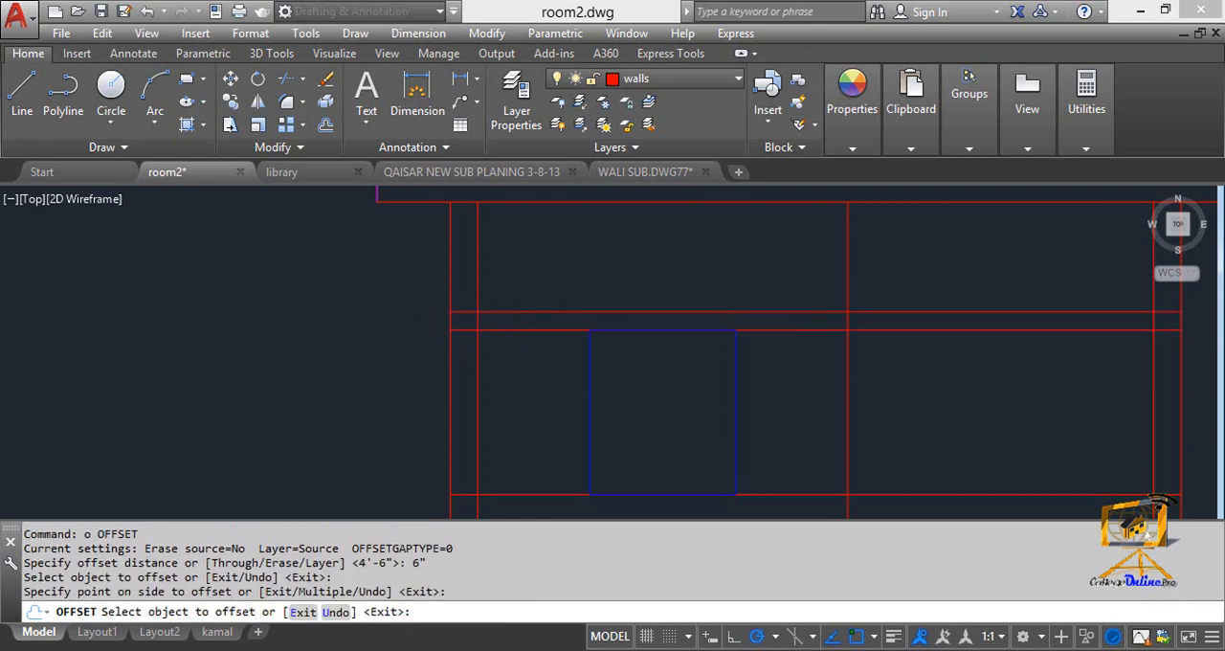
pyautogui.press('Escape')
# Trim both lintel lines between the inner faces of the left and right walls.
pyautogui.scroll(-2, 445, 310)
pyautogui.write('tr')
pyautogui.press('Return')
pyautogui.click(432, 355)
pyautogui.click(374, 307)
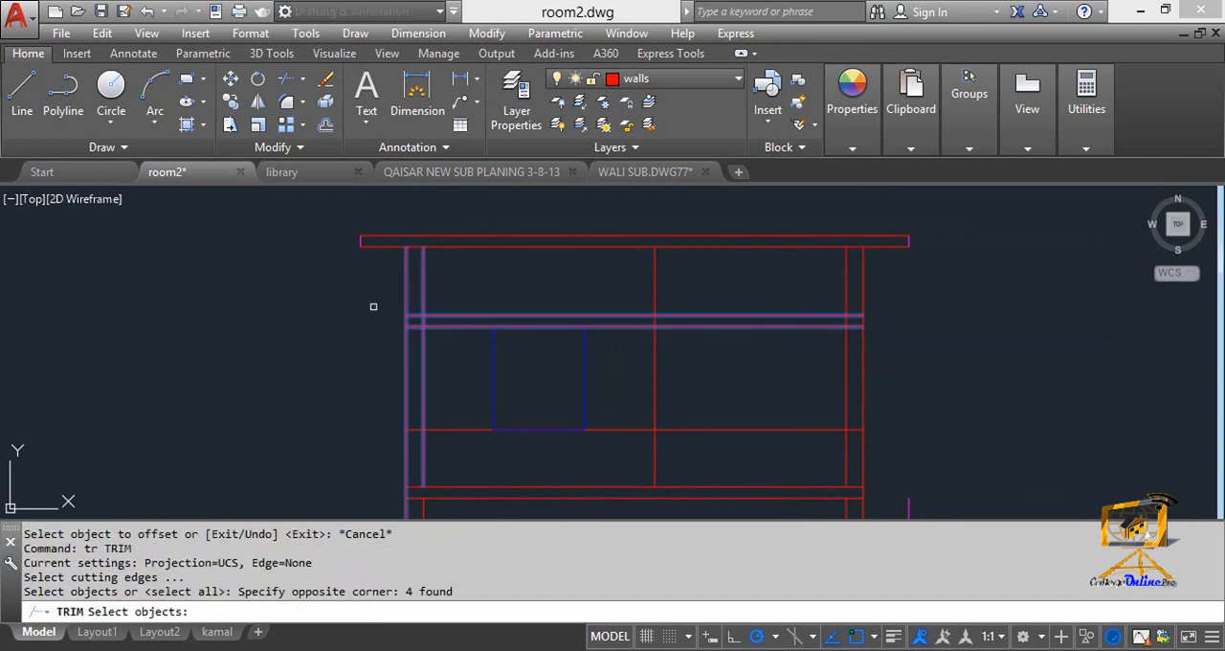
pyautogui.press('Escape')
pyautogui.write('tr')
pyautogui.press('Return')
pyautogui.click(438, 344)
pyautogui.click(352, 276)
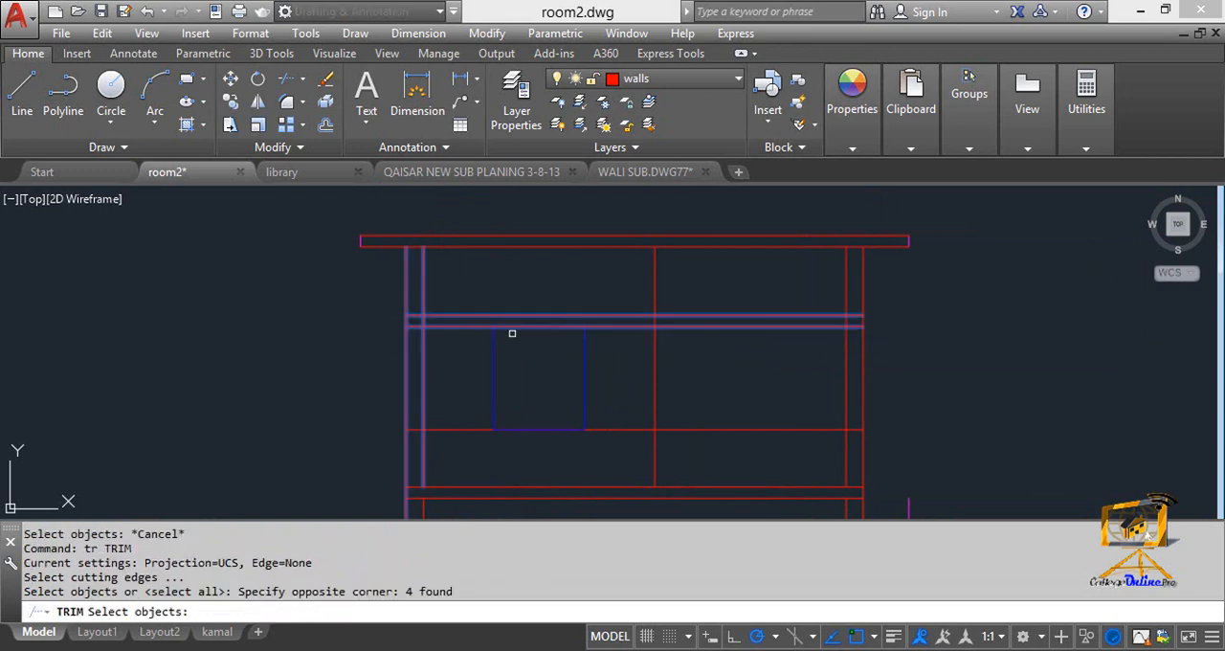
pyautogui.click(849, 325)
pyautogui.click(892, 357)
pyautogui.click(820, 307)
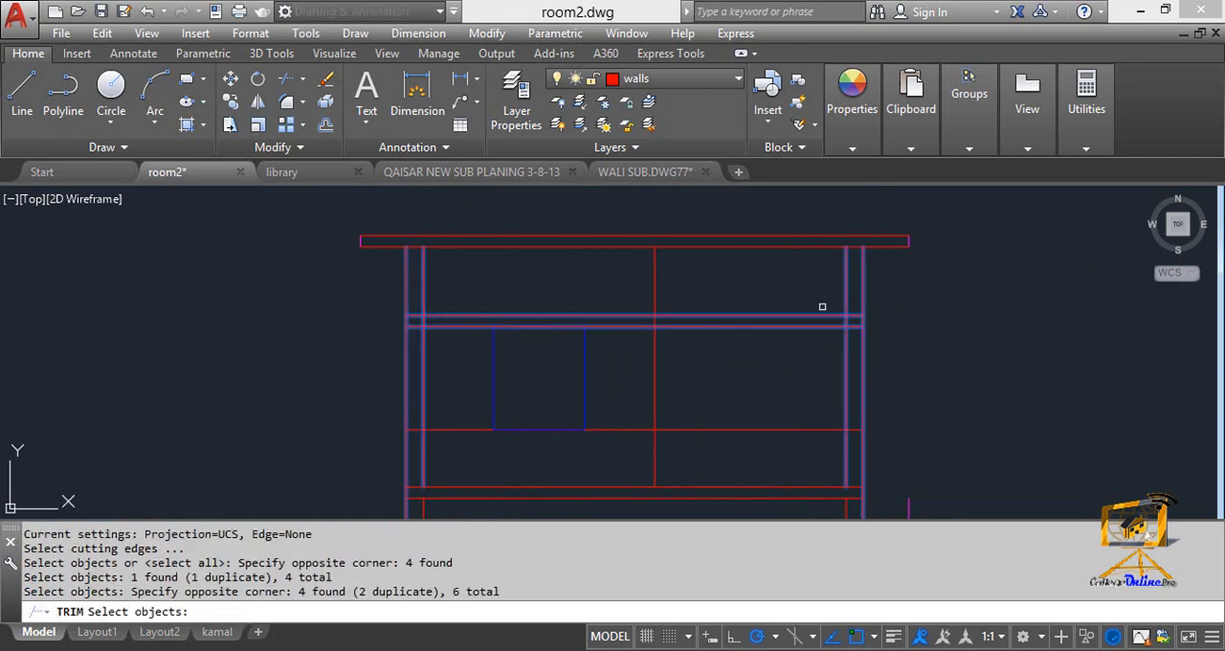
pyautogui.press('Return')
pyautogui.click(812, 300)
pyautogui.click(757, 357)
pyautogui.click(420, 335)
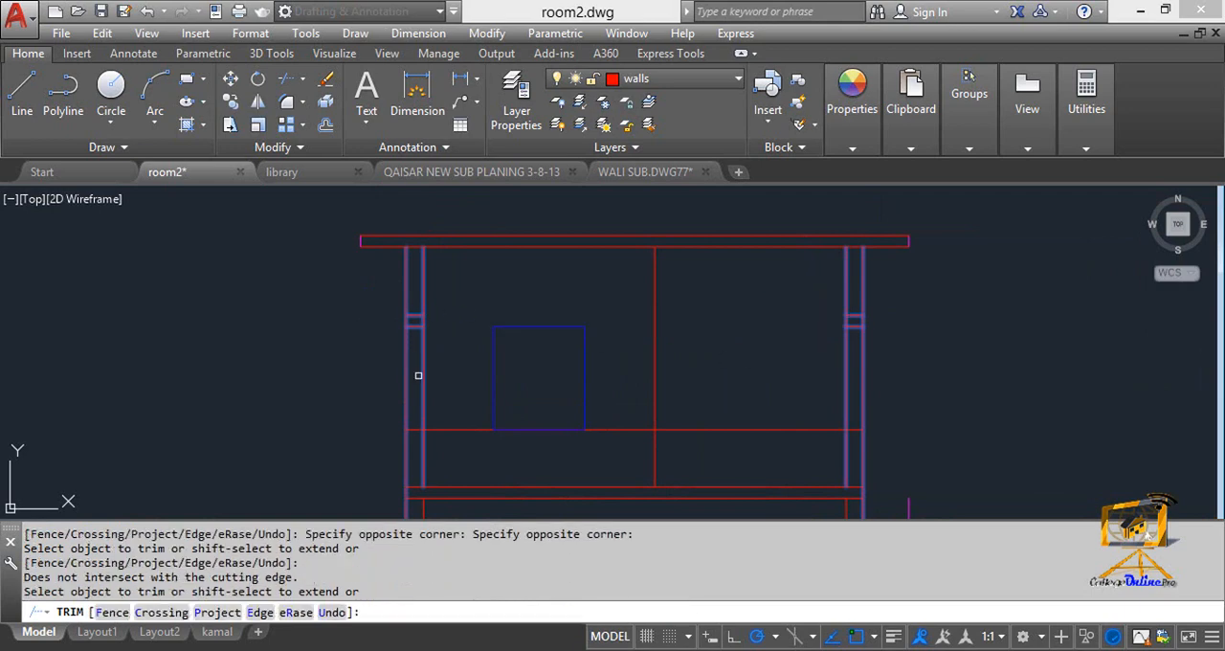
pyautogui.moveTo(459, 371); pyautogui.dragTo(483, 330, button='middle')
pyautogui.press('Escape')
pyautogui.click(479, 388)
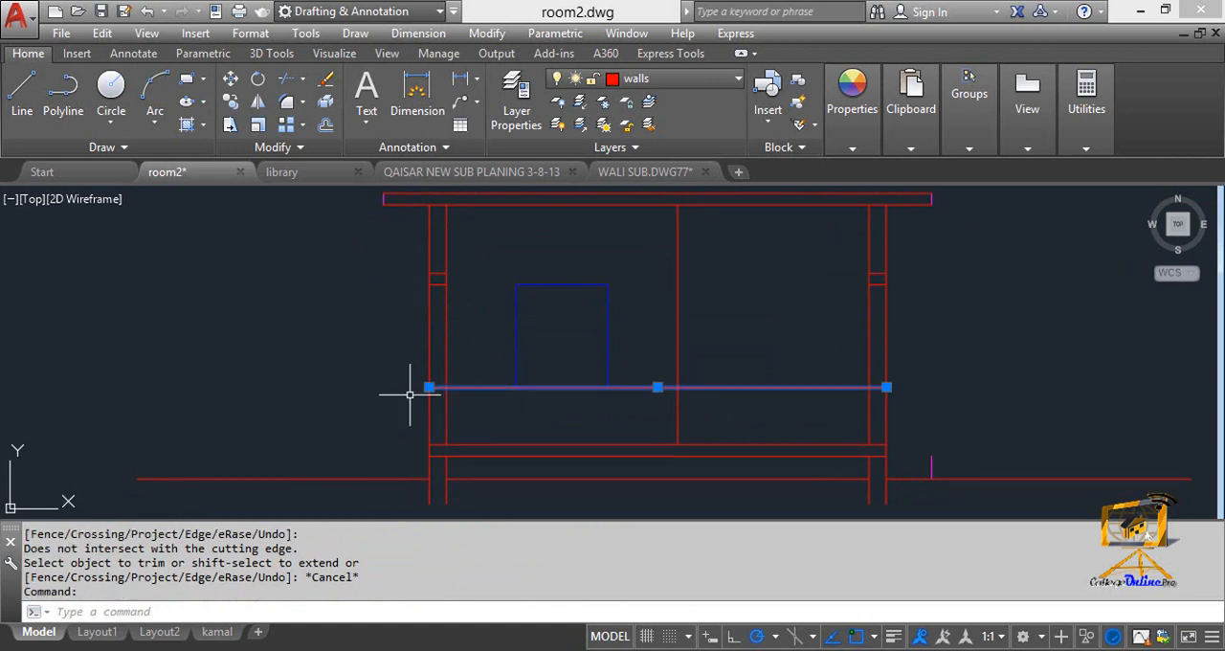
pyautogui.press('Escape')
pyautogui.press('Escape')
pyautogui.write('tr')
pyautogui.press('Return')
pyautogui.press('Return')
pyautogui.click(451, 410)
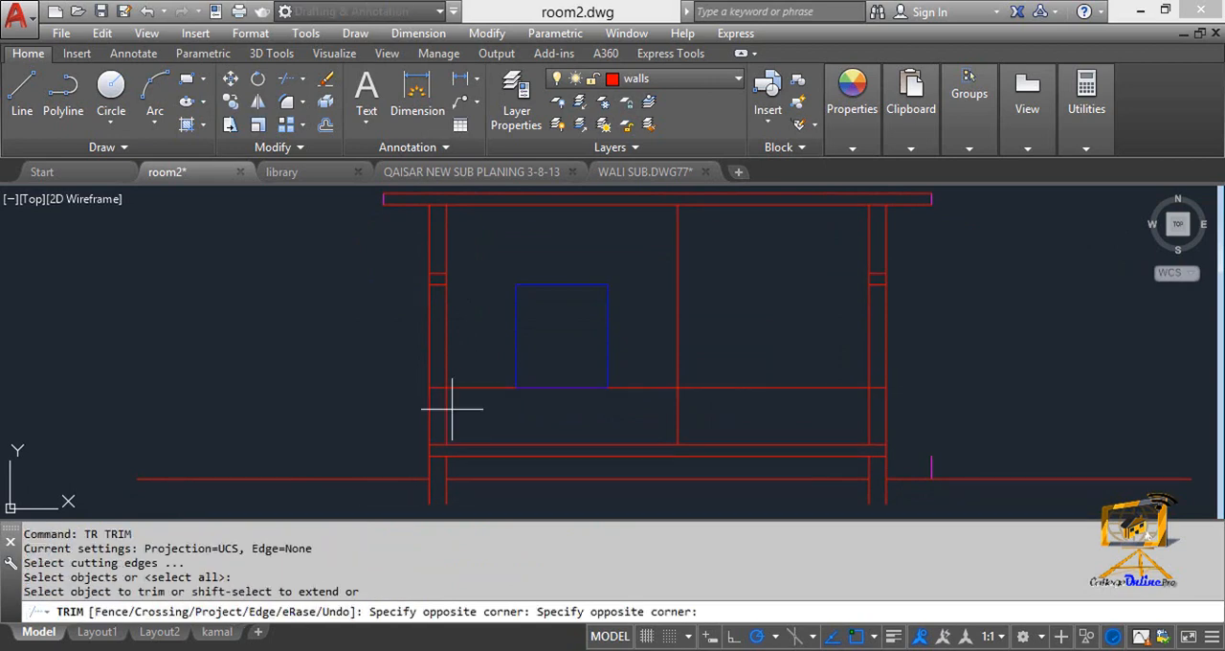
pyautogui.press('Escape')
pyautogui.press('Escape')
pyautogui.write('tr')
pyautogui.press('Return')
pyautogui.click(481, 414)
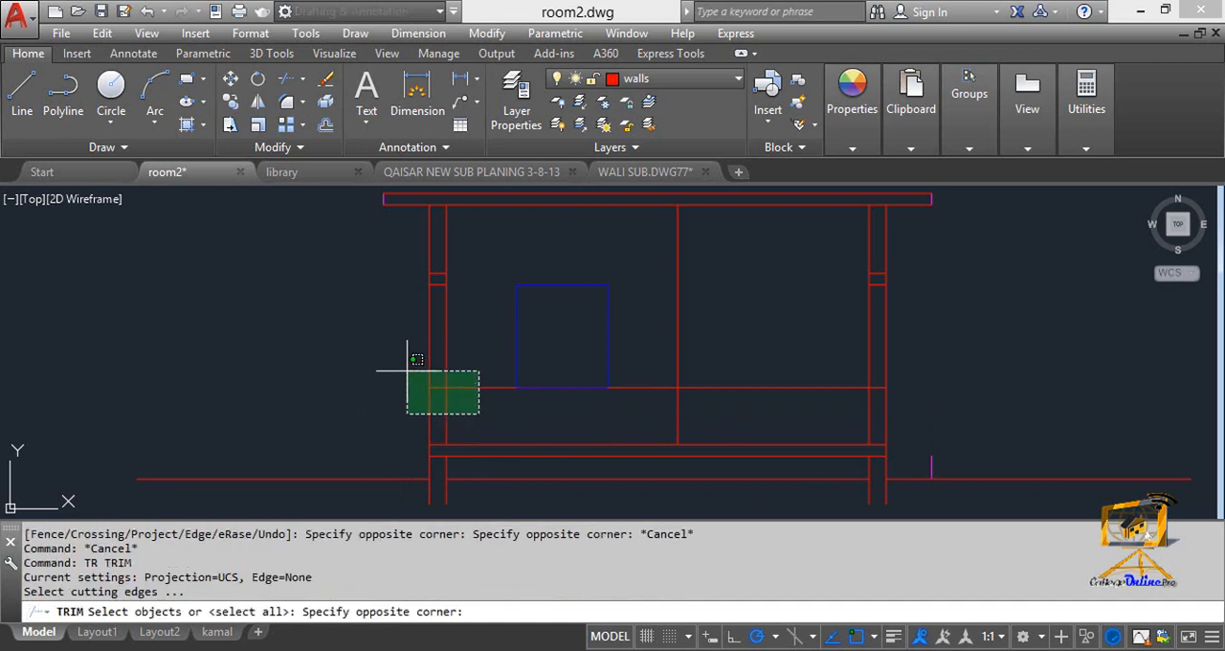
pyautogui.click(410, 350)
pyautogui.click(890, 410)
pyautogui.click(844, 379)
pyautogui.press('Escape')
pyautogui.press('Escape')
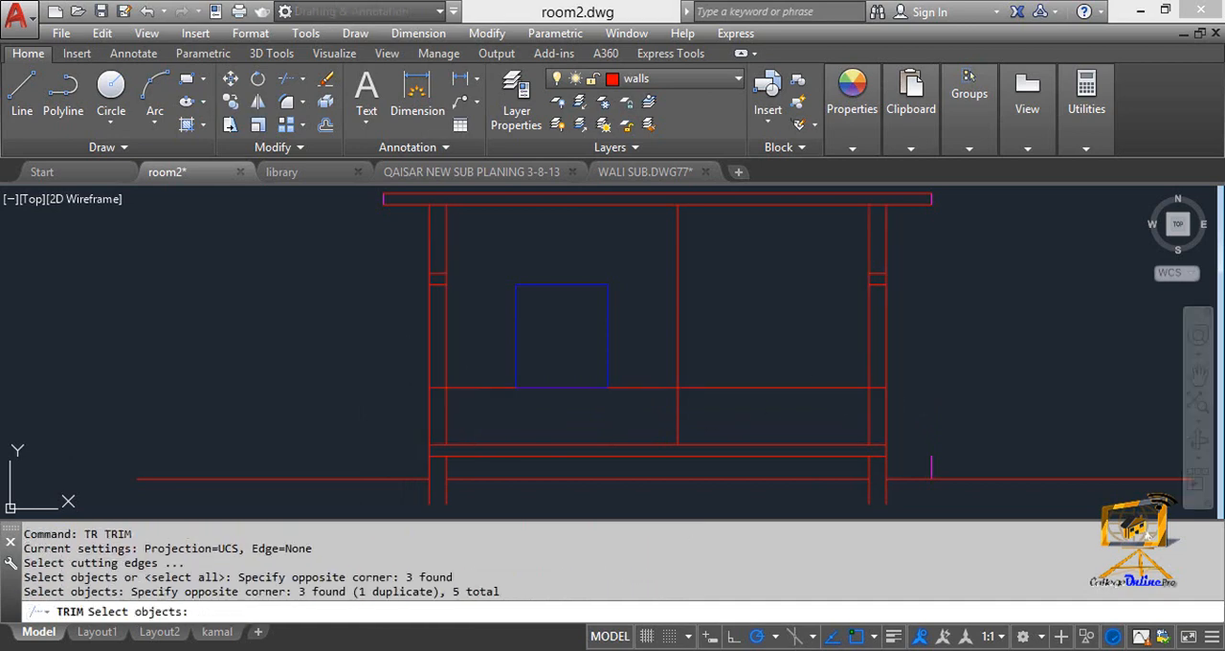
# Undo the trimming of the lintel lines between the walls.
pyautogui.hotkey('ctrl', 'z')
pyautogui.hotkey('ctrl', 'z')
pyautogui.hotkey('ctrl', 'z')
pyautogui.hotkey('ctrl', 'z')
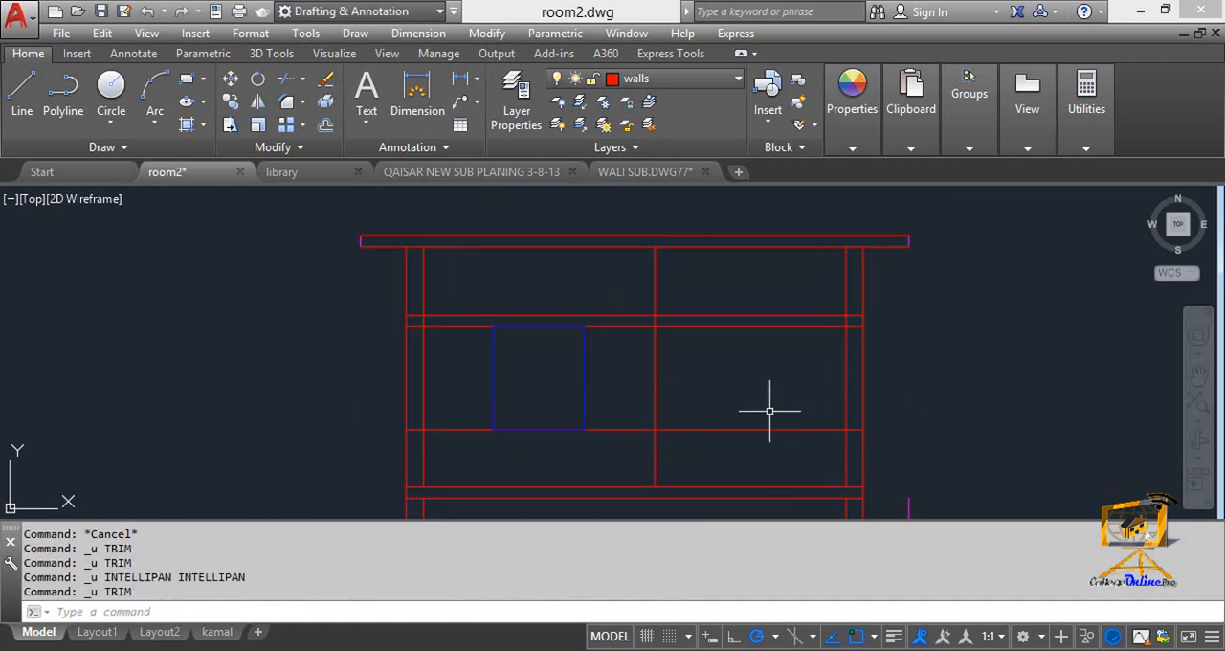
# Trim the sill line and both lintel lines between the inner faces of the left and right walls.
pyautogui.moveTo(769, 411); pyautogui.dragTo(774, 336, button='middle')
pyautogui.press('Escape')
pyautogui.press('Escape')
pyautogui.write('tr')
pyautogui.press('Return')
pyautogui.click(483, 384)
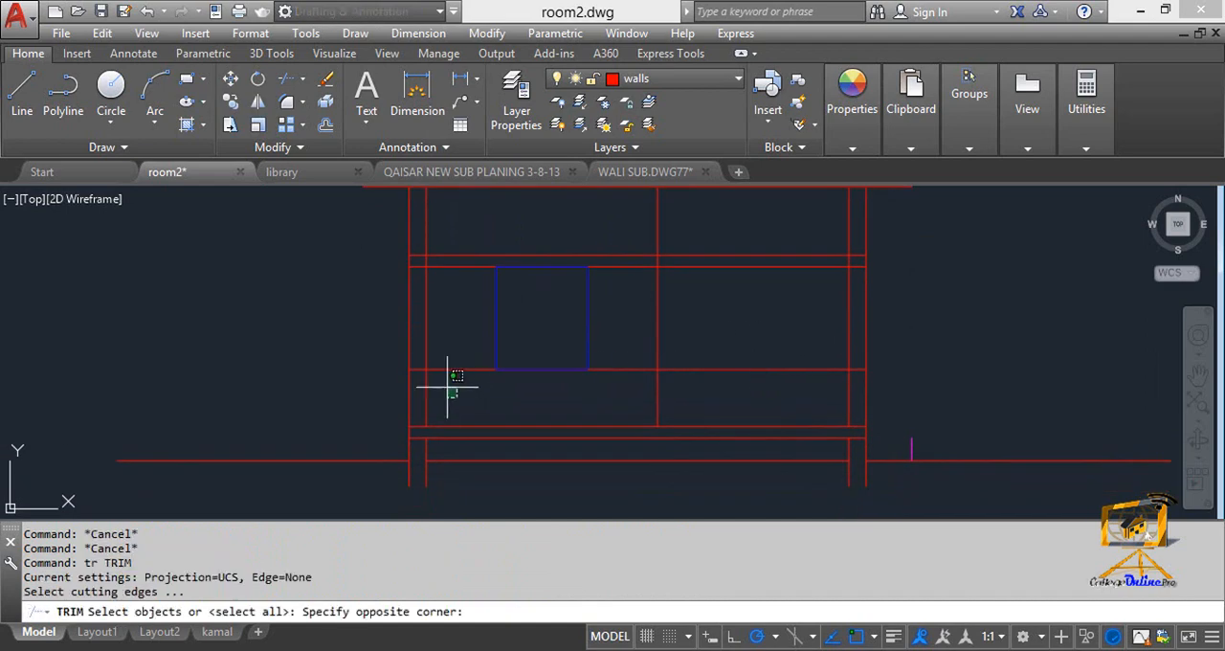
pyautogui.click(346, 241)
pyautogui.click(884, 395)
pyautogui.click(794, 245)
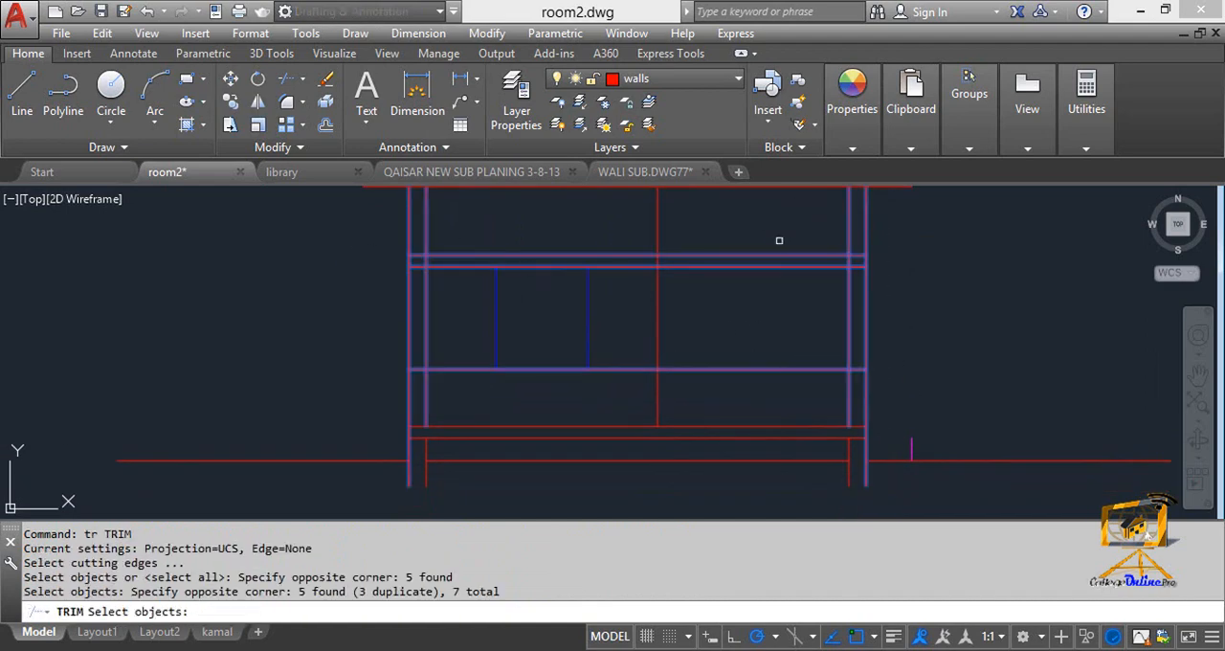
pyautogui.press('Return')
pyautogui.click(770, 219)
pyautogui.click(695, 376)
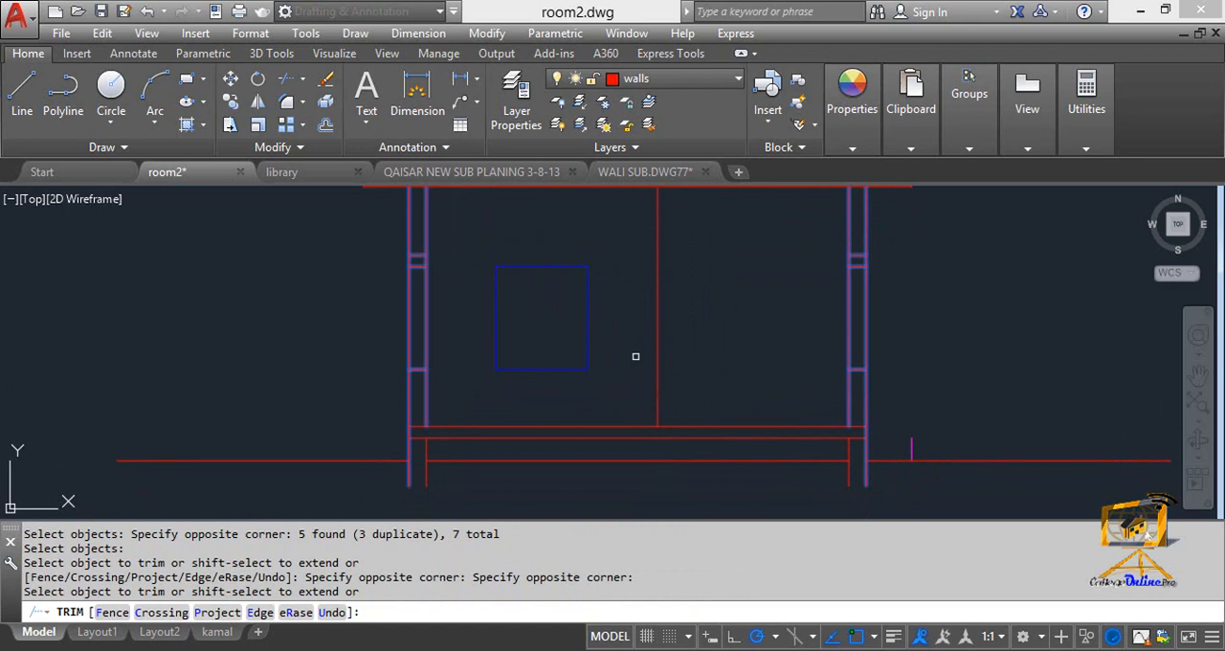
# Trim both faces of the right wall between the sill and window head to cut the window opening.
pyautogui.click(445, 301)
pyautogui.click(360, 306)
pyautogui.click(889, 320)
pyautogui.click(829, 309)
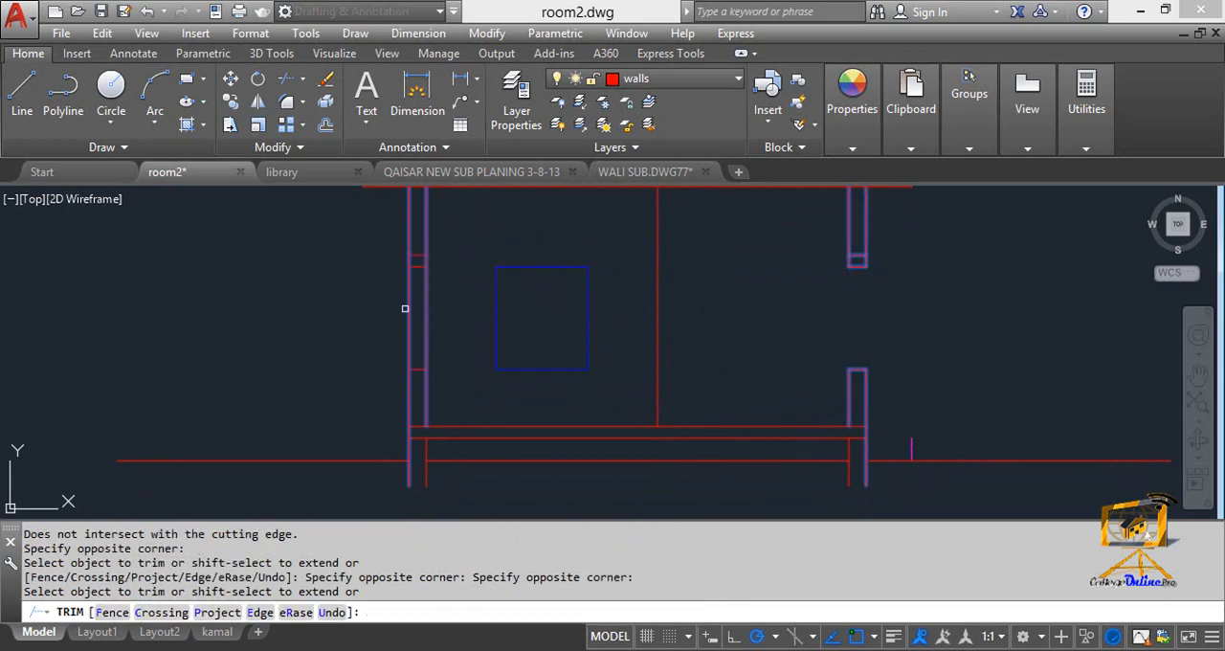
pyautogui.click(432, 319)
pyautogui.click(363, 278)
pyautogui.click(441, 314)
pyautogui.click(394, 286)
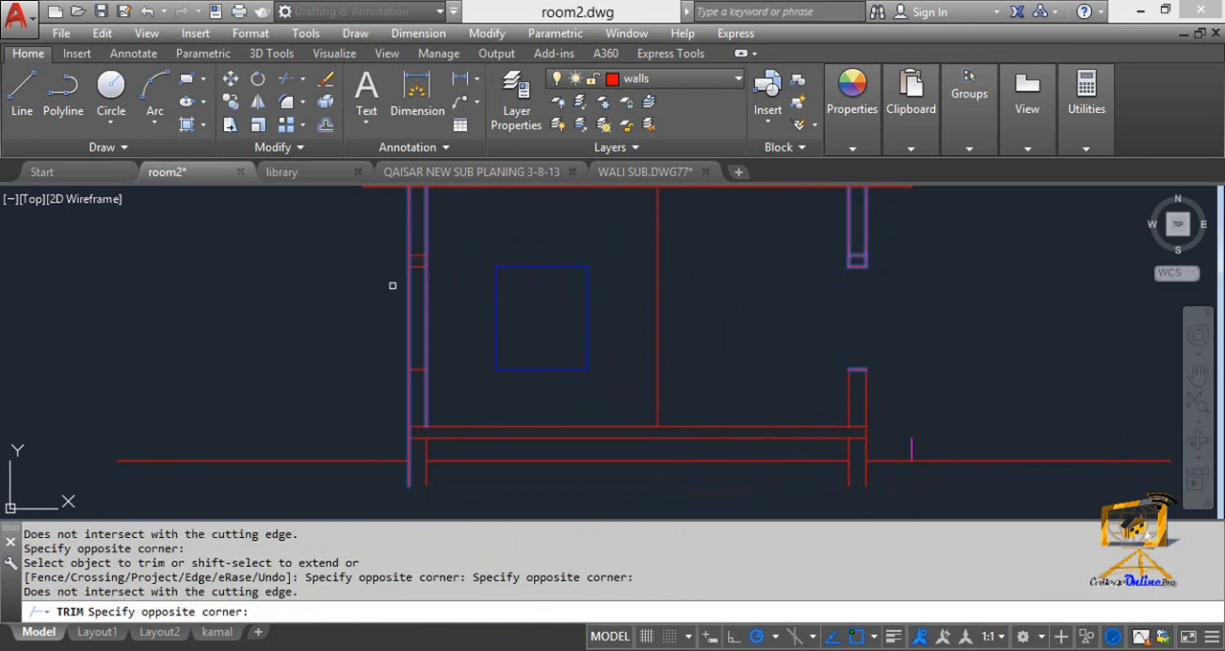
pyautogui.moveTo(403, 306); pyautogui.dragTo(457, 314, button='middle')
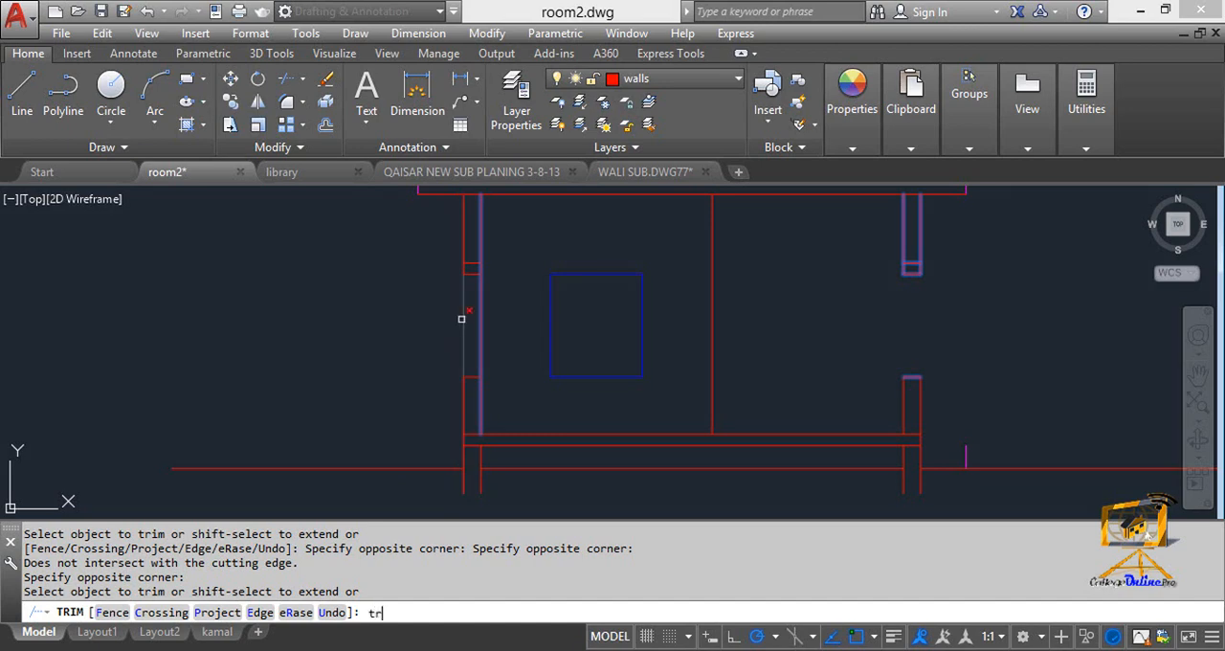
pyautogui.press('Return')
pyautogui.press('Return')
pyautogui.click(492, 329)
pyautogui.click(424, 309)
pyautogui.press('Escape')
pyautogui.press('Escape')
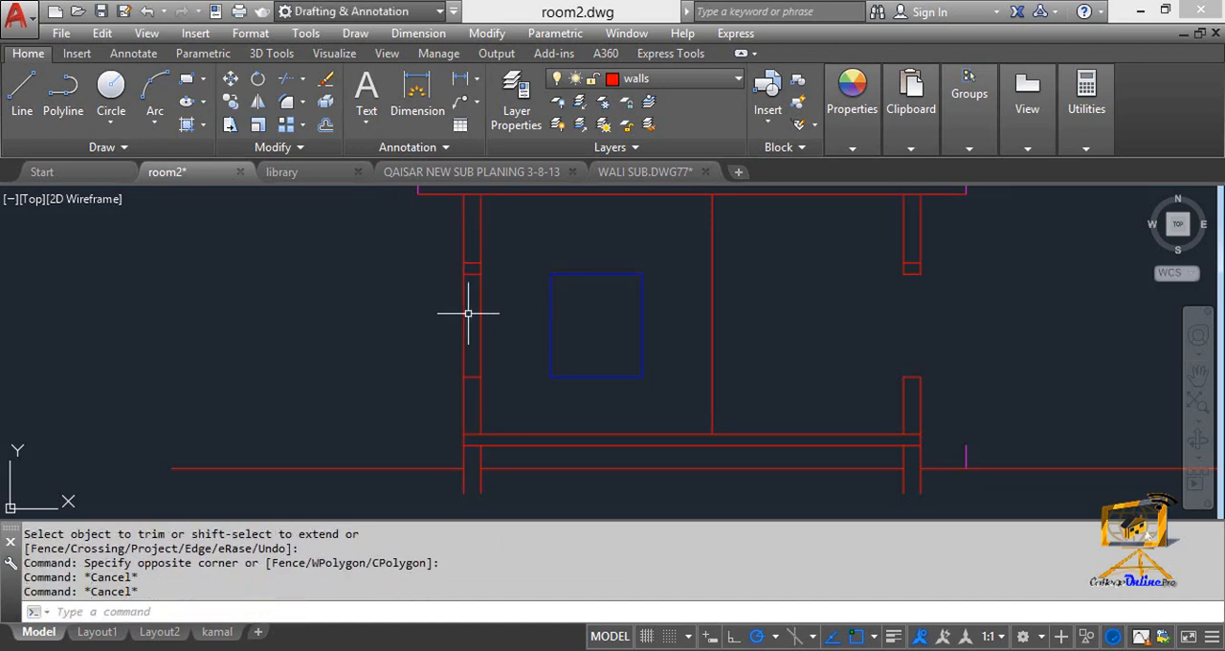
# Trim both faces of the left wall between the sill and window head to cut the window opening.
pyautogui.scroll(2, 474, 313)
pyautogui.write('tr')
pyautogui.press('Return')
pyautogui.press('Return')
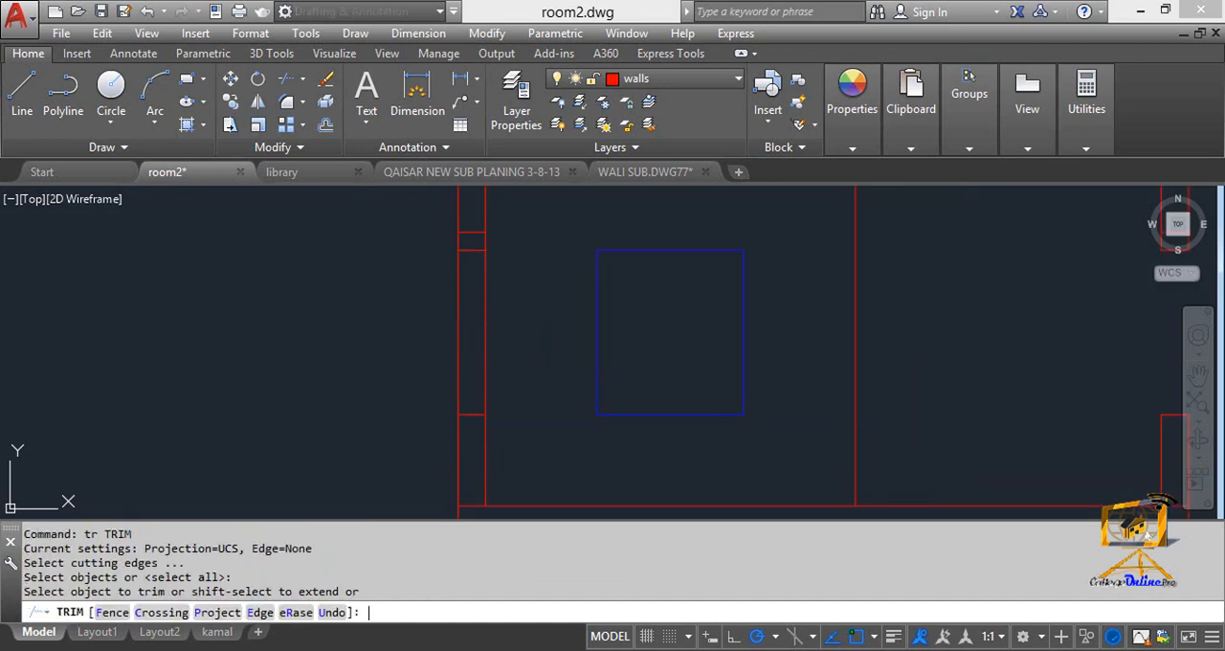
pyautogui.click(512, 326)
pyautogui.click(424, 307)
pyautogui.scroll(-2, 450, 308)
pyautogui.scroll(1, 450, 308)
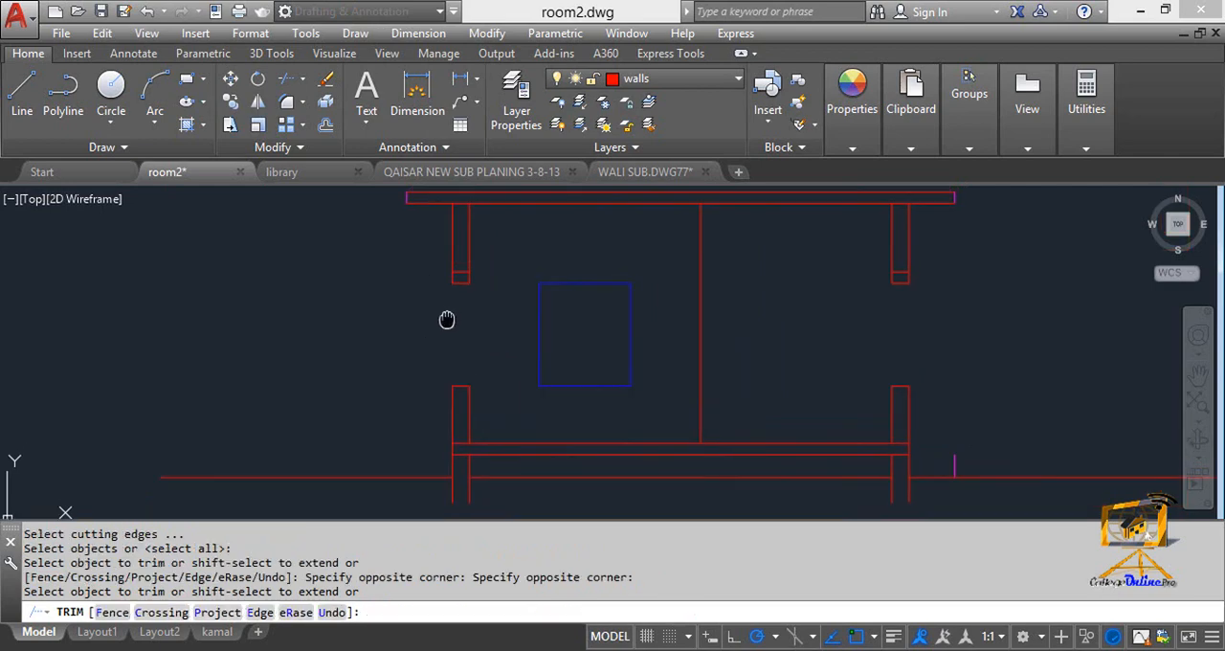
pyautogui.press('Escape')
pyautogui.press('Escape')
pyautogui.scroll(2, 446, 277)
pyautogui.press('Escape')
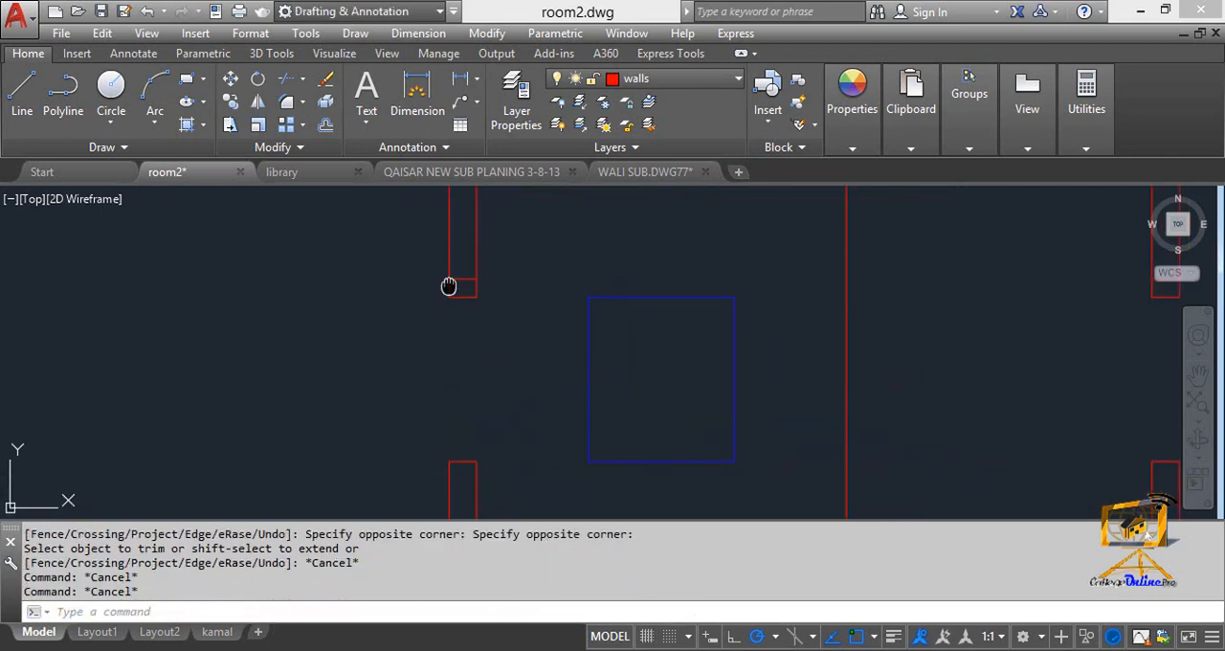
# Draw a multiline at the centre of the left wall's window opening from the lintel underside to the sill.
pyautogui.scroll(1, 372, 310)
pyautogui.scroll(-3, 430, 304)
pyautogui.moveTo(440, 324); pyautogui.dragTo(443, 316, button='middle')
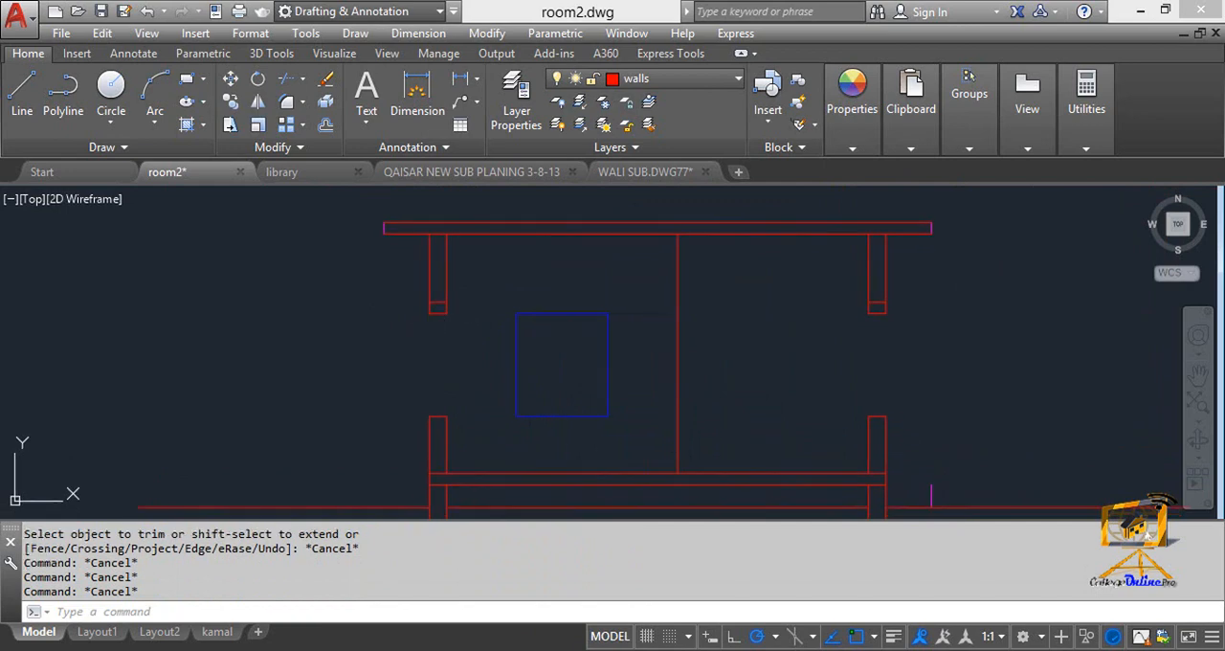
pyautogui.write('ml')
pyautogui.press('Return')
pyautogui.click(440, 312)
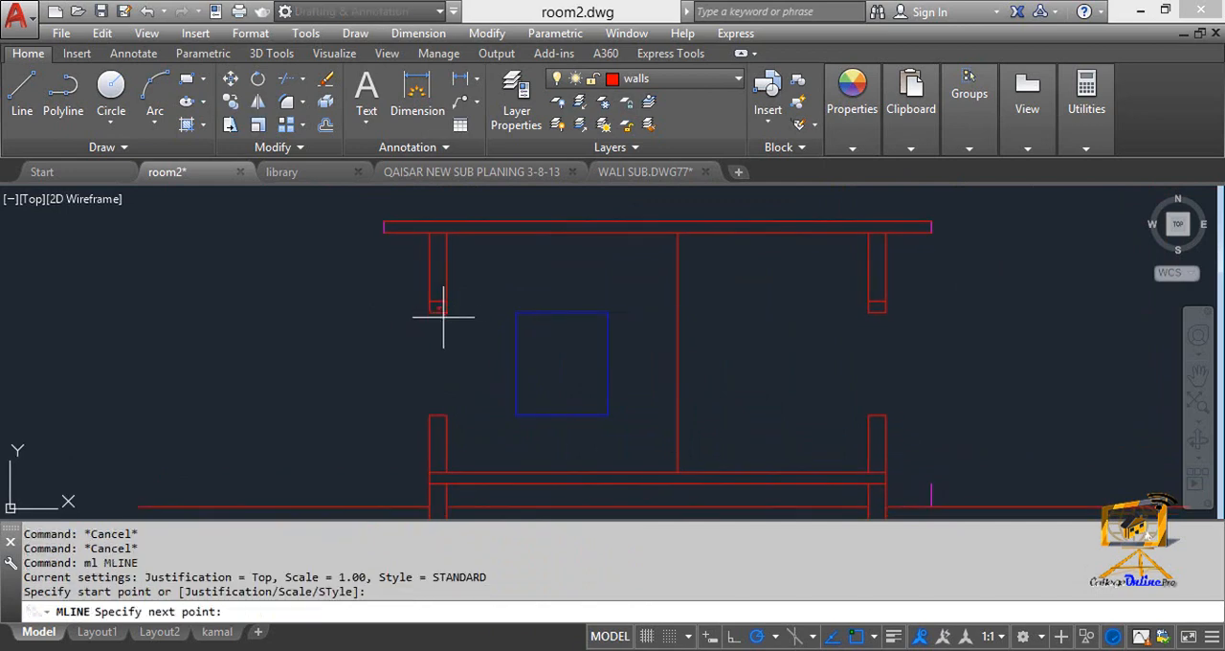
pyautogui.click(437, 413)
pyautogui.press('Return')
pyautogui.press('Return')
# Draw a multiline at the centre of the right wall's window opening from the lintel underside to the sill.
pyautogui.click(878, 311)
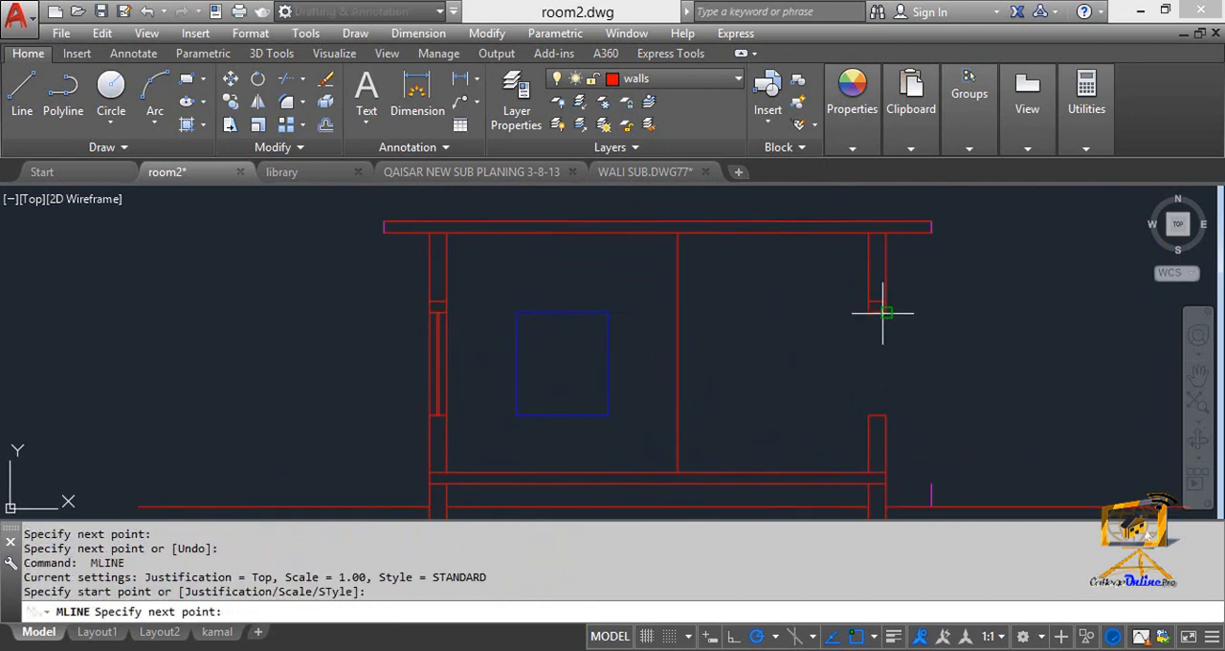
pyautogui.click(878, 414)
pyautogui.press('Escape')
# Delete the leftover short magenta vertical line above the ground line outside the right wall.
pyautogui.press('Escape')
pyautogui.scroll(-2, 733, 363)
pyautogui.moveTo(696, 332); pyautogui.dragTo(648, 332, button='middle')
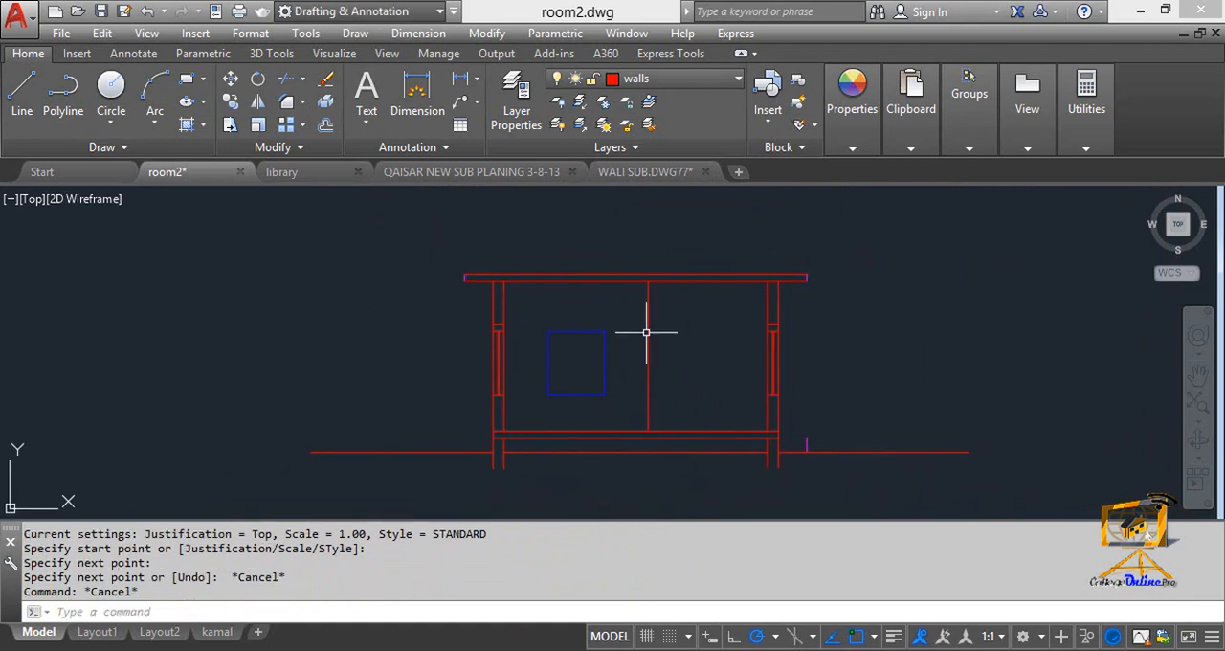
pyautogui.moveTo(574, 333); pyautogui.dragTo(548, 290, button='middle')
pyautogui.scroll(2, 739, 388)
pyautogui.press('Escape')
pyautogui.click(813, 410)
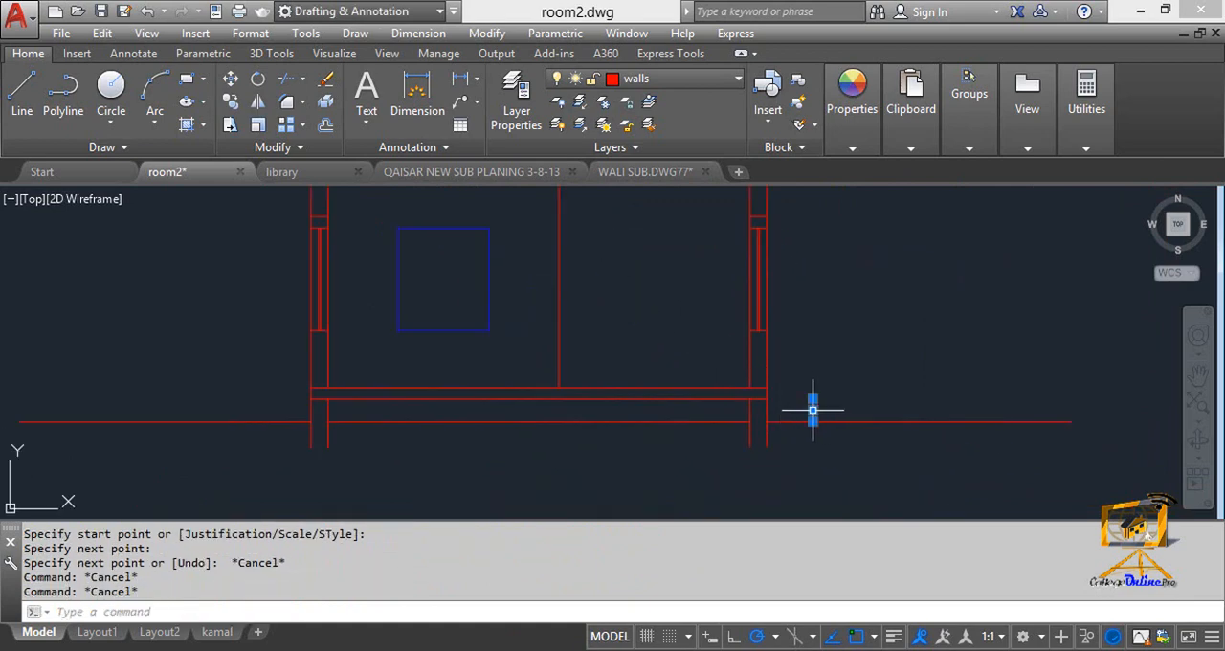
pyautogui.press('Delete')
pyautogui.moveTo(797, 406)
pyautogui.mouseDown(button='middle')
pyautogui.moveTo(799, 389)
pyautogui.moveTo(806, 440)
pyautogui.mouseUp(button='middle')
pyautogui.scroll(-2, 607, 334)
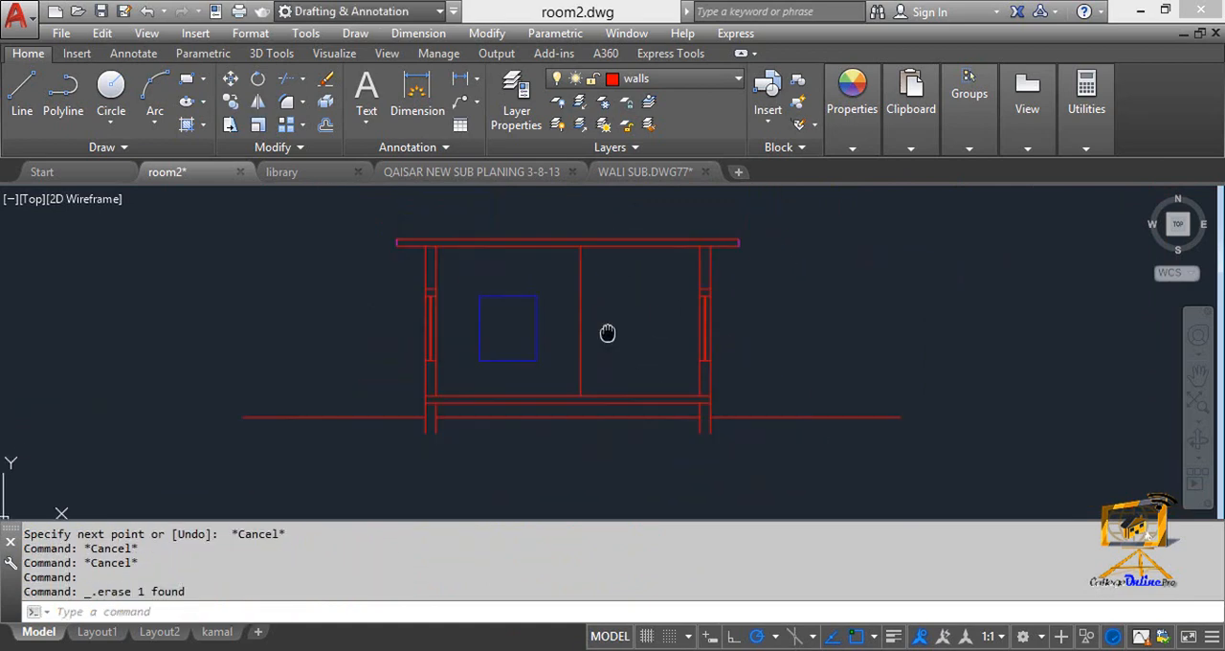
# Hatch the left lintel, the roof slab and the floor slab of the section.
pyautogui.moveTo(607, 334); pyautogui.dragTo(600, 340, button='middle')
pyautogui.press('Escape')
pyautogui.press('Escape')
pyautogui.press('Return')
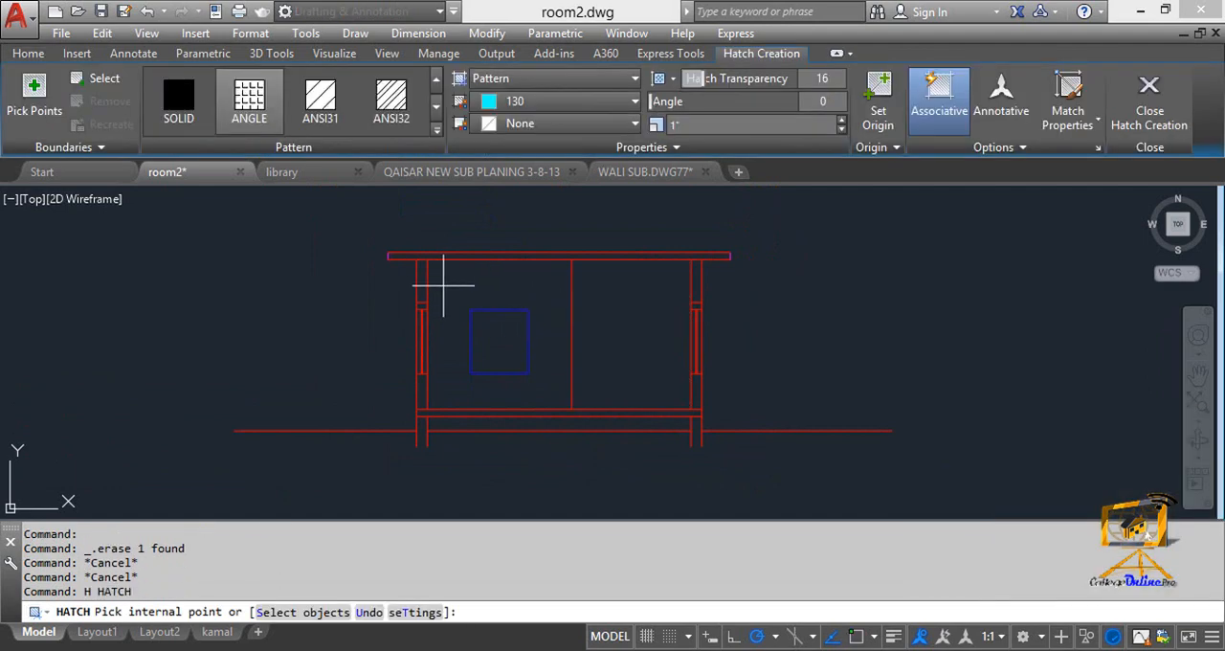
pyautogui.scroll(5, 419, 303)
pyautogui.click(421, 313)
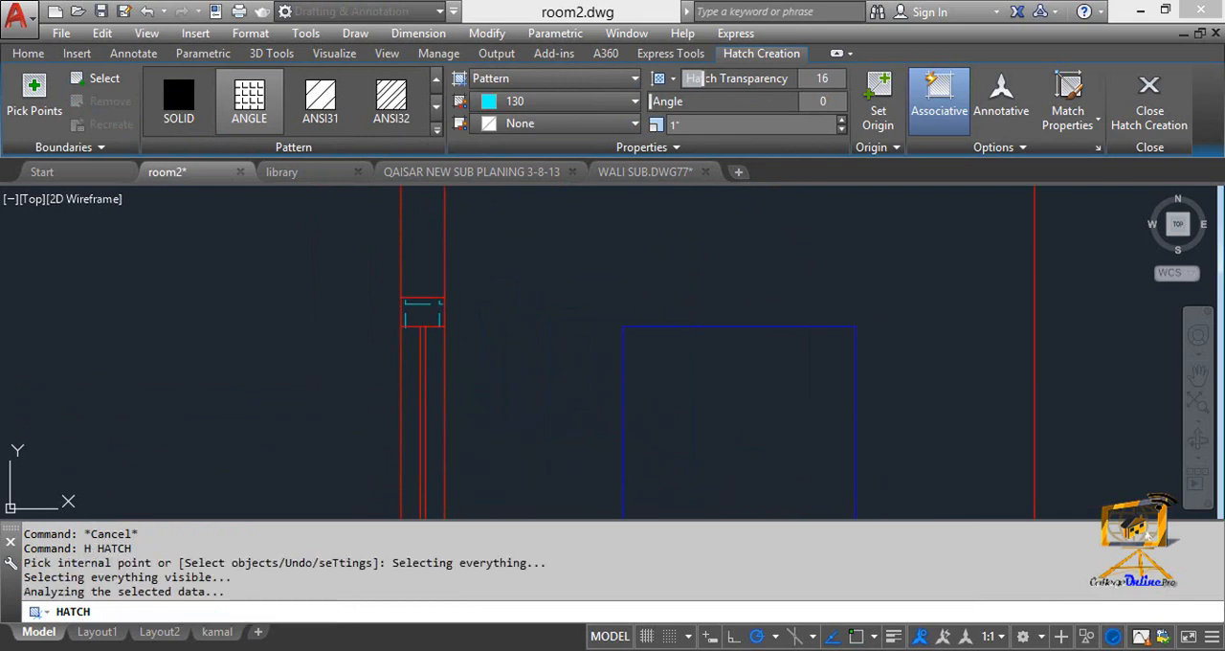
pyautogui.scroll(-3, 422, 311)
pyautogui.moveTo(434, 296); pyautogui.dragTo(411, 357, button='middle')
pyautogui.click(466, 295)
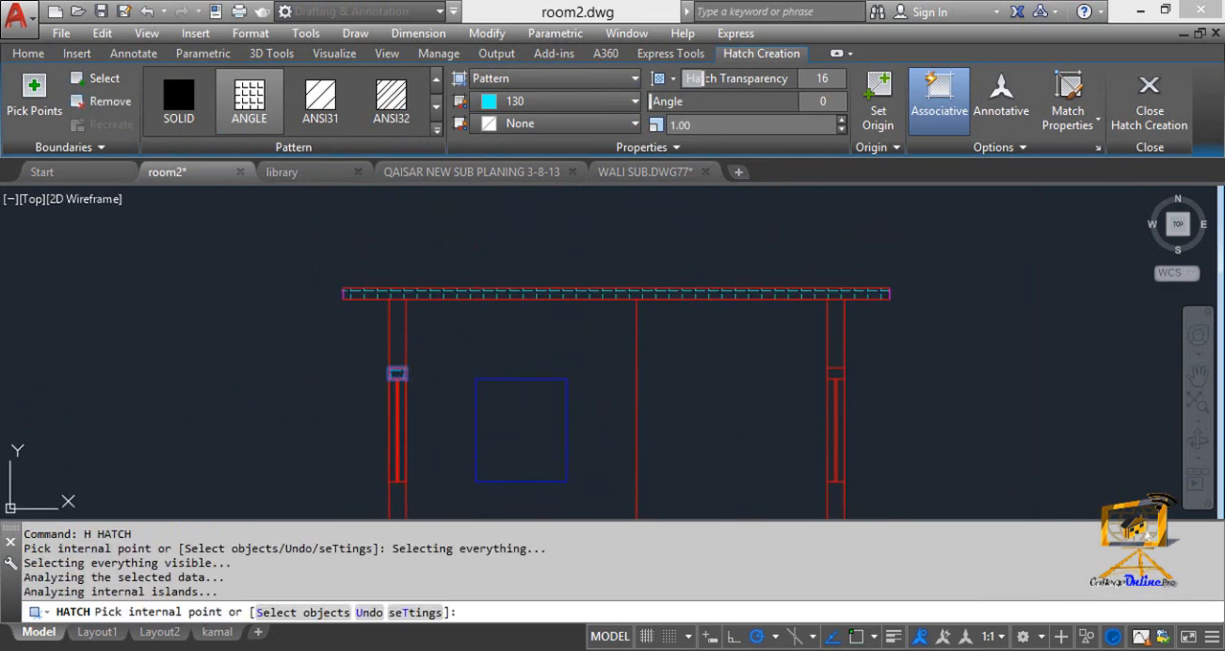
pyautogui.moveTo(531, 490); pyautogui.dragTo(520, 282, button='middle')
pyautogui.click(515, 336)
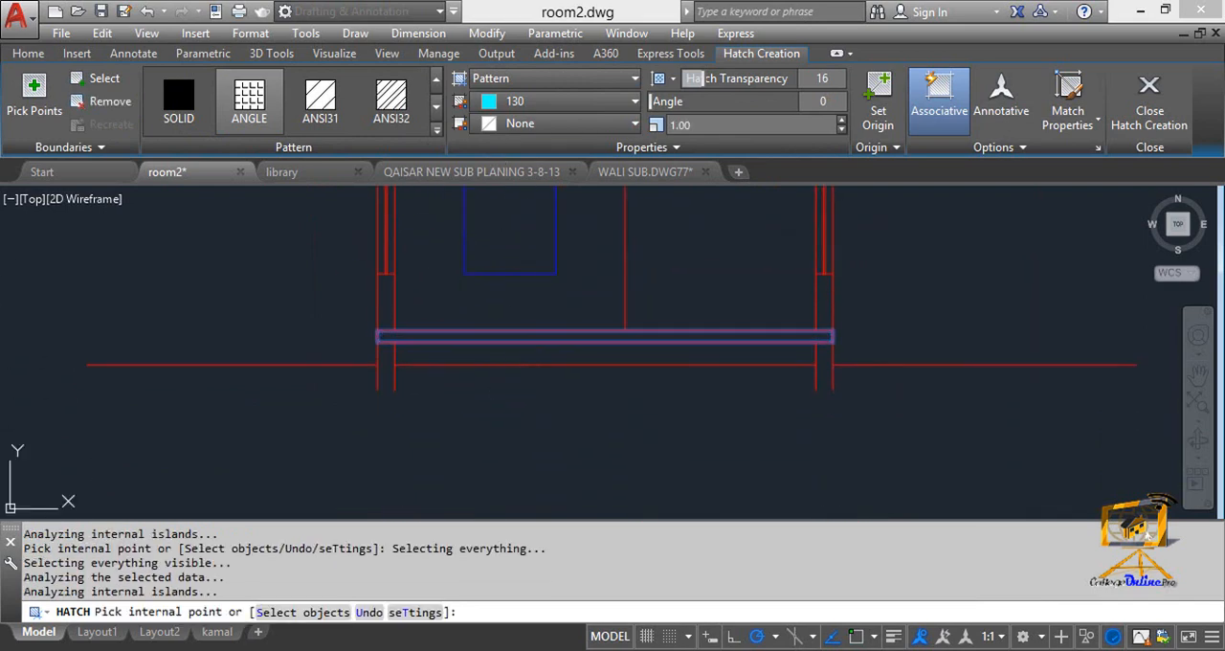
# Change the slab and lintel hatch pattern to AR-CONC with a scale of 0.50.
pyautogui.click(436, 129)
pyautogui.click(250, 305)
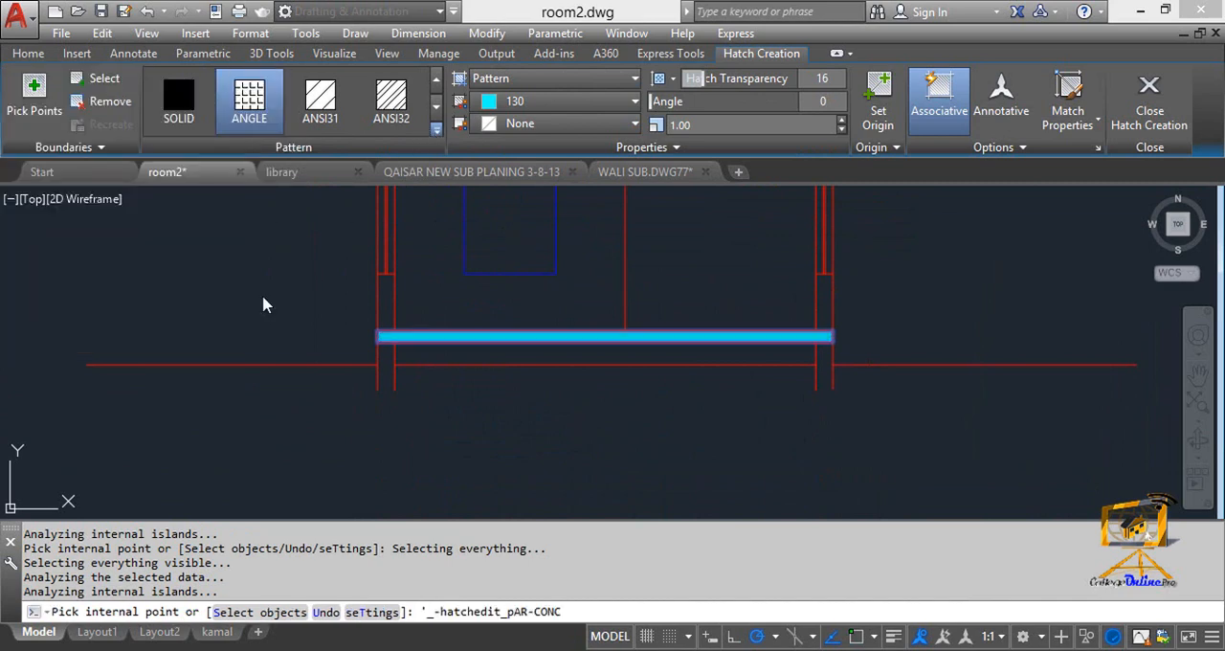
pyautogui.click(699, 125)
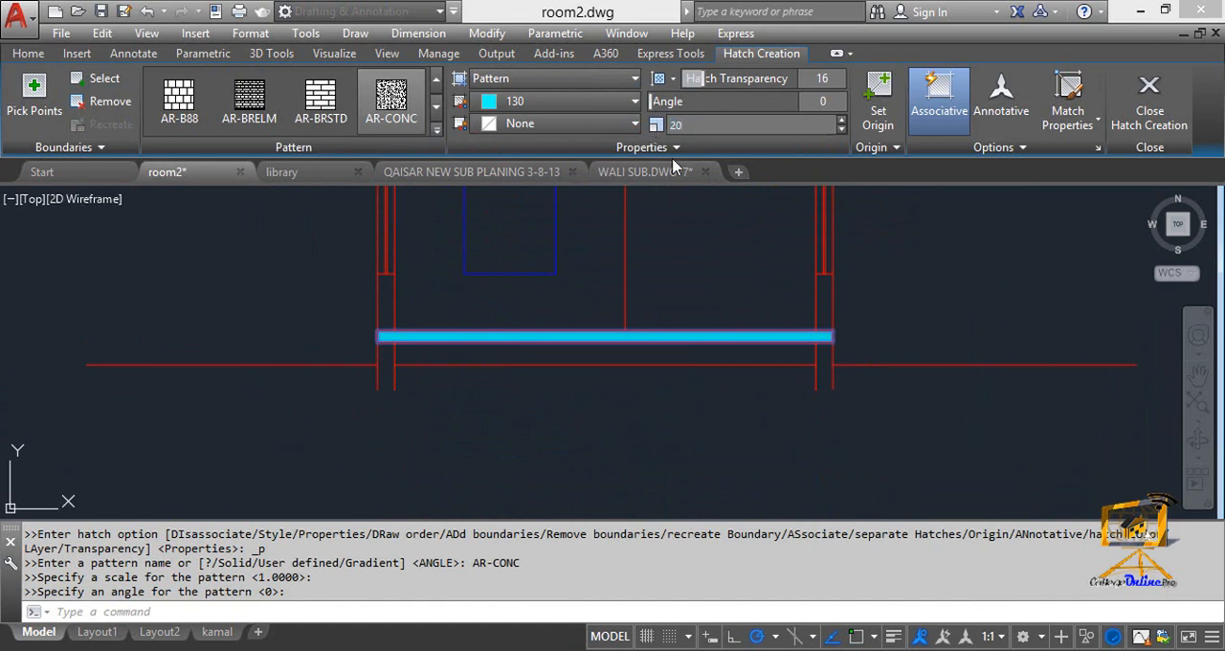
pyautogui.write('20')
pyautogui.click(704, 126)
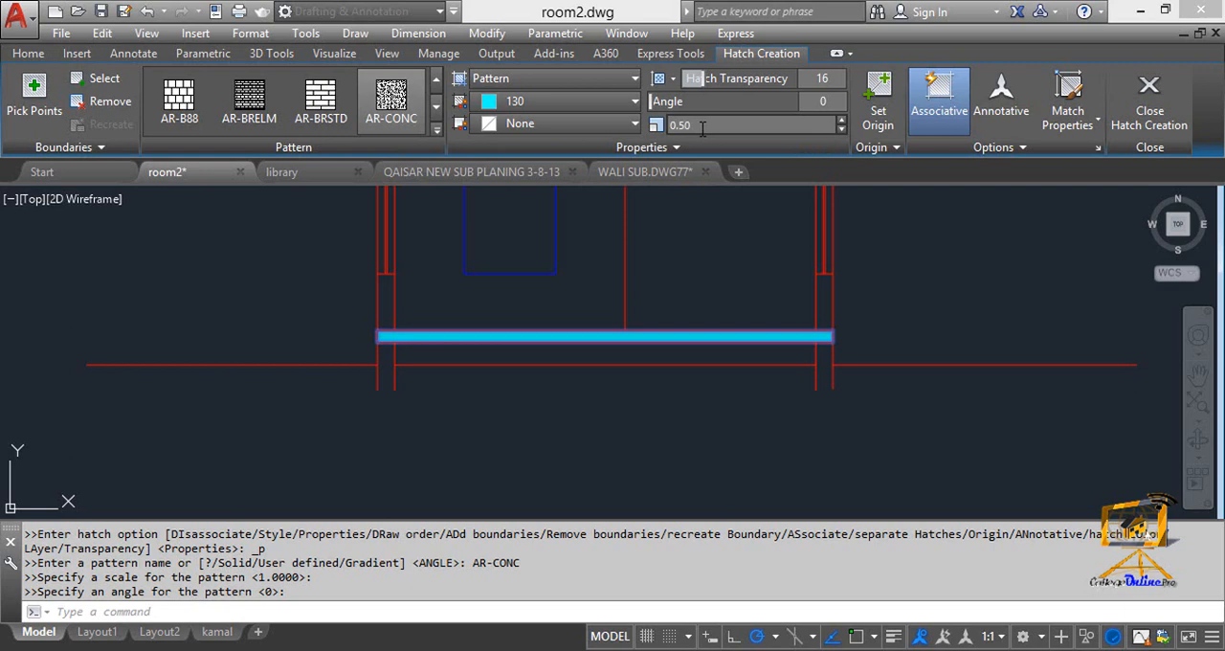
pyautogui.scroll(3, 607, 373)
pyautogui.scroll(-3, 582, 342)
pyautogui.press('Escape')
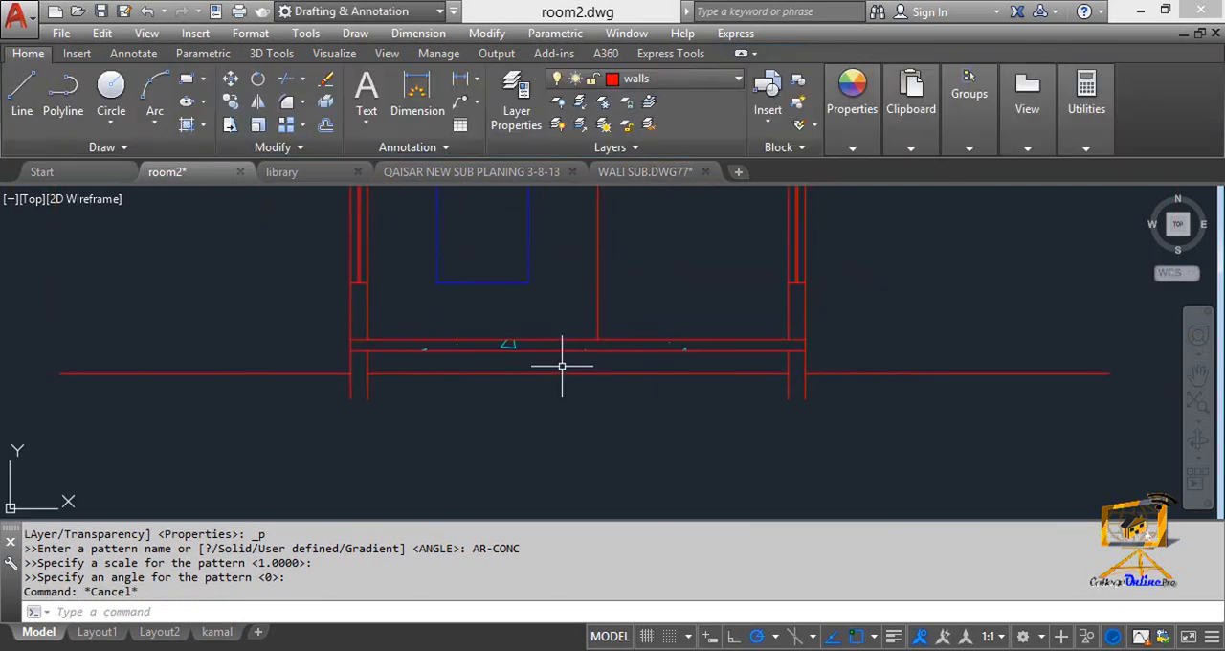
# Set the scale of the AR-CONC hatch in the slabs and left lintel to .1.
pyautogui.moveTo(552, 359); pyautogui.dragTo(547, 384, button='middle')
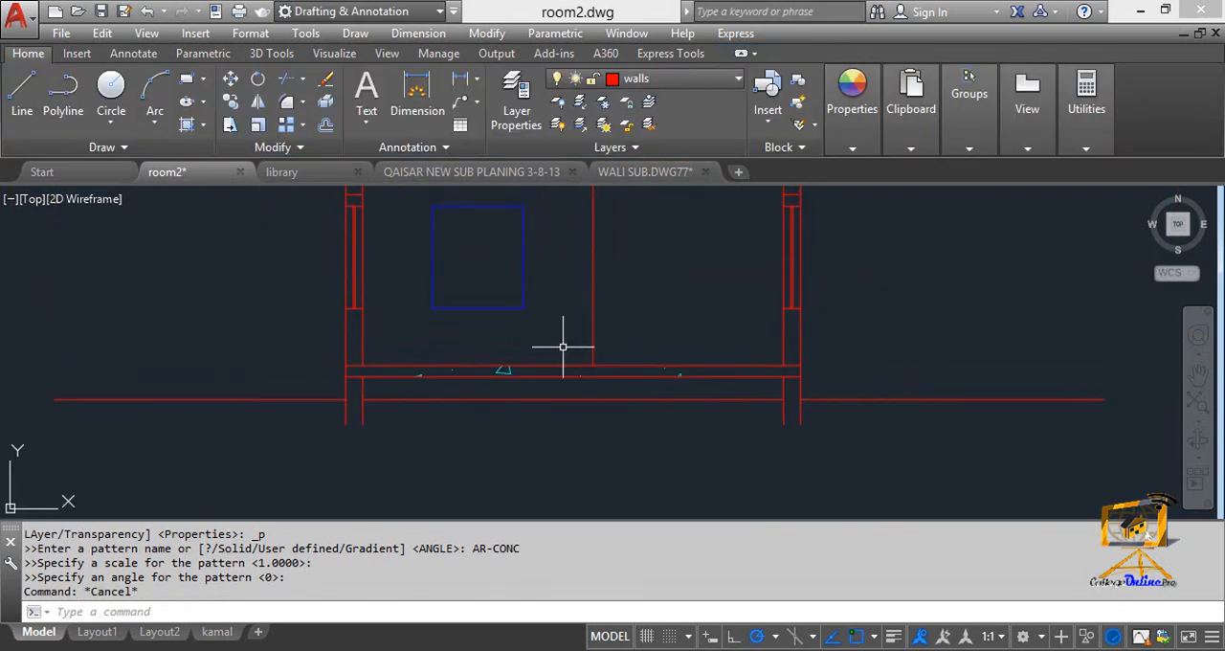
pyautogui.click(510, 372)
pyautogui.click(696, 126)
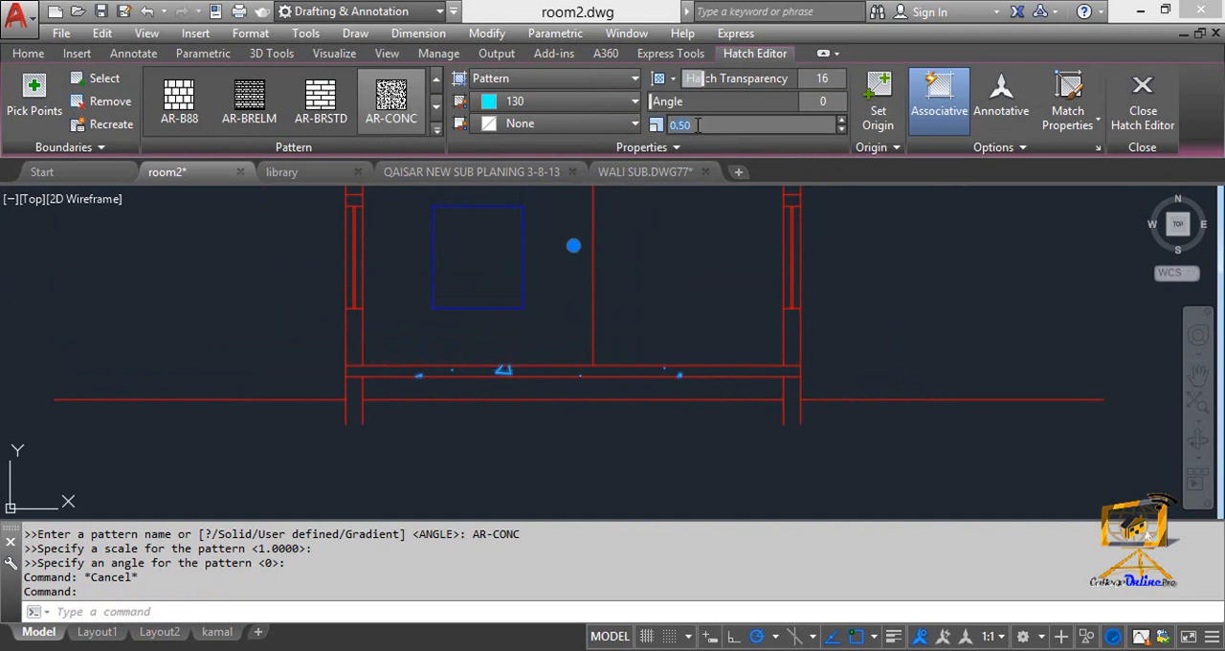
pyautogui.press('Return')
pyautogui.write('1')
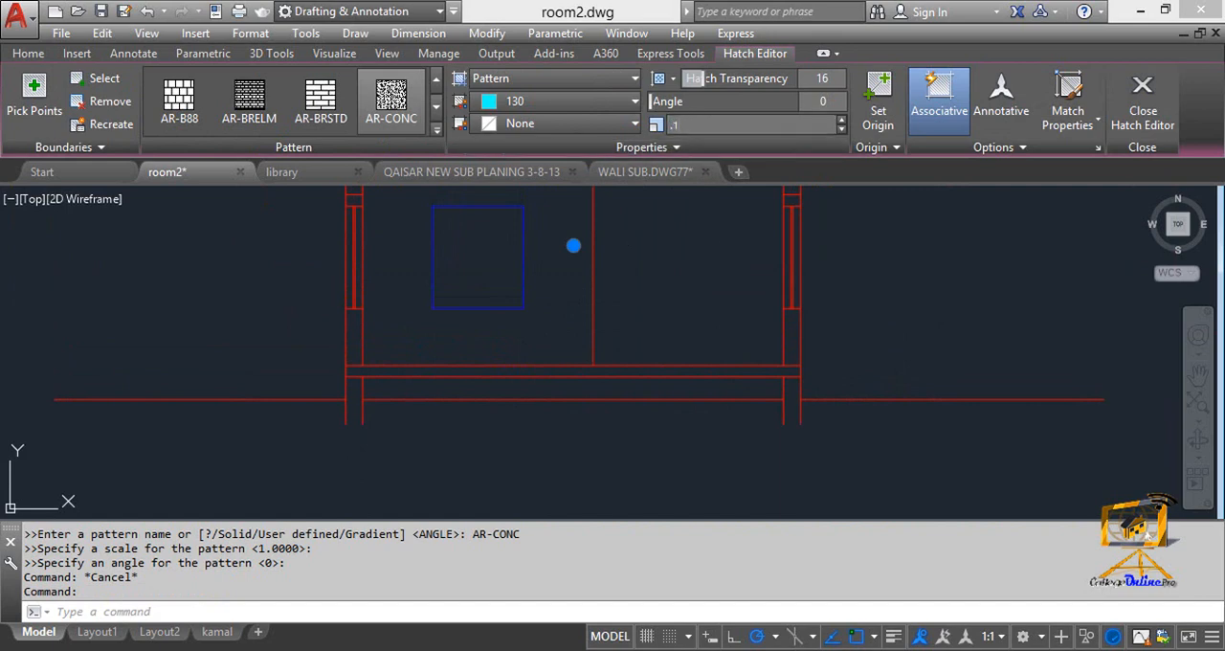
pyautogui.press('Return')
pyautogui.press('Escape')
pyautogui.scroll(-5, 556, 405)
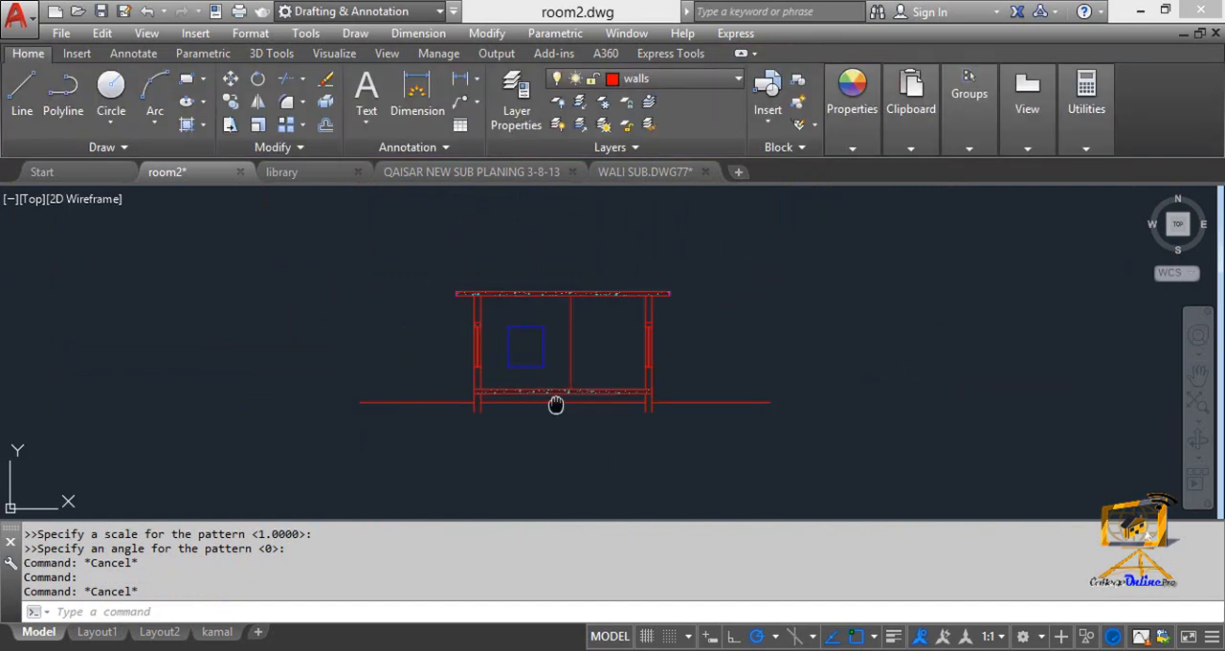
# Hatch the lintel in the right wall with the AR-CONC pattern.
pyautogui.scroll(5, 561, 390)
pyautogui.moveTo(581, 353); pyautogui.dragTo(541, 446, button='middle')
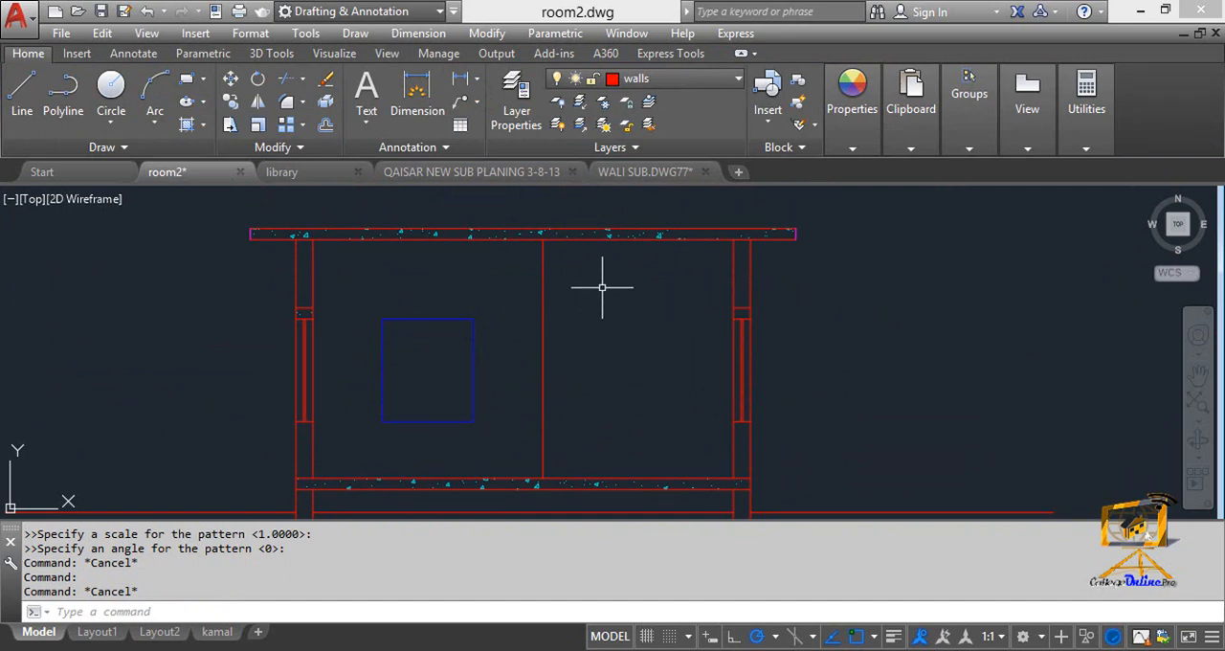
pyautogui.scroll(4, 744, 312)
pyautogui.press('Return')
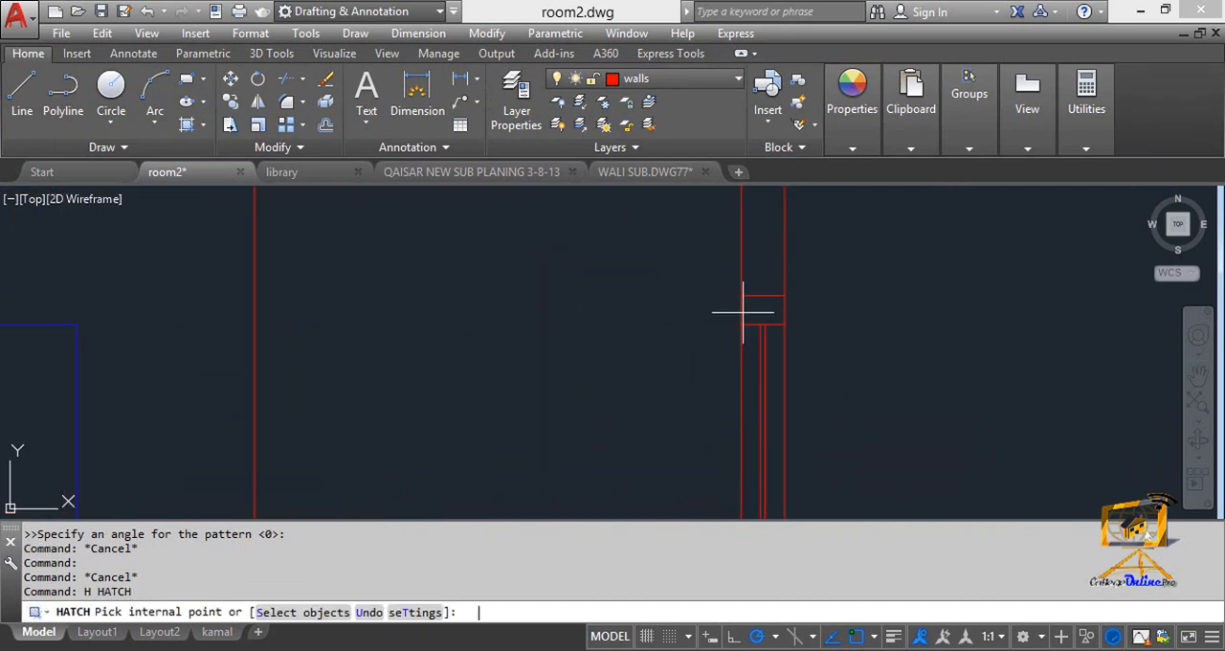
pyautogui.click(763, 310)
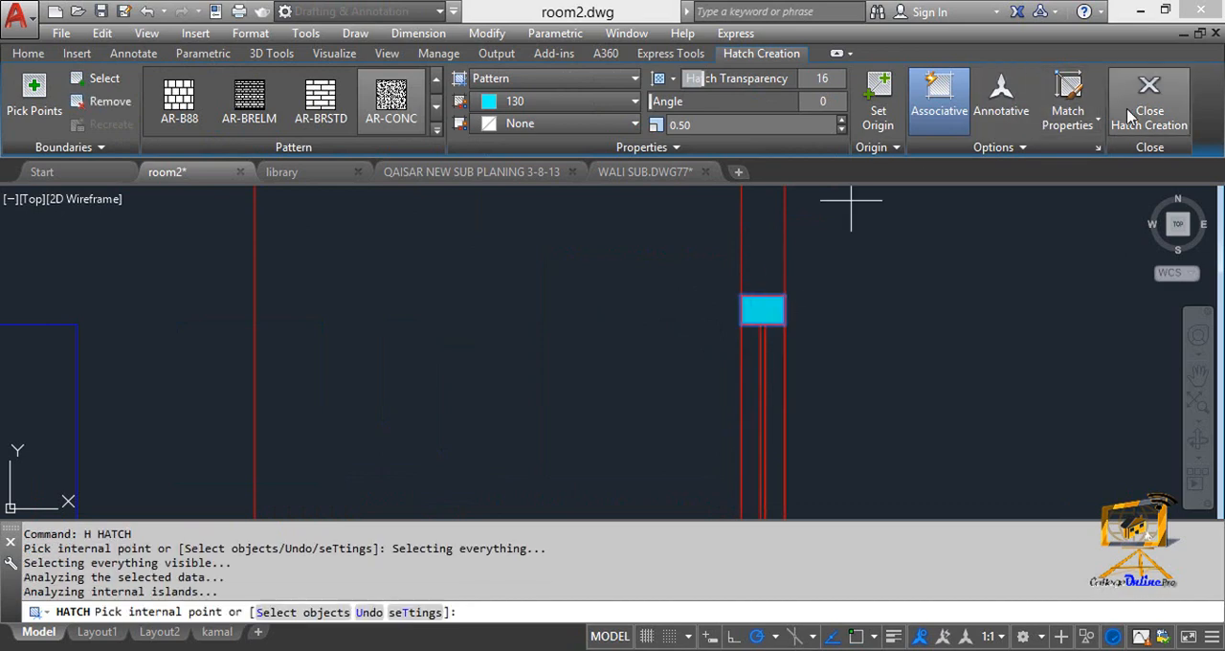
pyautogui.press('Escape')
pyautogui.scroll(-4, 670, 325)
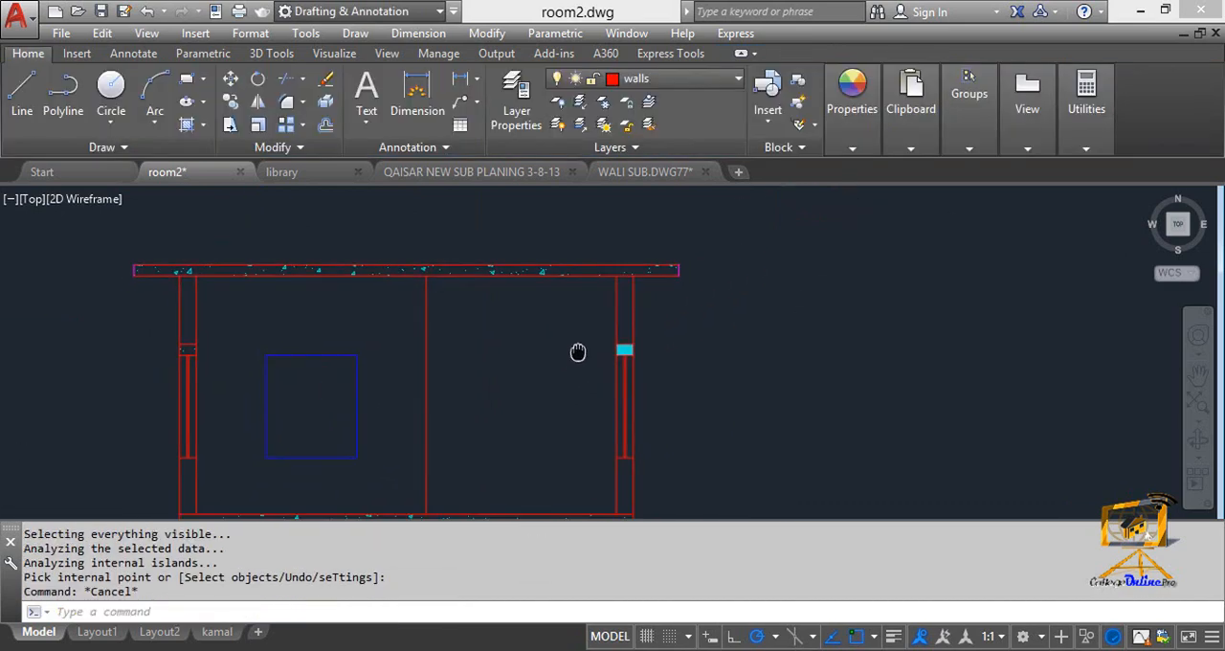
# Match the right lintel's hatch properties to the roof slab's concrete hatch.
pyautogui.write('m')
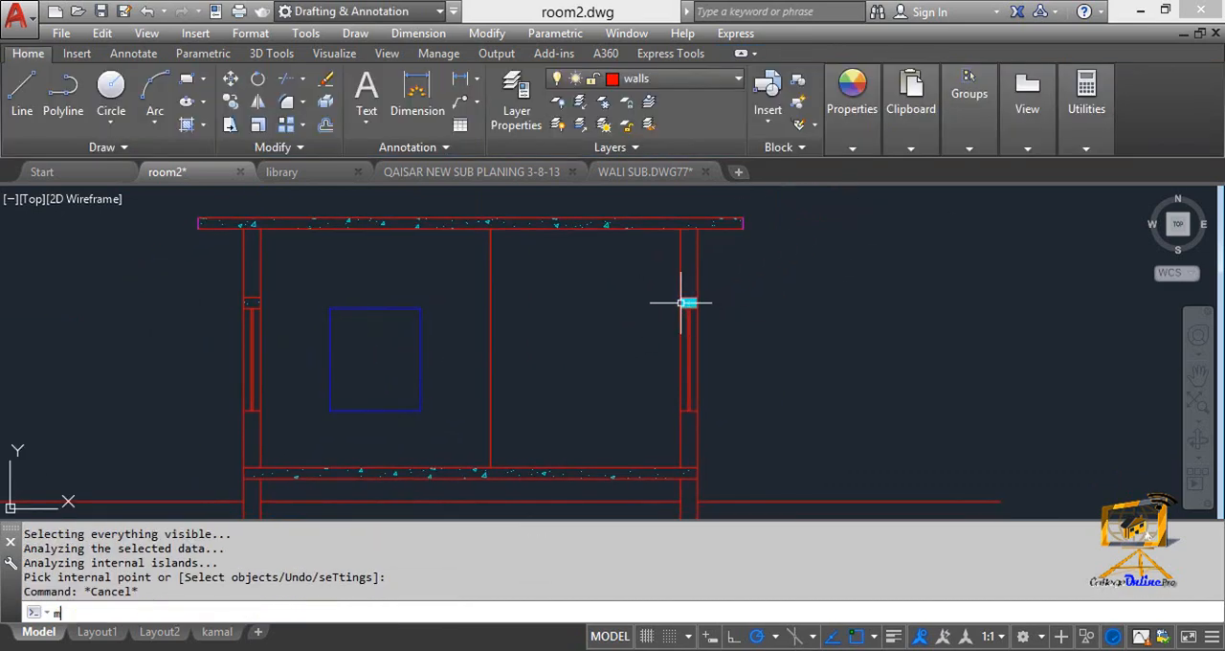
pyautogui.write('a')
pyautogui.press('Return')
pyautogui.scroll(4, 617, 249)
pyautogui.click(611, 211)
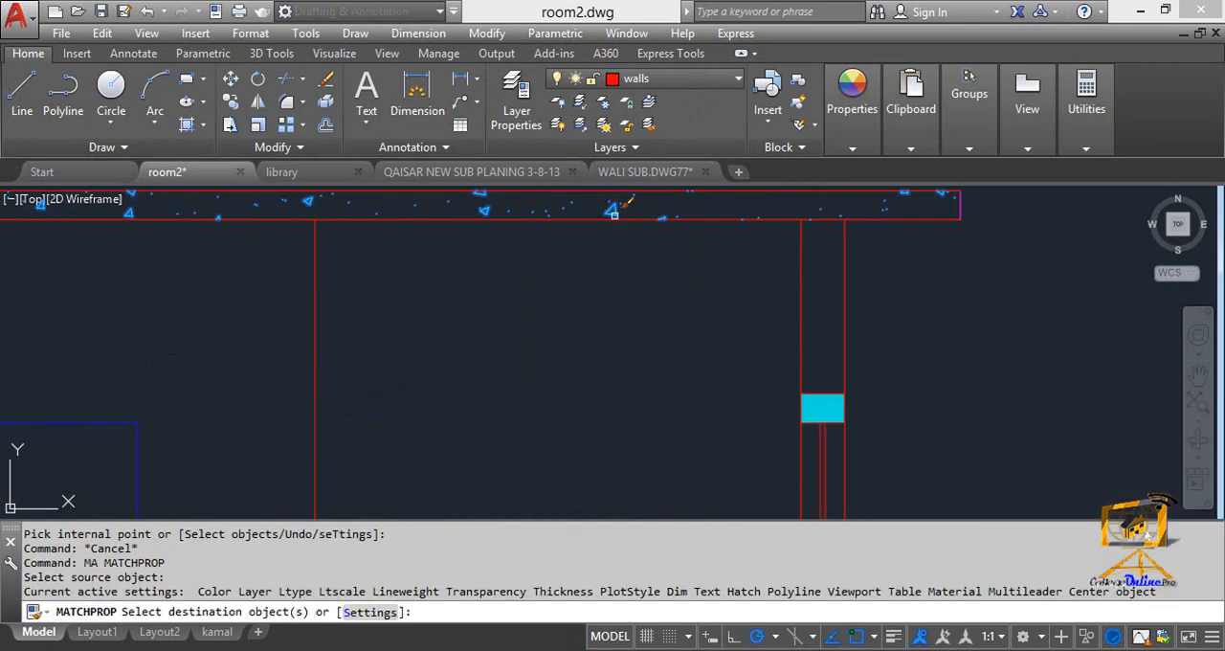
pyautogui.click(809, 415)
pyautogui.press('Escape')
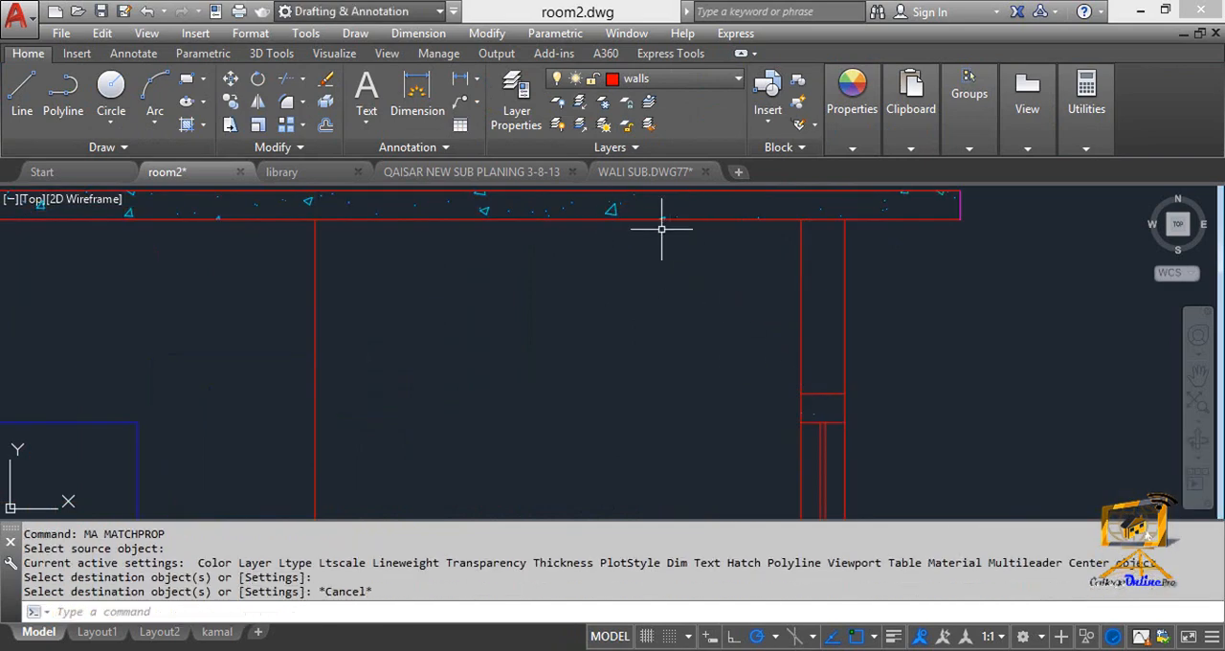
# Set the scale of the AR-CONC hatch in the slabs and left lintel to .05.
pyautogui.press('Escape')
pyautogui.click(621, 216)
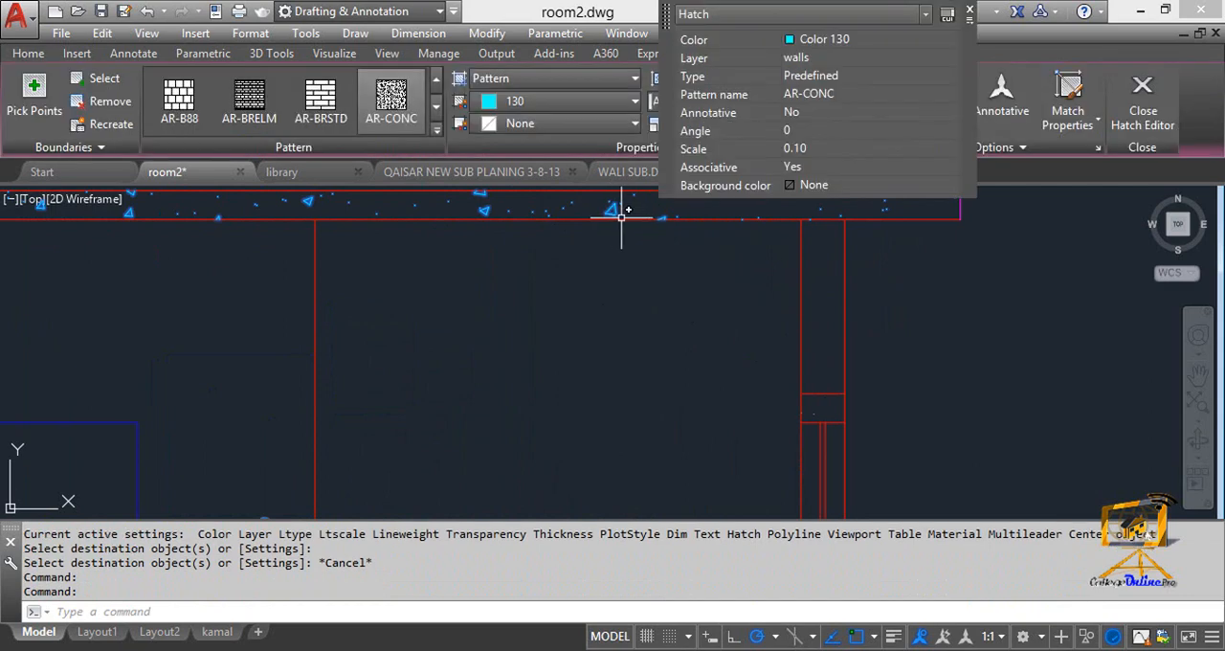
pyautogui.click(807, 152)
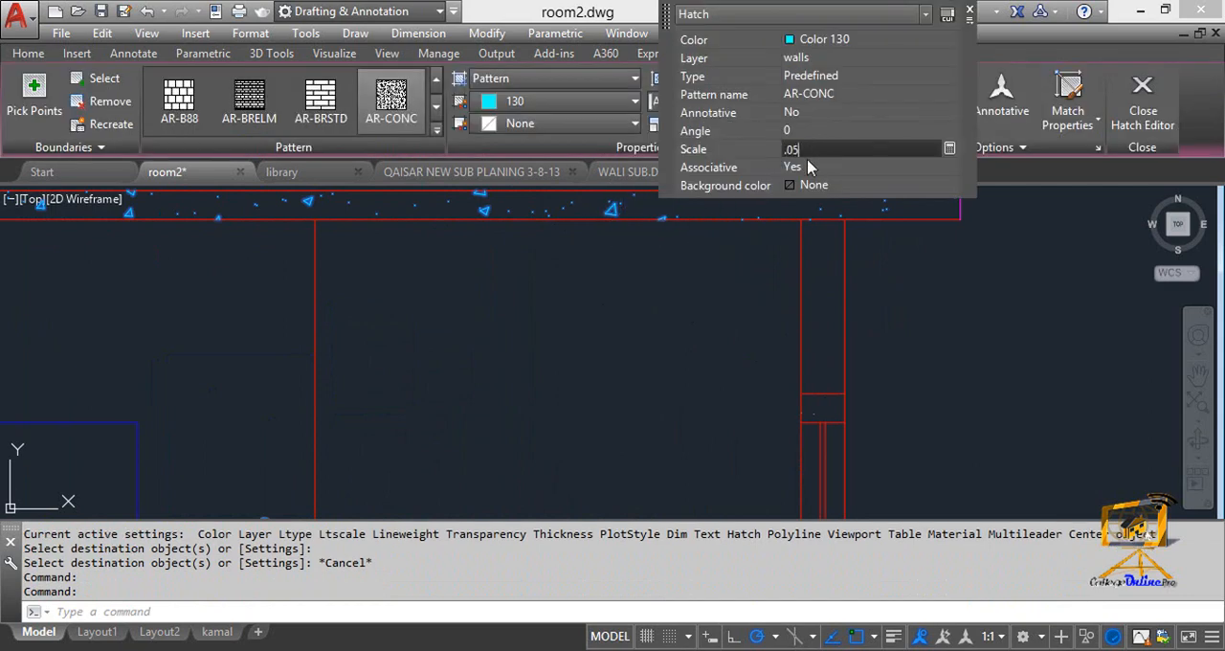
pyautogui.press('Return')
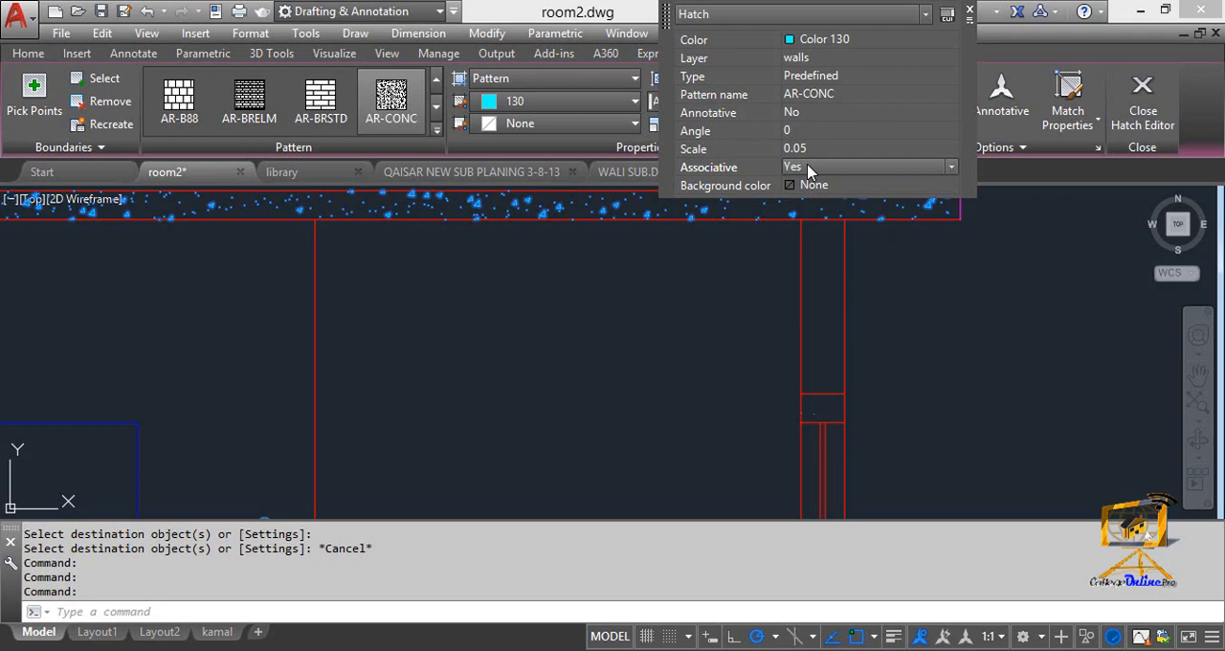
pyautogui.click(970, 12)
pyautogui.scroll(-4, 675, 374)
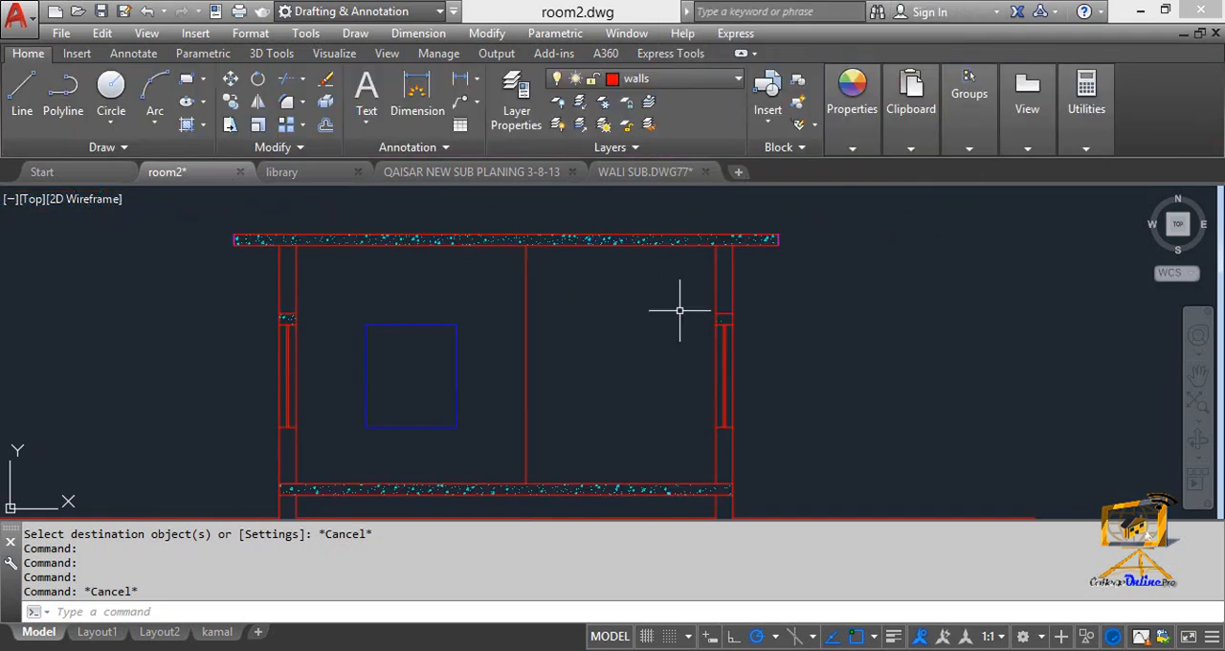
# Match the right lintel's hatch to the rescaled concrete hatch of the roof slab.
pyautogui.press('Return')
pyautogui.click(624, 240)
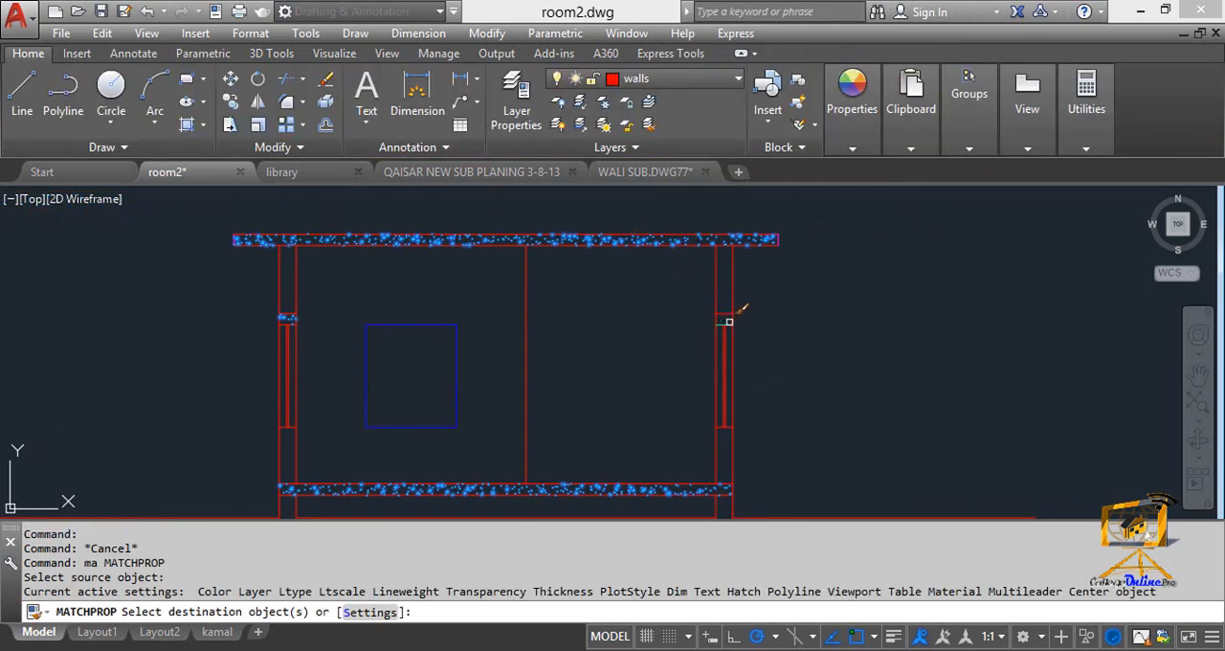
pyautogui.press('Escape')
pyautogui.scroll(-2, 520, 319)
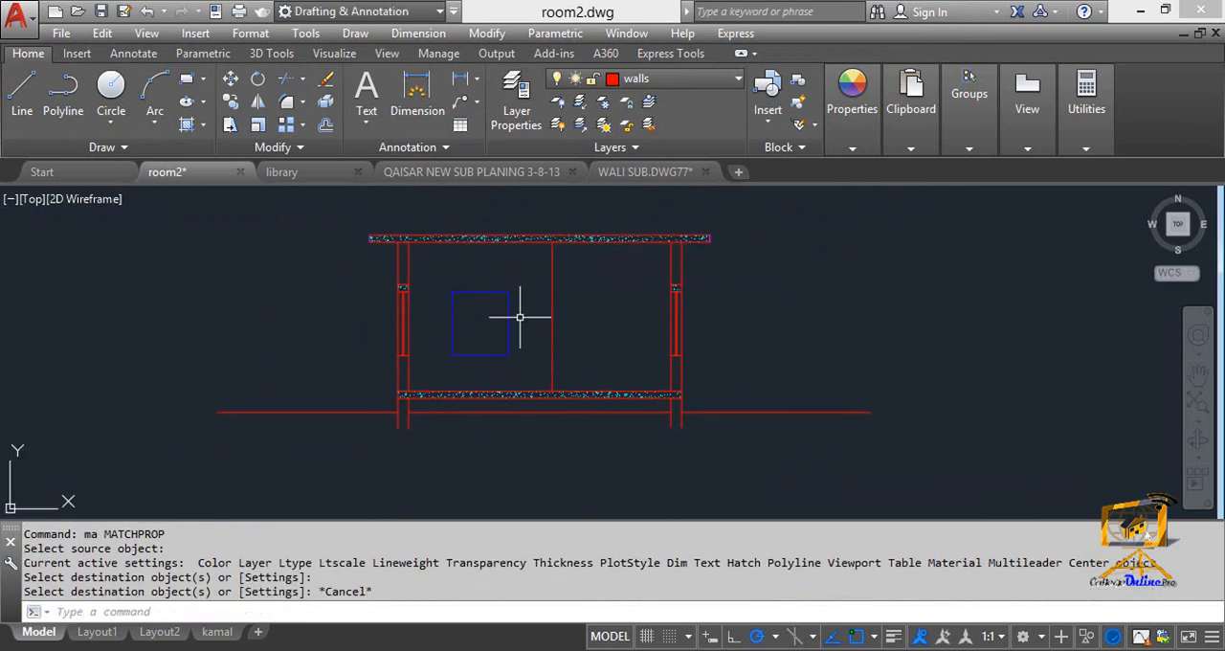
# Hatch the wall portions above and below the windows on both sides of the section with the ANSI31 pattern.
pyautogui.scroll(2, 557, 350)
pyautogui.moveTo(314, 370)
pyautogui.mouseDown(button='middle')
pyautogui.moveTo(353, 452)
pyautogui.moveTo(354, 439)
pyautogui.mouseUp(button='middle')
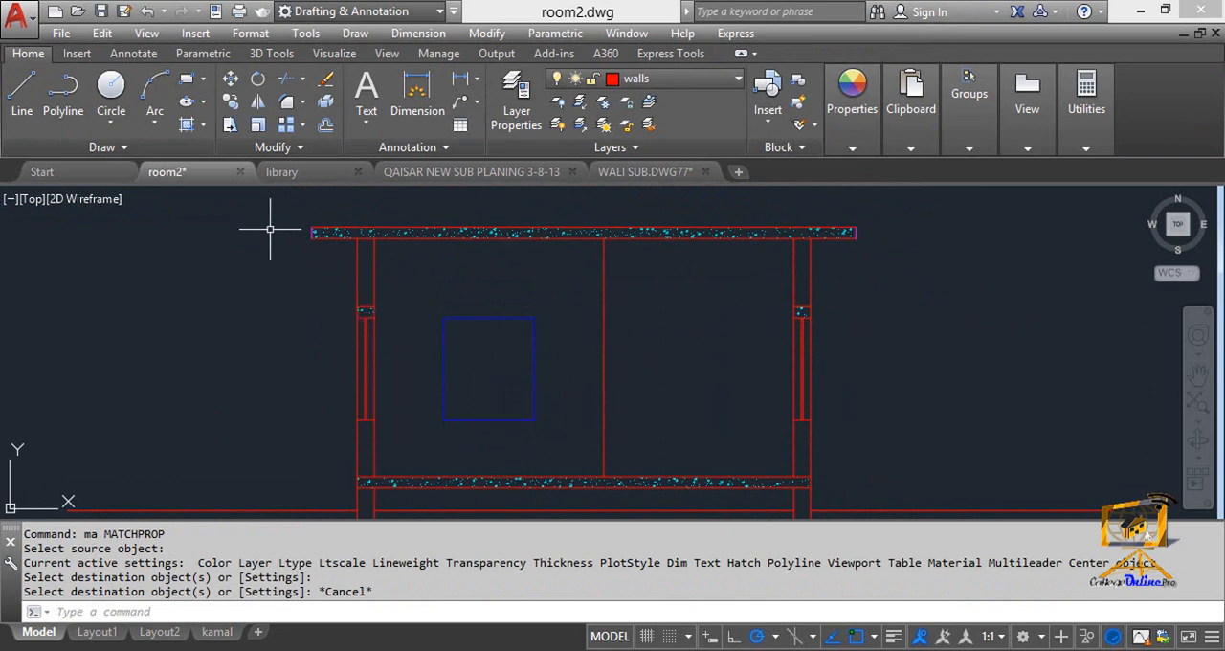
pyautogui.press('Escape')
pyautogui.write('h')
pyautogui.press('Return')
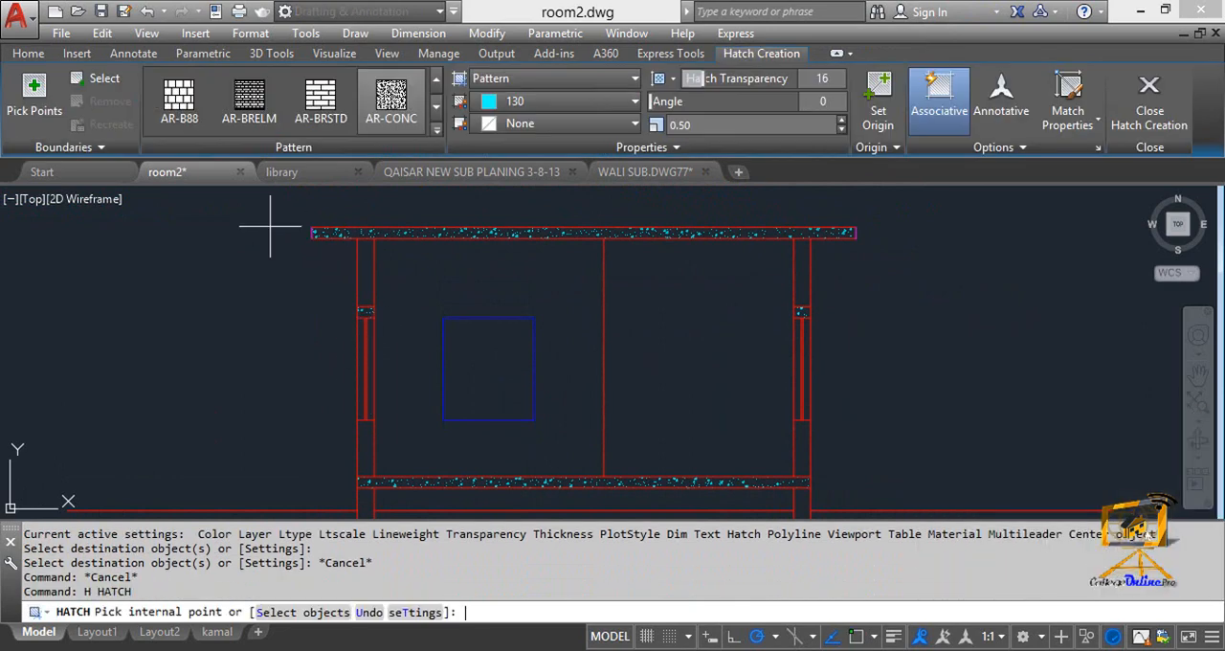
pyautogui.click(438, 129)
pyautogui.scroll(3, 158, 145)
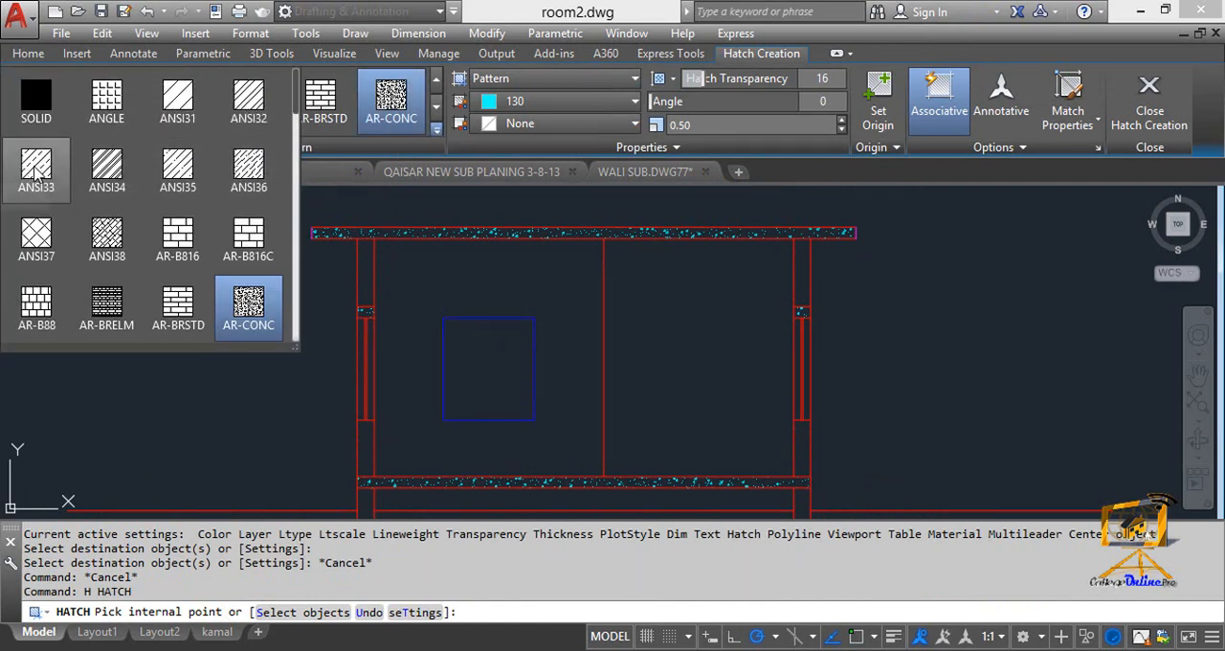
pyautogui.click(178, 96)
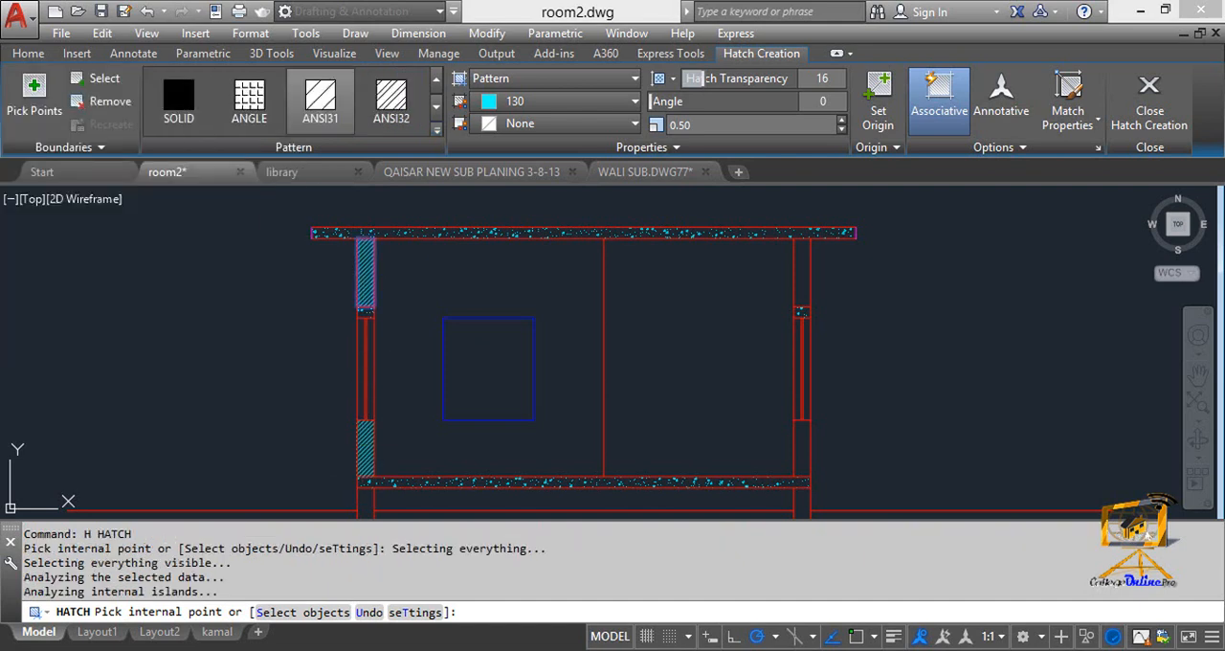
pyautogui.click(364, 450)
pyautogui.click(812, 271)
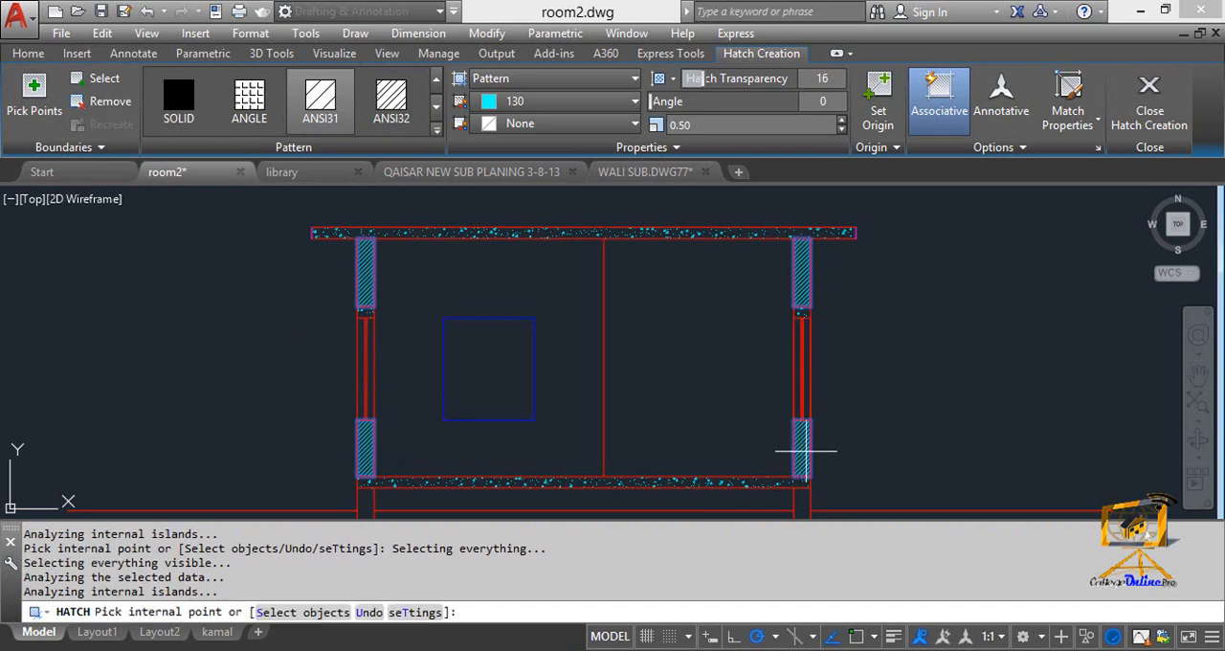
# Set the wall hatch scale to 1, change its pattern to ANSI33 and finish the hatch.
pyautogui.click(718, 126)
pyautogui.press('Return')
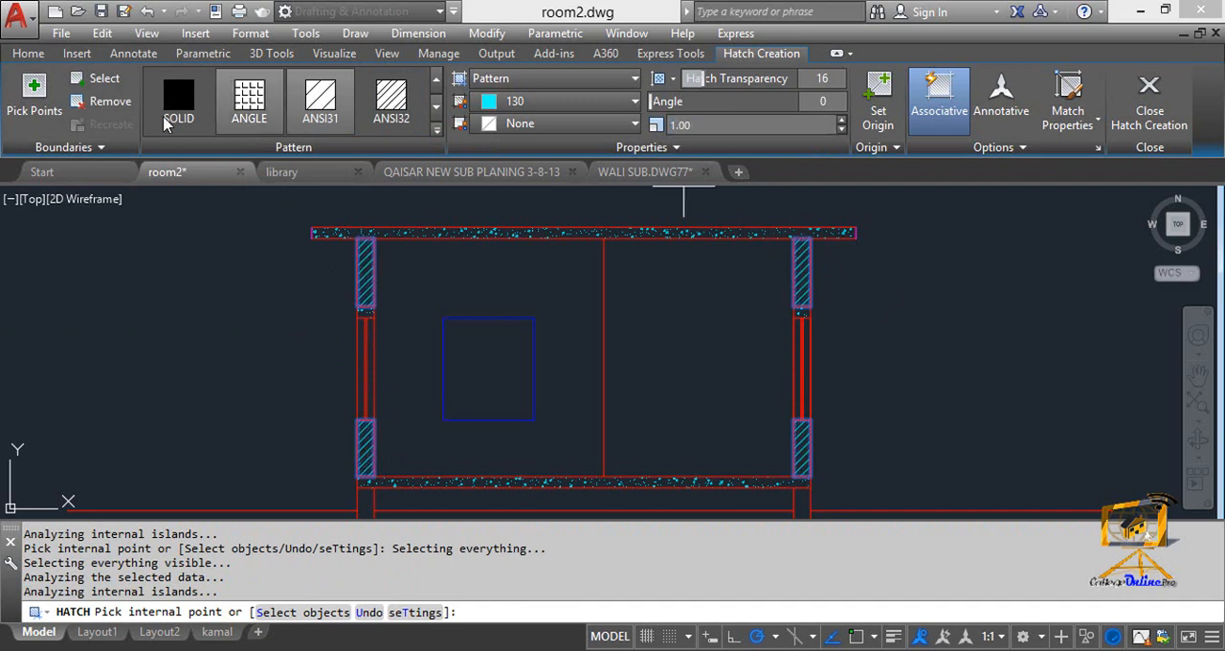
pyautogui.click(436, 128)
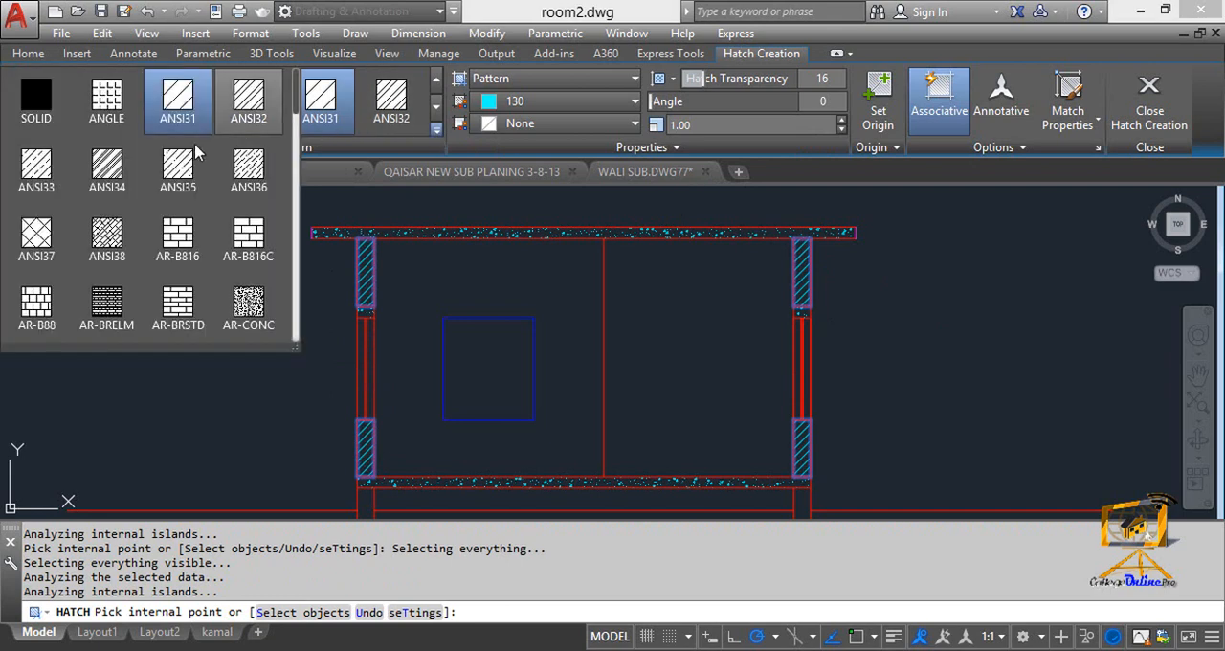
pyautogui.click(35, 168)
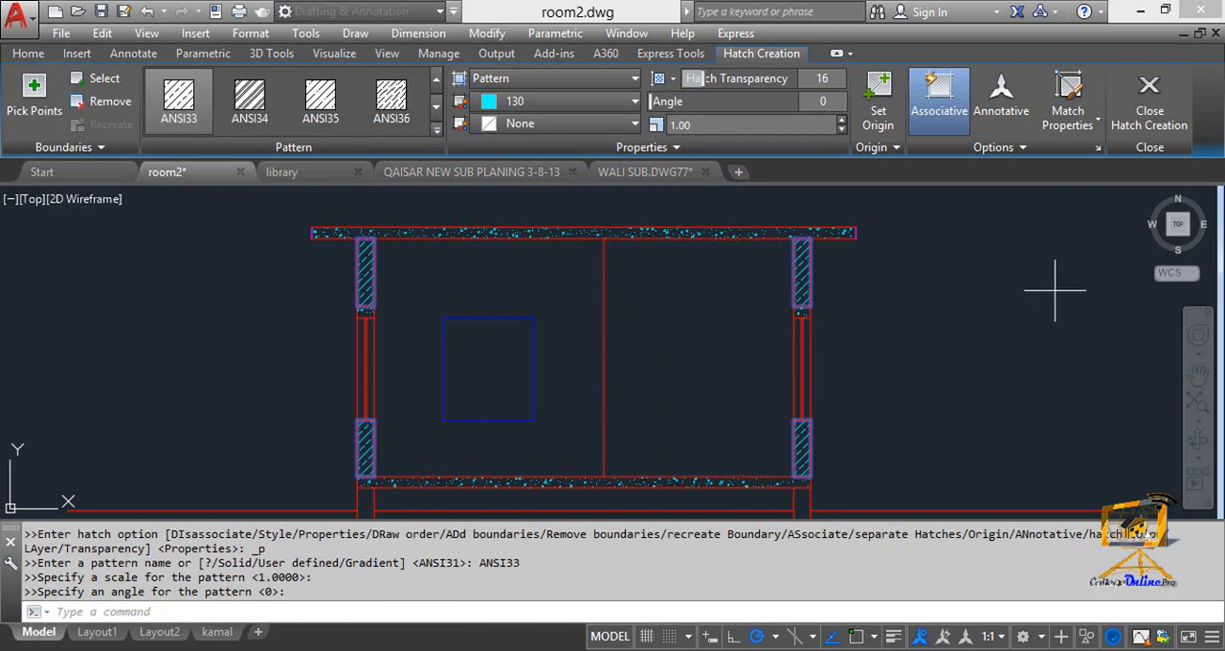
pyautogui.click(1151, 114)
pyautogui.scroll(-2, 671, 339)
pyautogui.scroll(3, 705, 265)
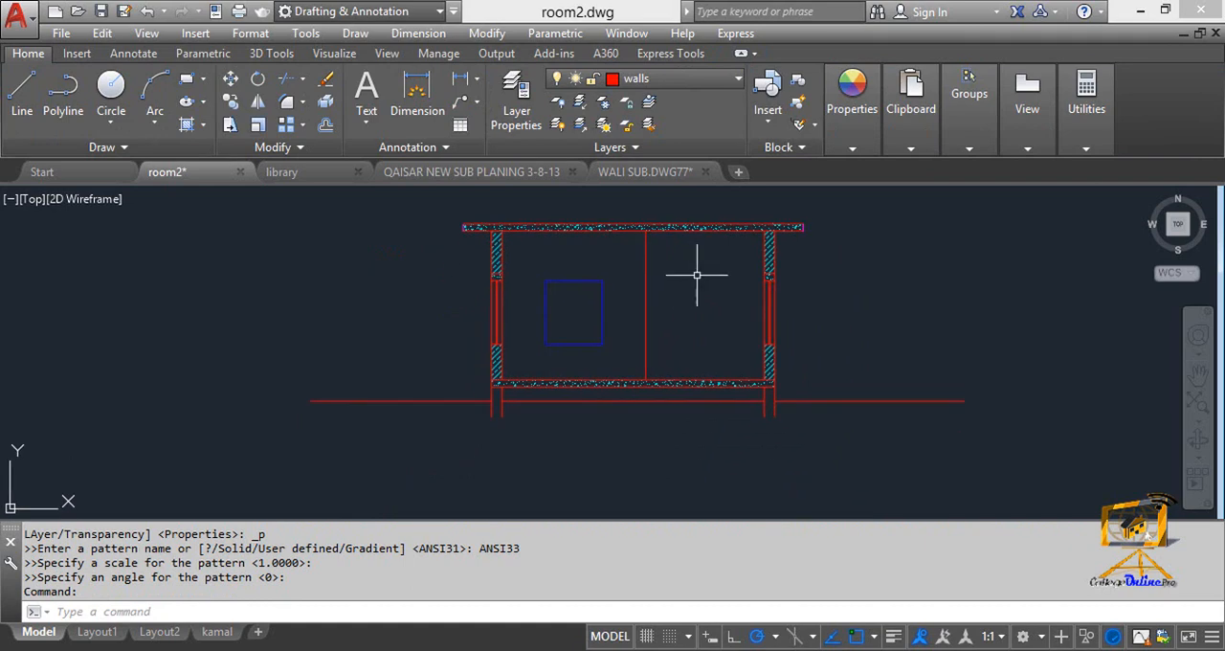
# Try to move the ground line between the foundation walls up toward the floor slab, and undo the move.
pyautogui.moveTo(712, 265); pyautogui.dragTo(717, 235, button='middle')
pyautogui.moveTo(680, 400); pyautogui.dragTo(688, 354, button='middle')
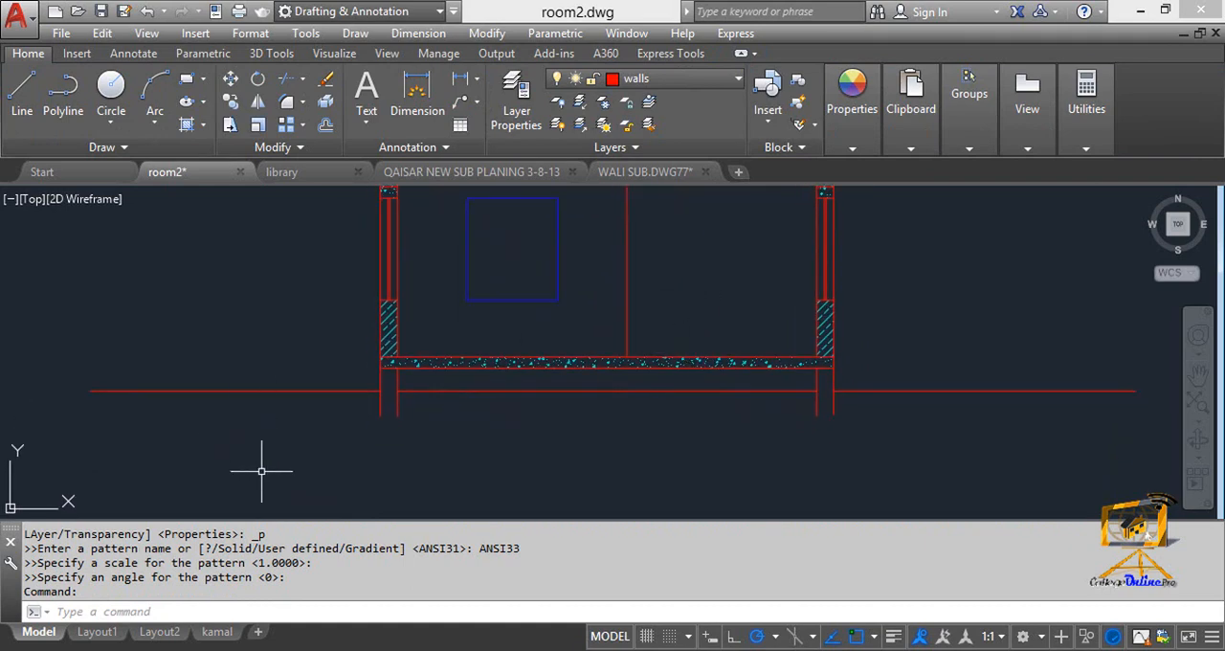
pyautogui.scroll(2, 268, 469)
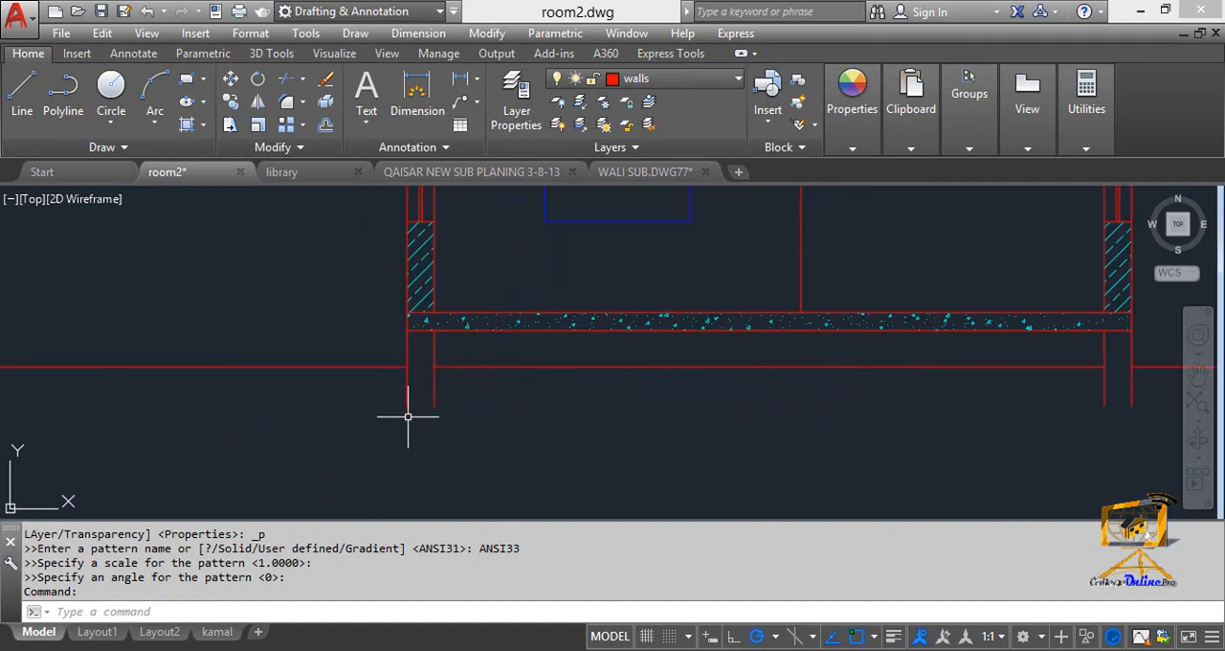
pyautogui.press('Escape')
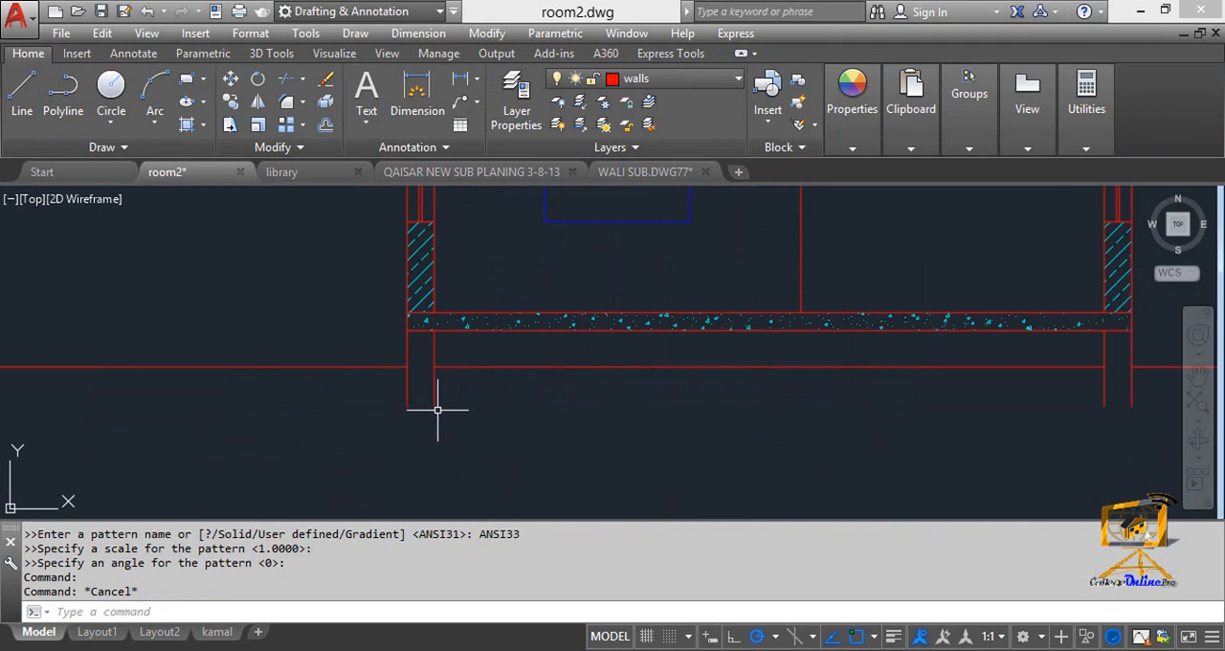
pyautogui.scroll(2, 436, 407)
pyautogui.click(499, 342)
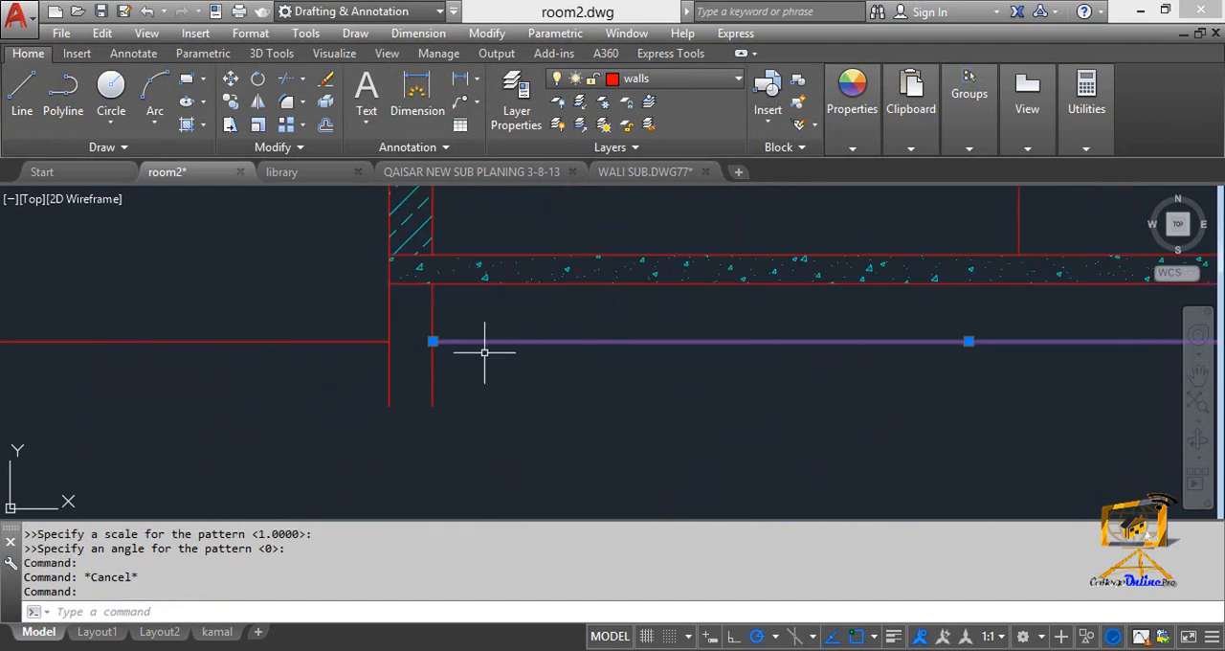
pyautogui.moveTo(480, 354); pyautogui.dragTo(339, 350, button='middle')
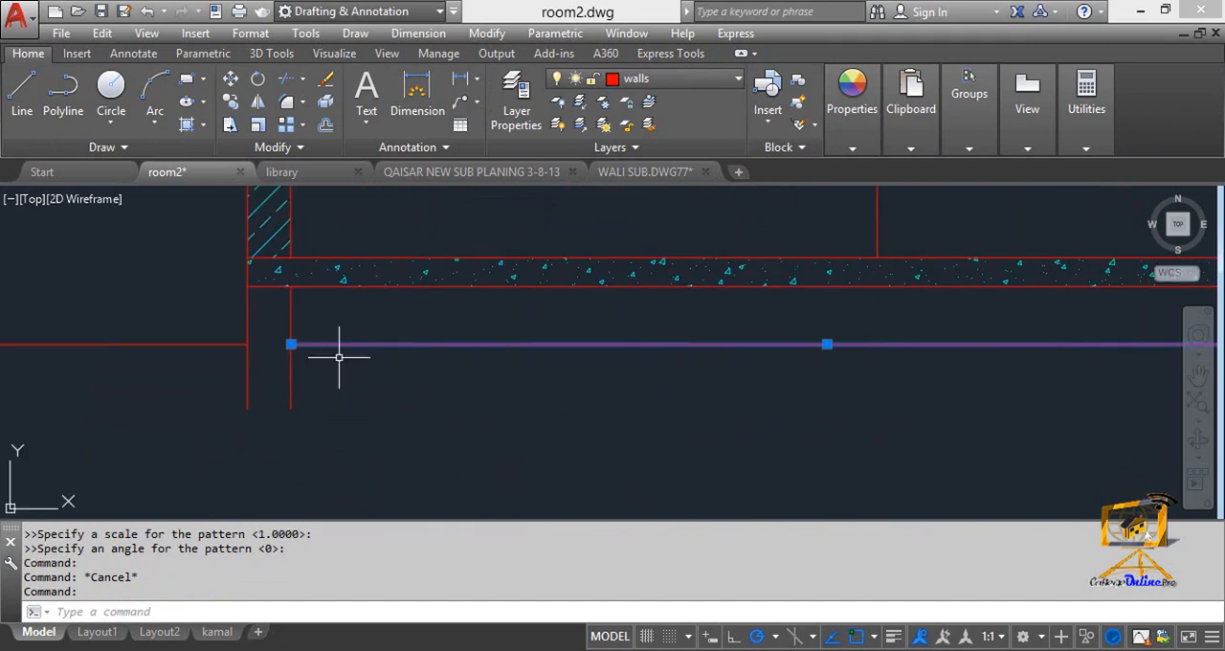
pyautogui.click(291, 345)
pyautogui.press('Escape')
pyautogui.write('m')
pyautogui.press('Return')
pyautogui.click(593, 356)
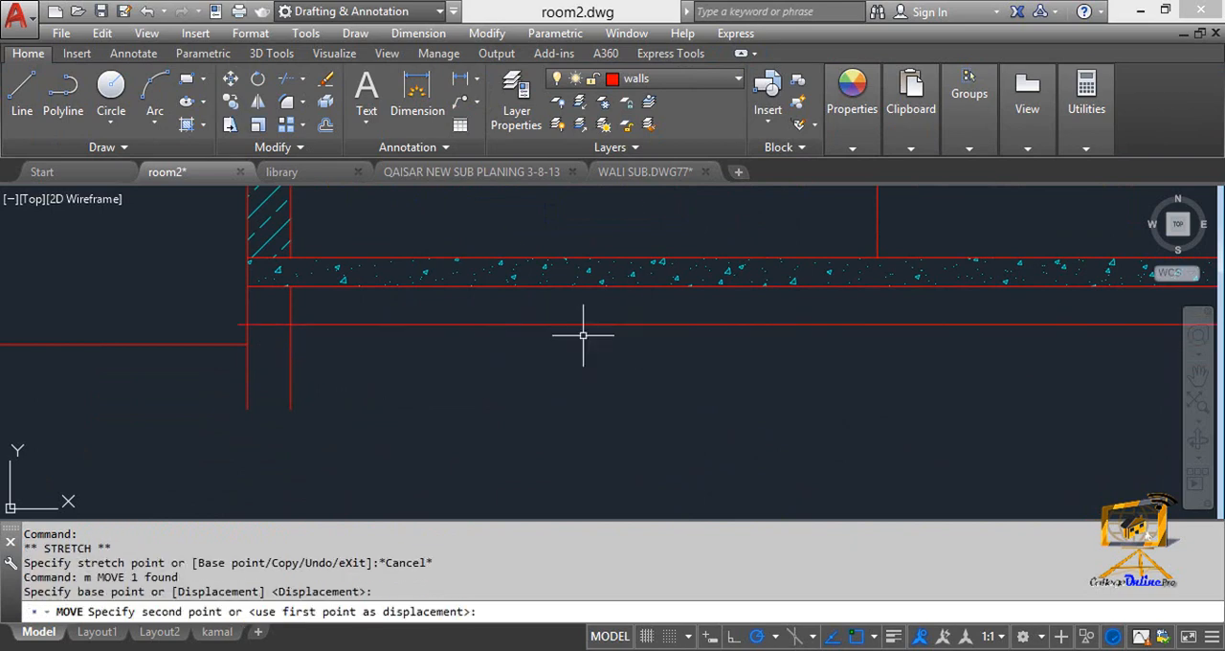
pyautogui.click(584, 340)
pyautogui.press('Return')
pyautogui.press('Escape')
pyautogui.hotkey('ctrl', 'z')
pyautogui.hotkey('ctrl', 'z')
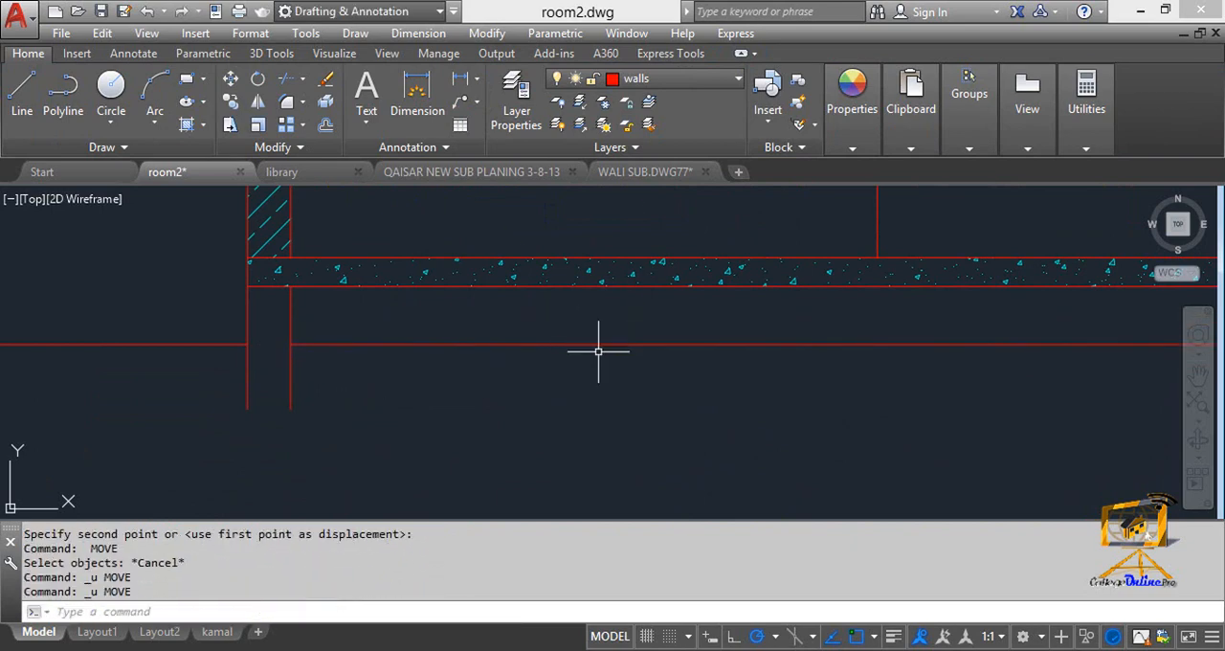
# Move the ground line between the foundation walls straight down, keeping it above the walls' lower ends.
pyautogui.press('Escape')
pyautogui.write('m')
pyautogui.press('Return')
pyautogui.click(699, 375)
pyautogui.click(629, 329)
pyautogui.press('Return')
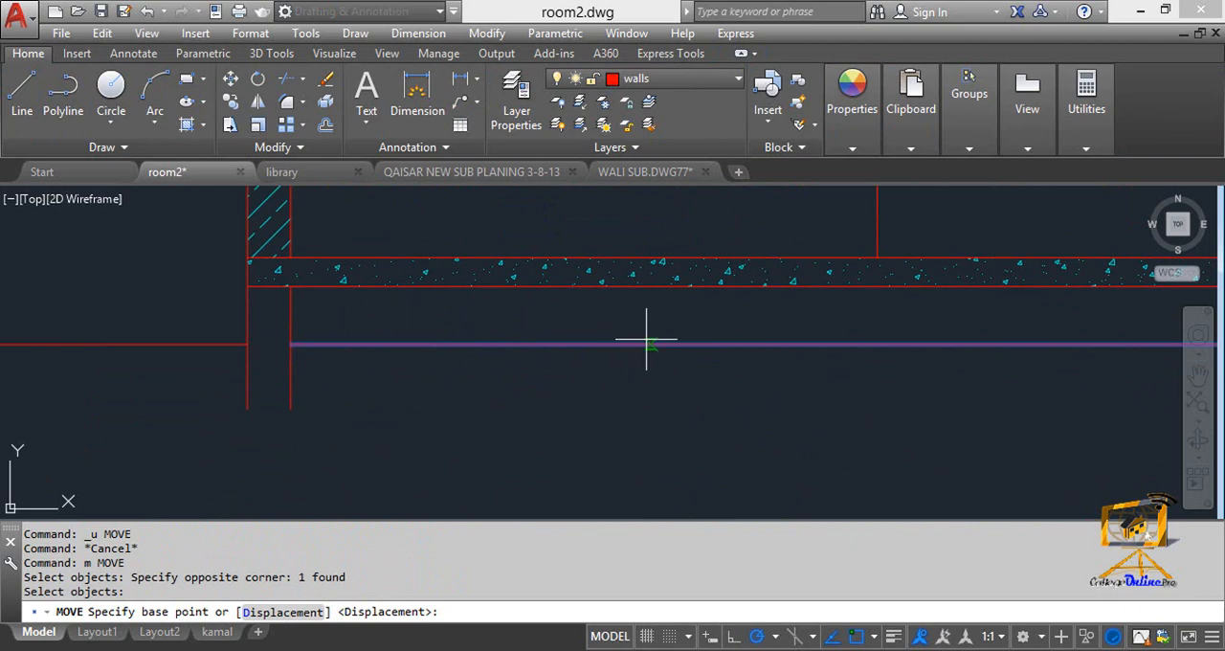
pyautogui.click(290, 343)
pyautogui.click(293, 375)
pyautogui.press('Escape')
pyautogui.scroll(-3, 293, 375)
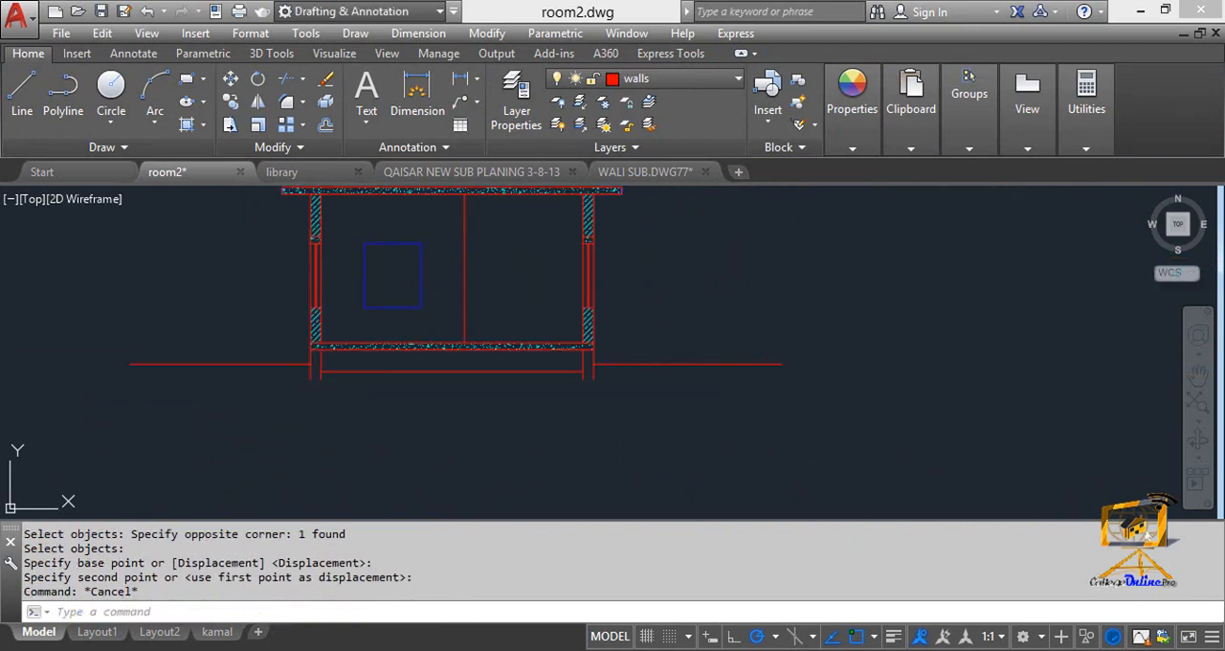
# Hatch the area between the floor slab and the line below it with the EARTH pattern.
pyautogui.scroll(2, 331, 371)
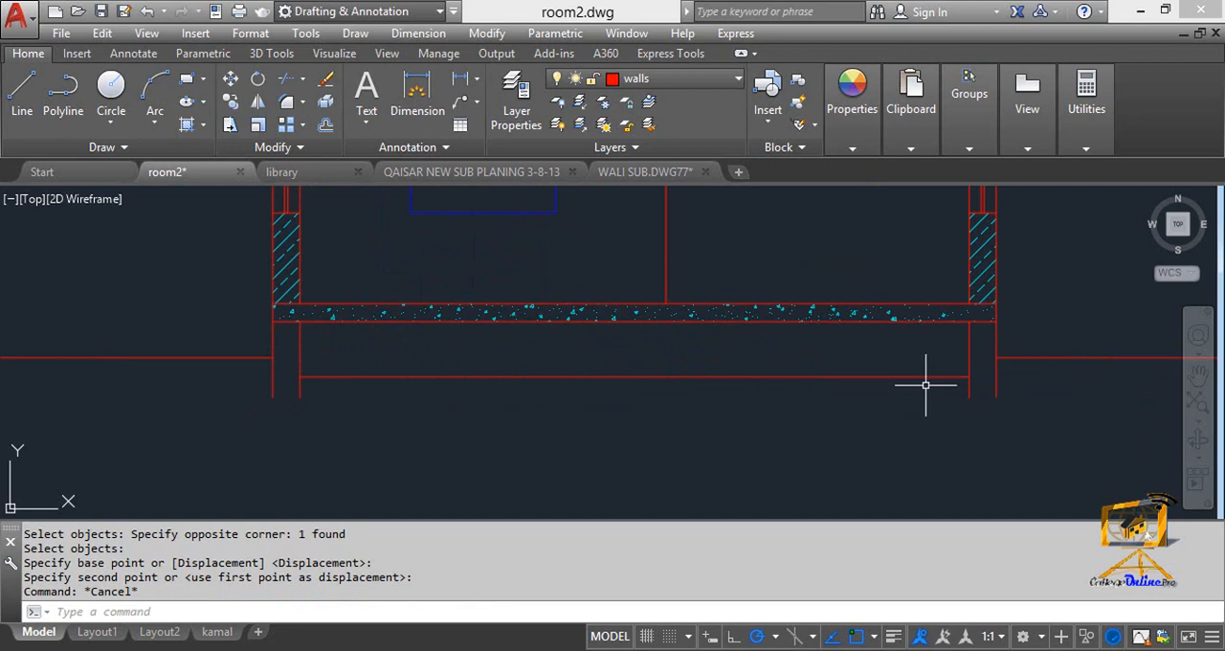
pyautogui.press('Escape')
pyautogui.press('Escape')
pyautogui.write('h')
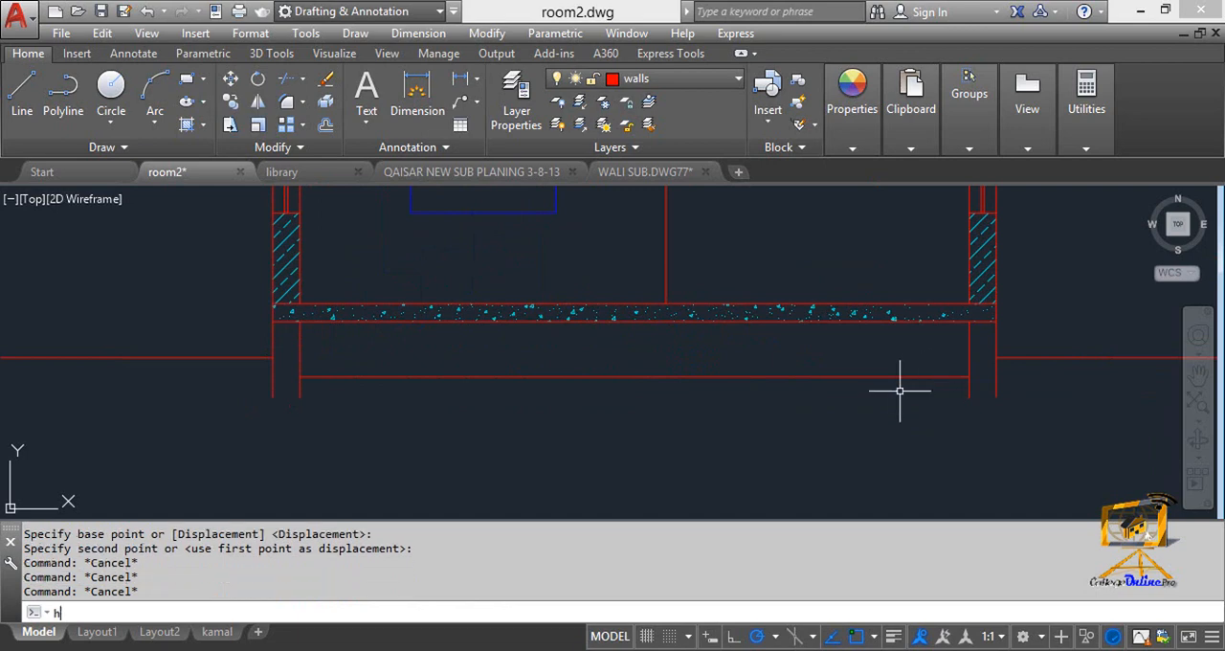
pyautogui.press('Return')
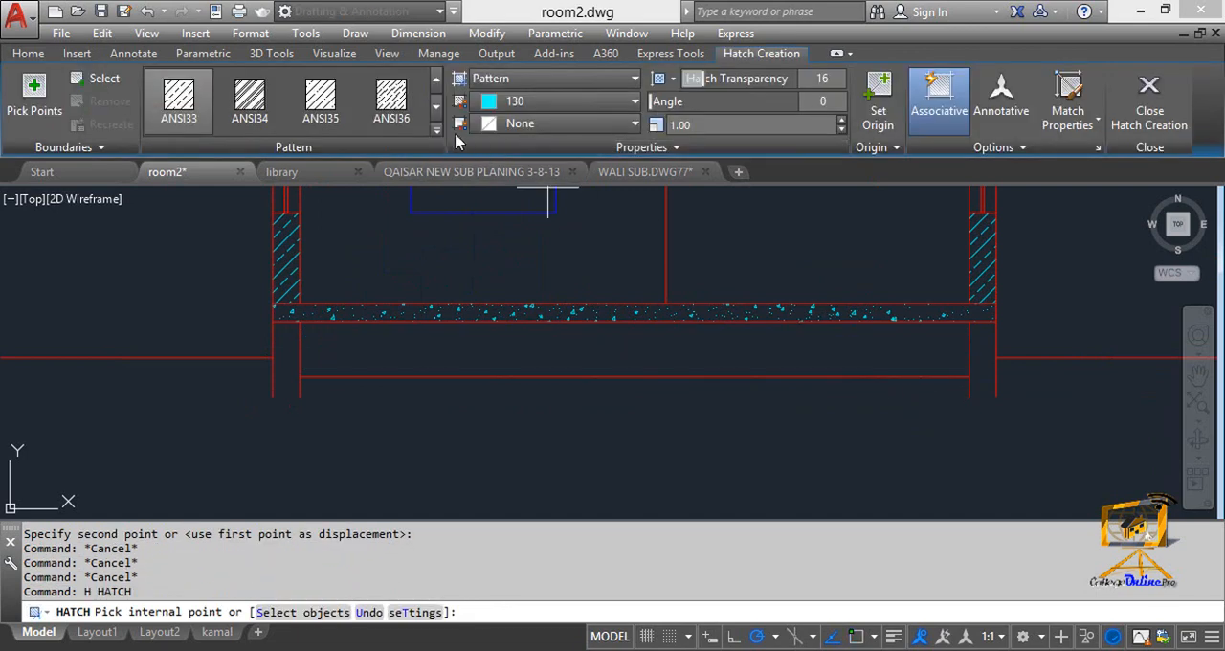
pyautogui.click(436, 131)
pyautogui.scroll(-3, 235, 275)
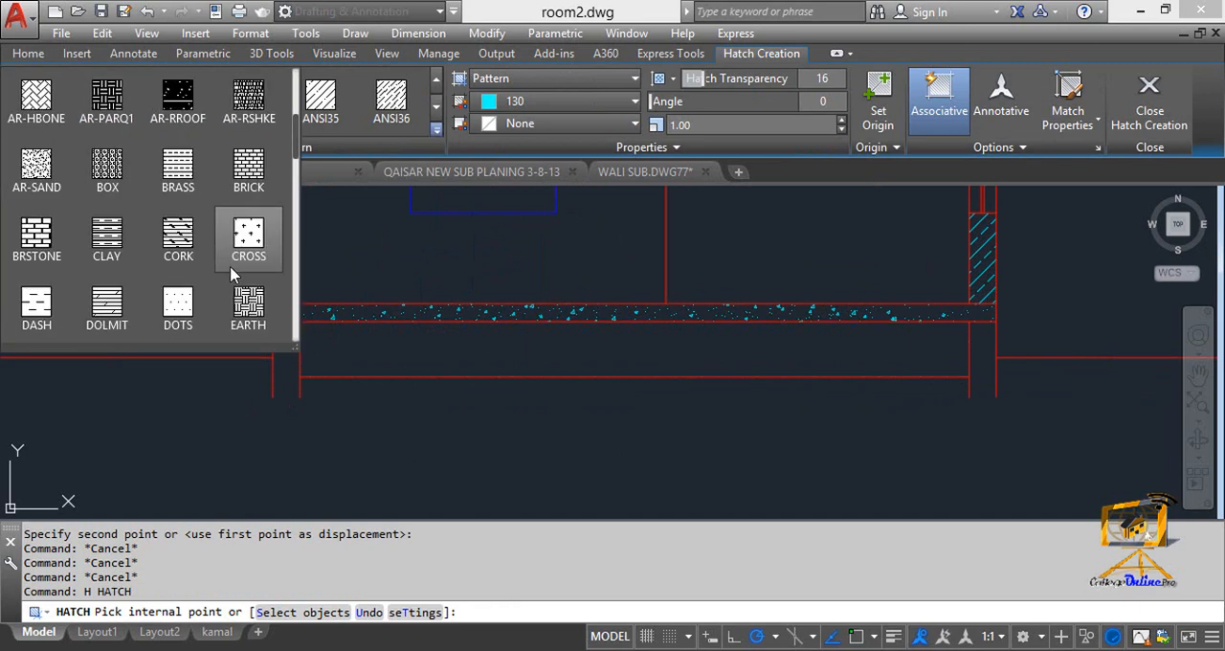
pyautogui.click(248, 304)
pyautogui.click(413, 351)
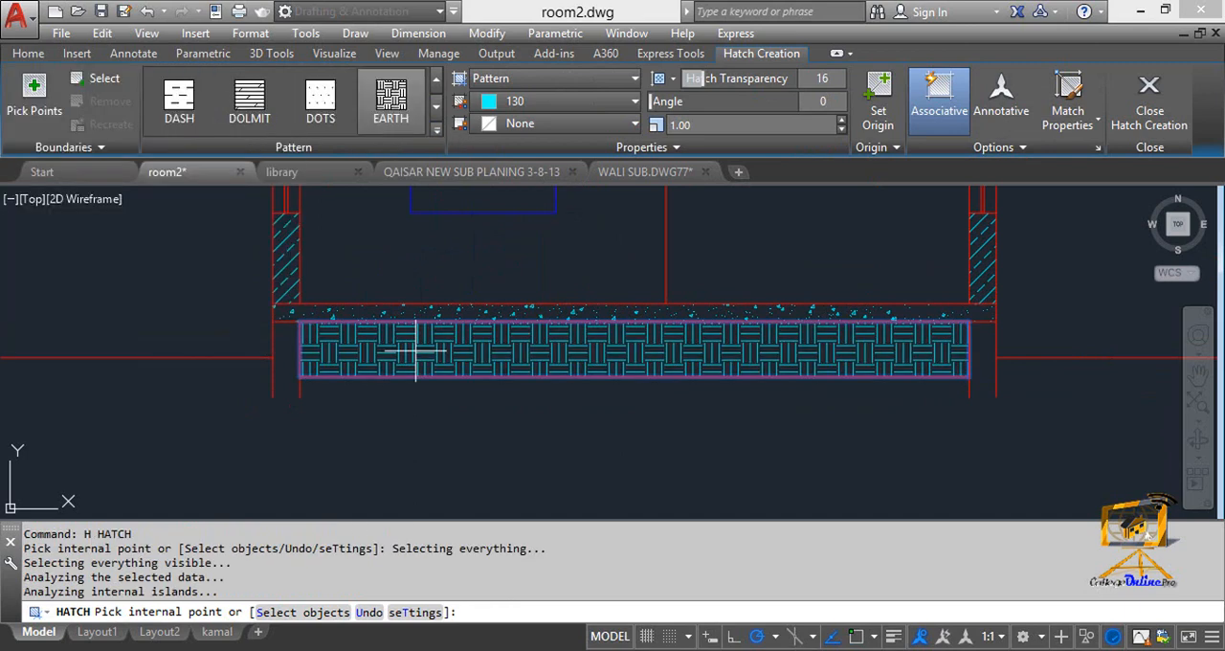
pyautogui.press('Escape')
pyautogui.press('Escape')
pyautogui.scroll(-3, 509, 355)
pyautogui.scroll(3, 451, 348)
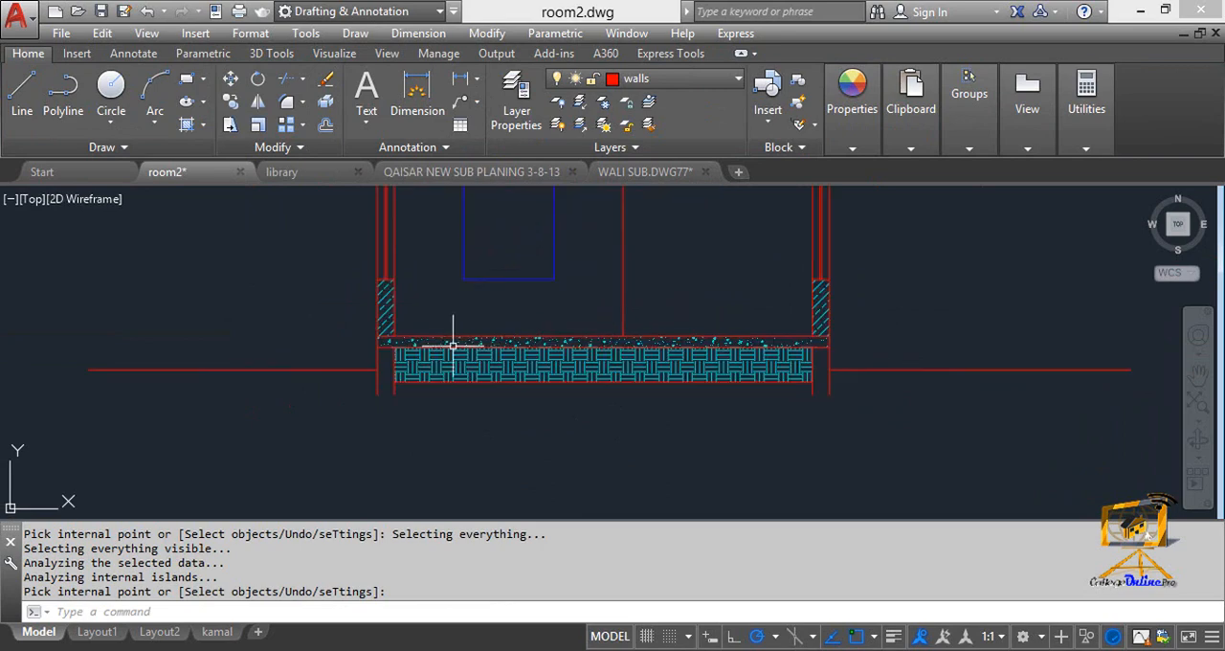
pyautogui.scroll(3, 396, 384)
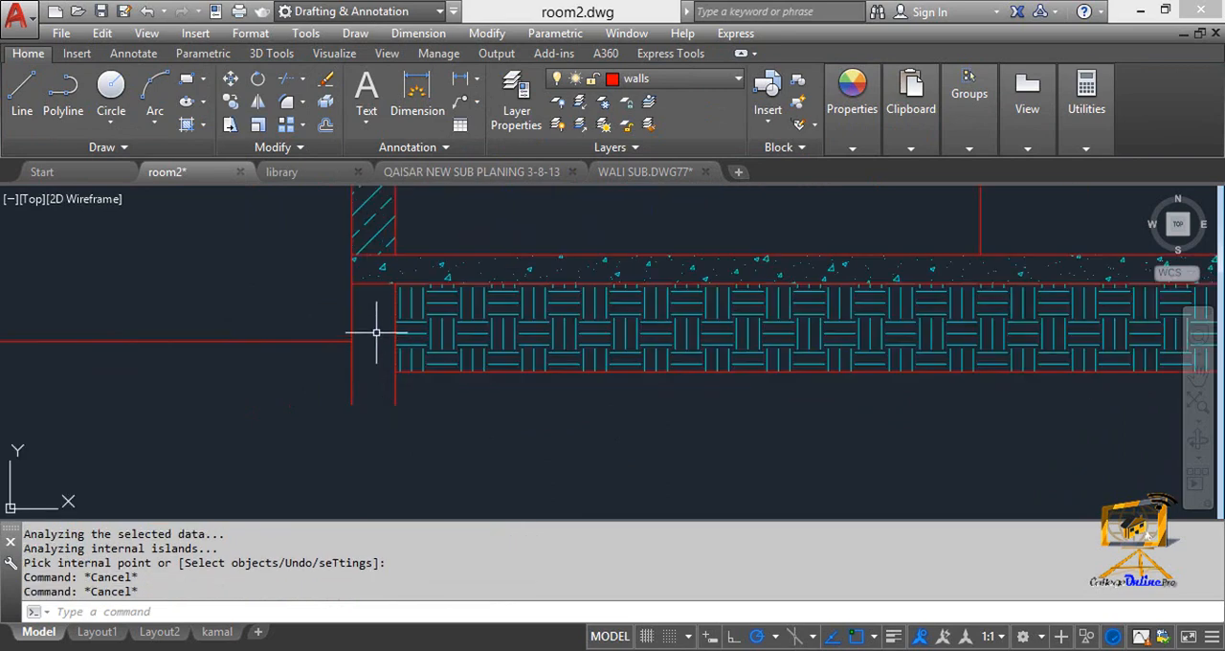
pyautogui.scroll(-4, 351, 309)
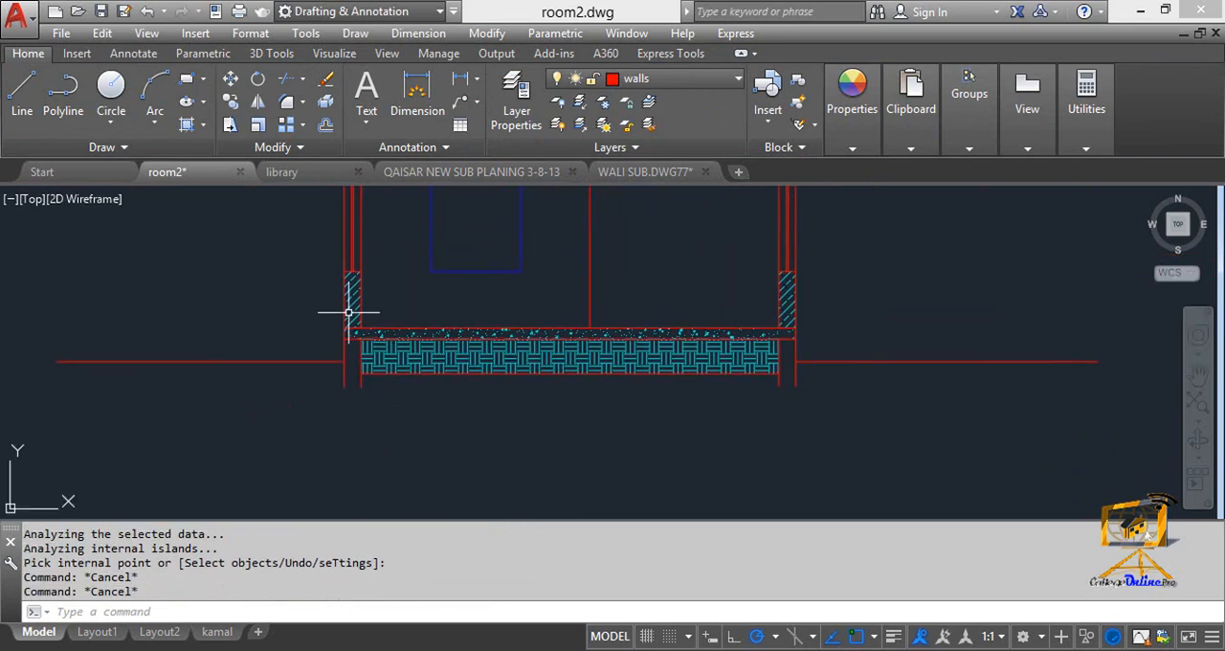
pyautogui.scroll(4, 446, 335)
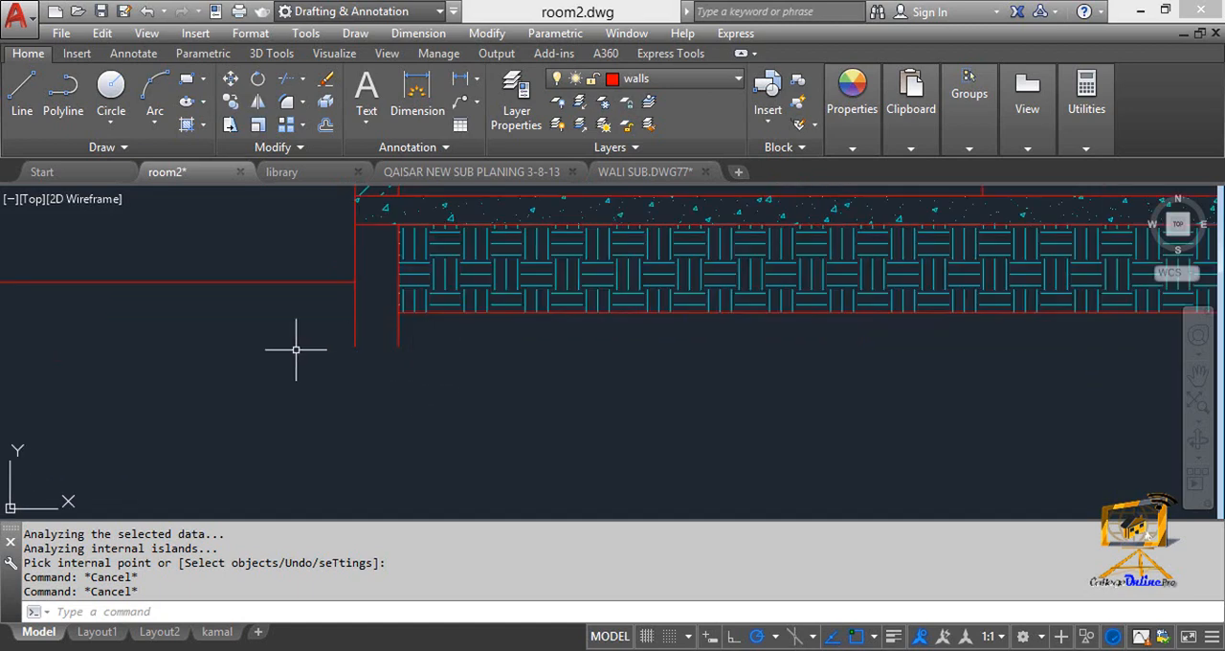